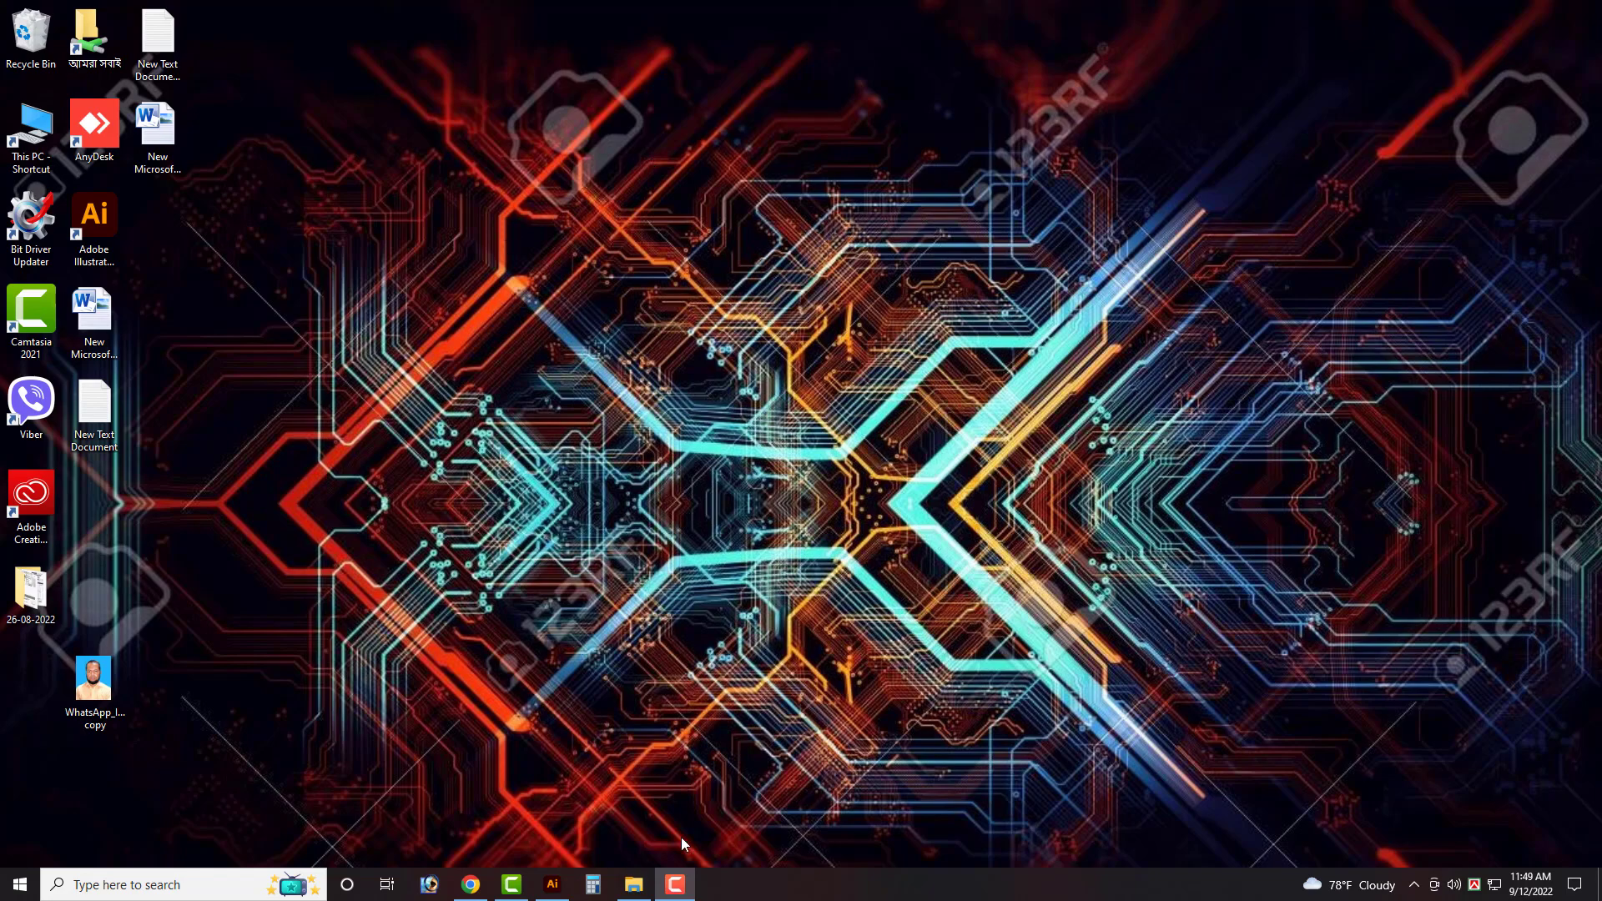
Restore Illustrator and scroll over the sunset reference and the blank artboard below it.
{"action": "left_click", "coordinate": [552, 884]}
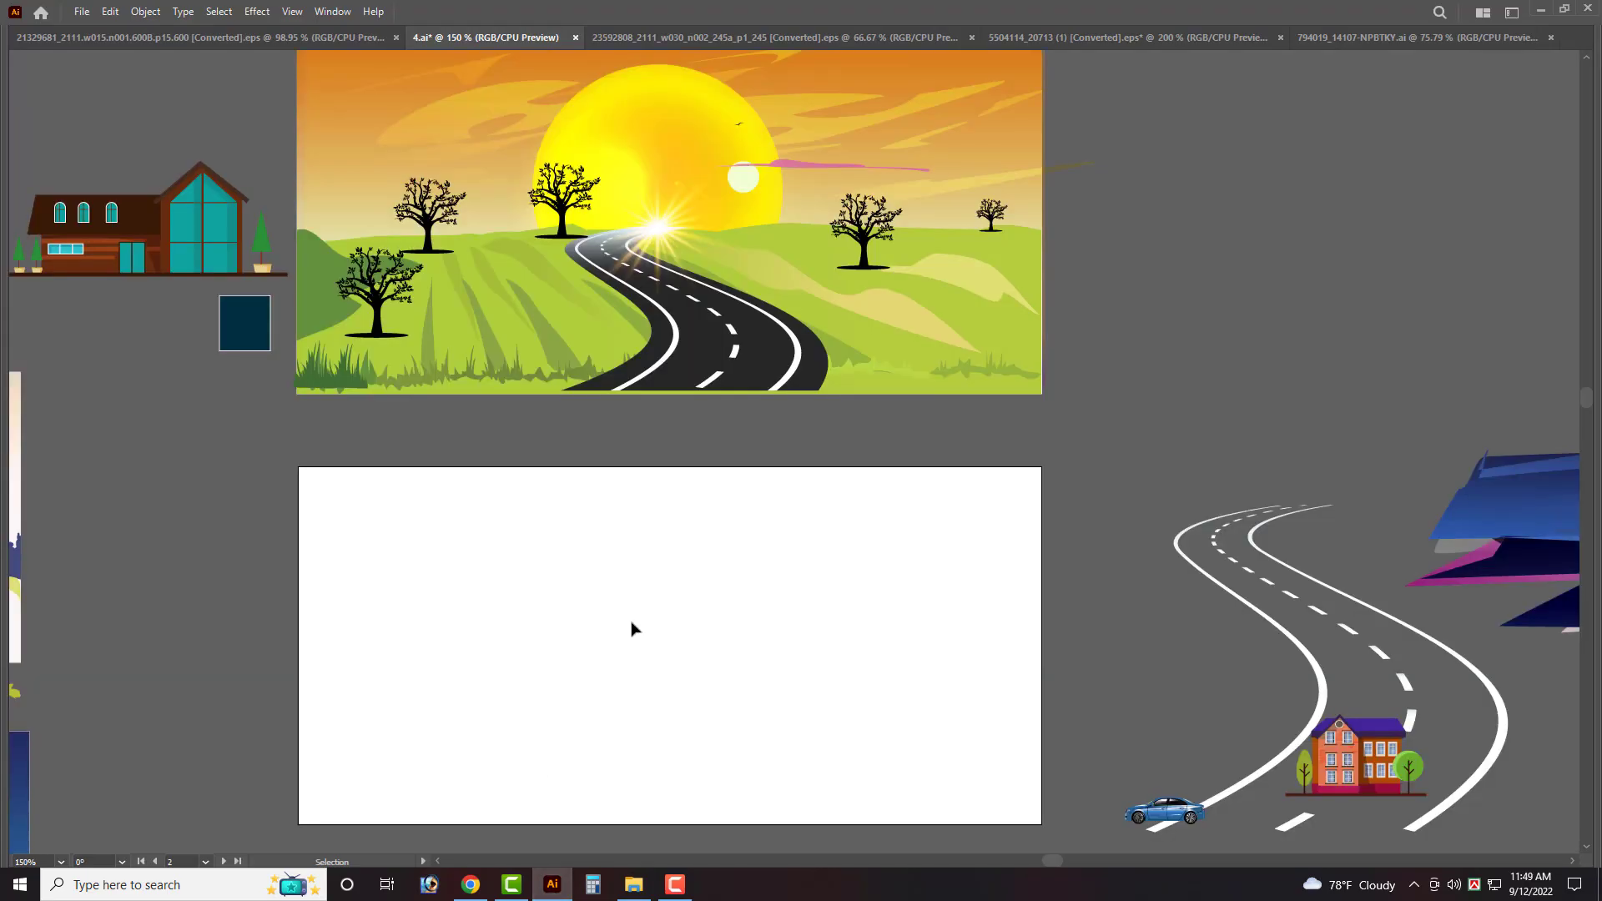
{"action": "scroll", "coordinate": [609, 621], "scroll_direction": "down", "scroll_amount": 1}
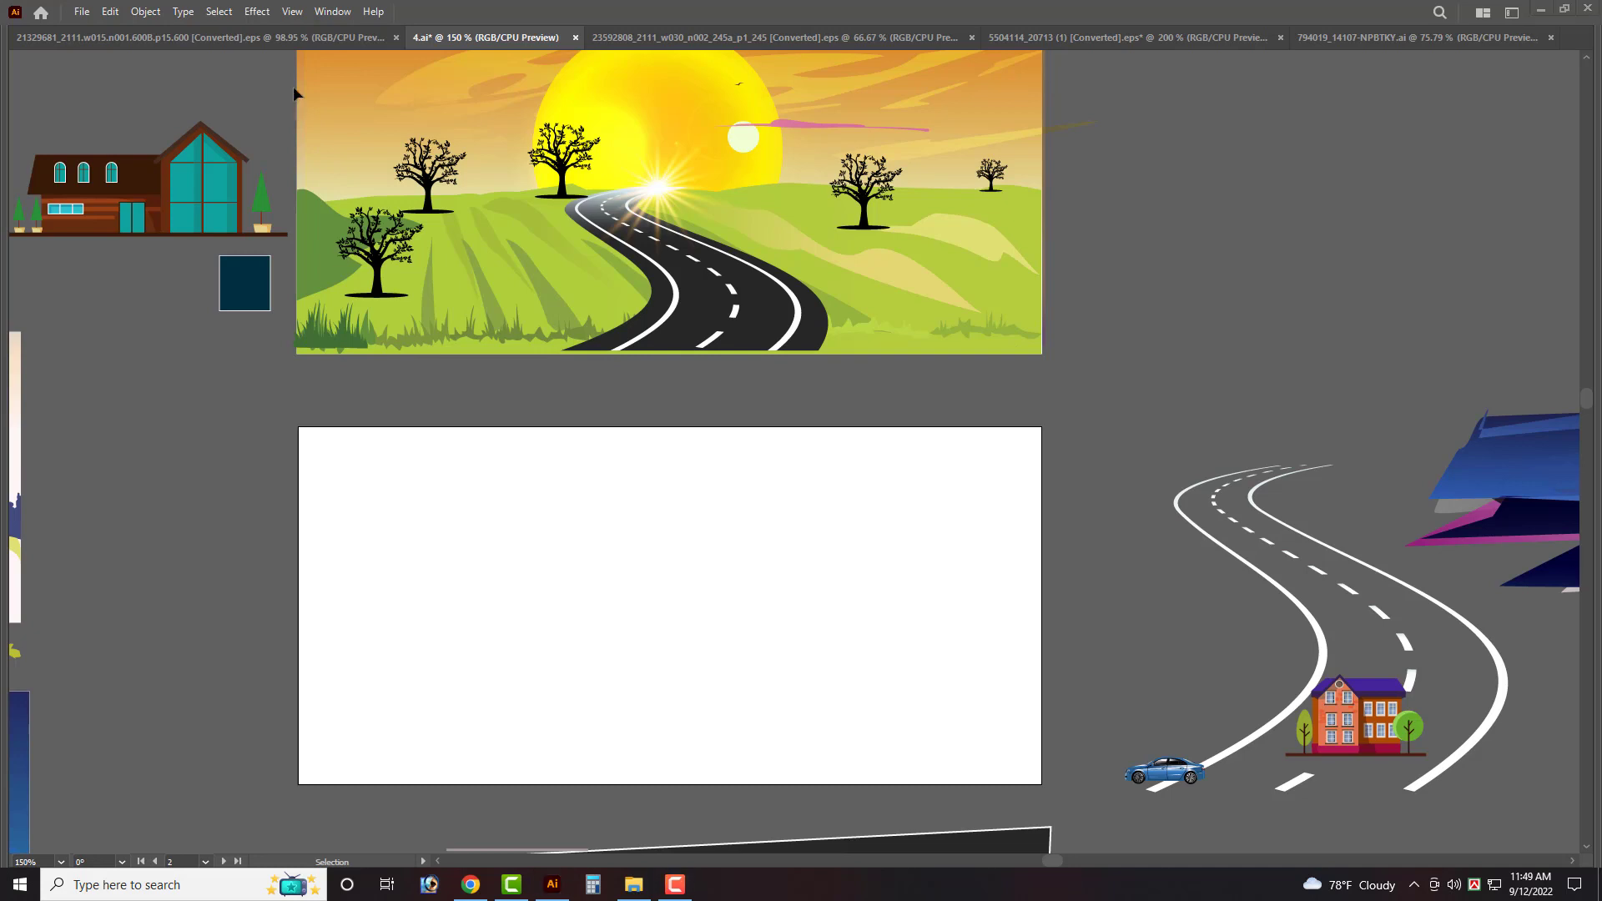
{"action": "scroll", "coordinate": [547, 497], "scroll_direction": "down", "scroll_amount": 1}
{"action": "scroll", "coordinate": [776, 532], "scroll_direction": "down", "scroll_amount": 1}
{"action": "scroll", "coordinate": [750, 551], "scroll_direction": "down", "scroll_amount": 1, "text": "alt"}
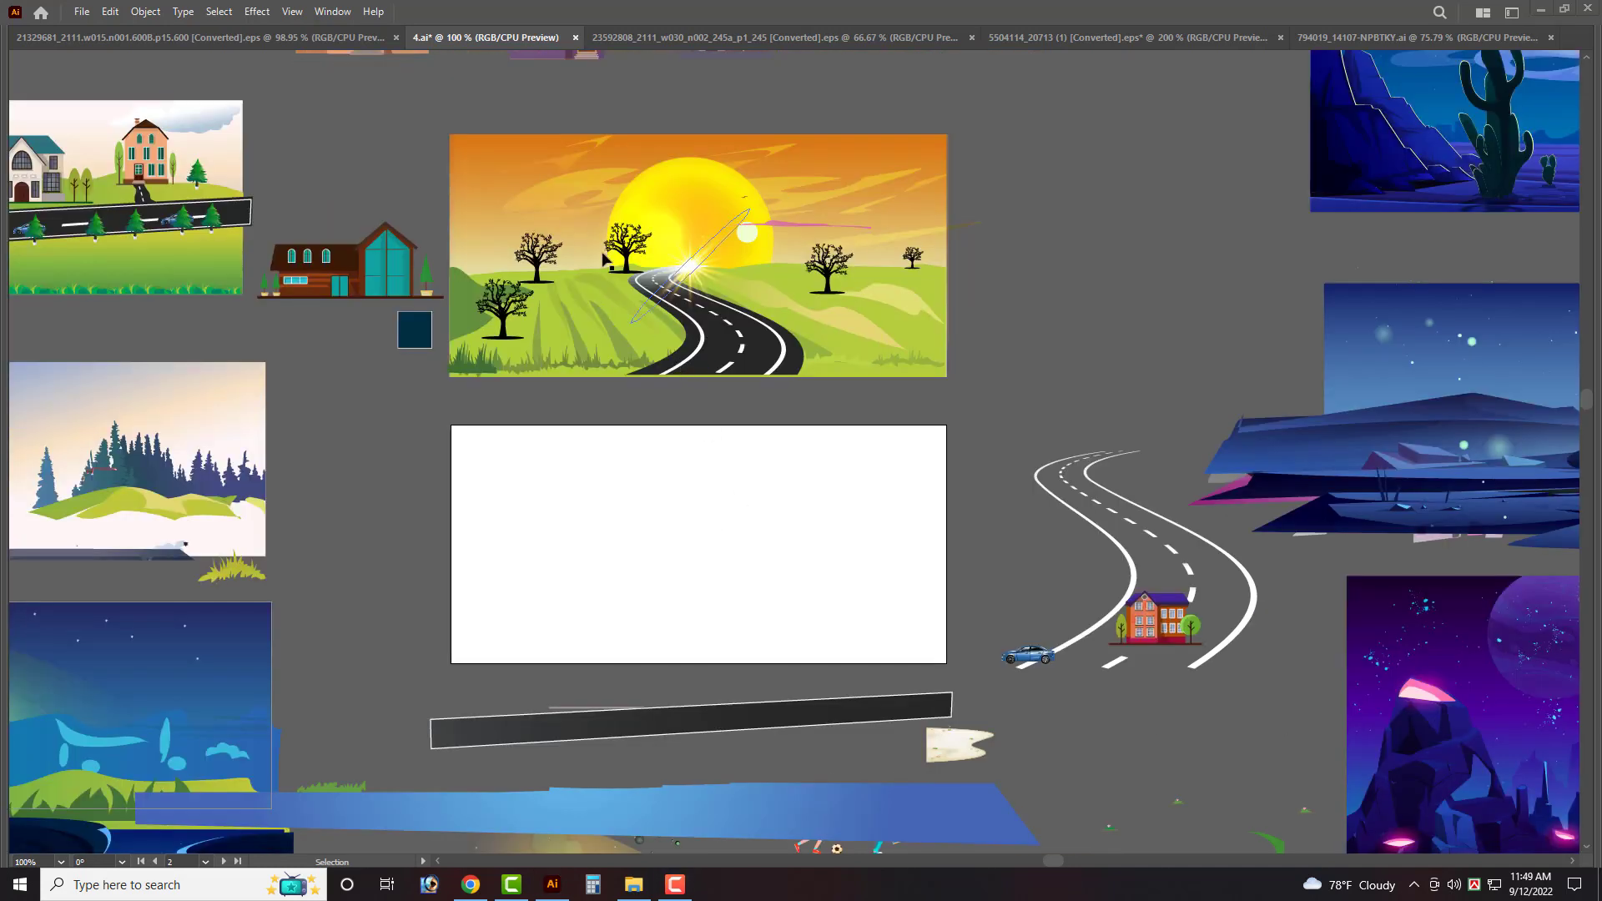
{"action": "scroll", "coordinate": [605, 258], "scroll_direction": "up", "scroll_amount": 1, "text": "alt"}
{"action": "scroll", "coordinate": [338, 149], "scroll_direction": "up", "scroll_amount": 1}
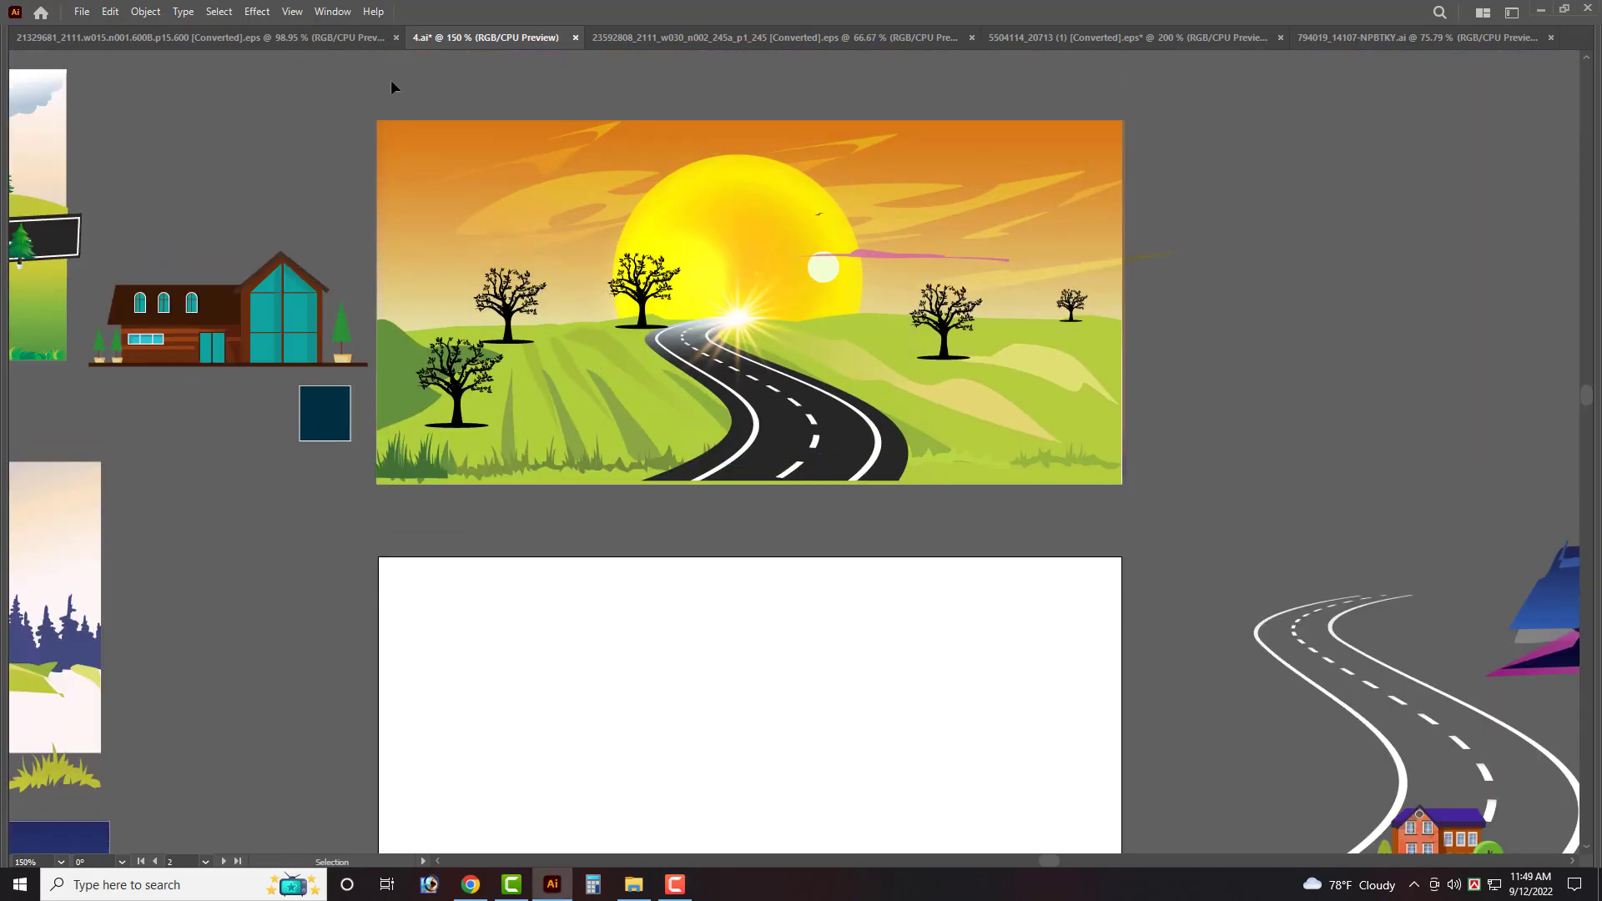
Select and deselect the reference artwork, then bring back the hidden tool panels.
{"action": "left_click_drag", "start_coordinate": [390, 87], "coordinate": [1238, 504]}
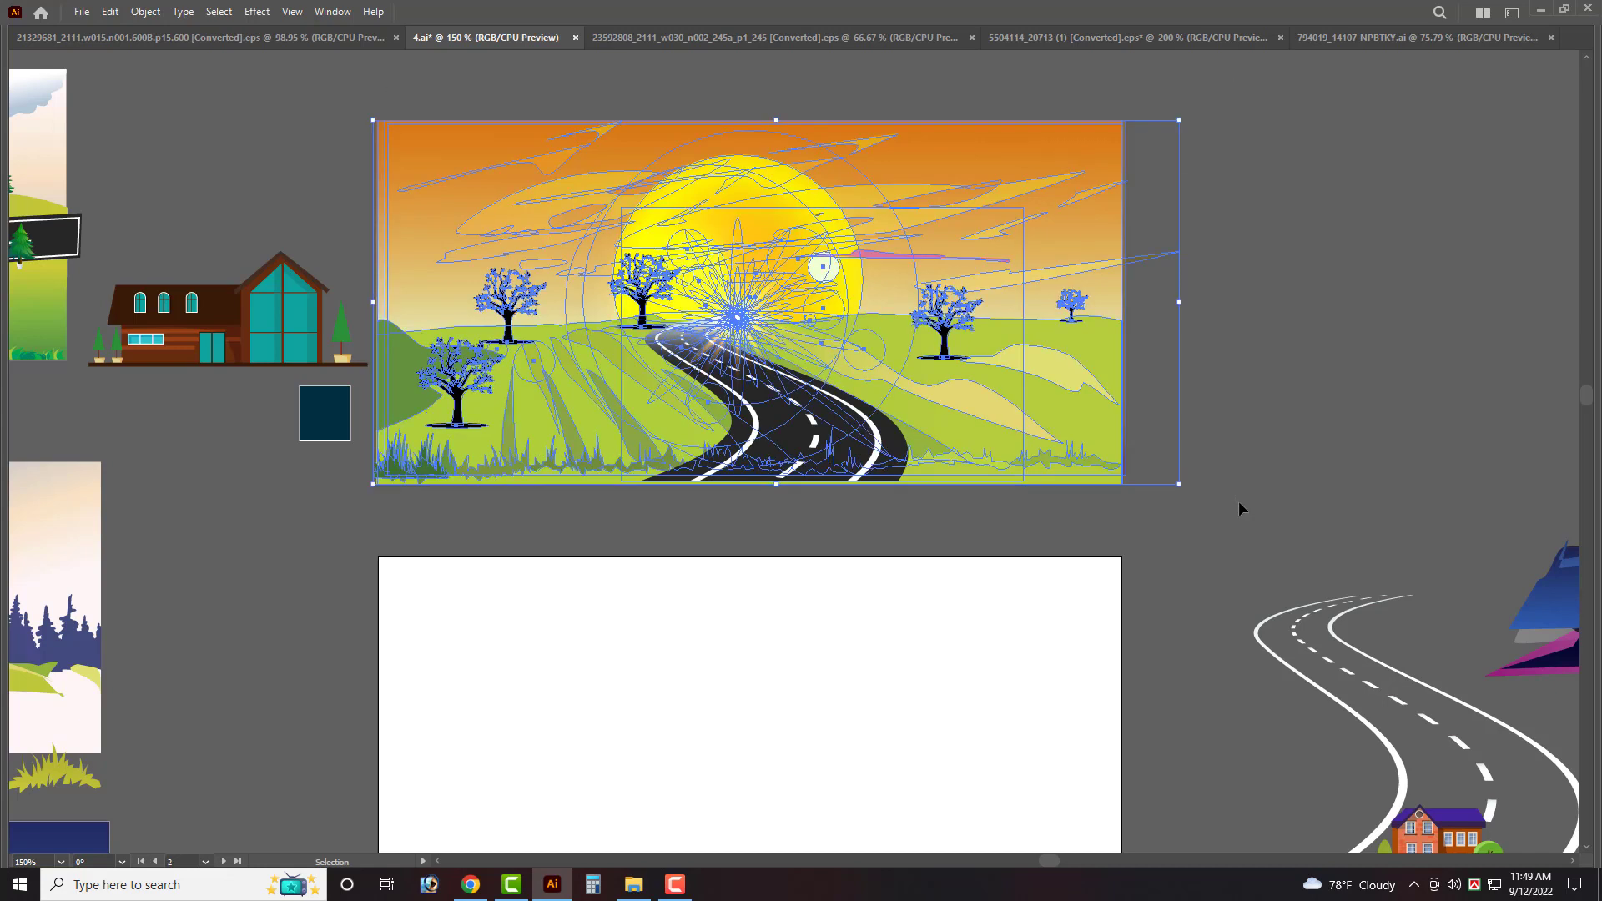
{"action": "left_click", "coordinate": [1233, 450]}
{"action": "scroll", "coordinate": [1223, 446], "scroll_direction": "down", "scroll_amount": 1}
{"action": "key", "text": "Tab"}
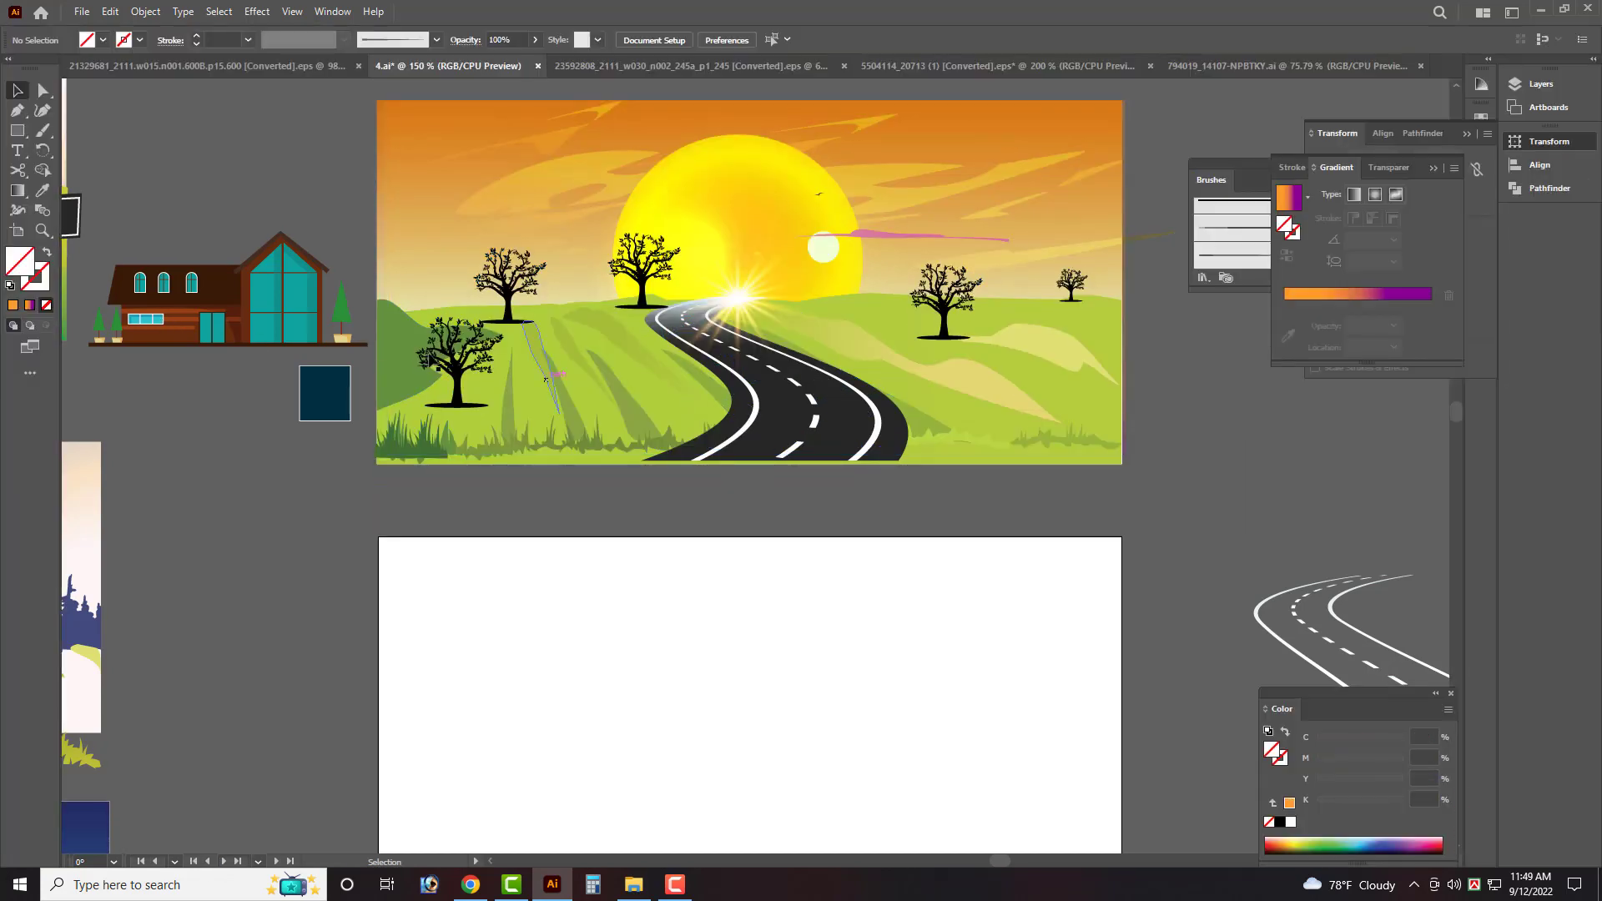
{"action": "scroll", "coordinate": [546, 380], "scroll_direction": "down", "scroll_amount": 1, "text": "alt"}
Draw a rectangle covering the empty artboard and give it a gradient fill.
{"action": "key", "text": "m"}
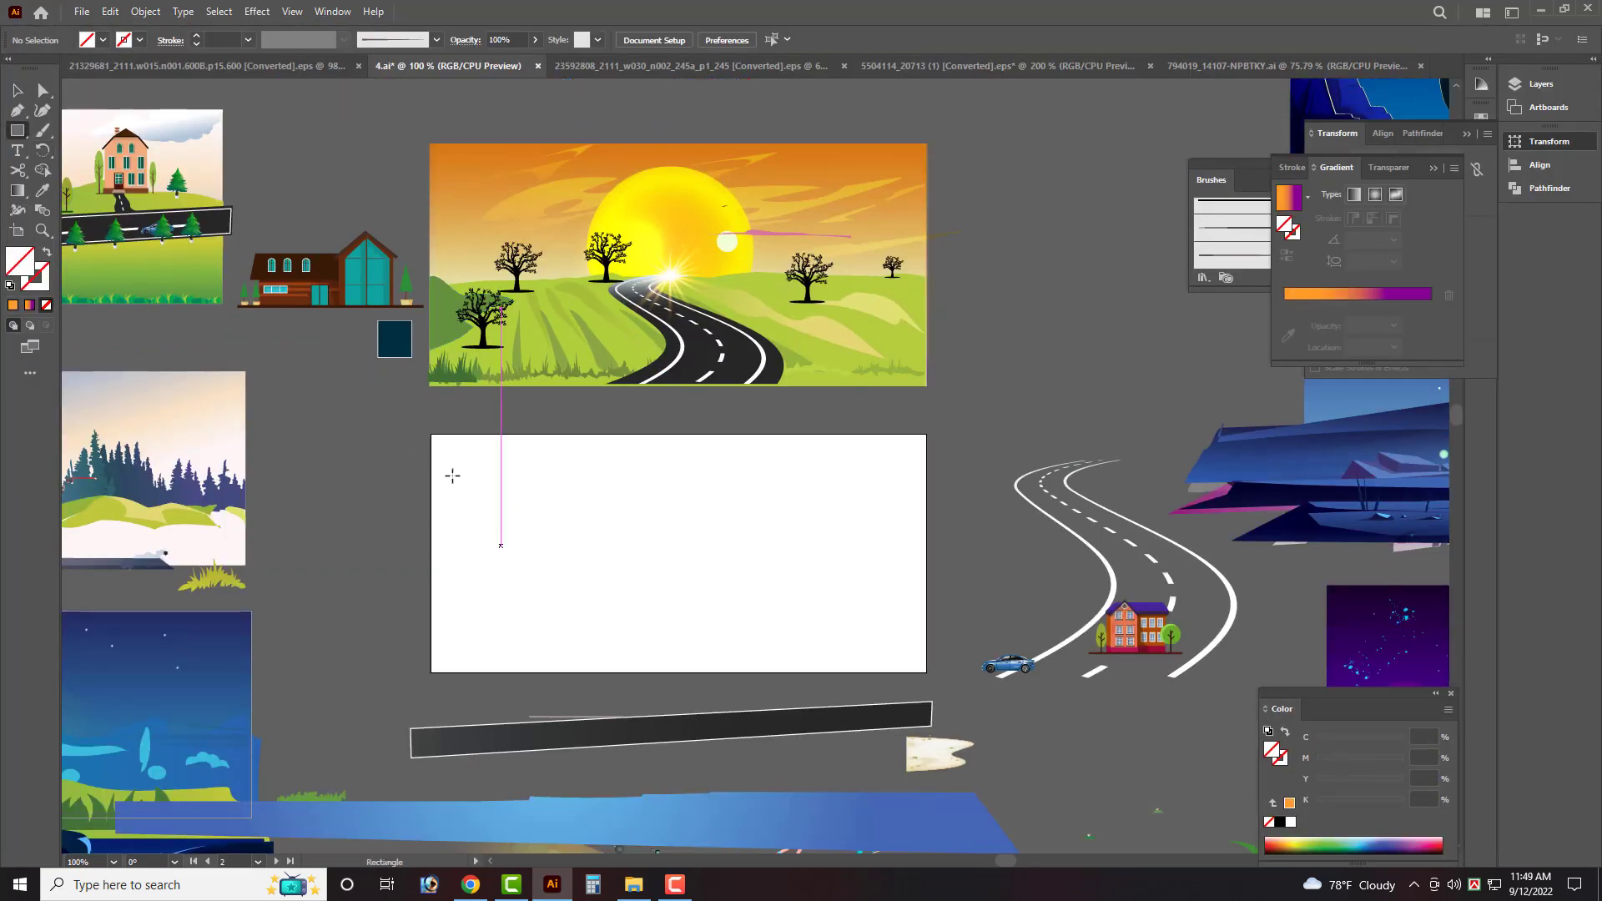
{"action": "left_click_drag", "start_coordinate": [432, 435], "coordinate": [928, 673]}
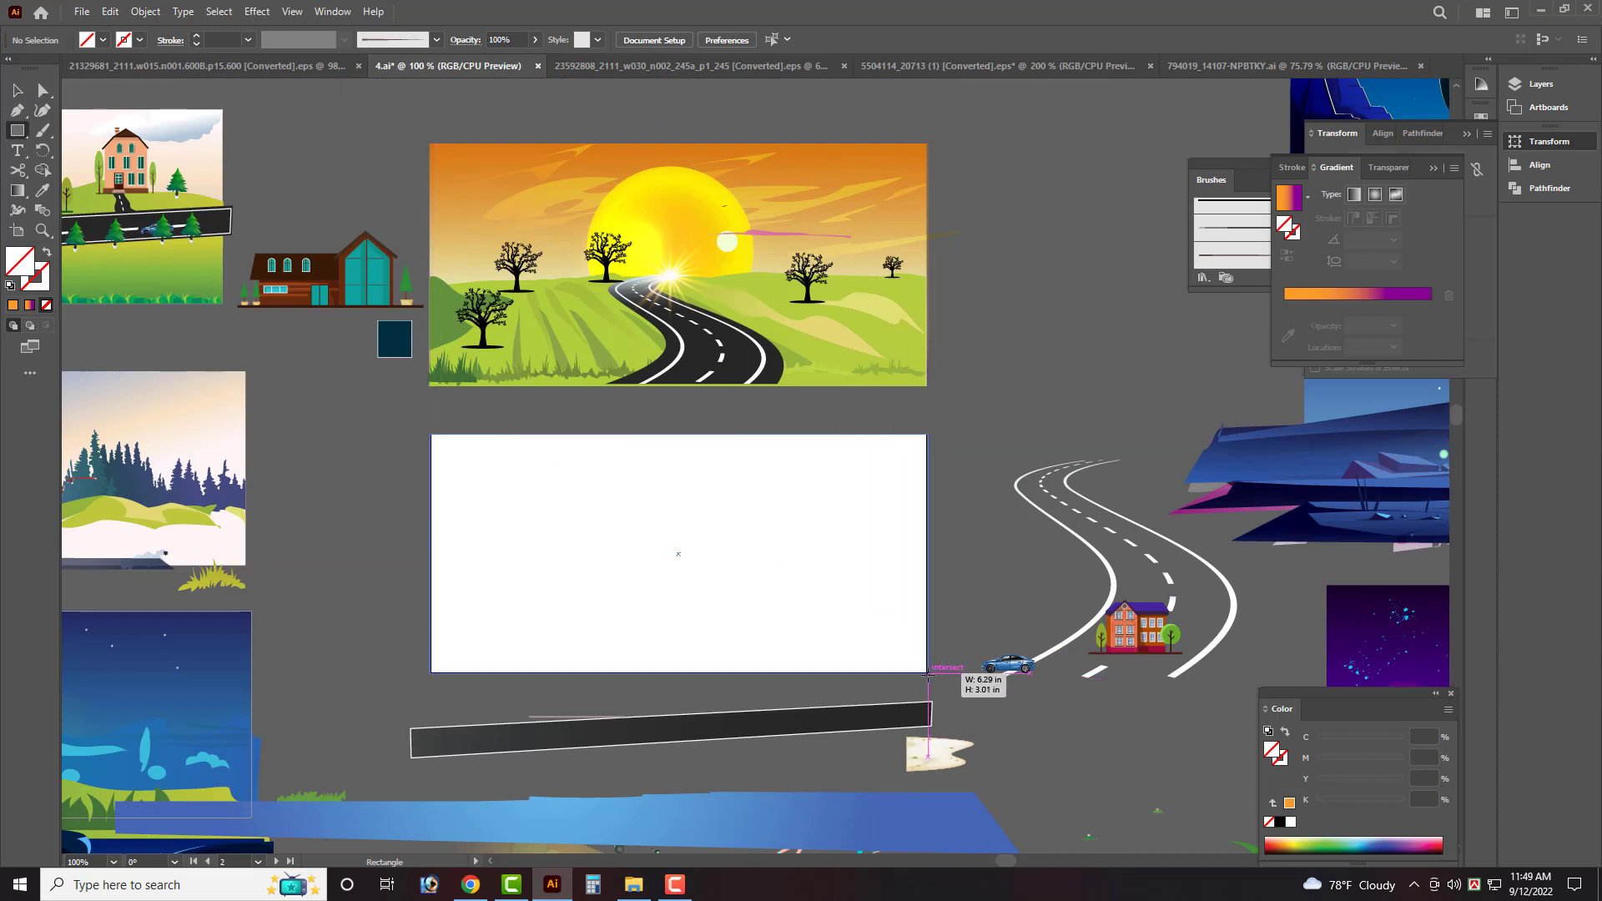
{"action": "left_click", "coordinate": [1408, 296]}
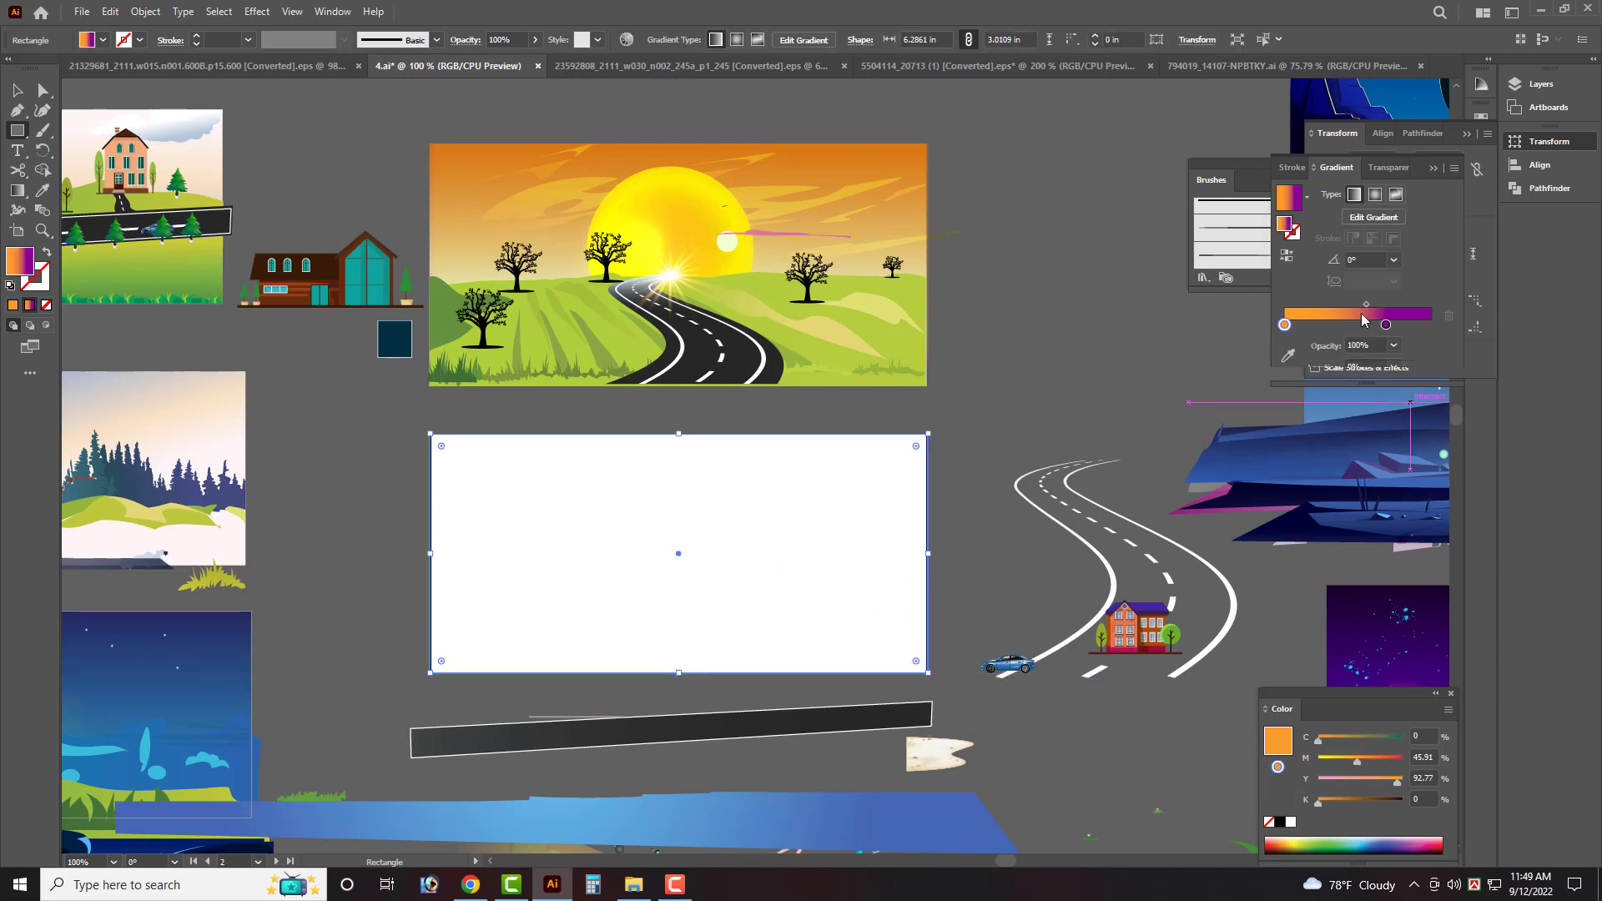
{"action": "left_click", "coordinate": [17, 89]}
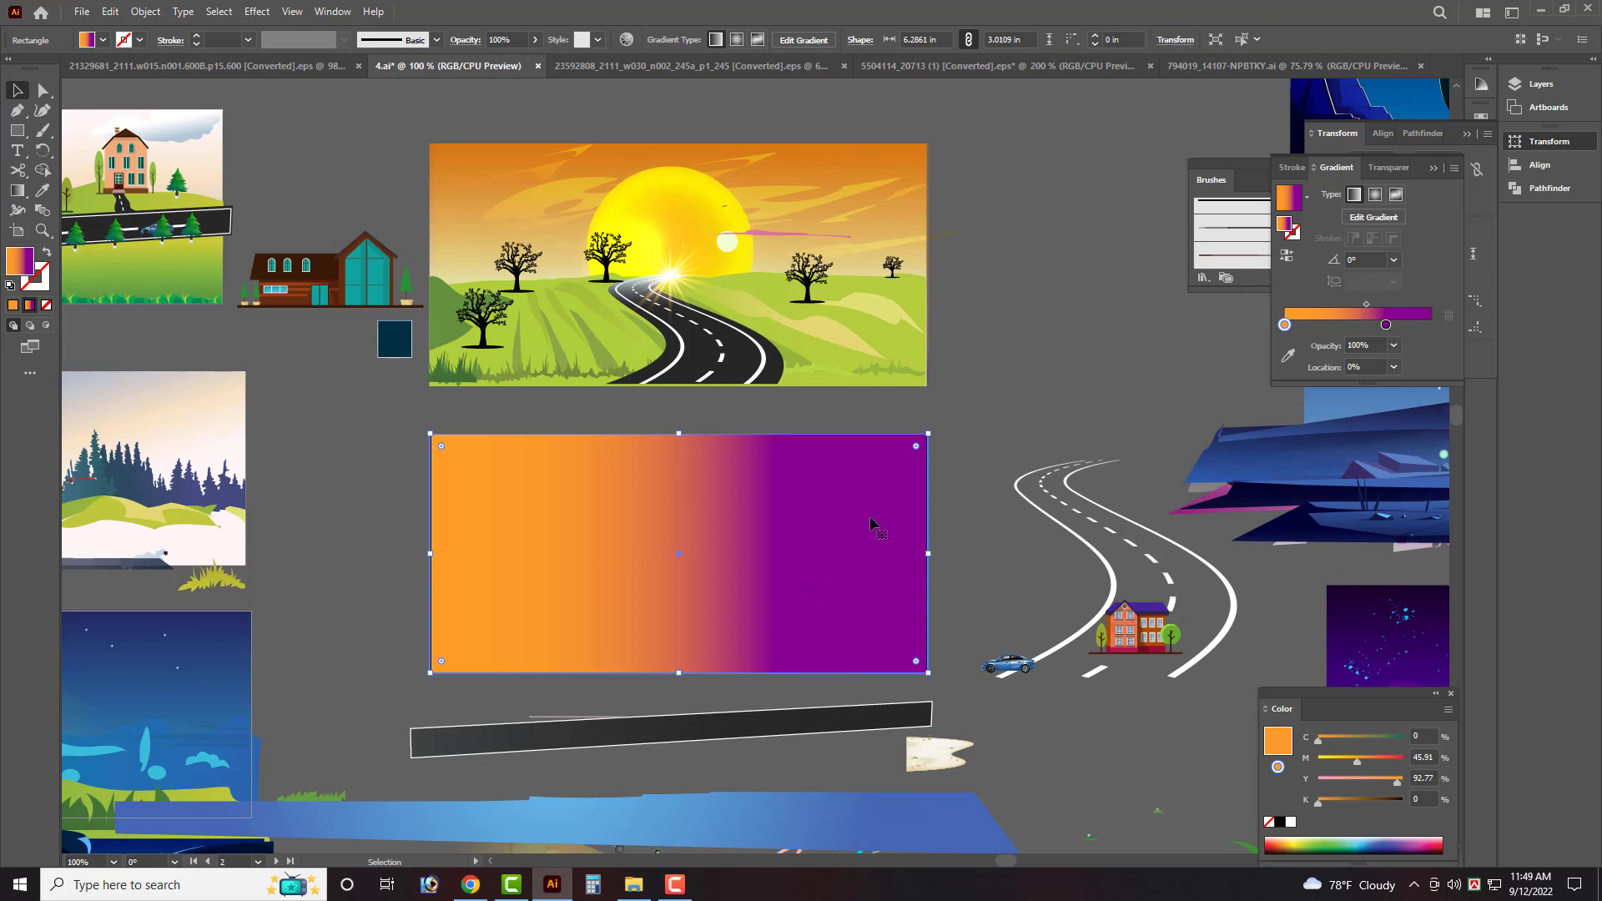
Change the gradient stops to white and a fully saturated orange.
{"action": "left_click", "coordinate": [1385, 325]}
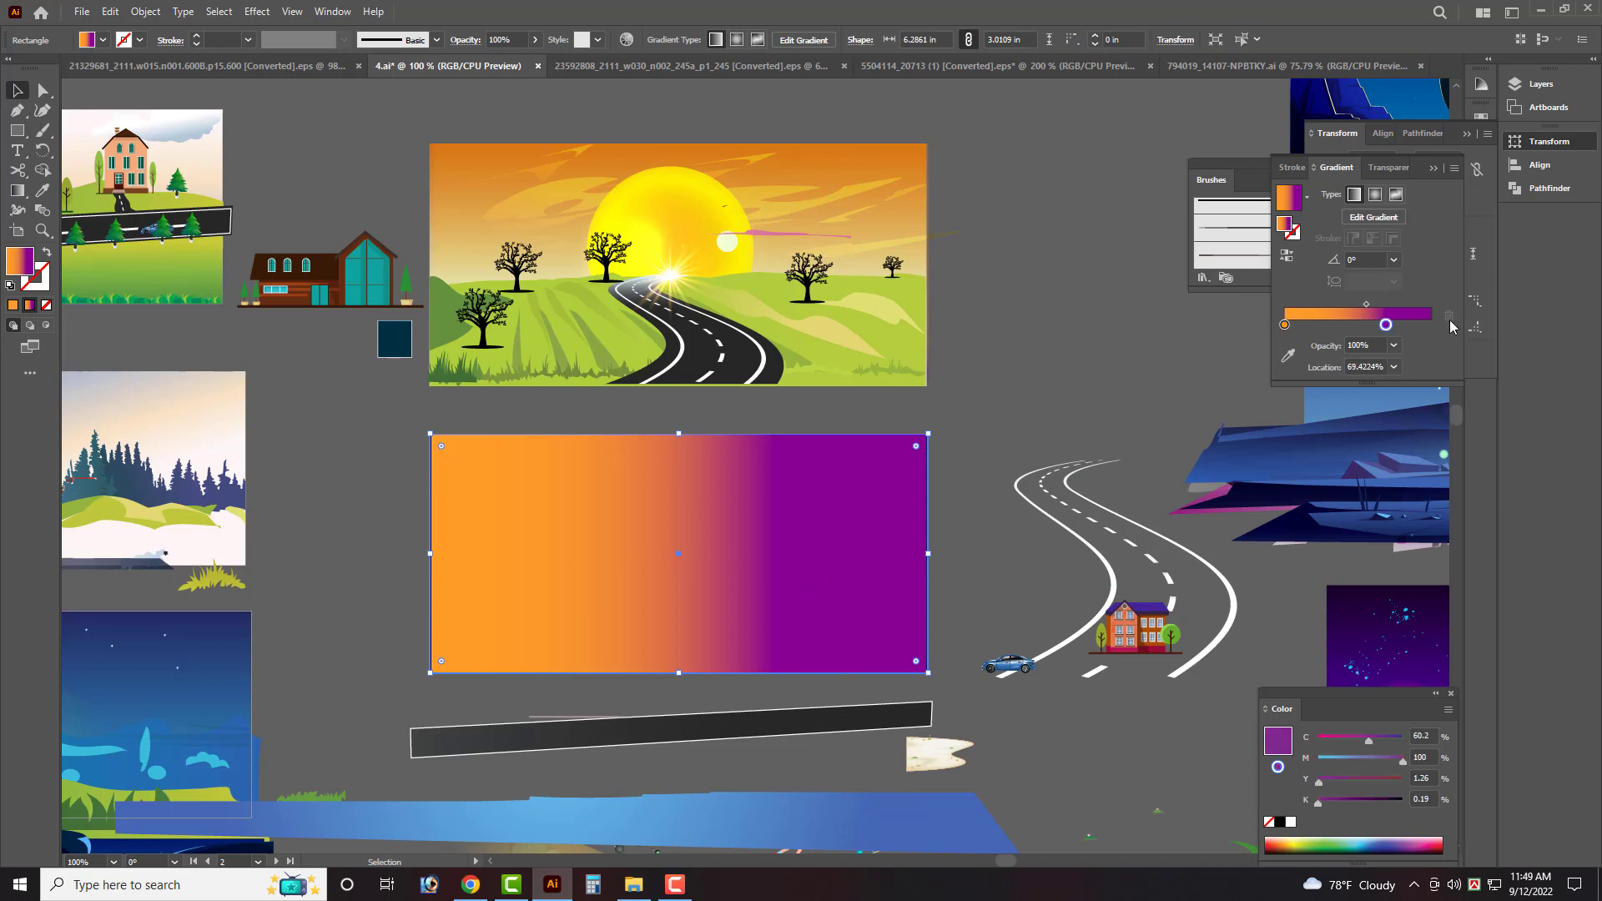
{"action": "double_click", "coordinate": [1386, 324]}
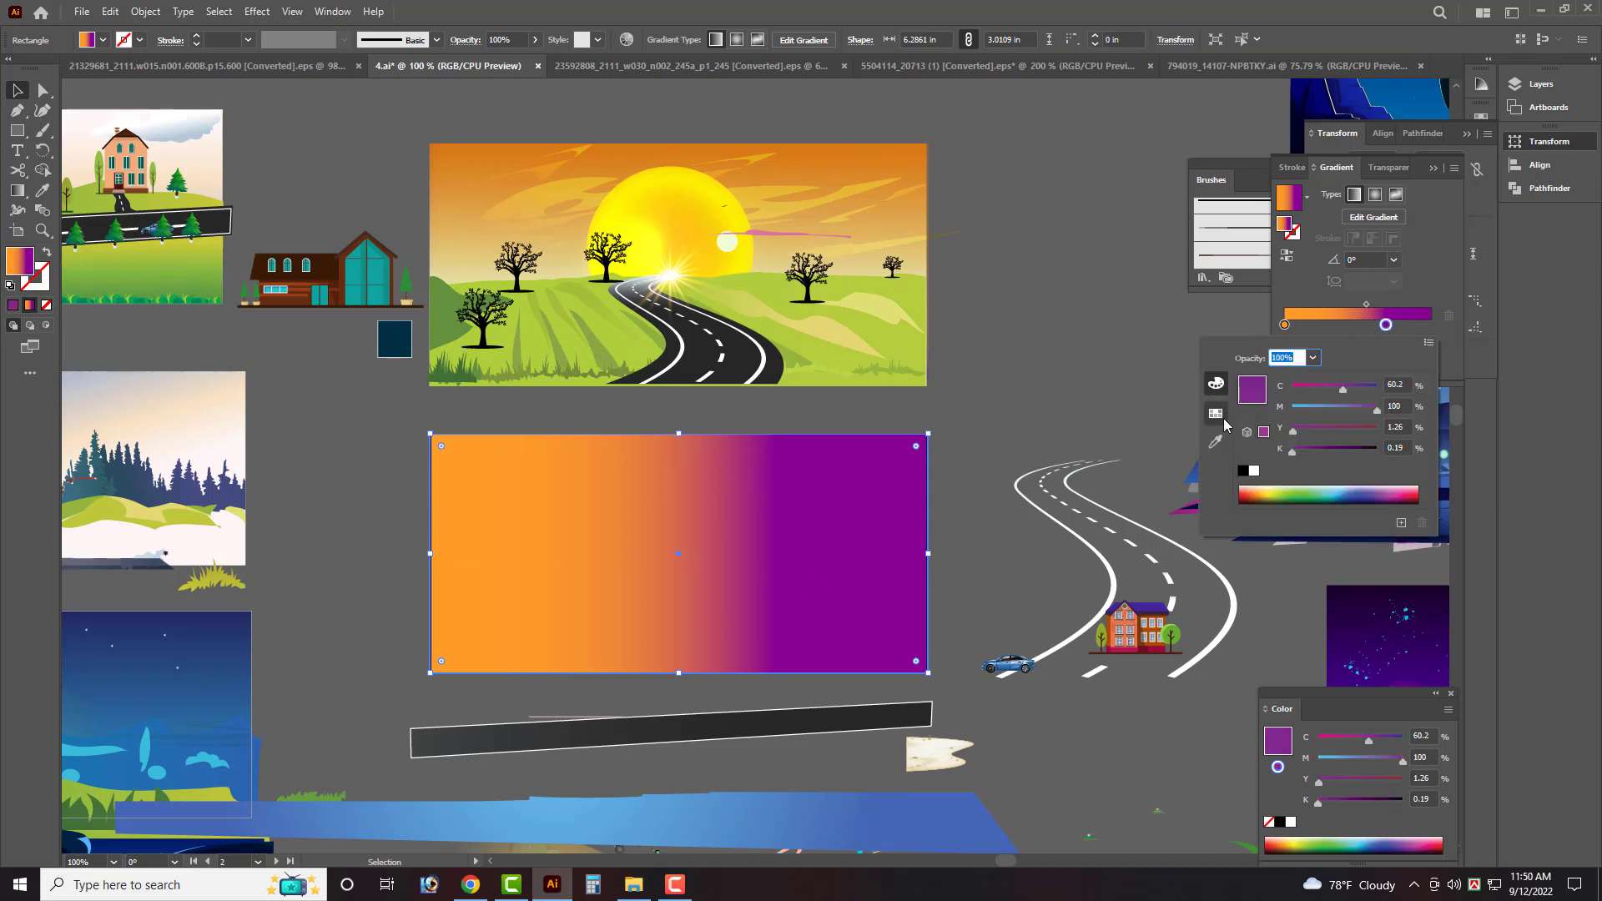
{"action": "left_click", "coordinate": [1254, 472]}
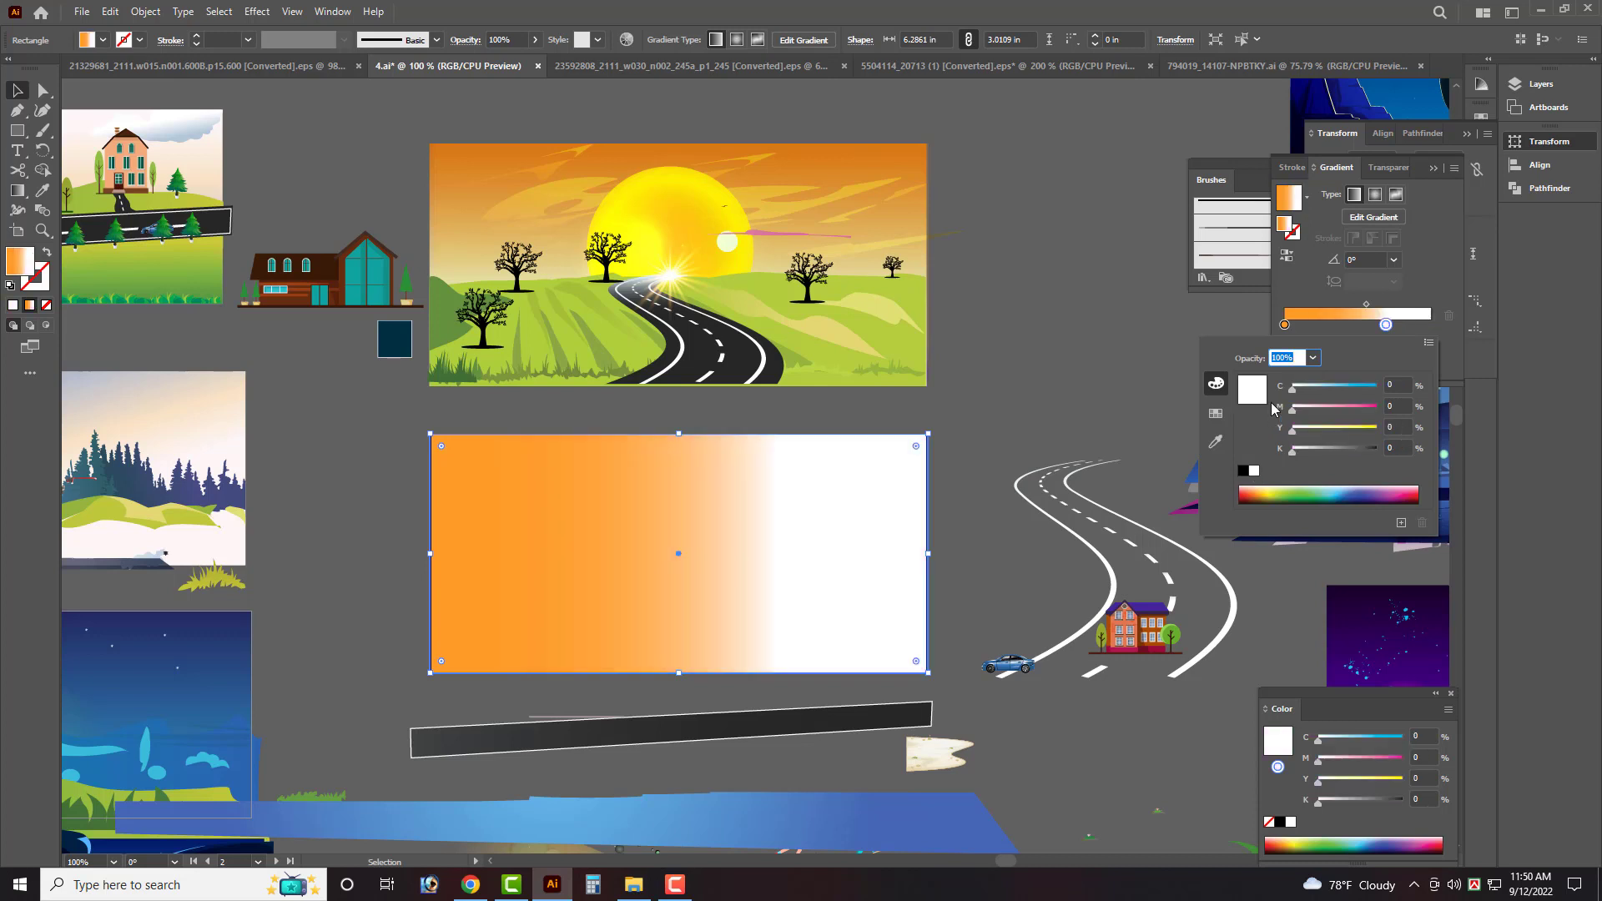
{"action": "left_click", "coordinate": [1285, 324]}
{"action": "double_click", "coordinate": [1285, 324]}
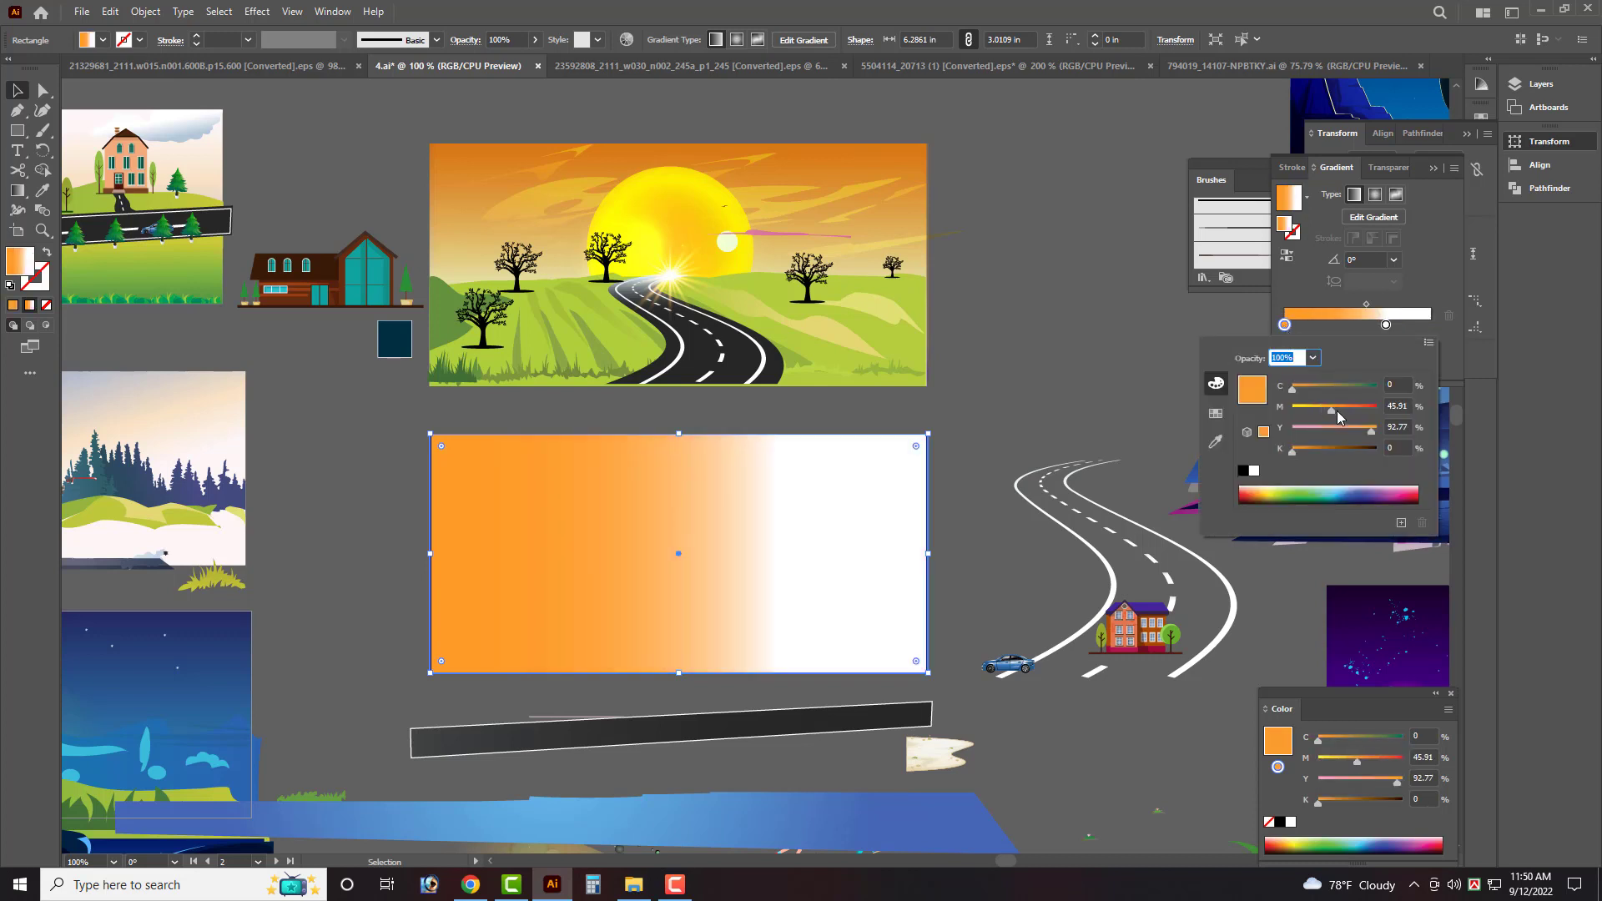
{"action": "left_click_drag", "start_coordinate": [1338, 415], "coordinate": [1379, 438]}
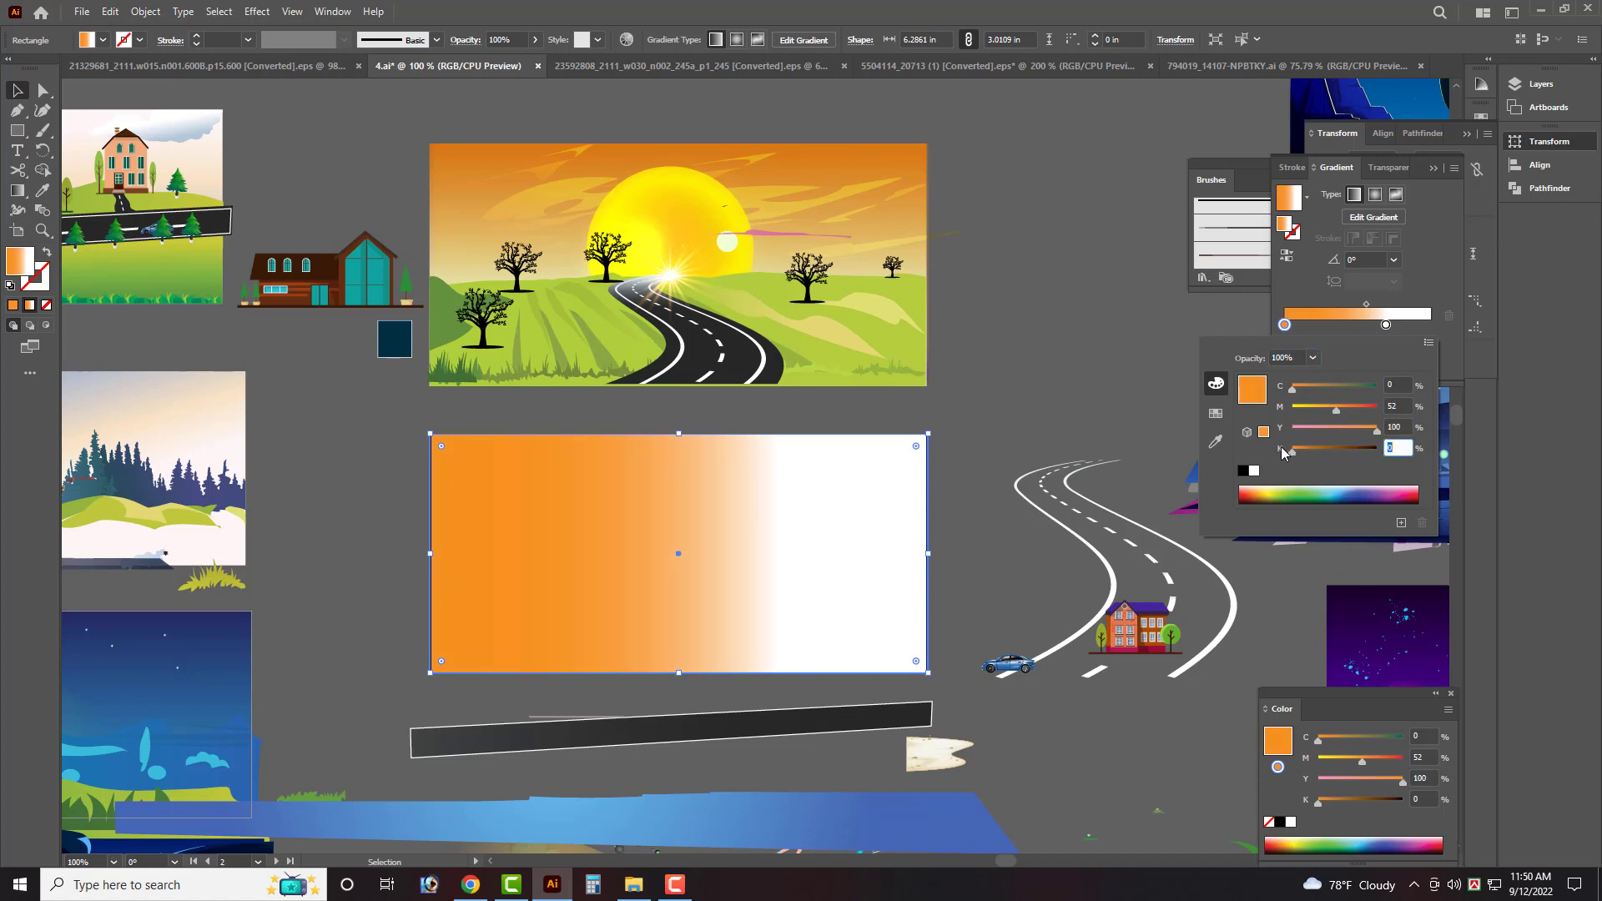
{"action": "left_click", "coordinate": [693, 547]}
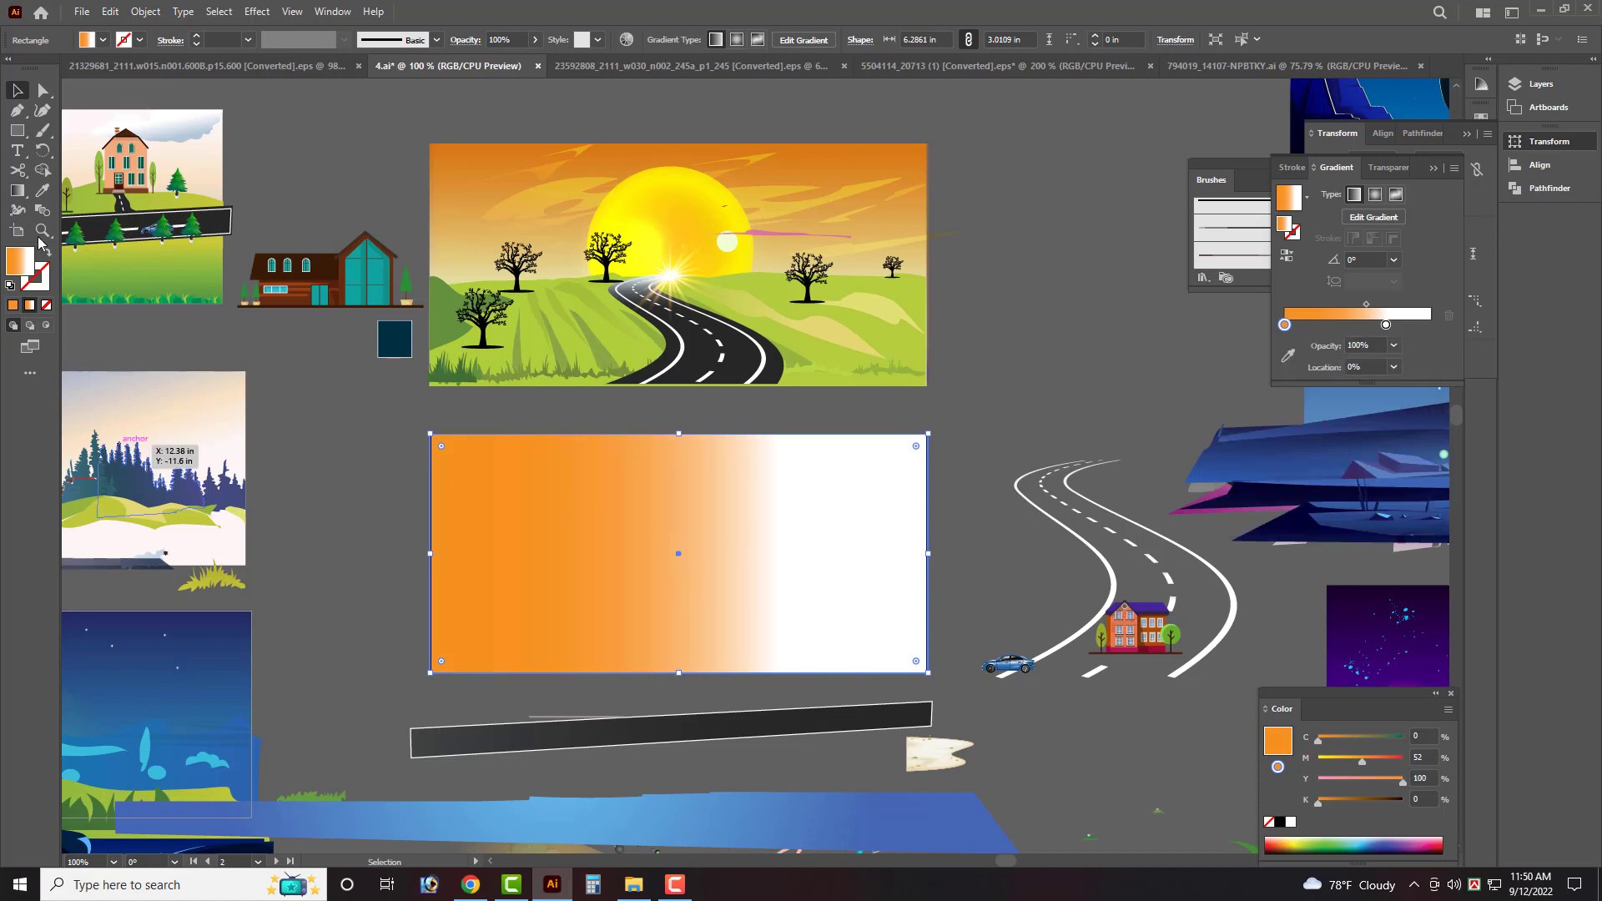
Run the gradient vertically, orange at the top fading to white lower down.
{"action": "left_click", "coordinate": [17, 190]}
{"action": "mouse_move", "coordinate": [681, 432]}
{"action": "left_mouse_down"}
{"action": "mouse_move", "coordinate": [702, 615]}
{"action": "mouse_move", "coordinate": [686, 624]}
{"action": "left_mouse_up"}
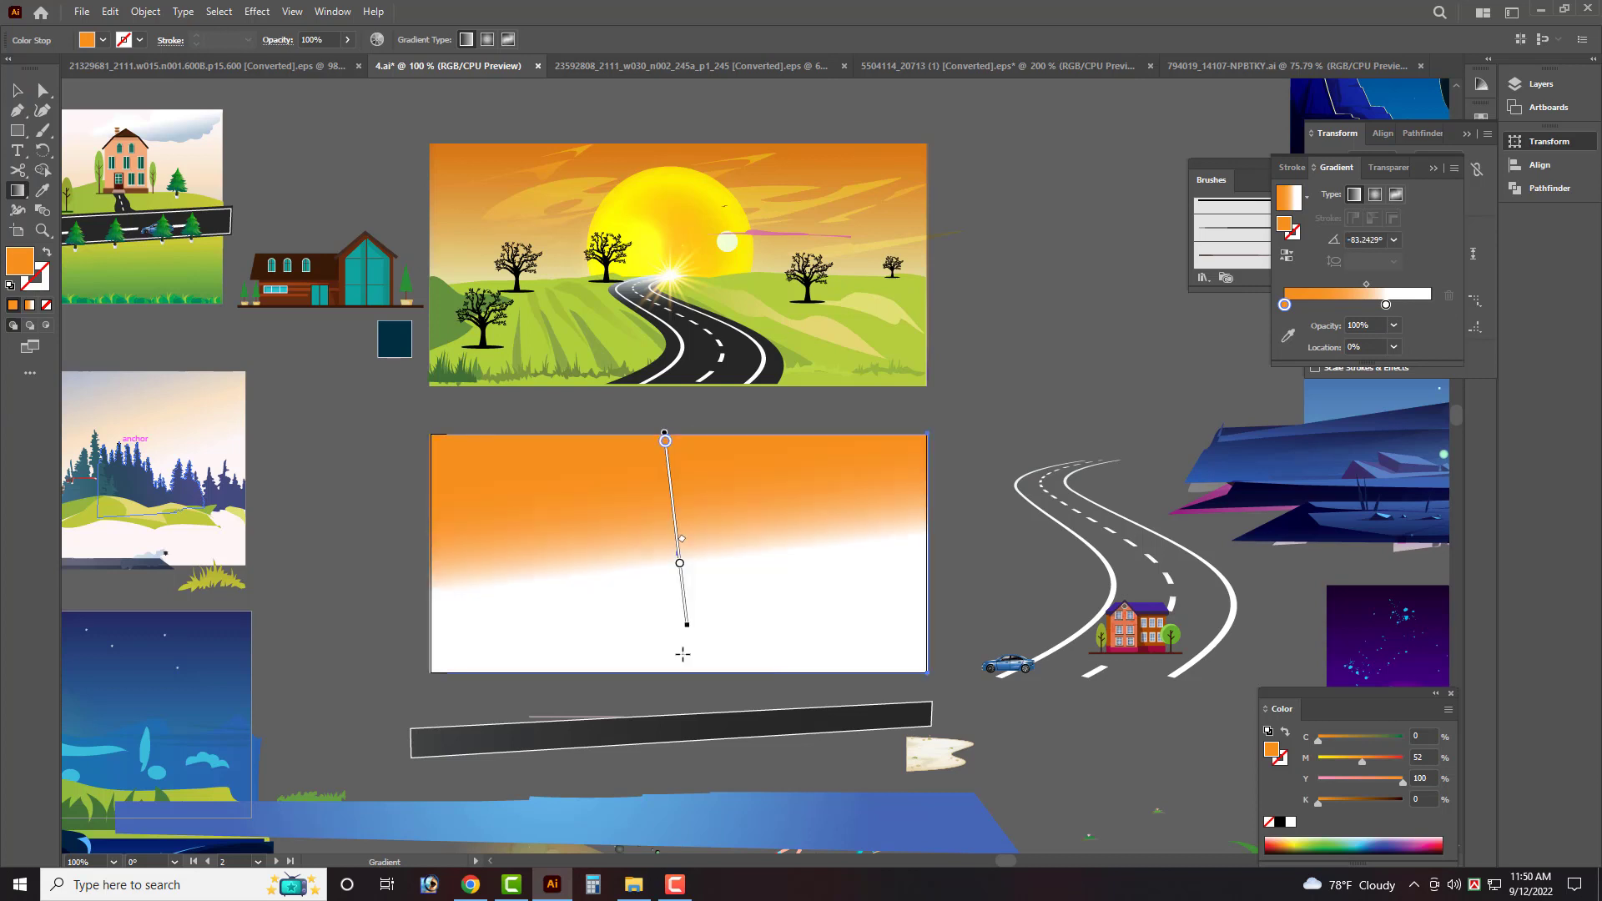
{"action": "left_click_drag", "start_coordinate": [717, 424], "coordinate": [678, 608]}
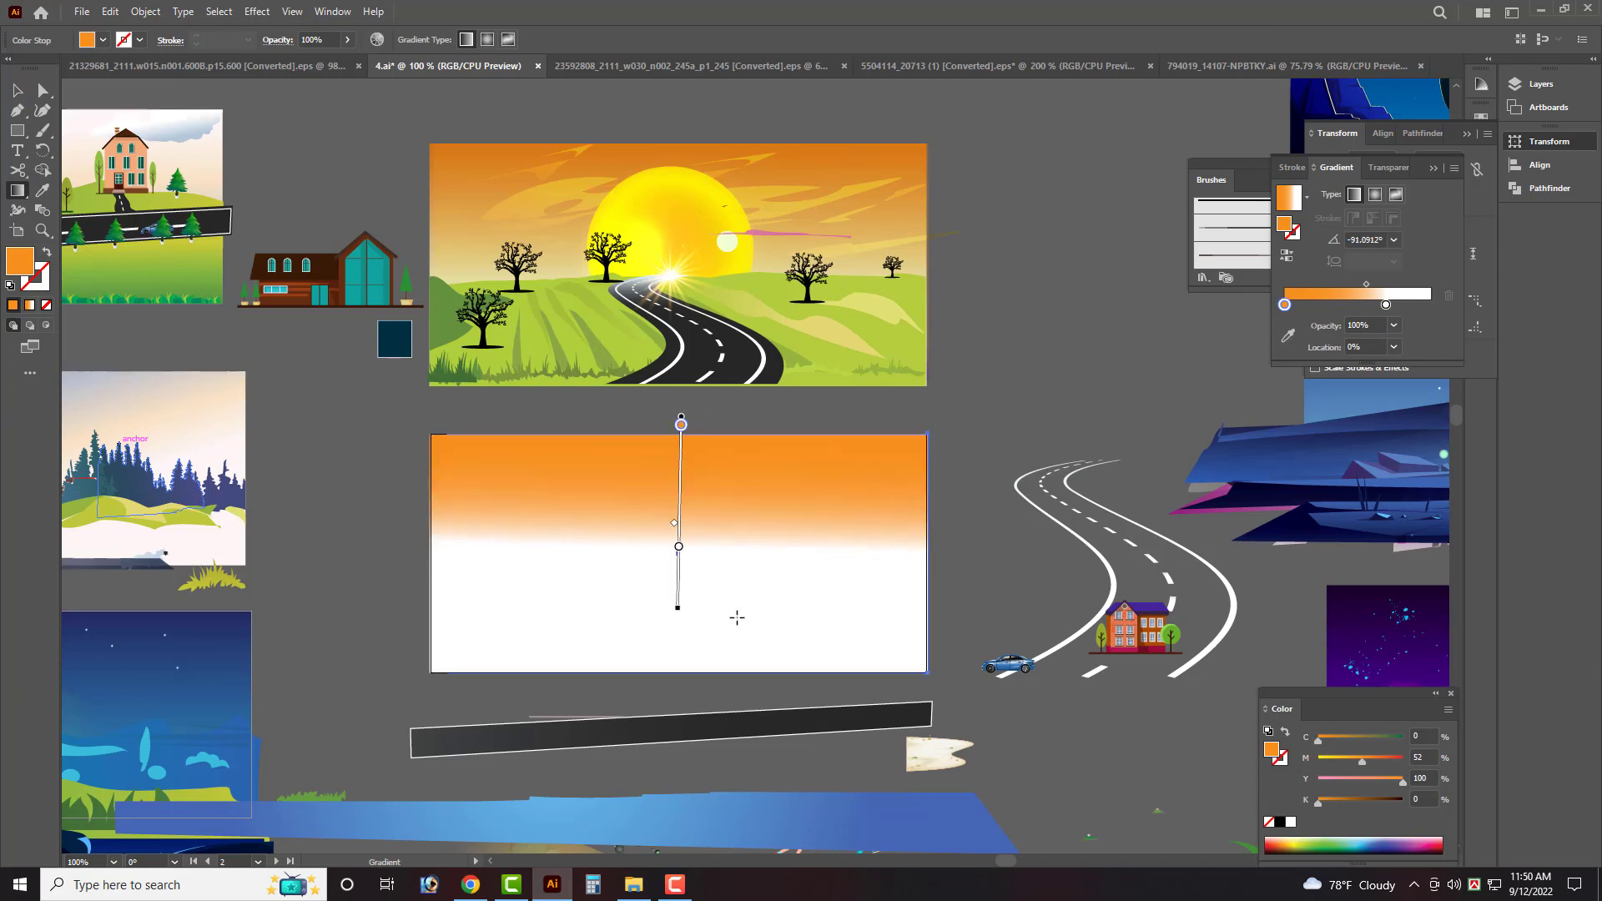
{"action": "left_click_drag", "start_coordinate": [1387, 305], "coordinate": [1430, 306]}
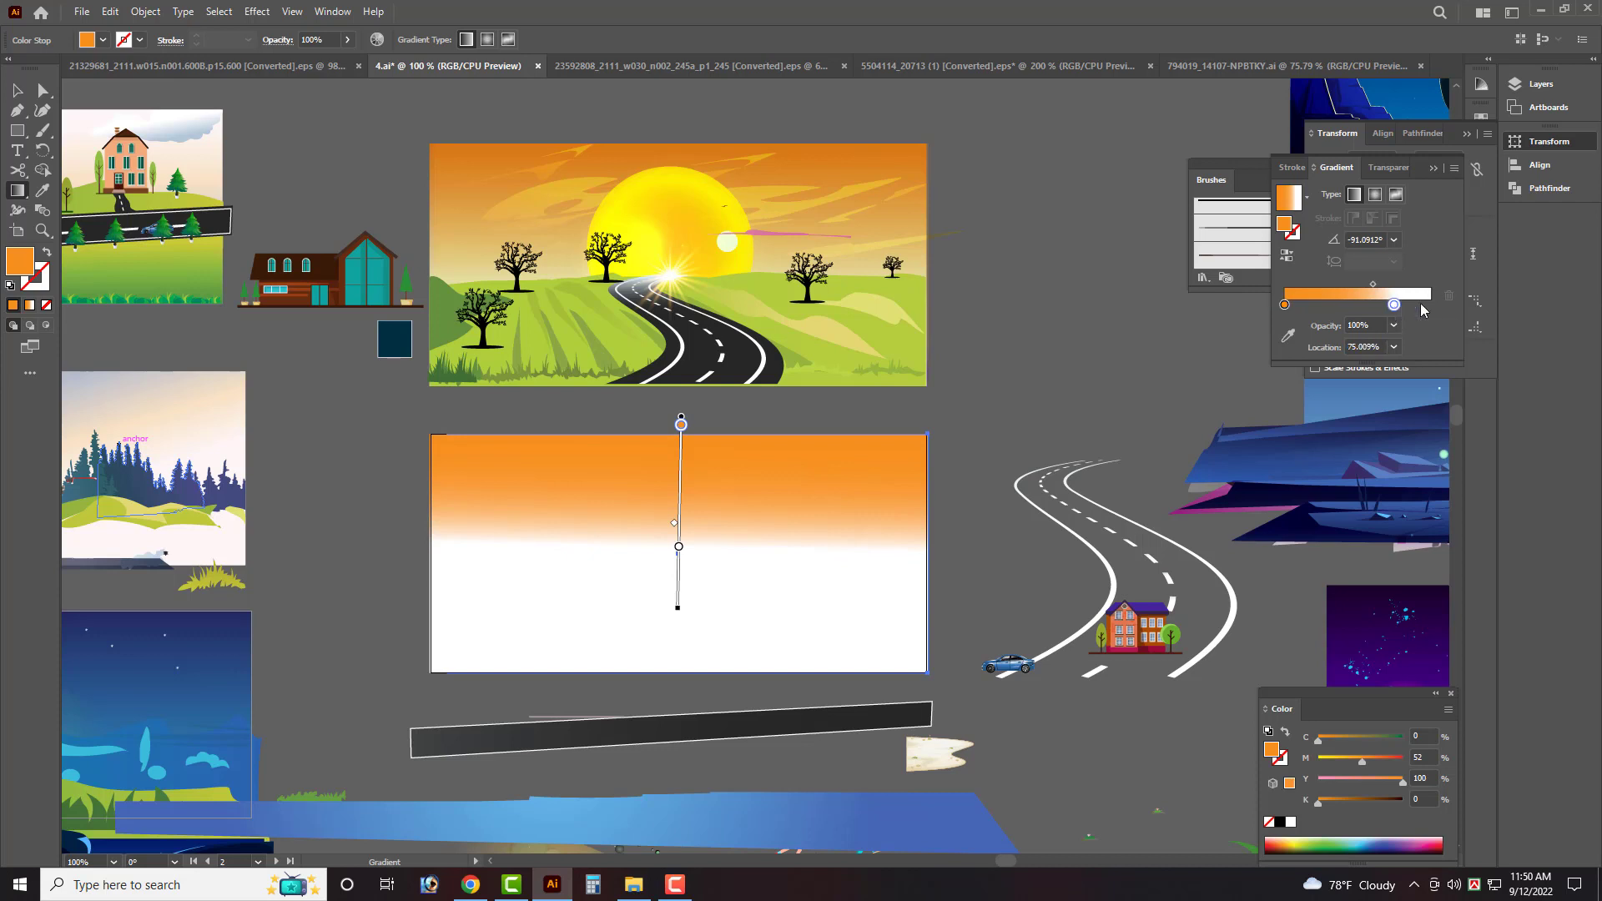
{"action": "mouse_move", "coordinate": [725, 436]}
{"action": "left_mouse_down"}
{"action": "mouse_move", "coordinate": [750, 617]}
{"action": "mouse_move", "coordinate": [678, 608]}
{"action": "left_mouse_up"}
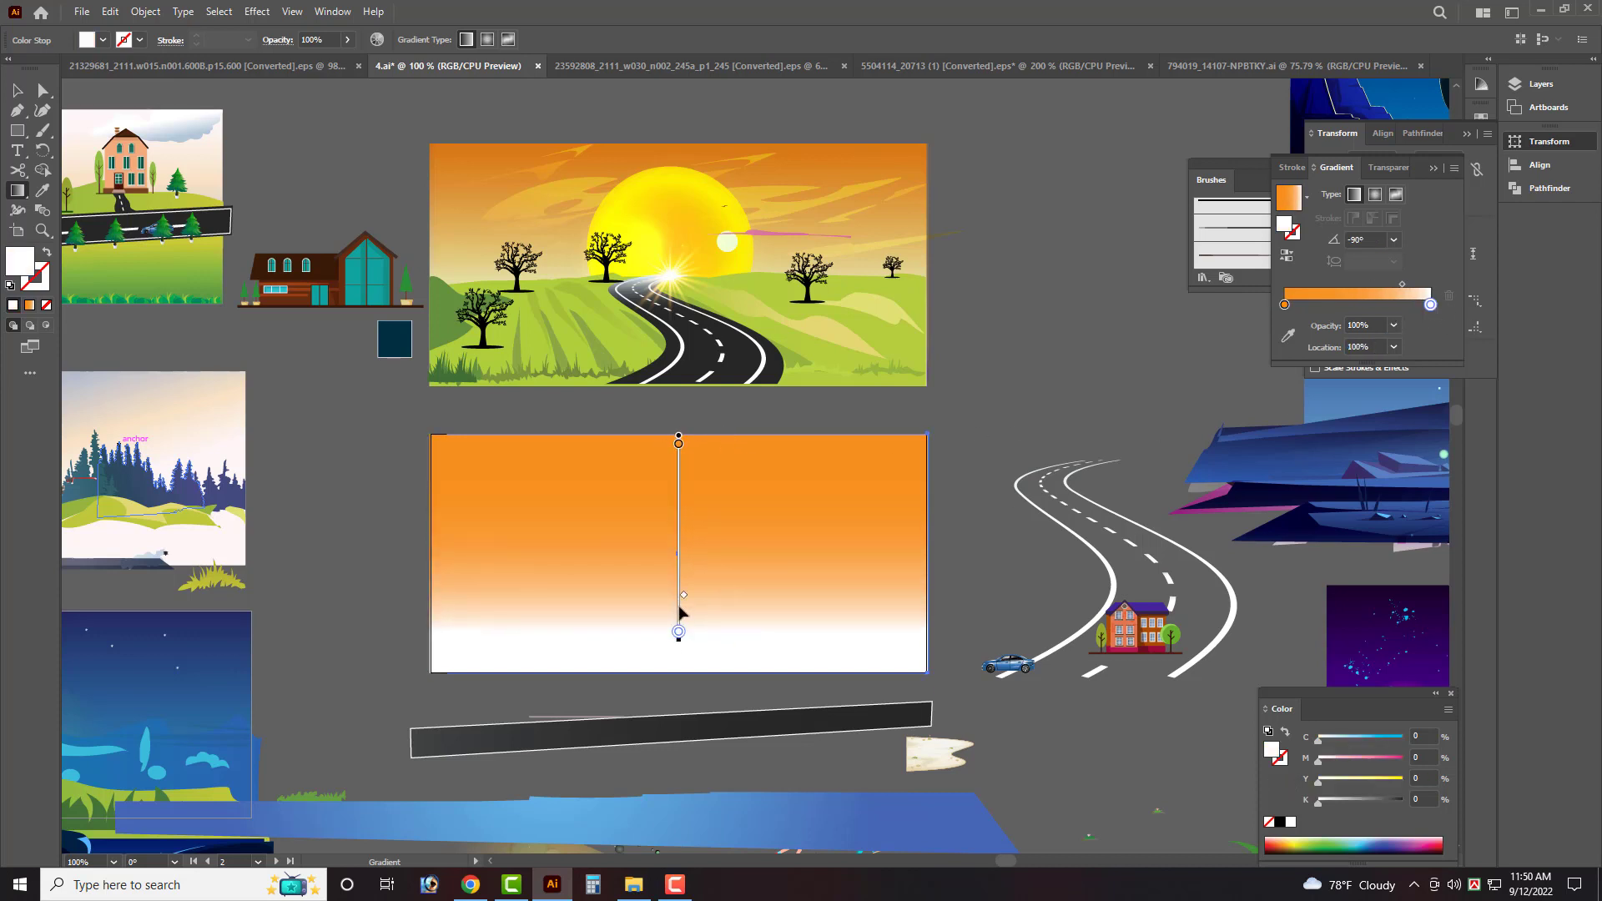
{"action": "left_click_drag", "start_coordinate": [717, 430], "coordinate": [679, 579]}
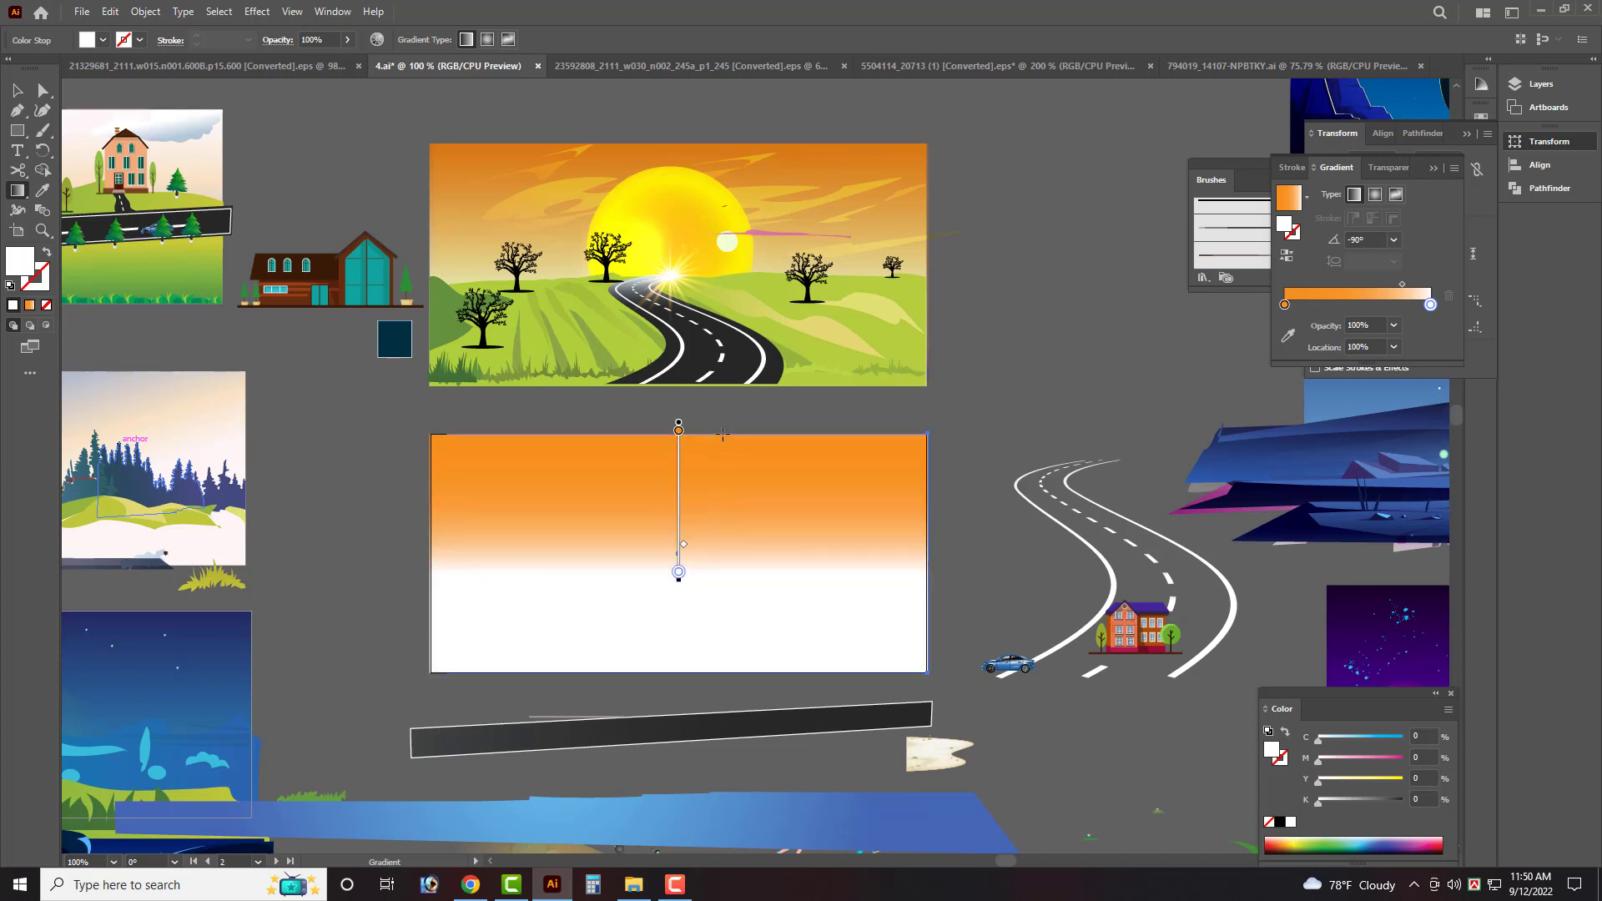
{"action": "mouse_move", "coordinate": [678, 501]}
{"action": "left_mouse_down"}
{"action": "mouse_move", "coordinate": [723, 525]}
{"action": "mouse_move", "coordinate": [678, 538]}
{"action": "left_mouse_up"}
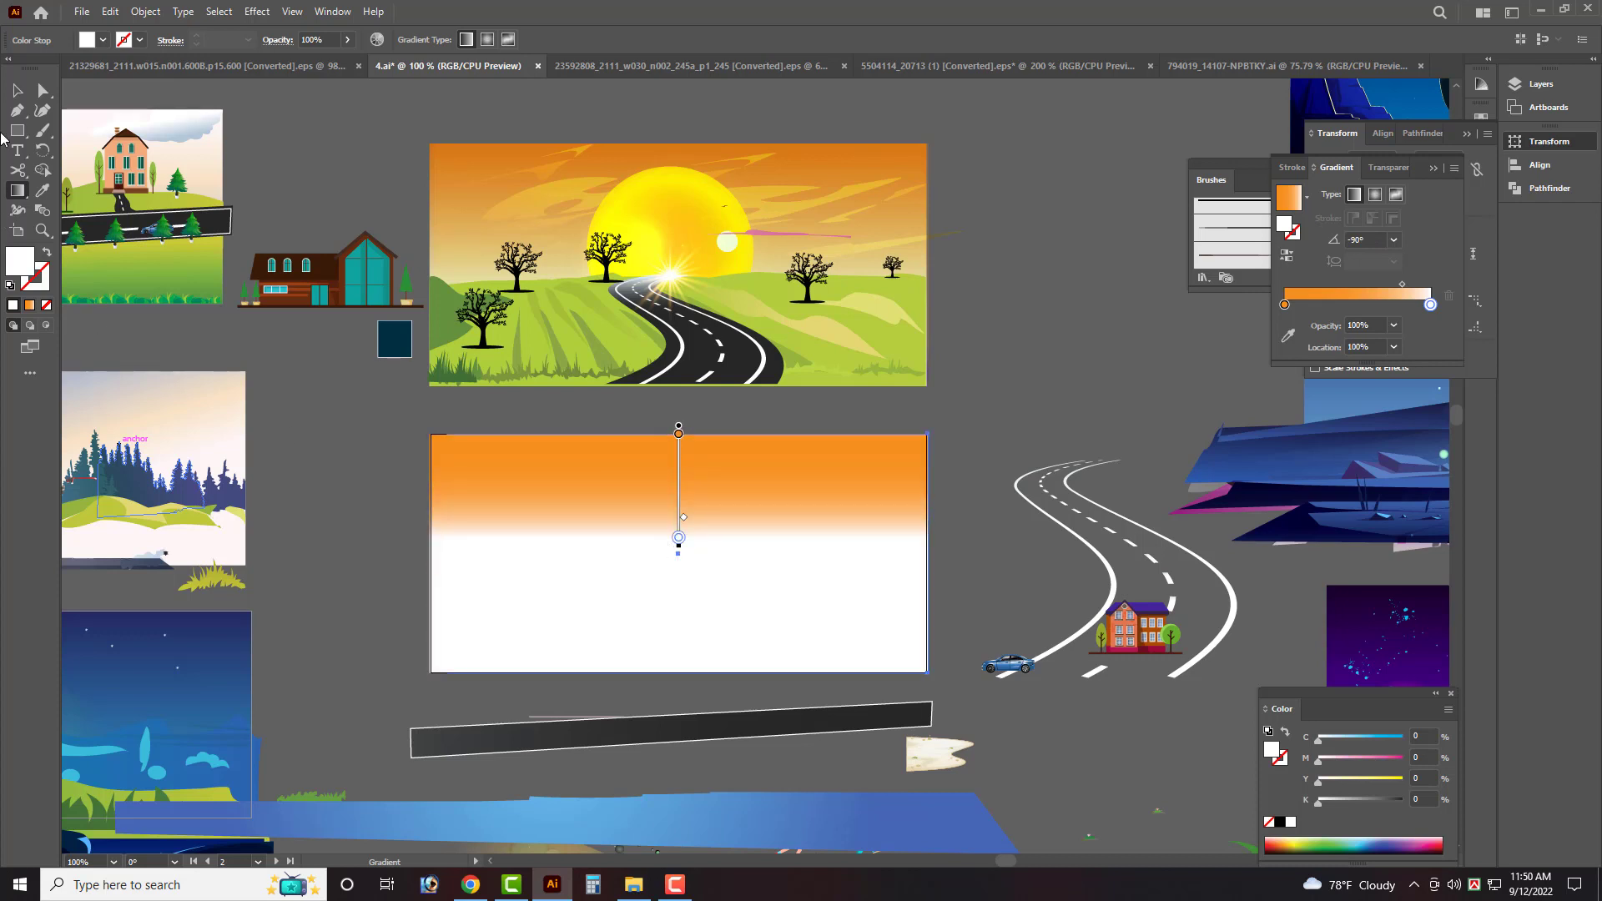
{"action": "left_click", "coordinate": [16, 89]}
{"action": "left_click", "coordinate": [312, 432]}
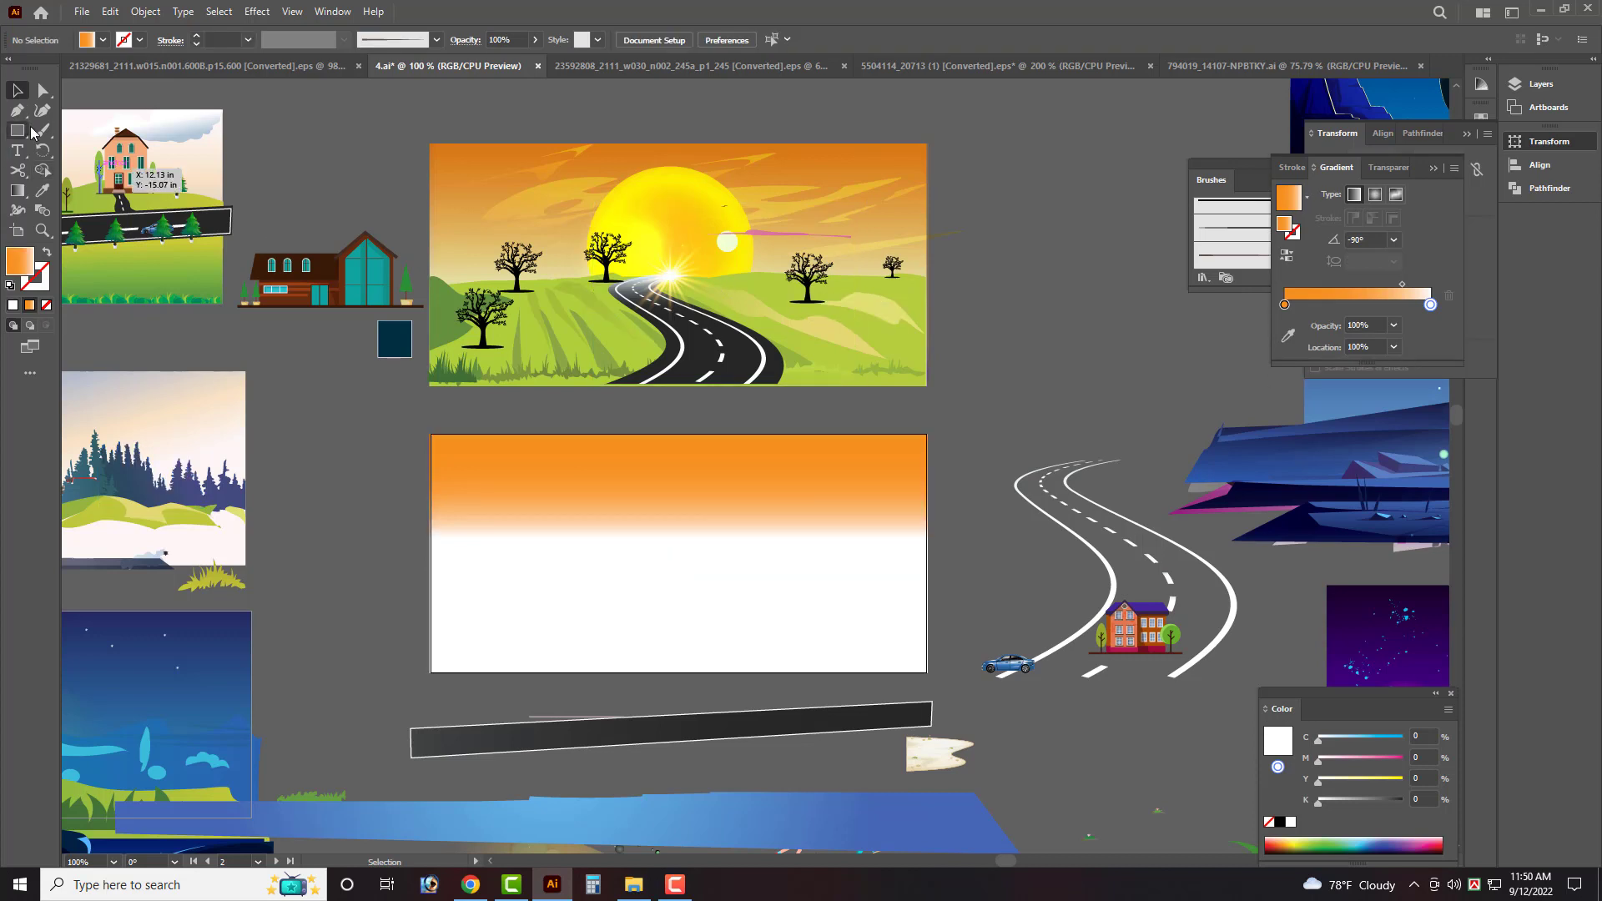
Draw a closed wavy hill outline across the lower artboard with the Pencil tool.
{"action": "left_click_drag", "start_coordinate": [39, 135], "coordinate": [94, 173]}
{"action": "mouse_move", "coordinate": [433, 538]}
{"action": "left_mouse_down"}
{"action": "mouse_move", "coordinate": [932, 527]}
{"action": "mouse_move", "coordinate": [969, 634]}
{"action": "left_mouse_up"}
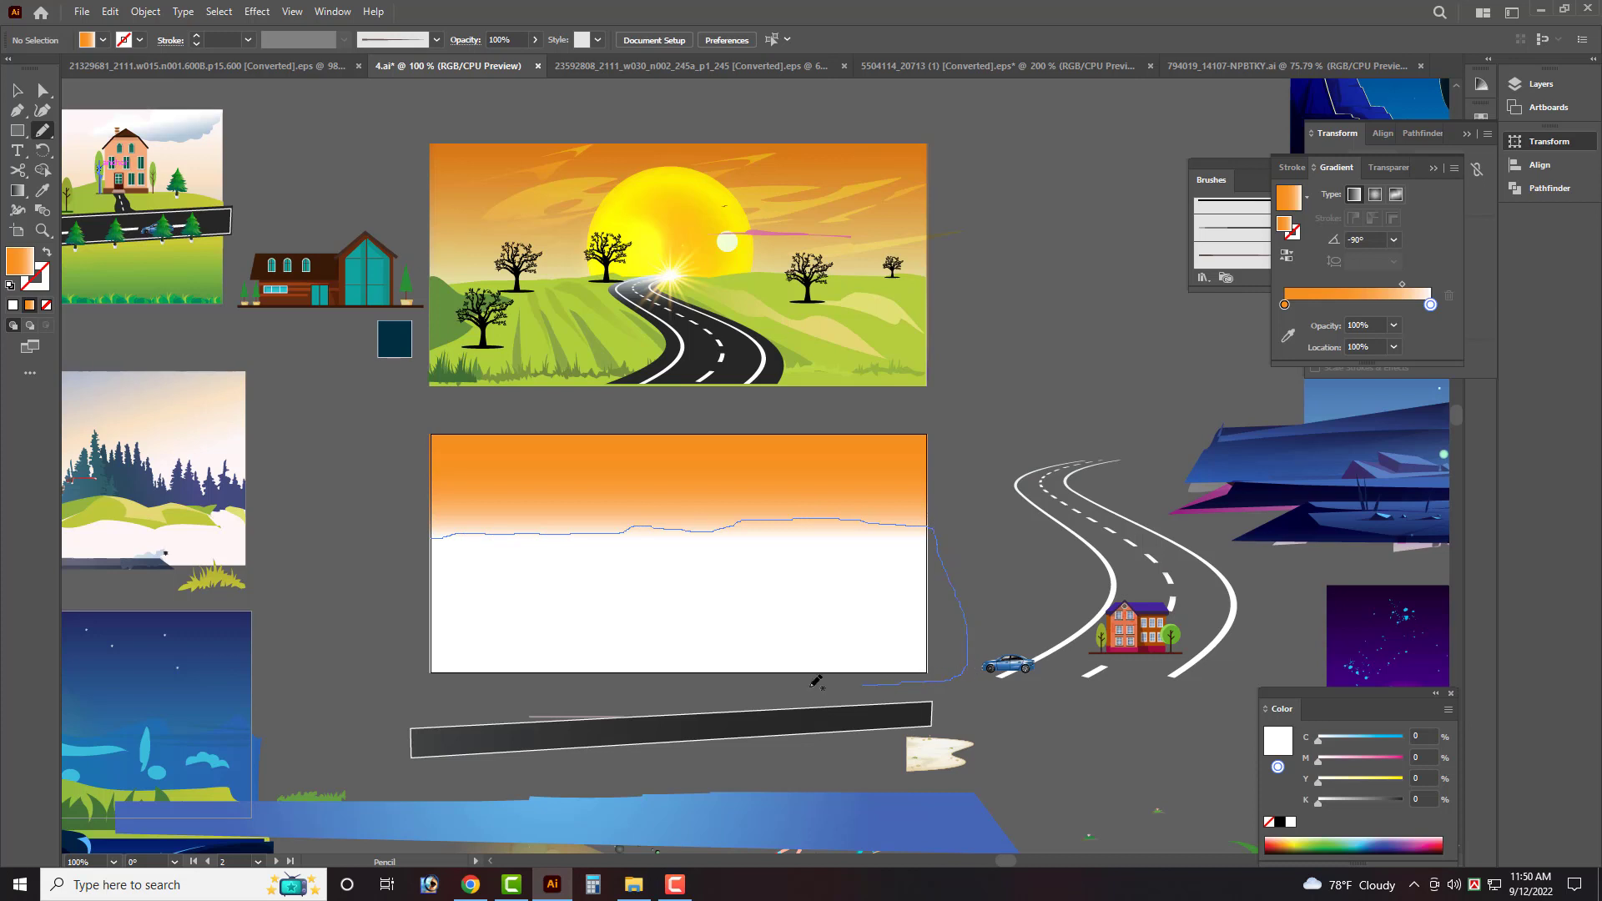
{"action": "left_click_drag", "start_coordinate": [816, 681], "coordinate": [560, 688]}
{"action": "left_click_drag", "start_coordinate": [424, 558], "coordinate": [432, 538]}
{"action": "left_click", "coordinate": [17, 89]}
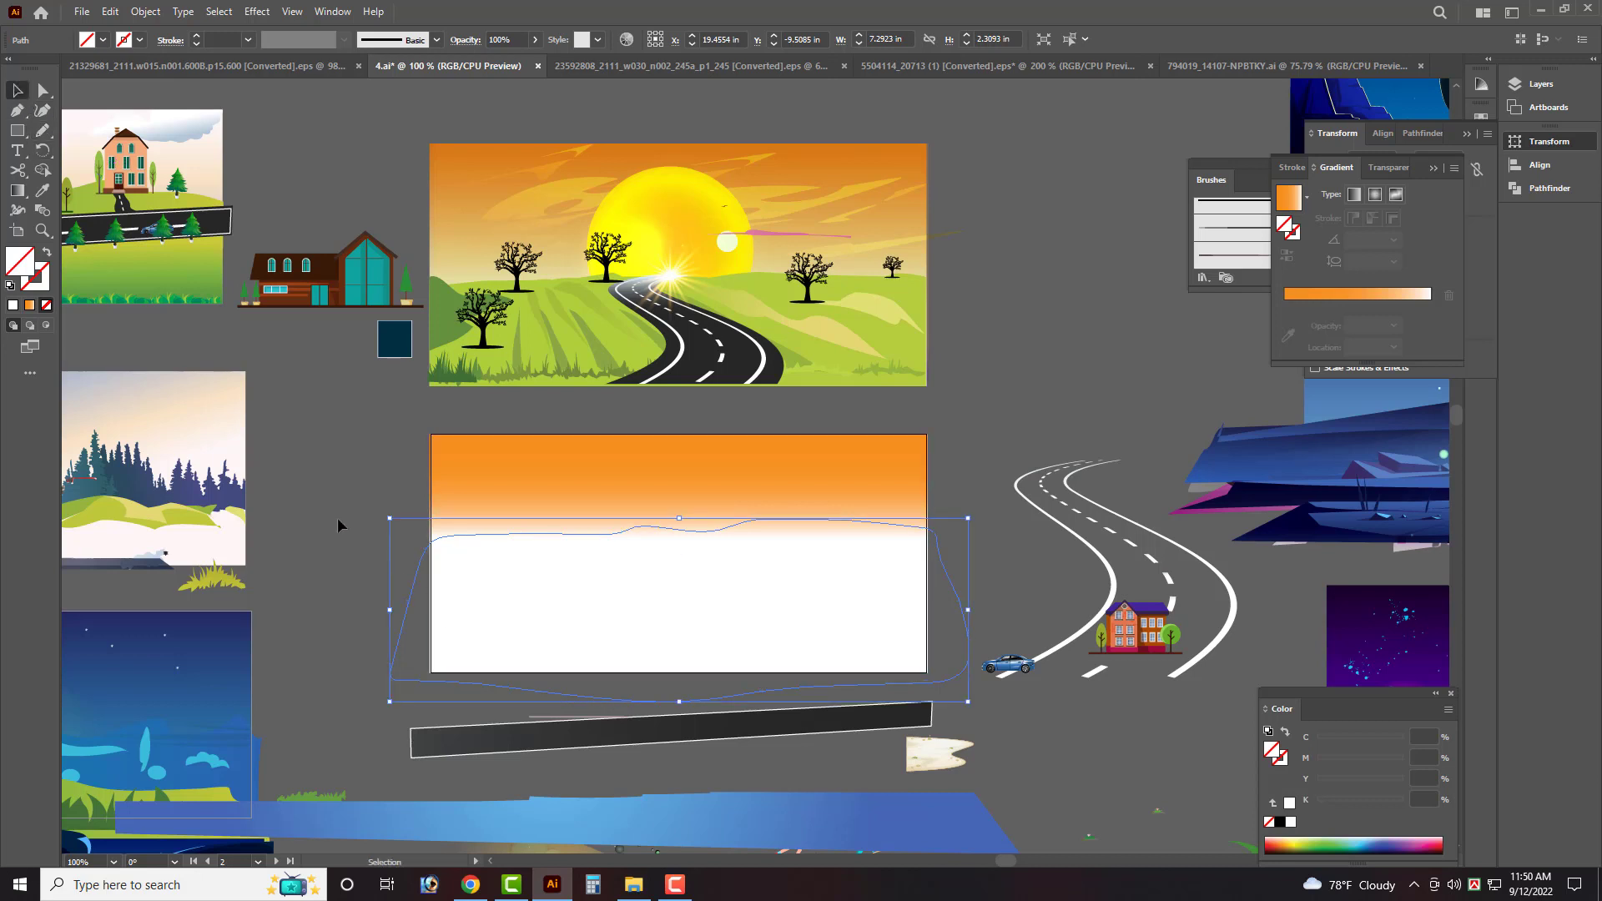
Copy the reference hill's green onto the new hill, undoing the stray grey sample.
{"action": "left_click", "coordinate": [896, 338]}
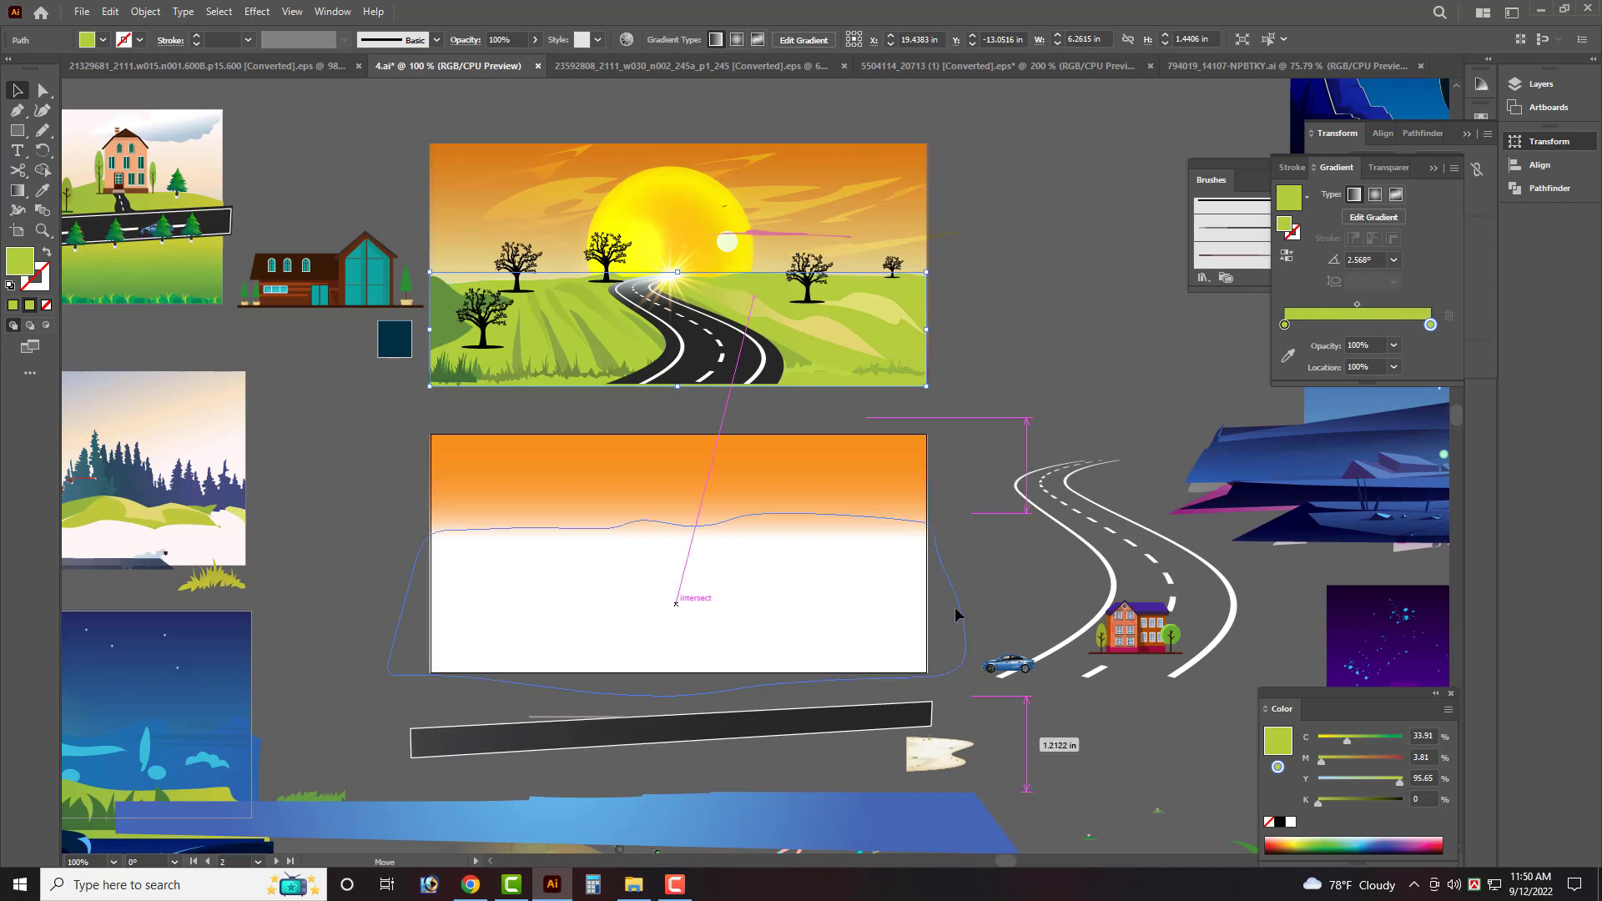
{"action": "left_click", "coordinate": [964, 626]}
{"action": "left_click_drag", "start_coordinate": [969, 632], "coordinate": [977, 656]}
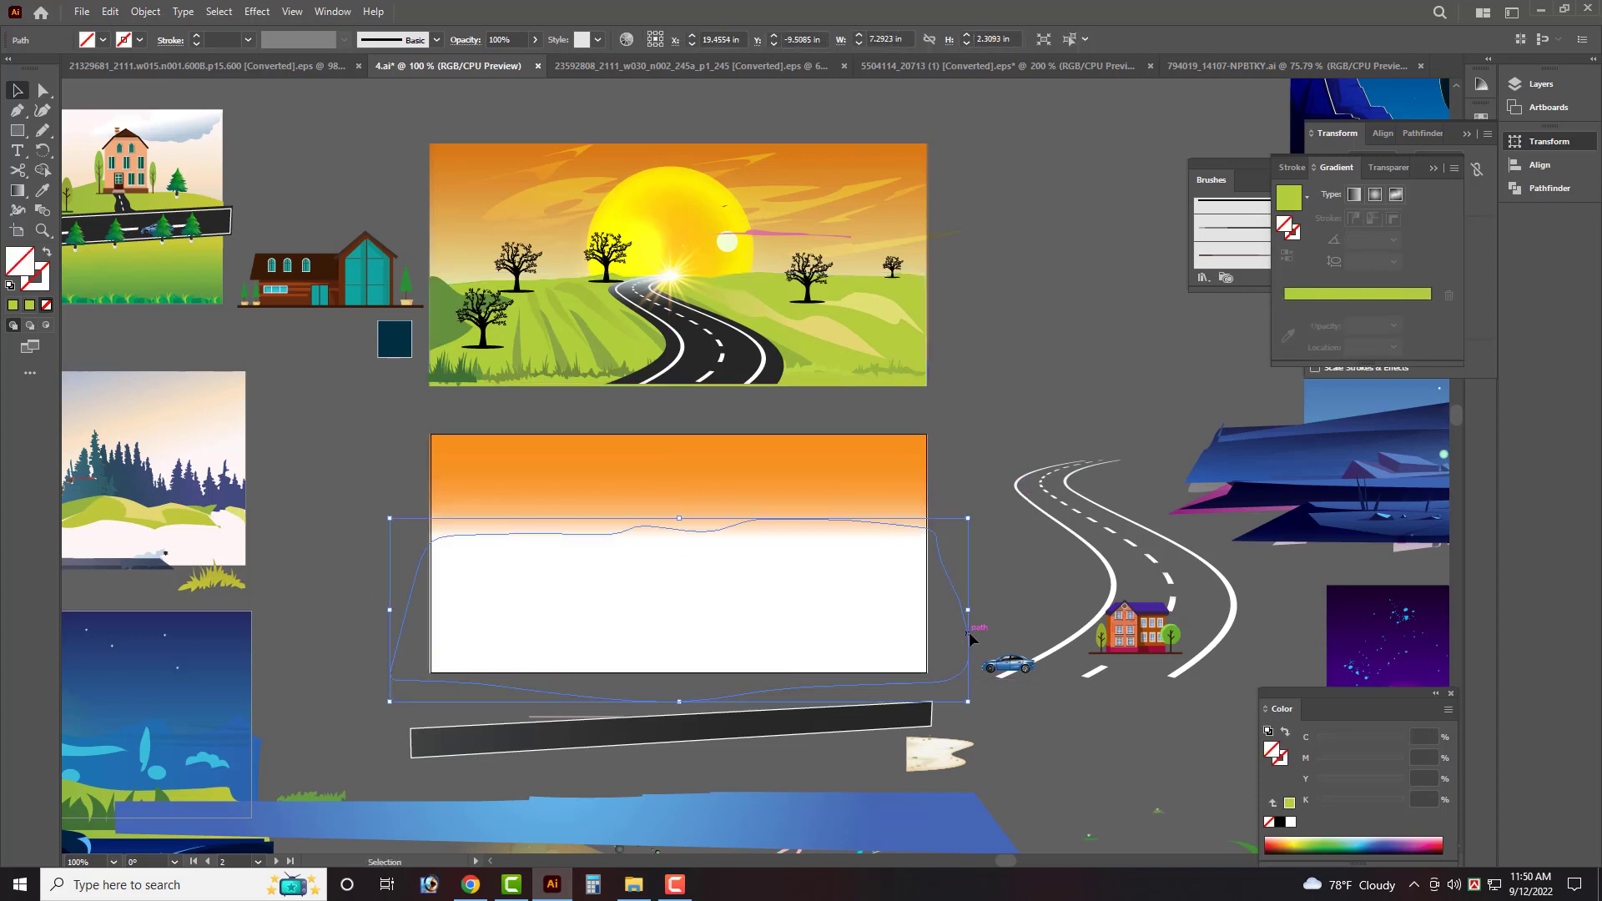
{"action": "key", "text": "i"}
{"action": "left_click", "coordinate": [908, 344]}
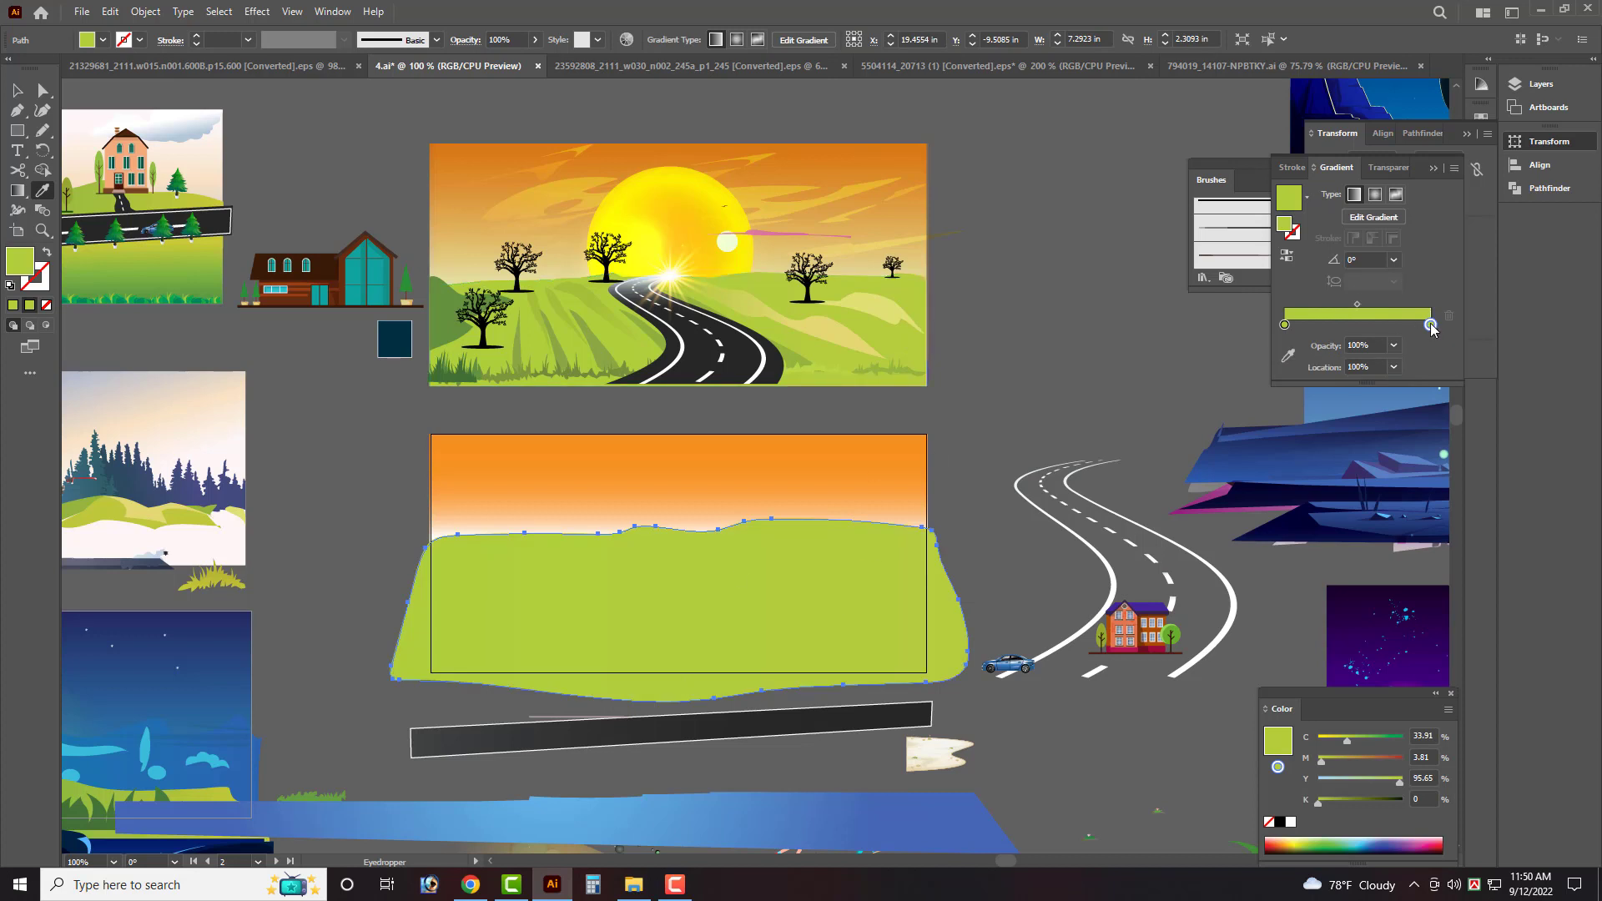
{"action": "double_click", "coordinate": [1430, 326]}
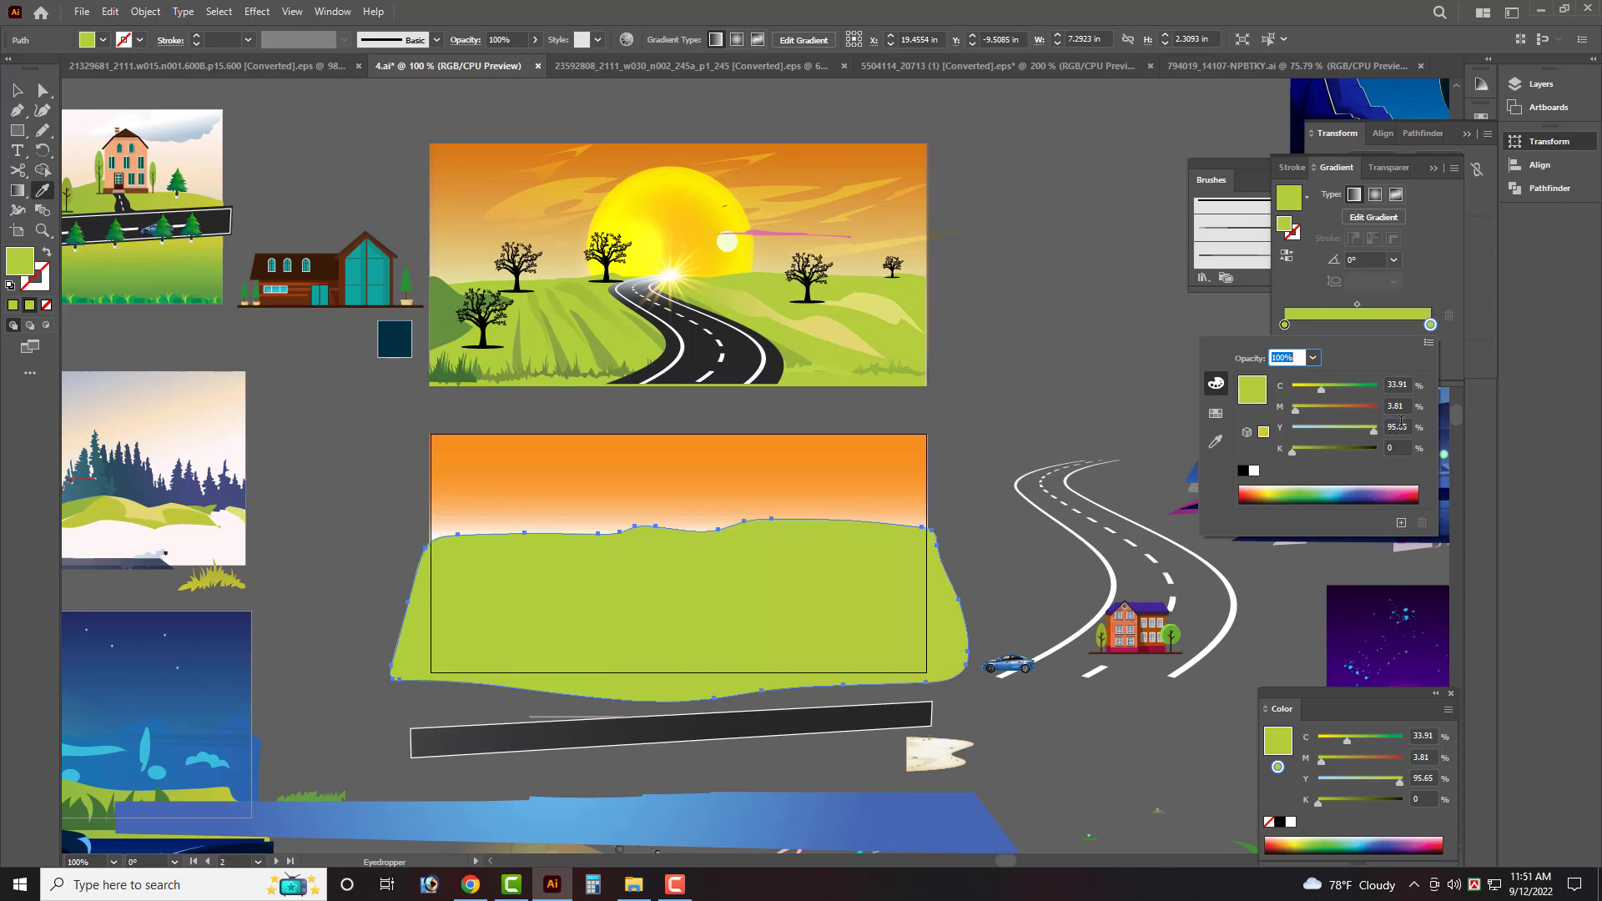
{"action": "double_click", "coordinate": [1285, 326]}
{"action": "left_click", "coordinate": [339, 512]}
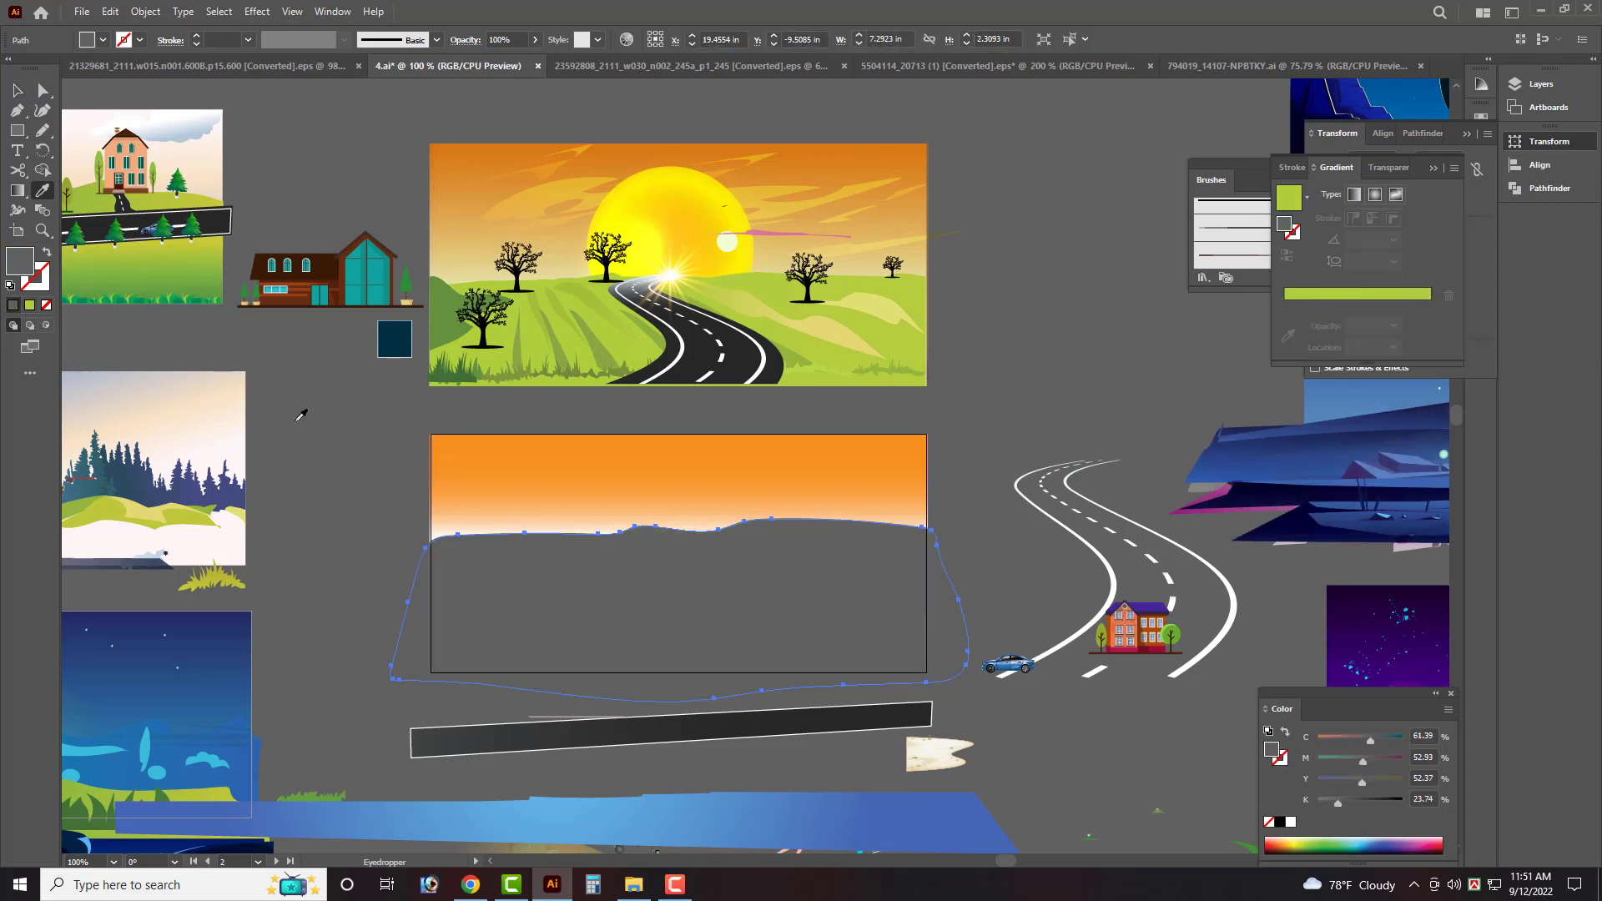
{"action": "key", "text": "ctrl+z"}
Draw a large circle for the sun over the hills with the Ellipse tool.
{"action": "key", "text": "v"}
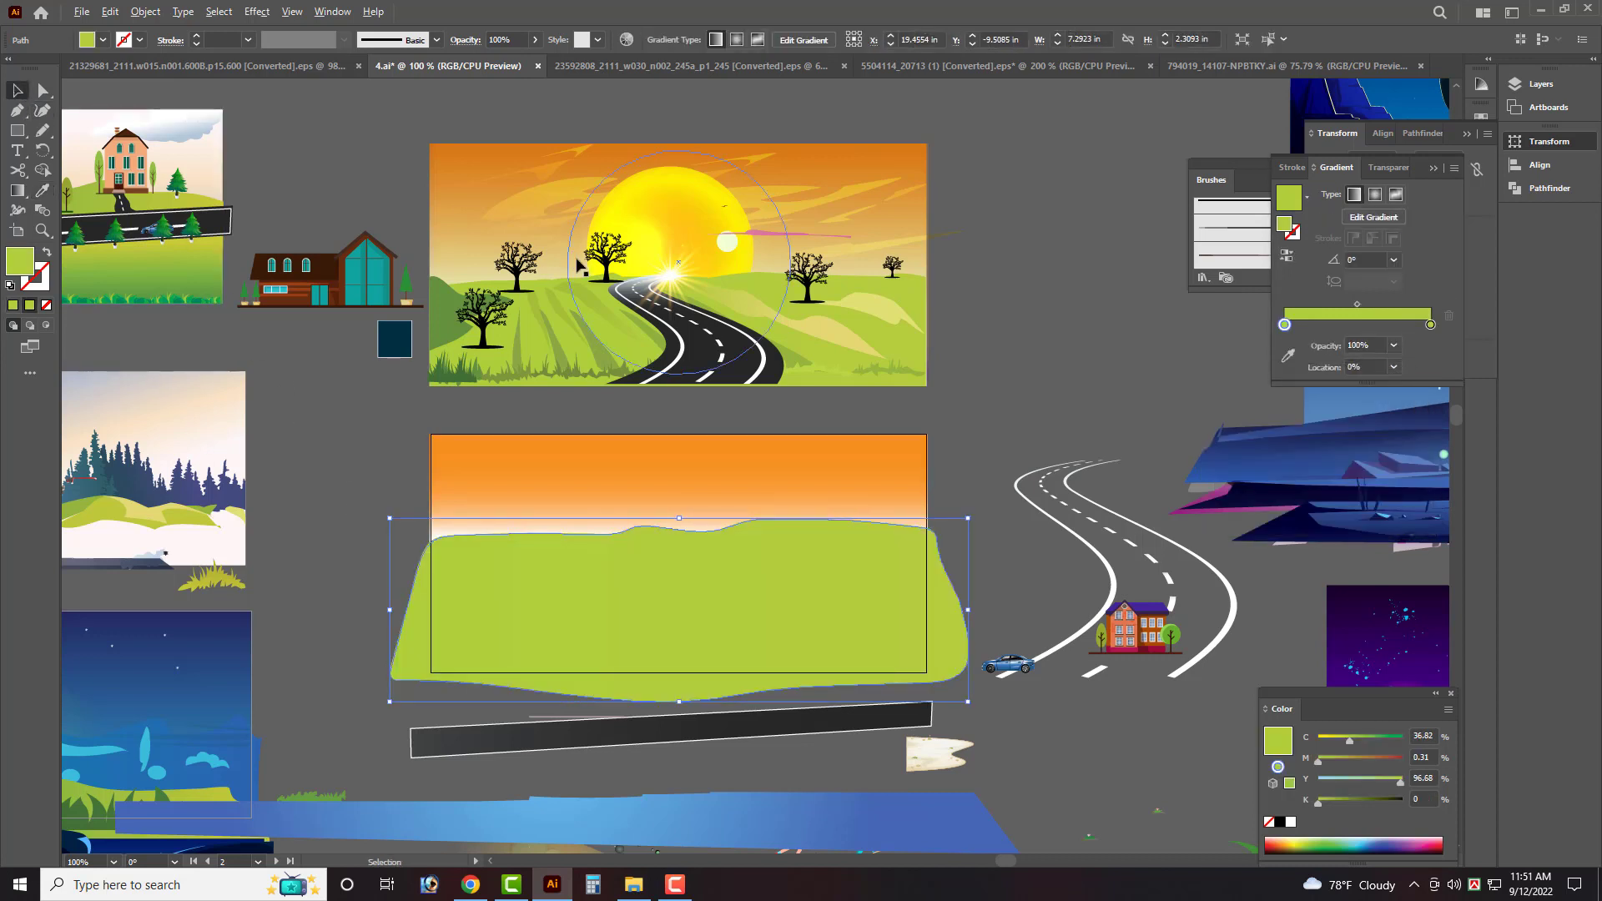
{"action": "scroll", "coordinate": [578, 265], "scroll_direction": "up", "scroll_amount": 2, "text": "alt"}
{"action": "scroll", "coordinate": [292, 240], "scroll_direction": "up", "scroll_amount": 2}
{"action": "scroll", "coordinate": [275, 236], "scroll_direction": "up", "scroll_amount": 2}
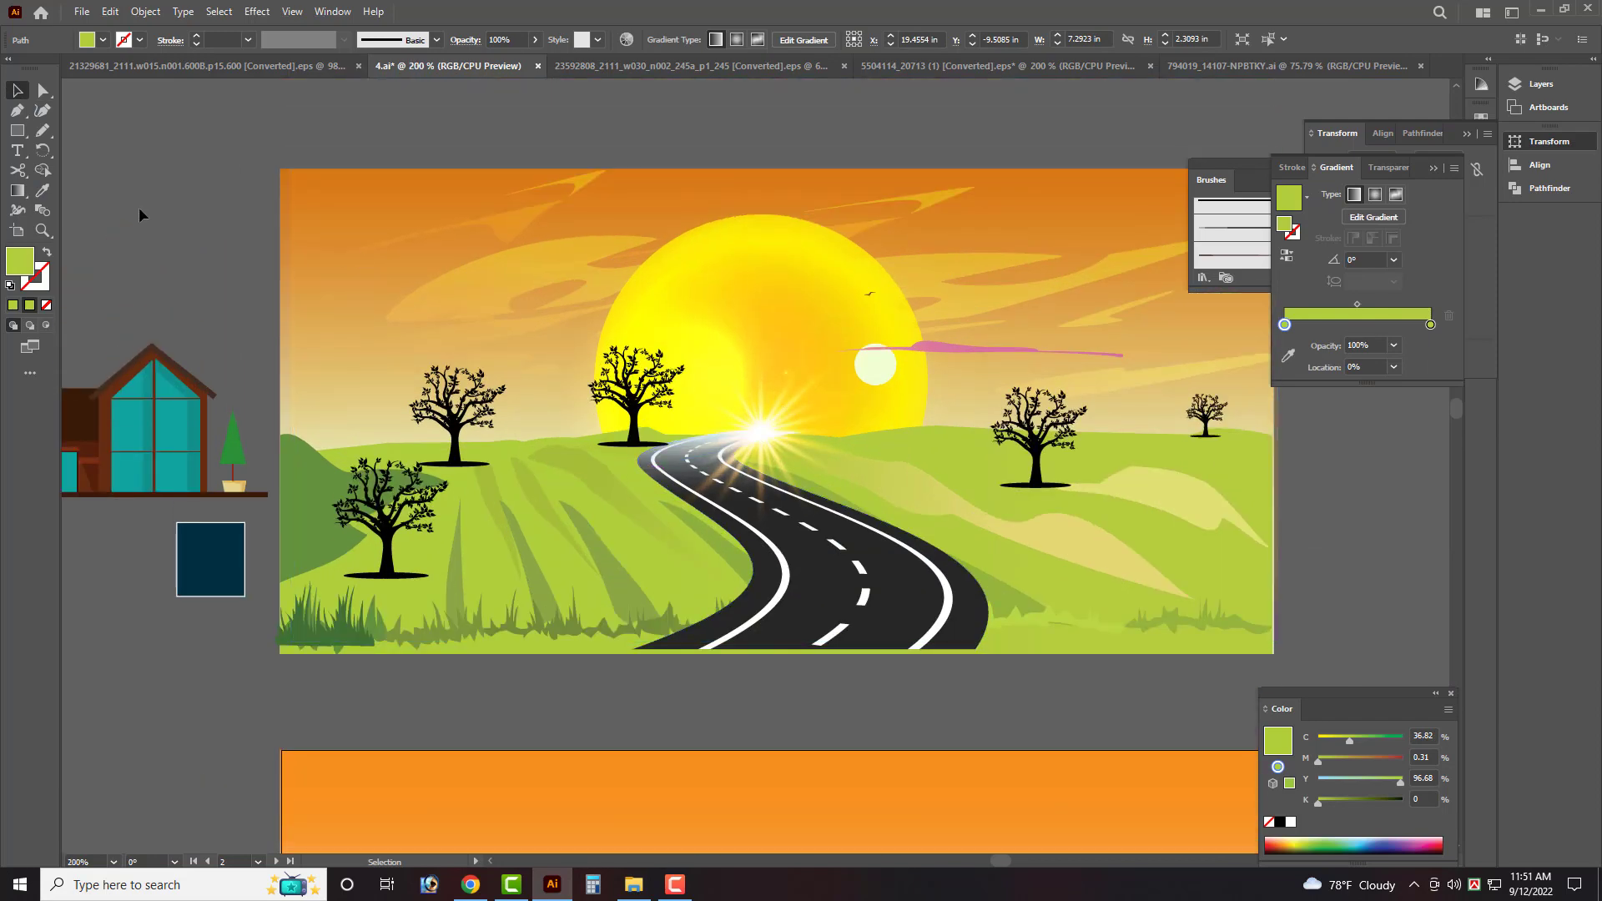
{"action": "scroll", "coordinate": [464, 268], "scroll_direction": "down", "scroll_amount": 1, "text": "alt"}
{"action": "scroll", "coordinate": [465, 268], "scroll_direction": "down", "scroll_amount": 1, "text": "alt"}
{"action": "scroll", "coordinate": [649, 443], "scroll_direction": "down", "scroll_amount": 1}
{"action": "scroll", "coordinate": [304, 381], "scroll_direction": "down", "scroll_amount": 1}
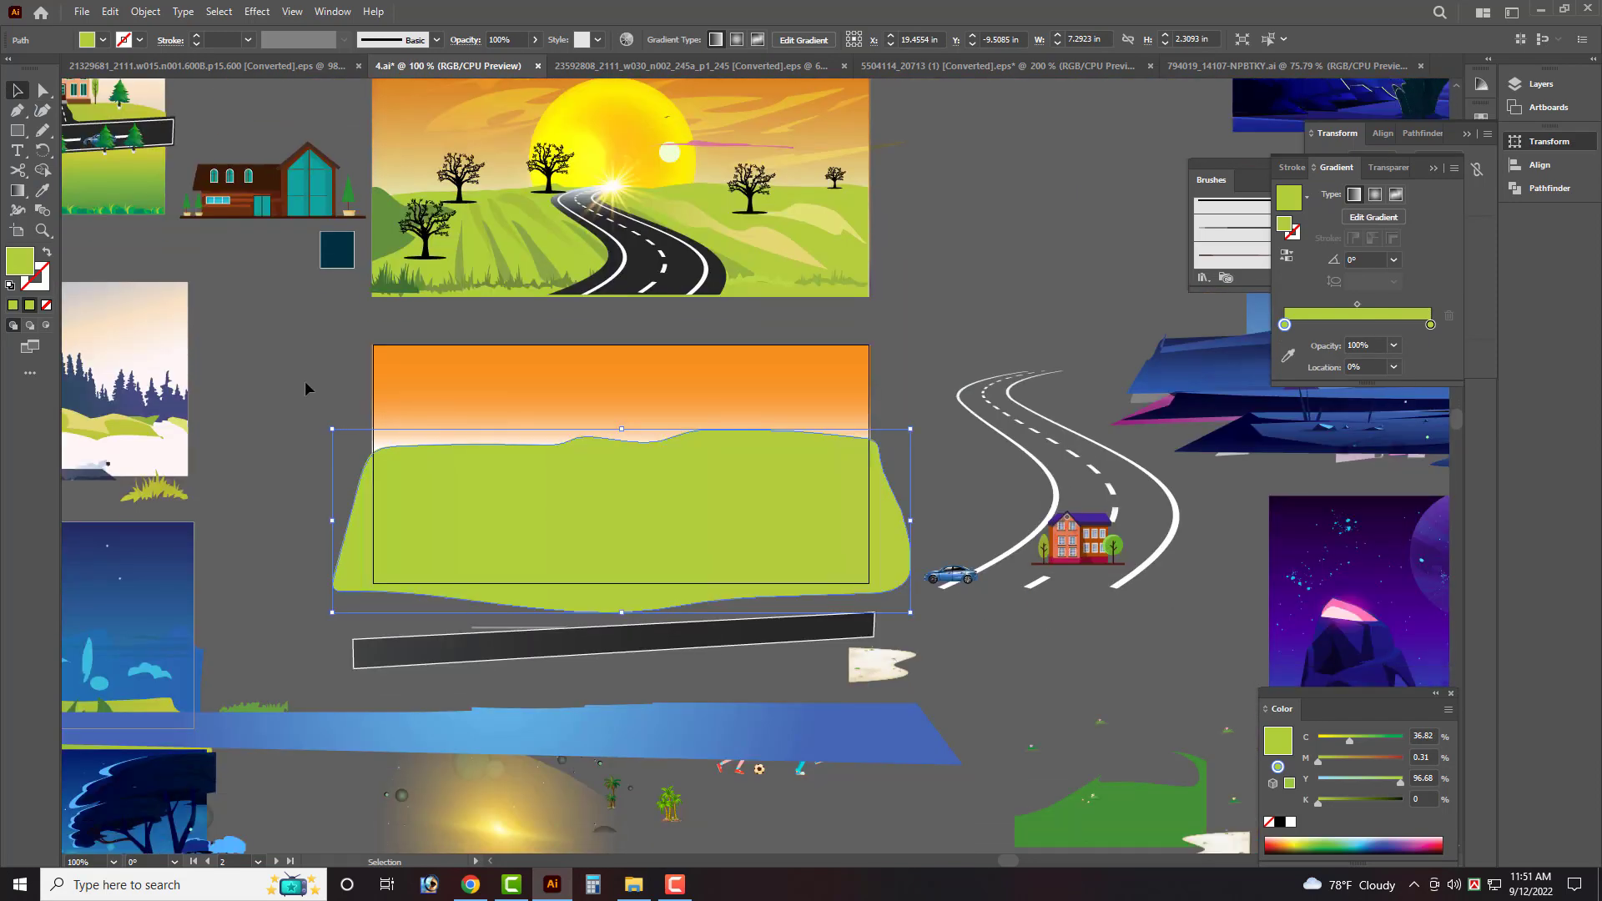
{"action": "left_click", "coordinate": [306, 379]}
{"action": "scroll", "coordinate": [305, 379], "scroll_direction": "up", "scroll_amount": 1}
{"action": "scroll", "coordinate": [308, 417], "scroll_direction": "up", "scroll_amount": 1}
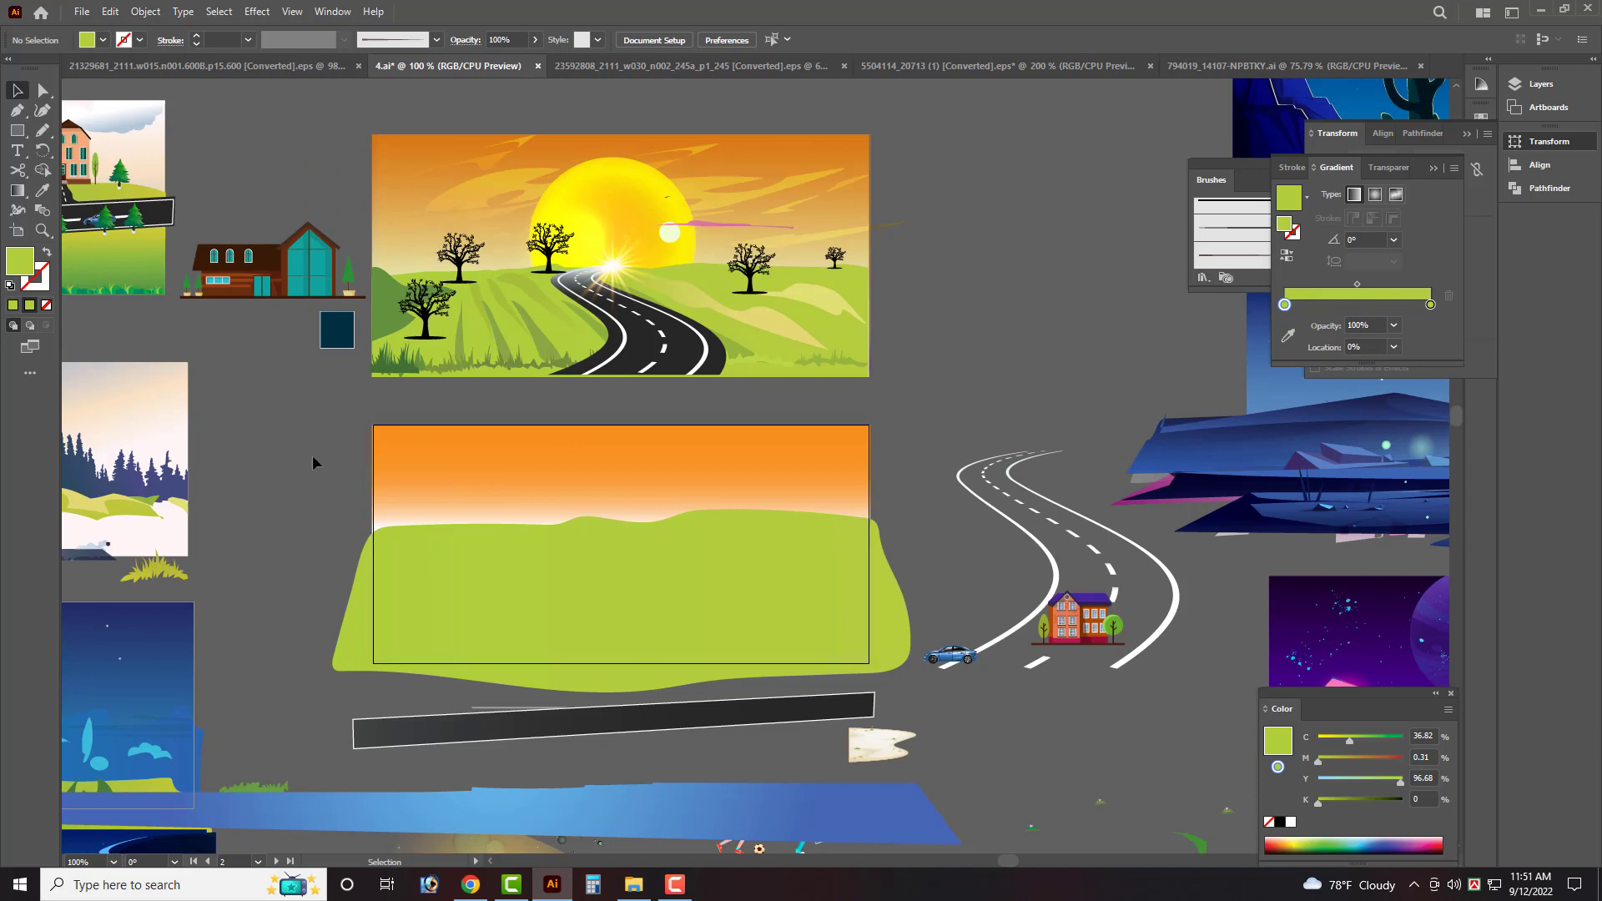
{"action": "scroll", "coordinate": [633, 231], "scroll_direction": "up", "scroll_amount": 1, "text": "alt"}
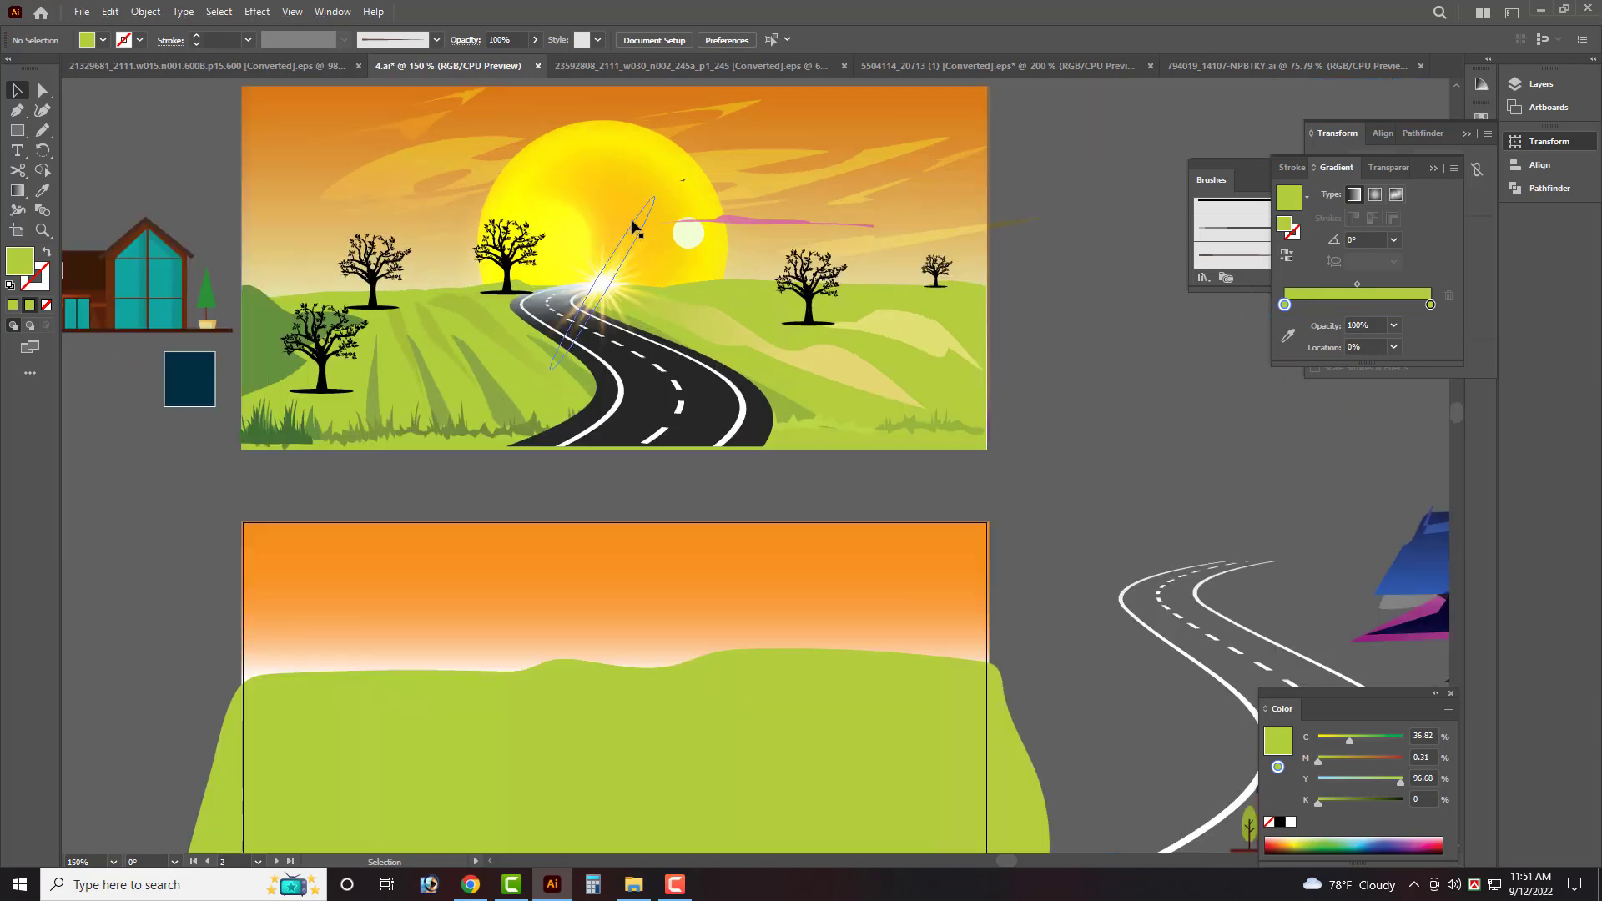
{"action": "left_click_drag", "start_coordinate": [17, 130], "coordinate": [75, 163]}
{"action": "scroll", "coordinate": [530, 595], "scroll_direction": "down", "scroll_amount": 1}
{"action": "left_click_drag", "start_coordinate": [476, 518], "coordinate": [774, 780]}
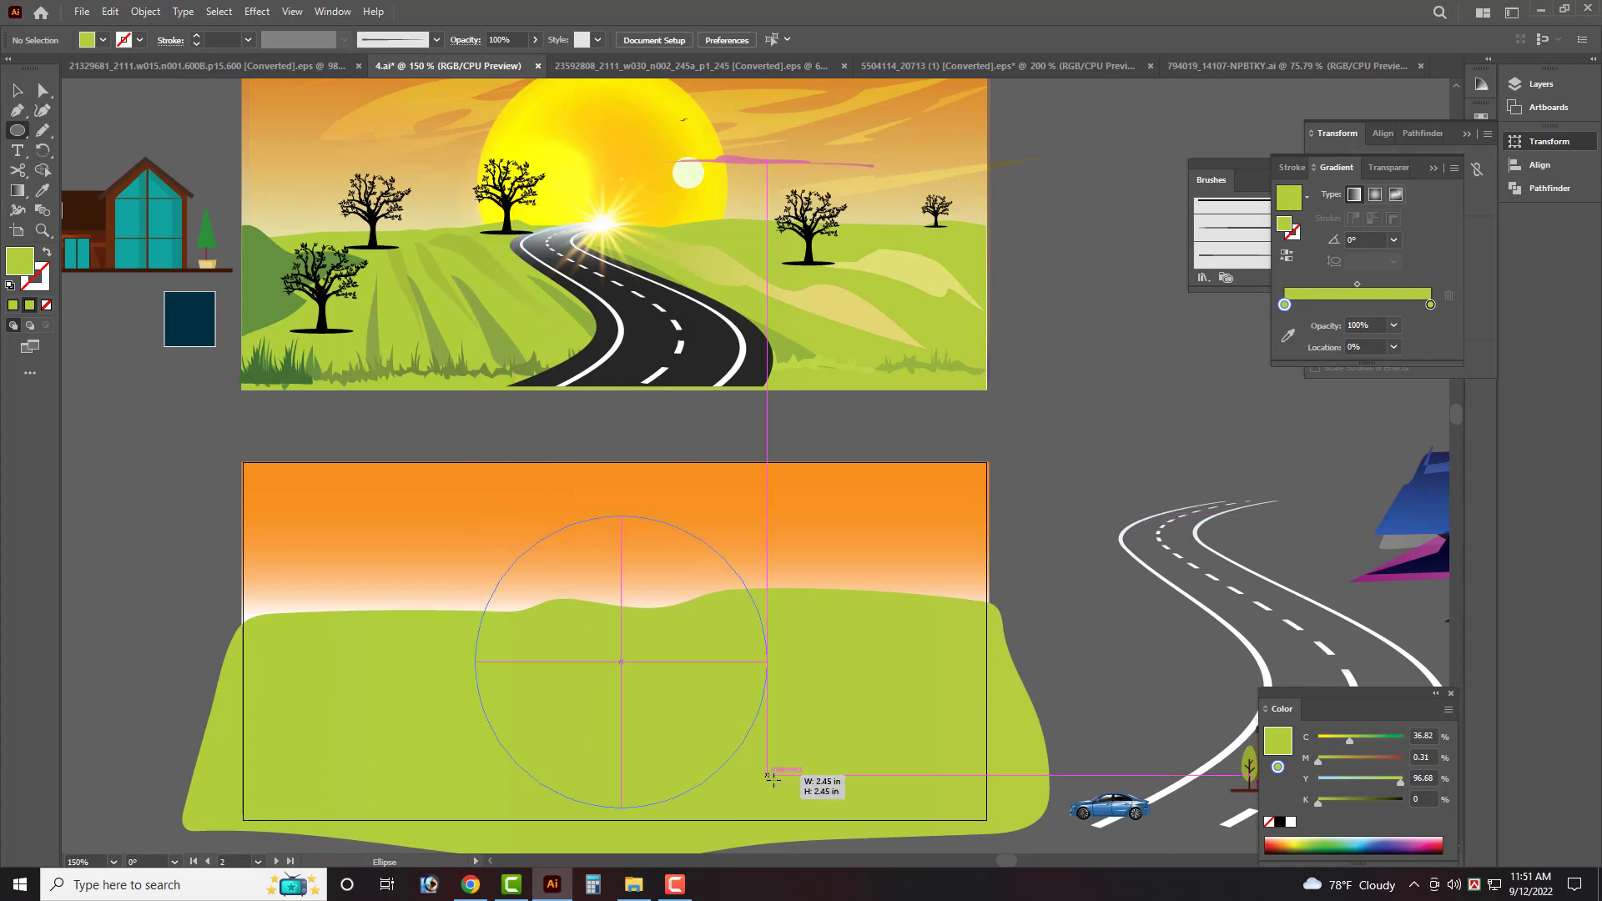
{"action": "key", "text": "v"}
Lower the top edge of the green hill shape.
{"action": "scroll", "coordinate": [528, 526], "scroll_direction": "up", "scroll_amount": 2}
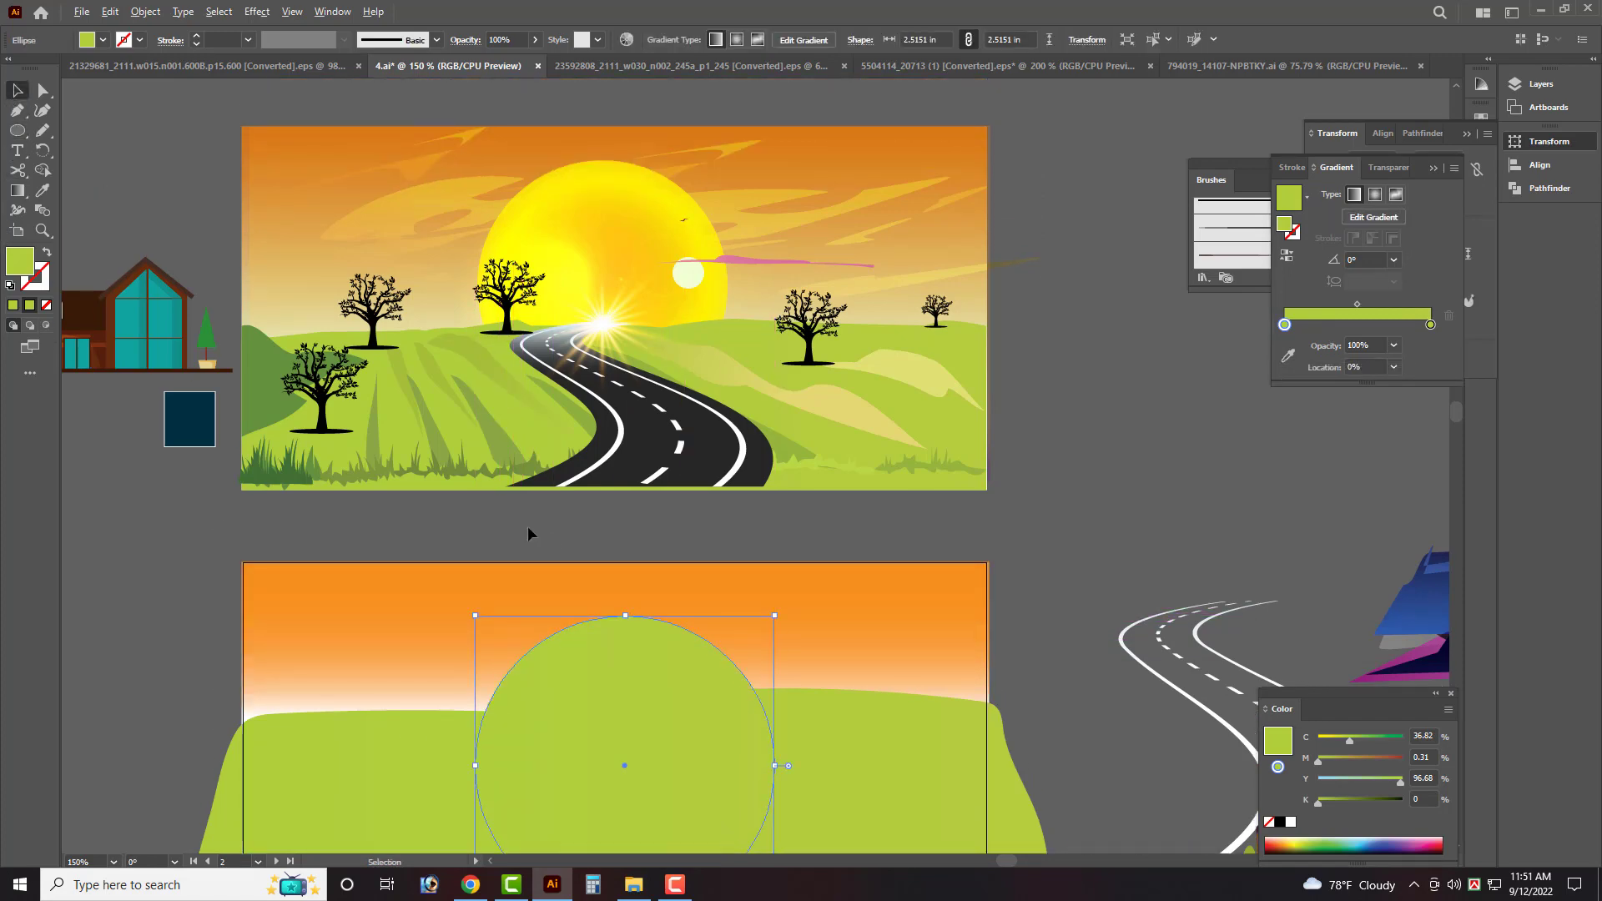
{"action": "scroll", "coordinate": [528, 526], "scroll_direction": "down", "scroll_amount": 2, "text": "alt"}
{"action": "scroll", "coordinate": [601, 560], "scroll_direction": "down", "scroll_amount": 1}
{"action": "left_click", "coordinate": [566, 534]}
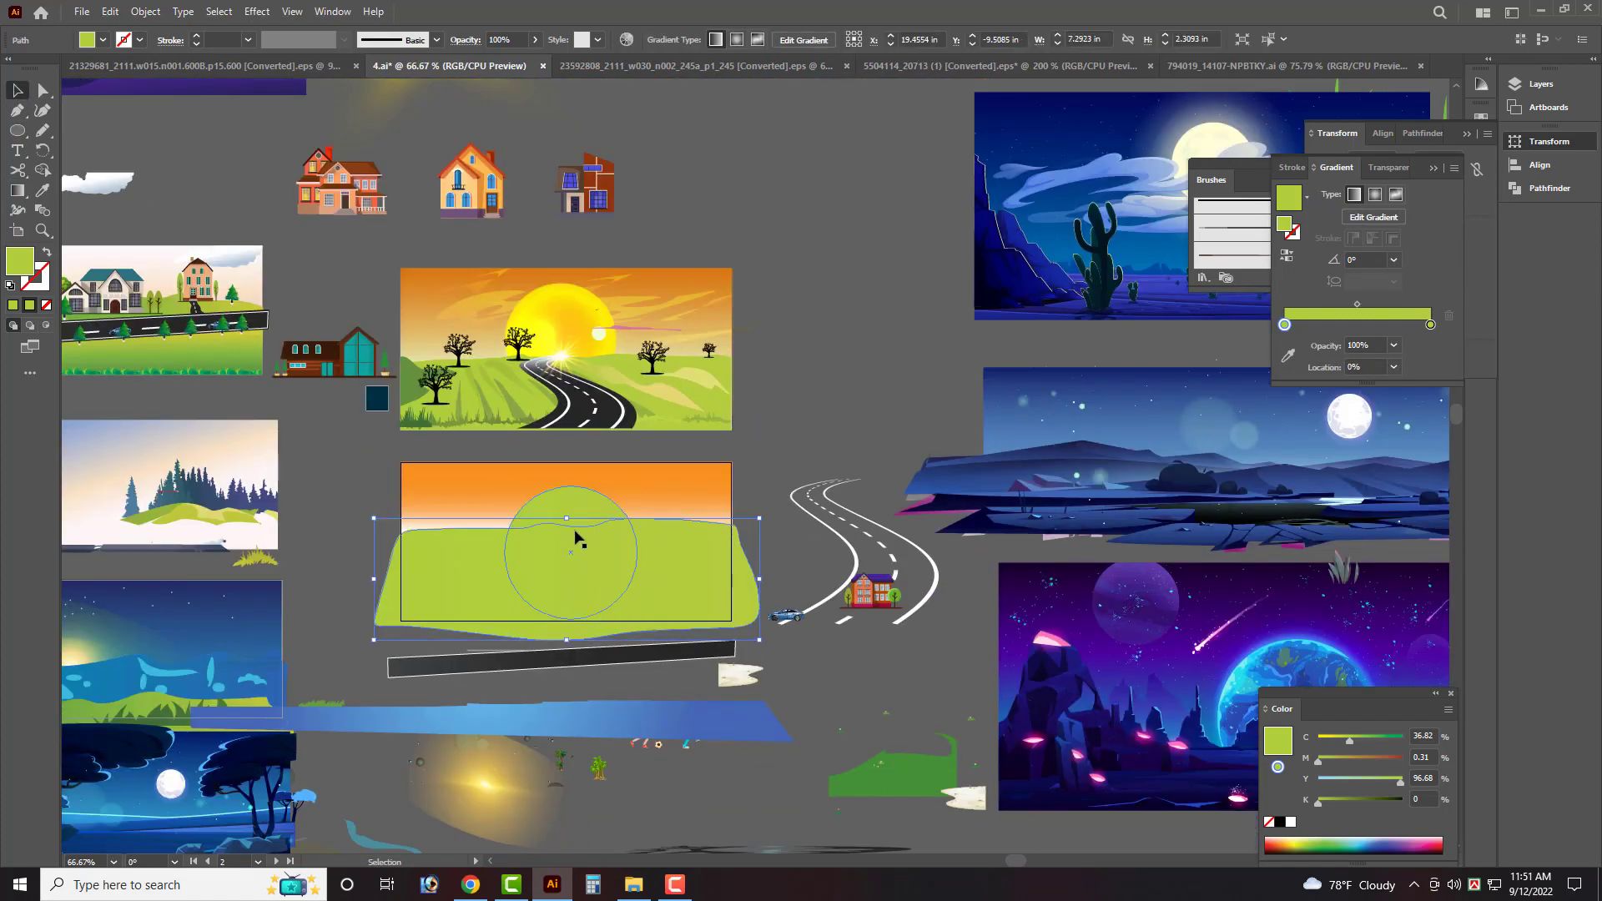
{"action": "mouse_move", "coordinate": [566, 522]}
{"action": "left_mouse_down"}
{"action": "mouse_move", "coordinate": [567, 546]}
{"action": "mouse_move", "coordinate": [560, 512]}
{"action": "left_mouse_up"}
{"action": "scroll", "coordinate": [576, 526], "scroll_direction": "up", "scroll_amount": 1, "text": "alt"}
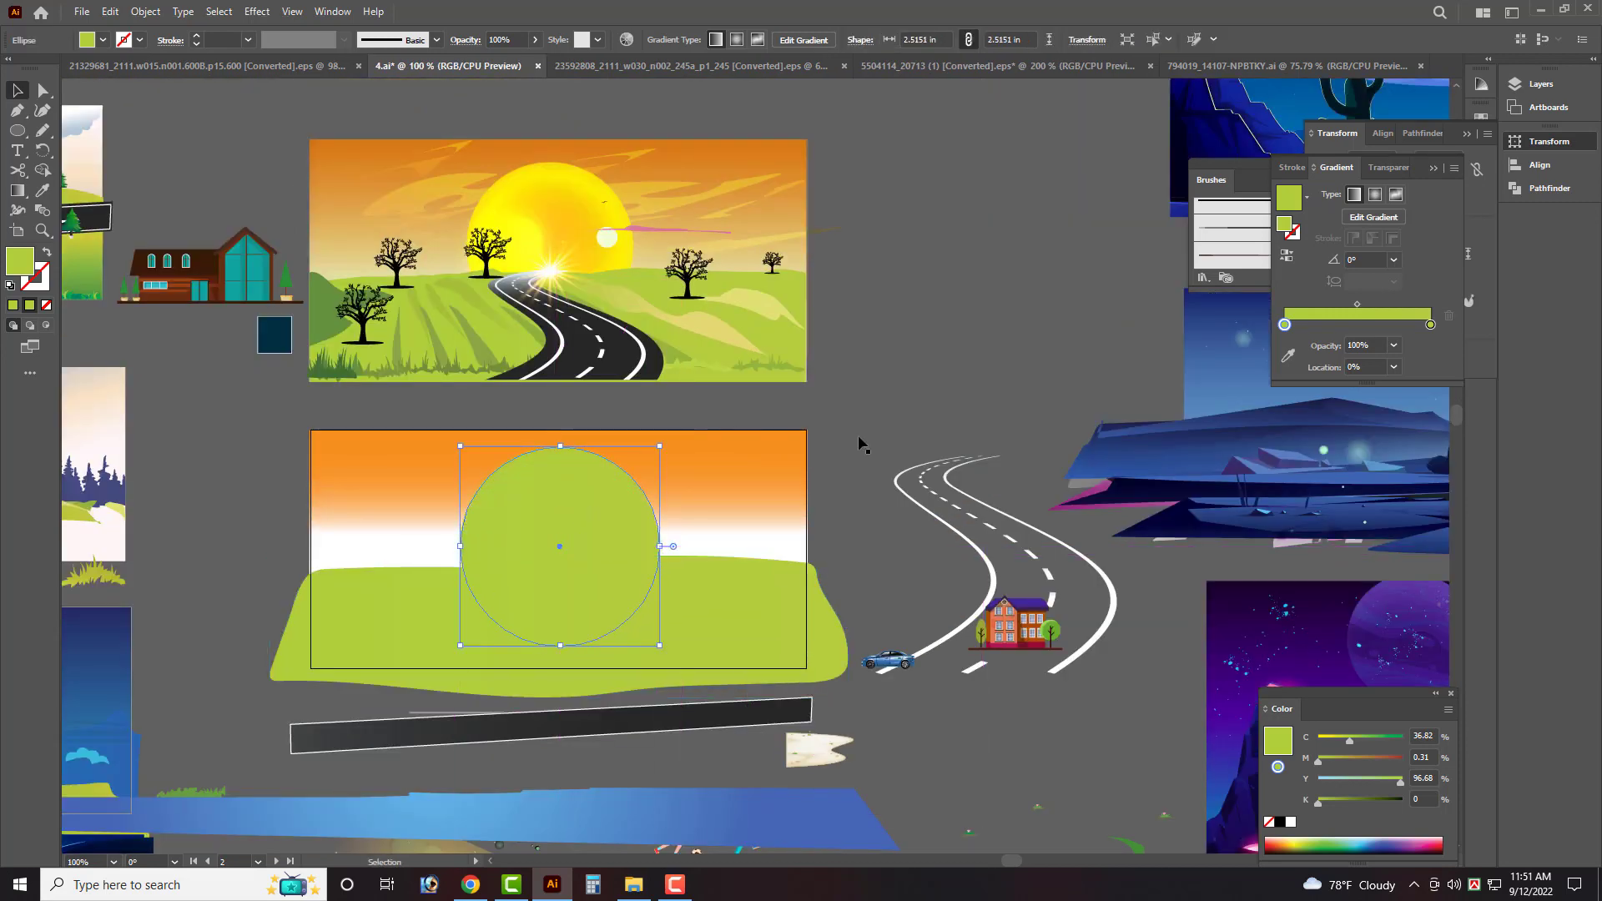
Make the sun's right gradient stop yellow and move a bright yellow stop to the middle.
{"action": "double_click", "coordinate": [1430, 324]}
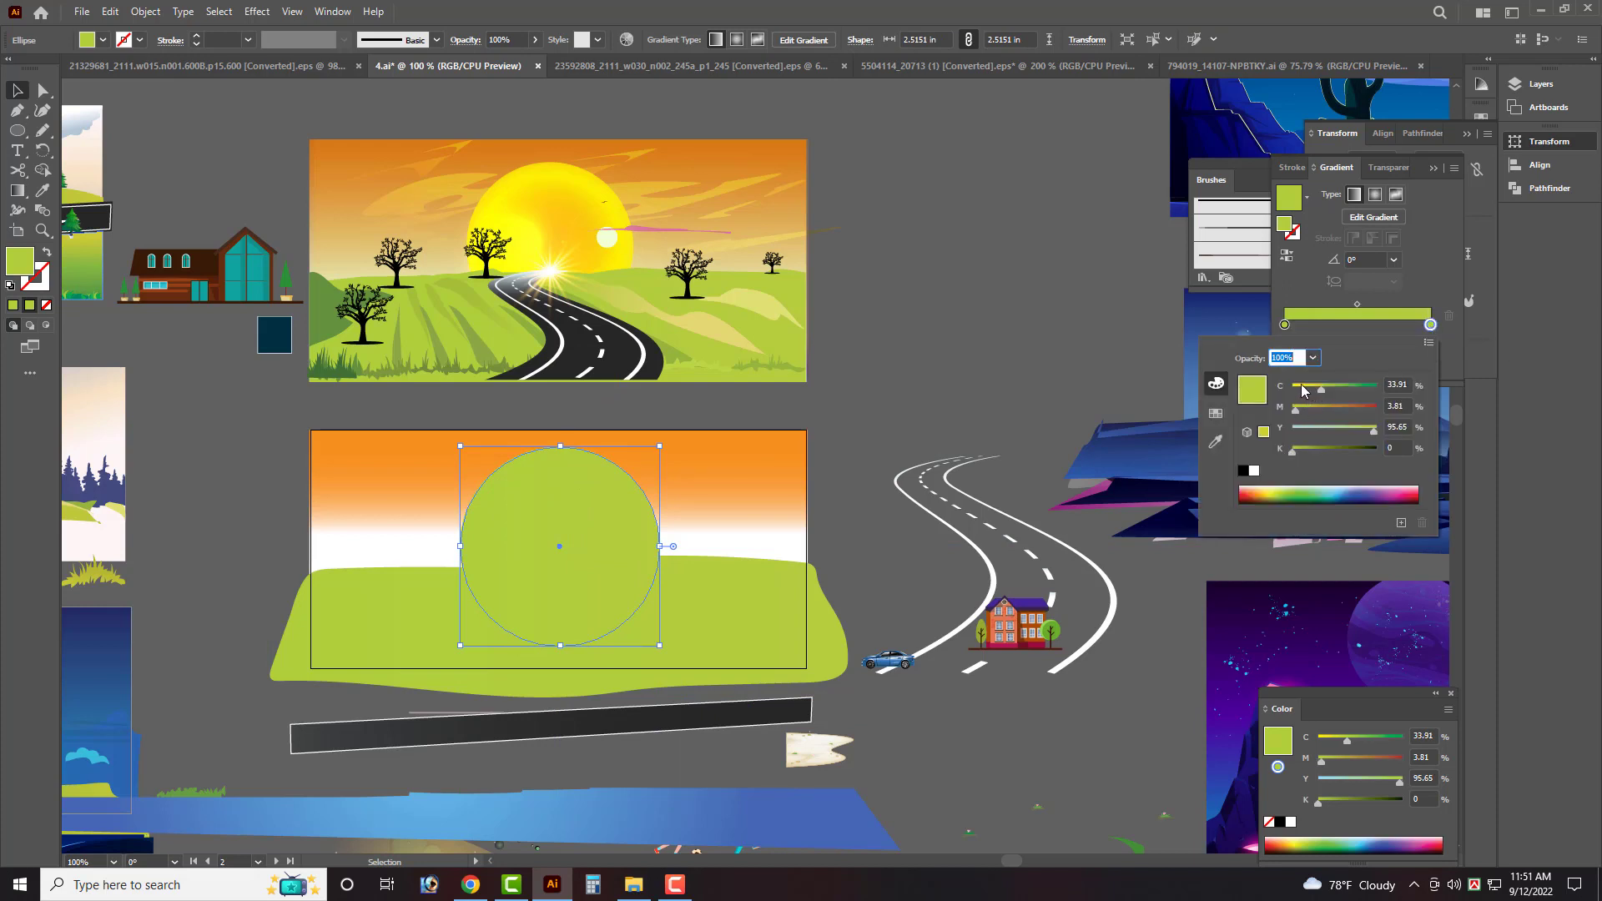
{"action": "left_click_drag", "start_coordinate": [1304, 389], "coordinate": [1289, 390]}
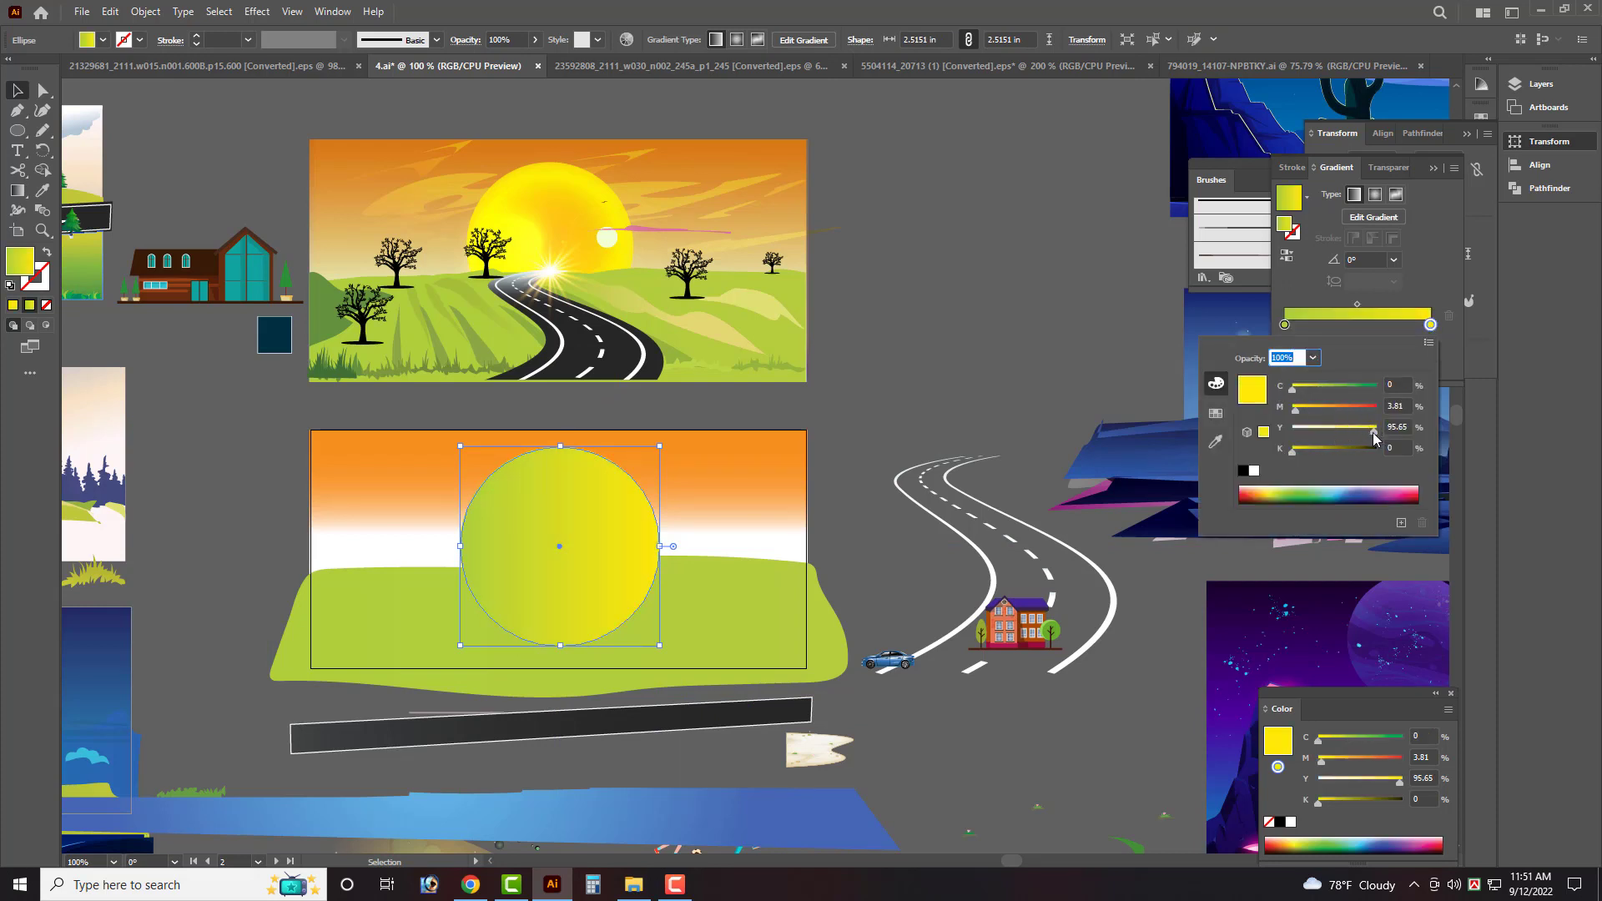
{"action": "left_click_drag", "start_coordinate": [1377, 429], "coordinate": [1389, 428]}
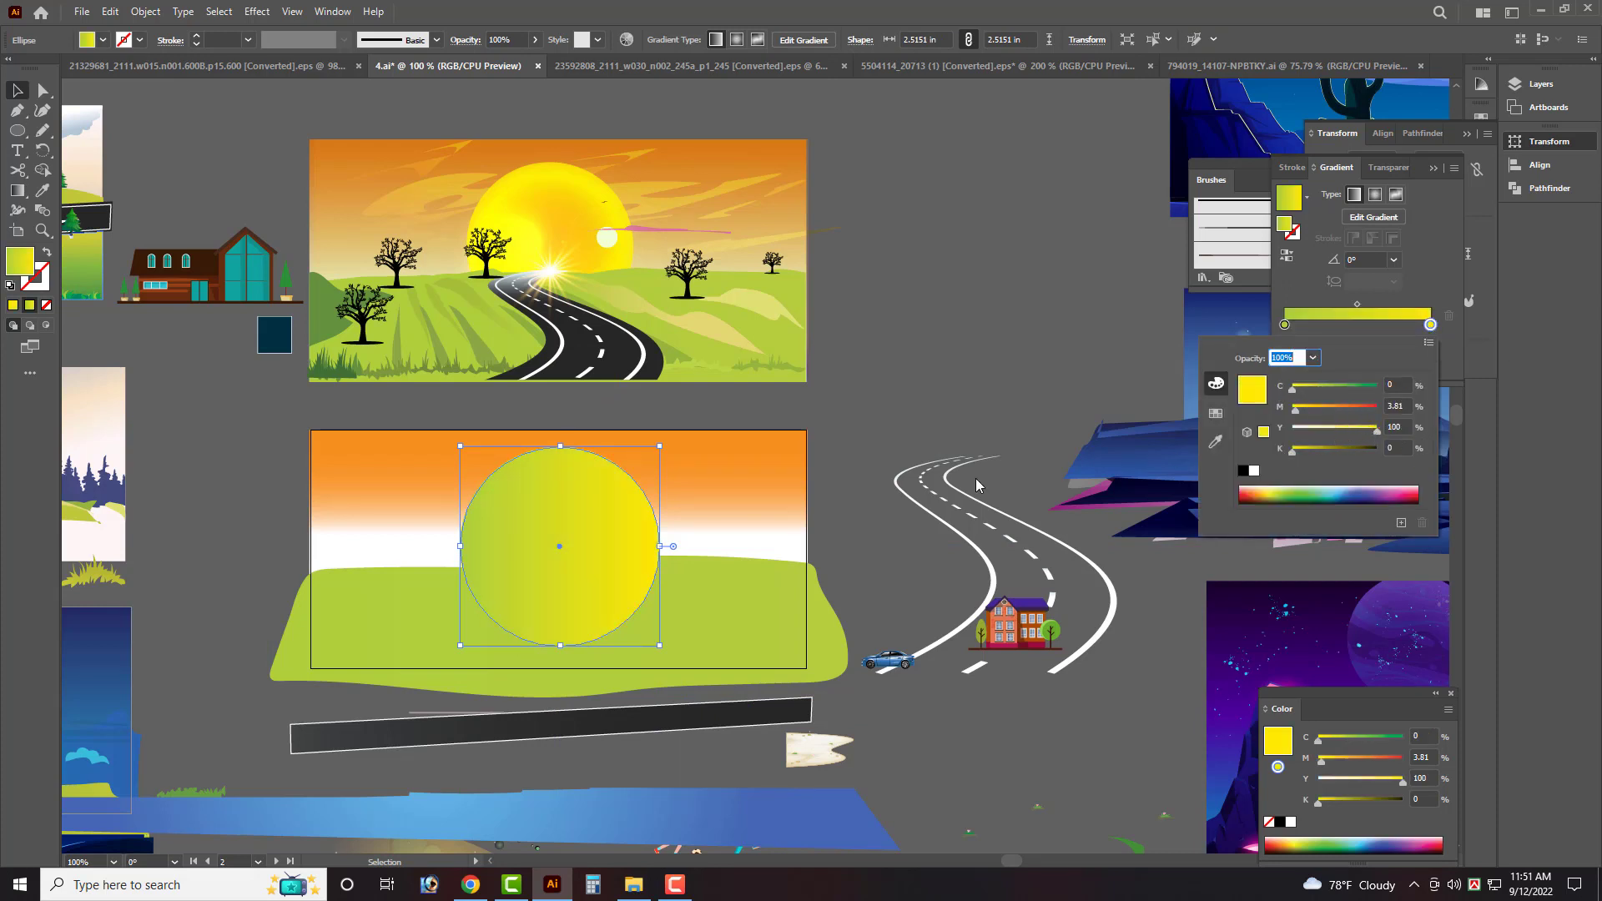
{"action": "left_click", "coordinate": [1285, 331]}
{"action": "left_click_drag", "start_coordinate": [1284, 327], "coordinate": [1377, 326]}
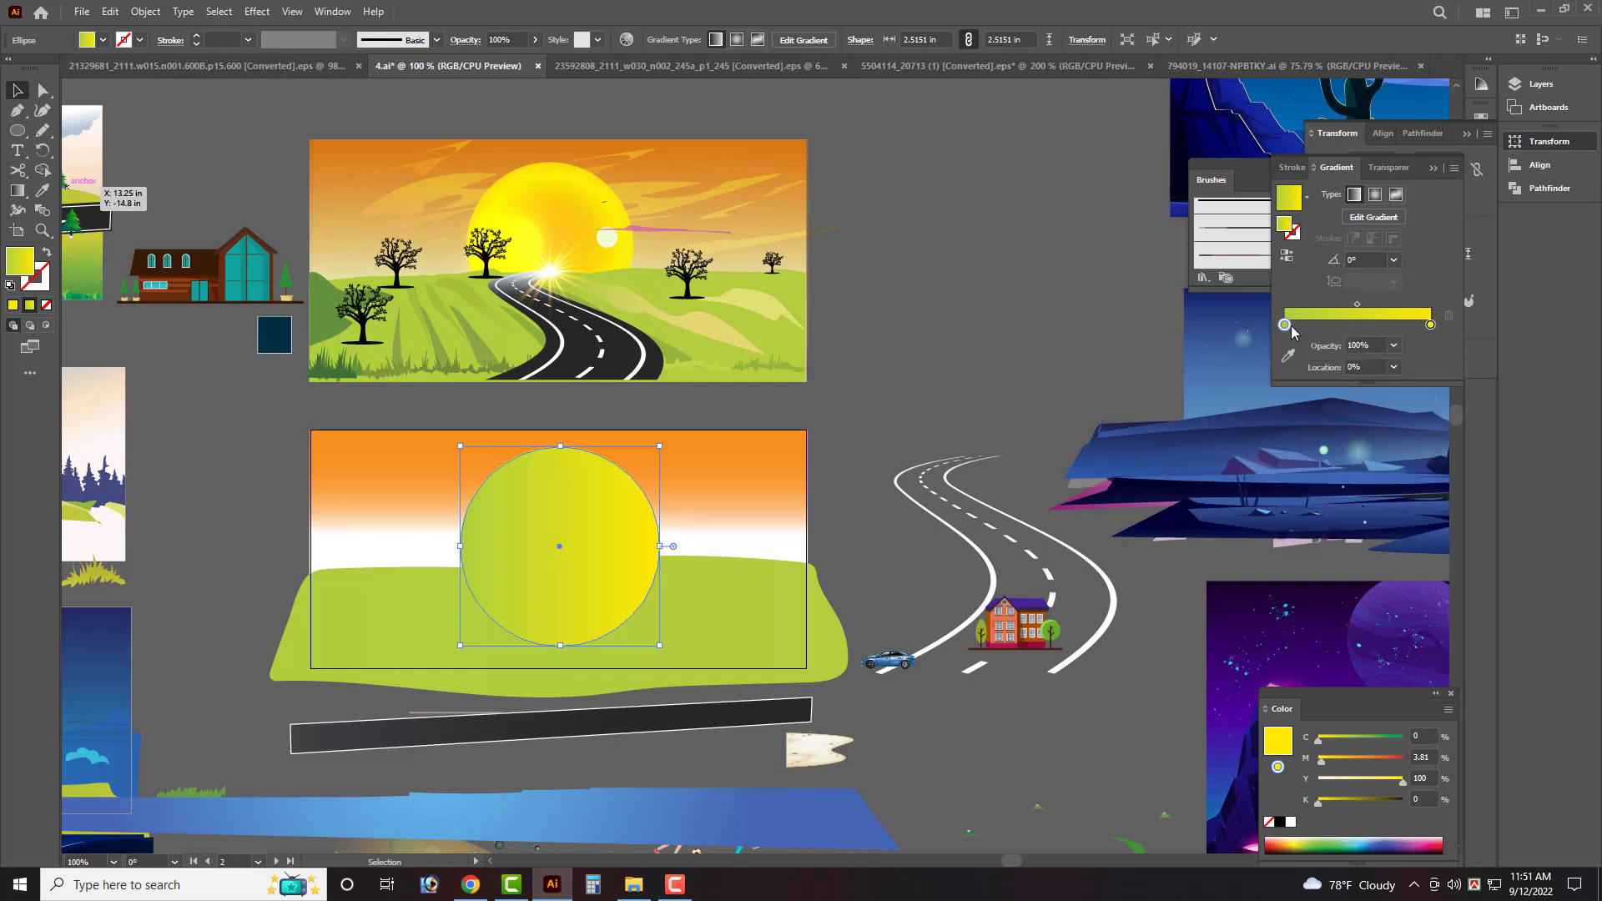
{"action": "double_click", "coordinate": [1377, 326]}
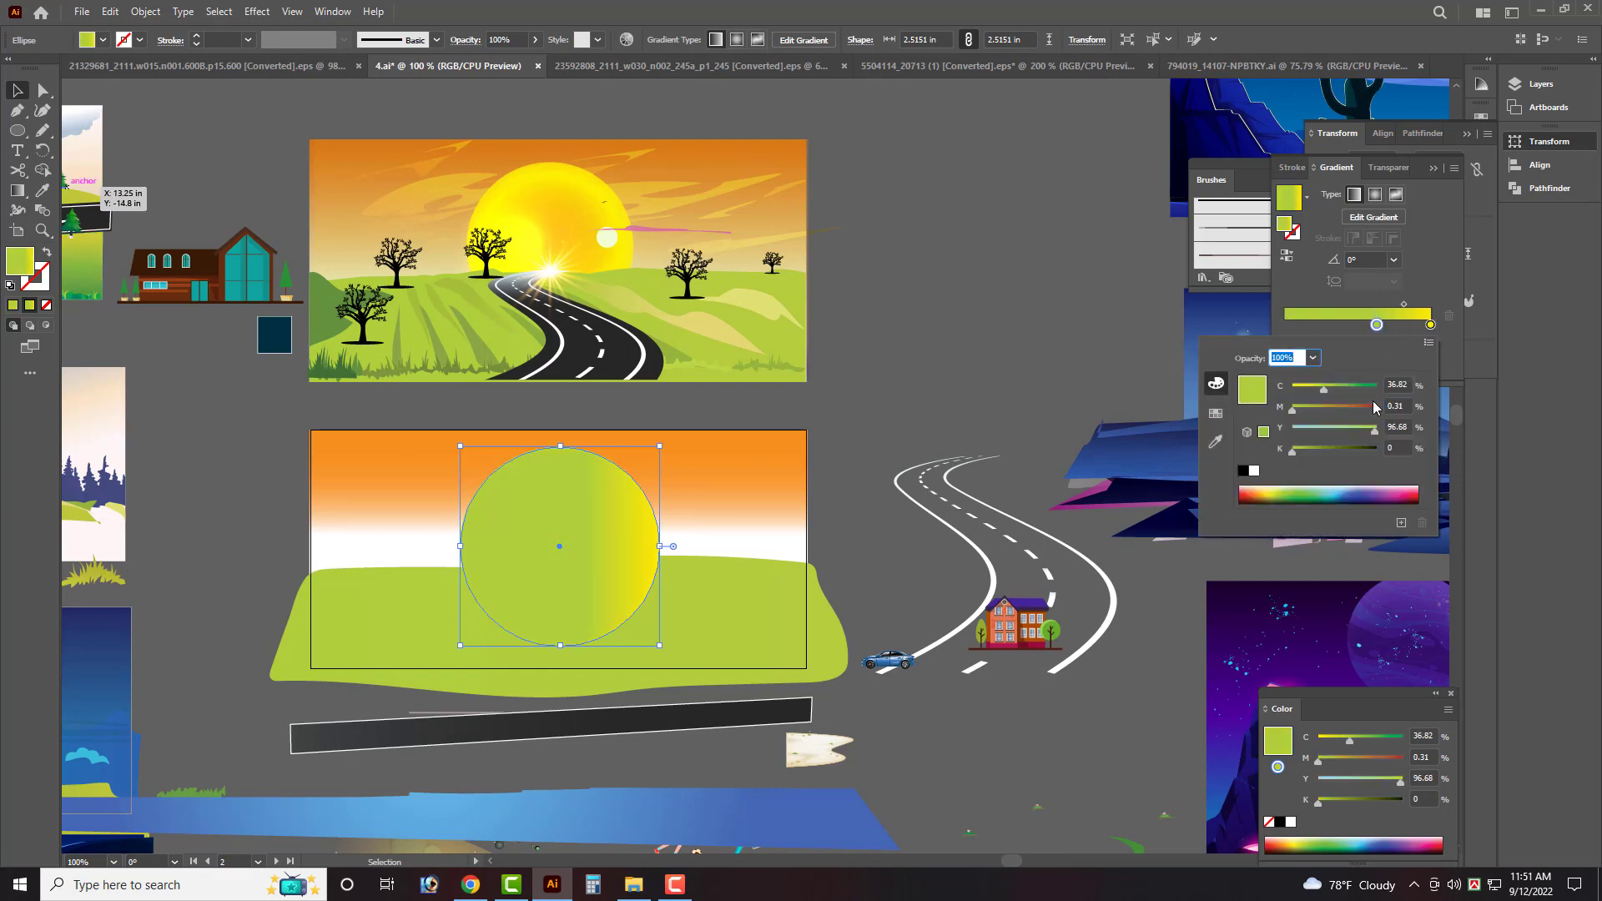
{"action": "mouse_move", "coordinate": [1323, 391]}
{"action": "left_mouse_down"}
{"action": "mouse_move", "coordinate": [1289, 391]}
{"action": "mouse_move", "coordinate": [1310, 409]}
{"action": "left_mouse_up"}
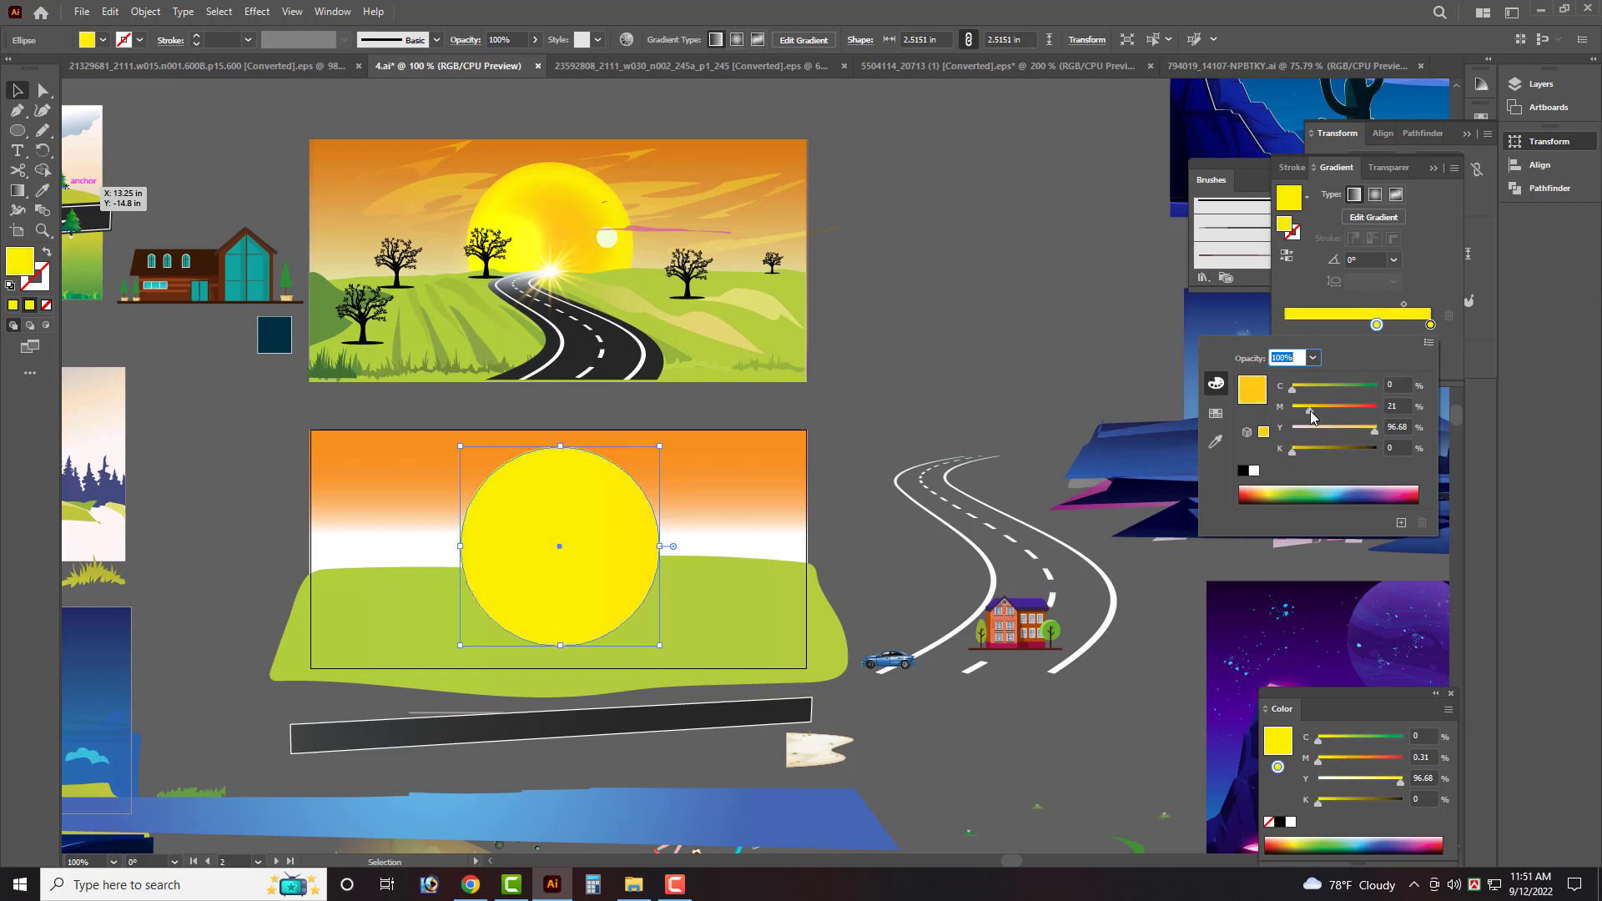
{"action": "left_click", "coordinate": [1289, 330]}
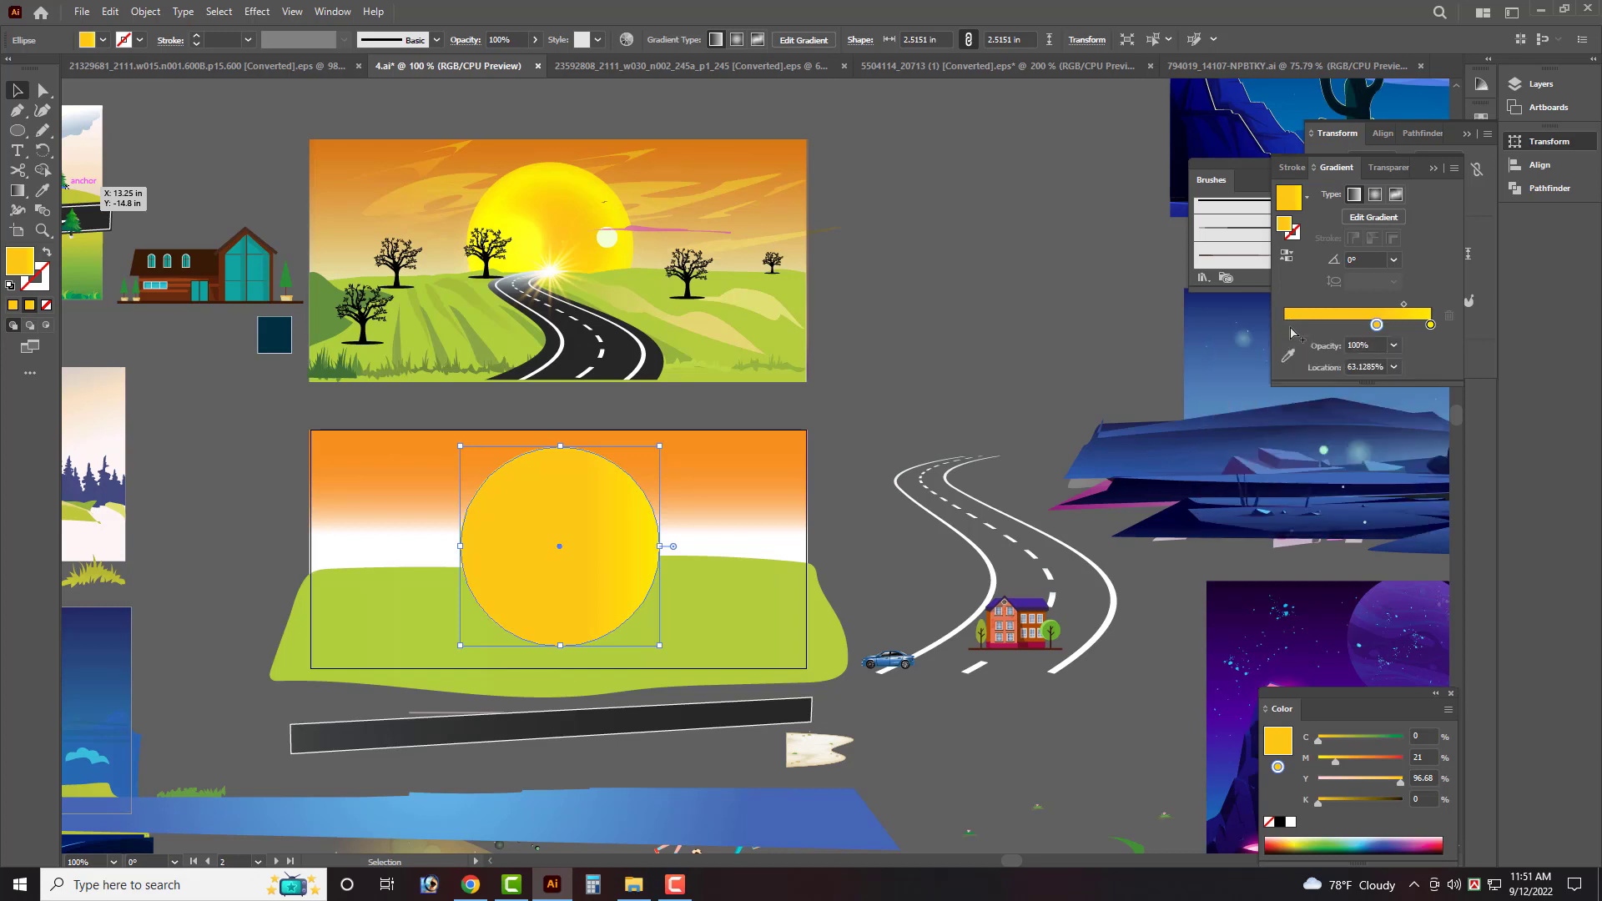
Add an orange left stop, make the sun gradient radial, and add a middle stop.
{"action": "left_click", "coordinate": [1290, 326]}
{"action": "double_click", "coordinate": [1293, 326]}
{"action": "left_click", "coordinate": [1339, 407]}
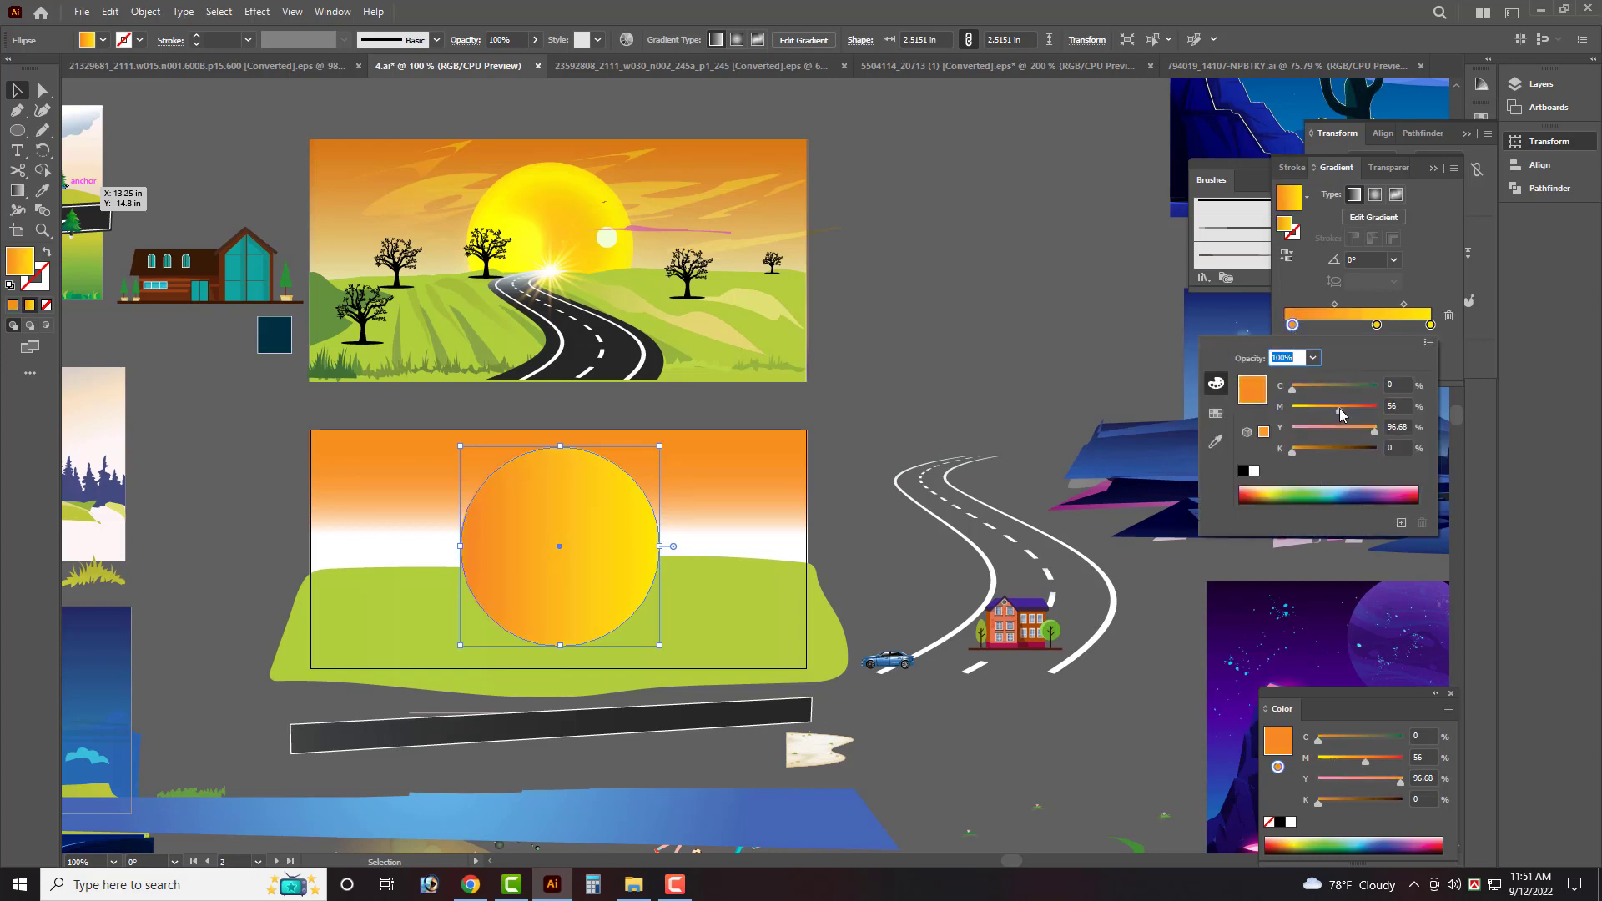
{"action": "left_click_drag", "start_coordinate": [1341, 415], "coordinate": [1348, 415]}
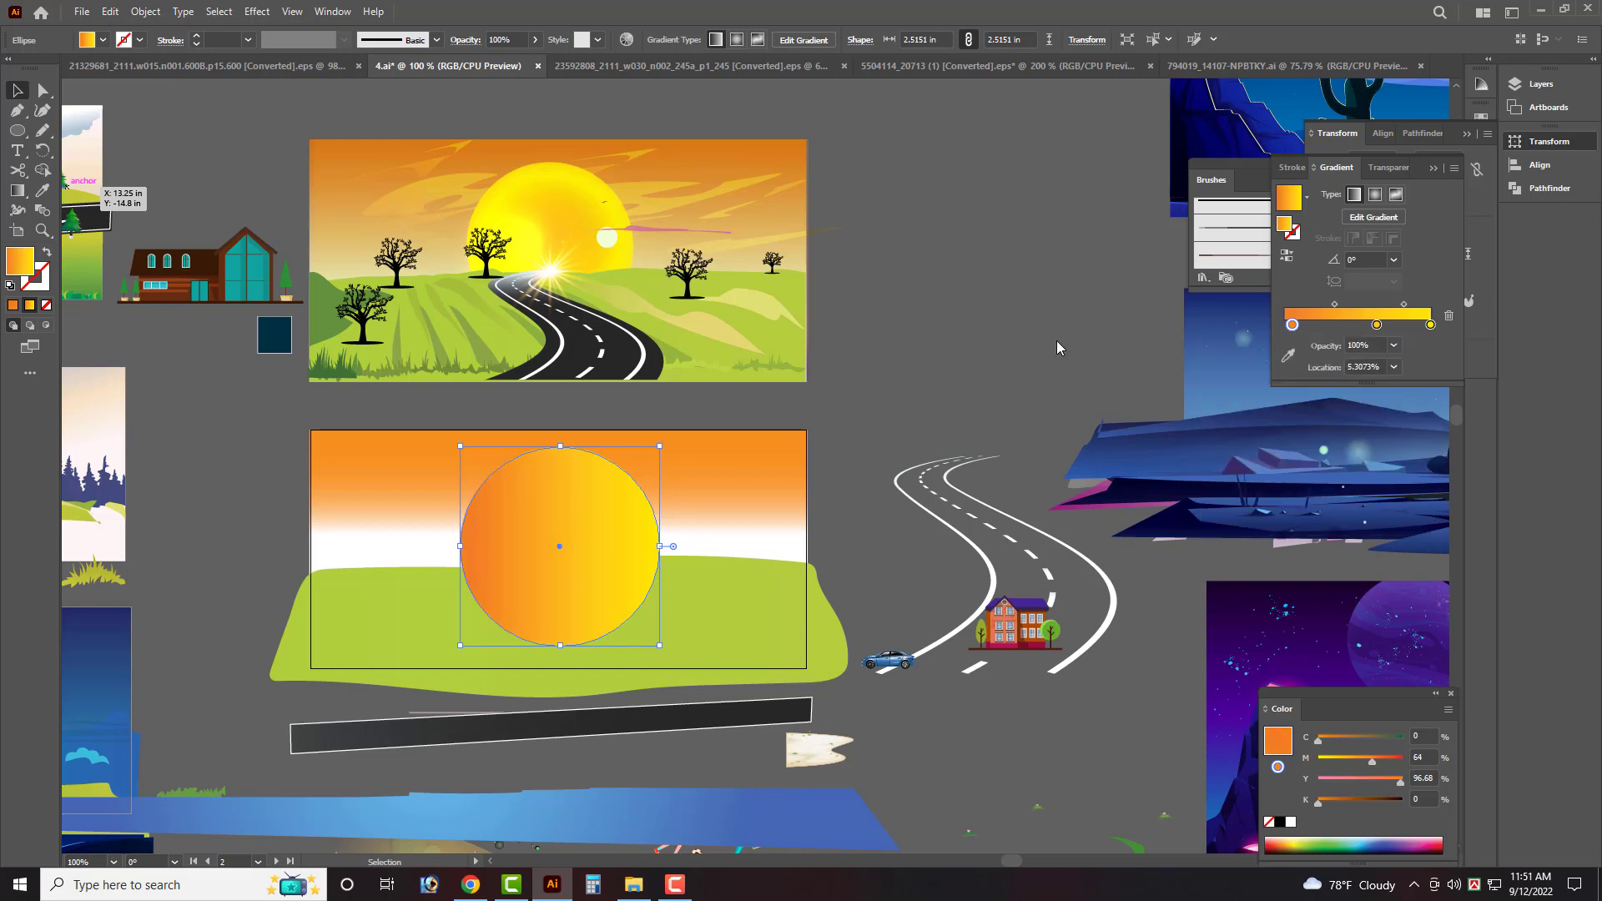
{"action": "left_click", "coordinate": [1374, 196]}
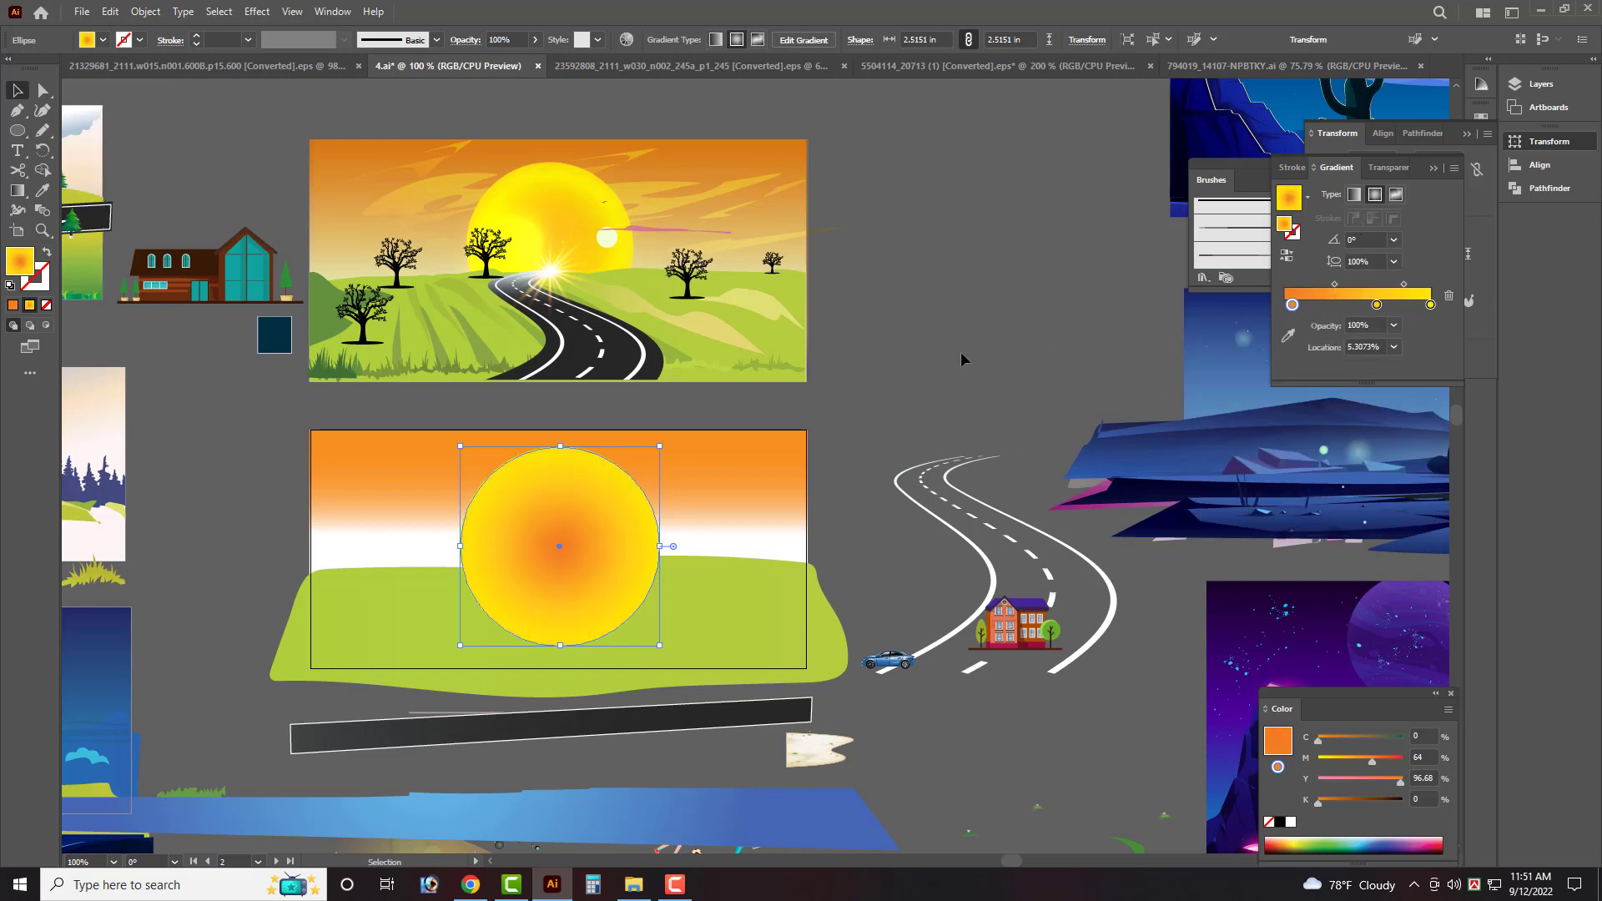
{"action": "left_click", "coordinate": [834, 400]}
{"action": "left_click", "coordinate": [560, 546]}
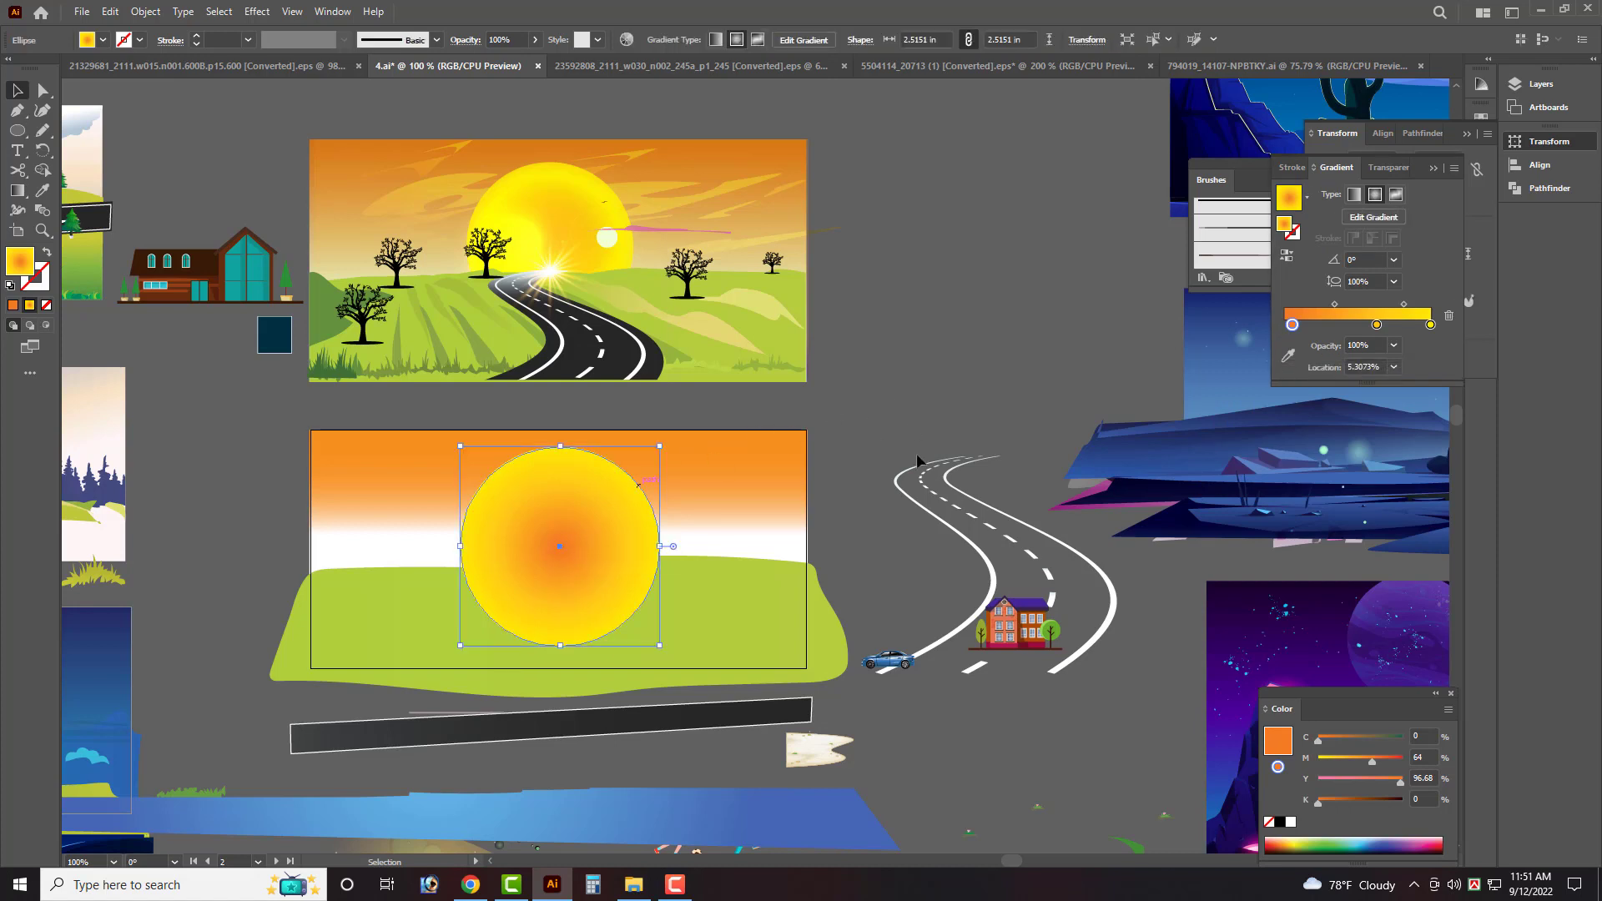
{"action": "mouse_move", "coordinate": [1297, 328]}
{"action": "left_mouse_down"}
{"action": "mouse_move", "coordinate": [1409, 326]}
{"action": "mouse_move", "coordinate": [1348, 326]}
{"action": "left_mouse_up"}
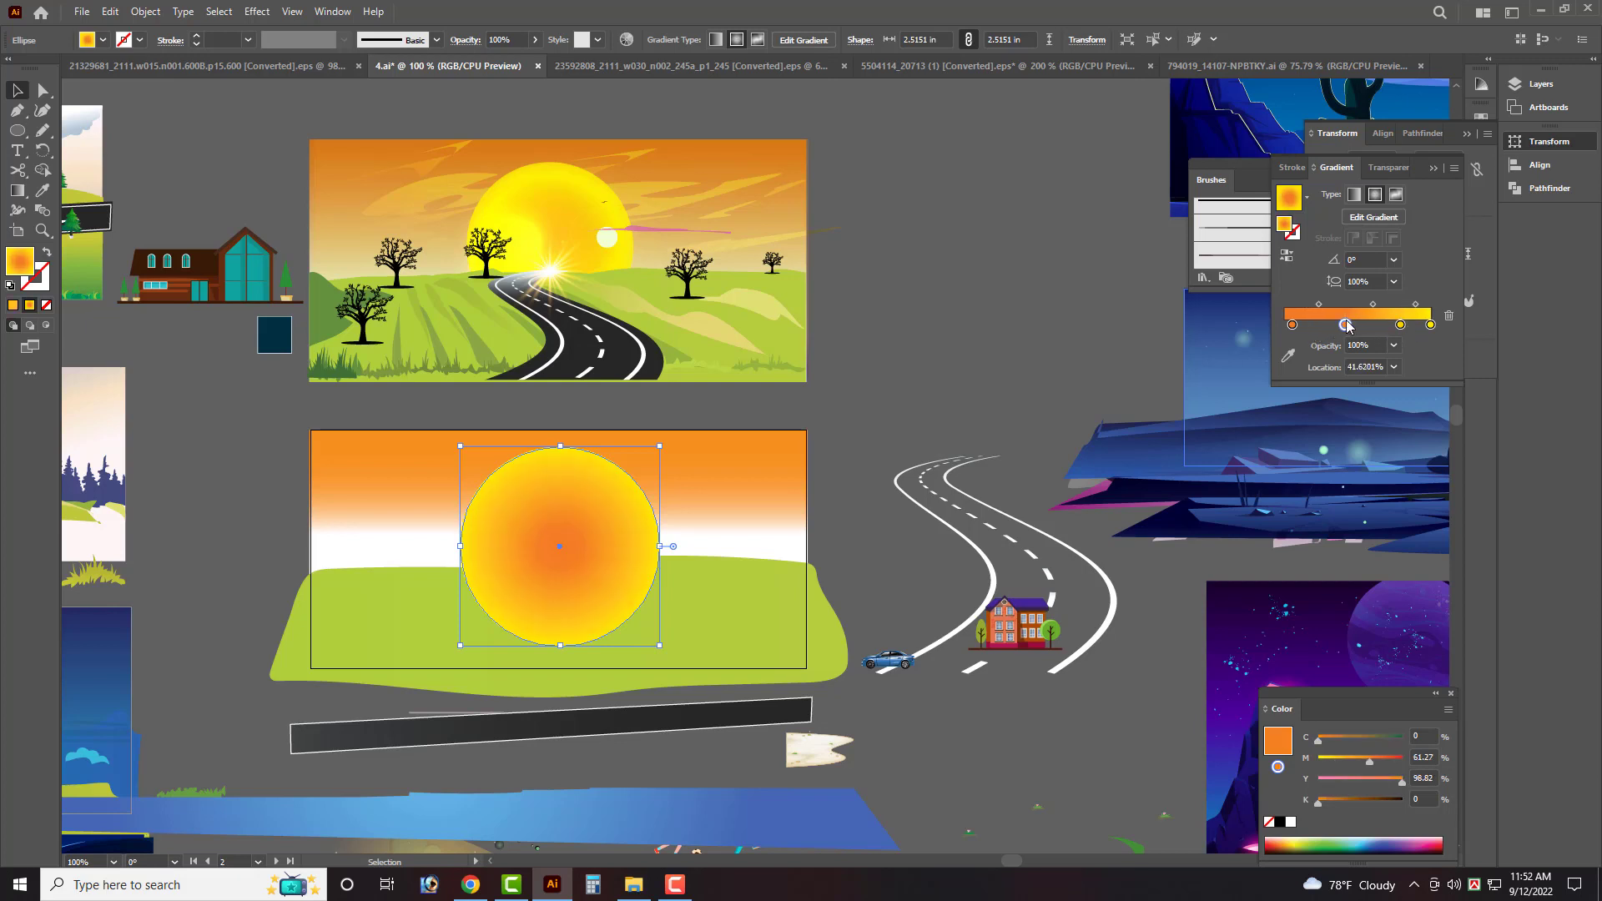
Reorder the stacking so the sun sits just in front of the sky rectangle.
{"action": "left_click", "coordinate": [668, 404]}
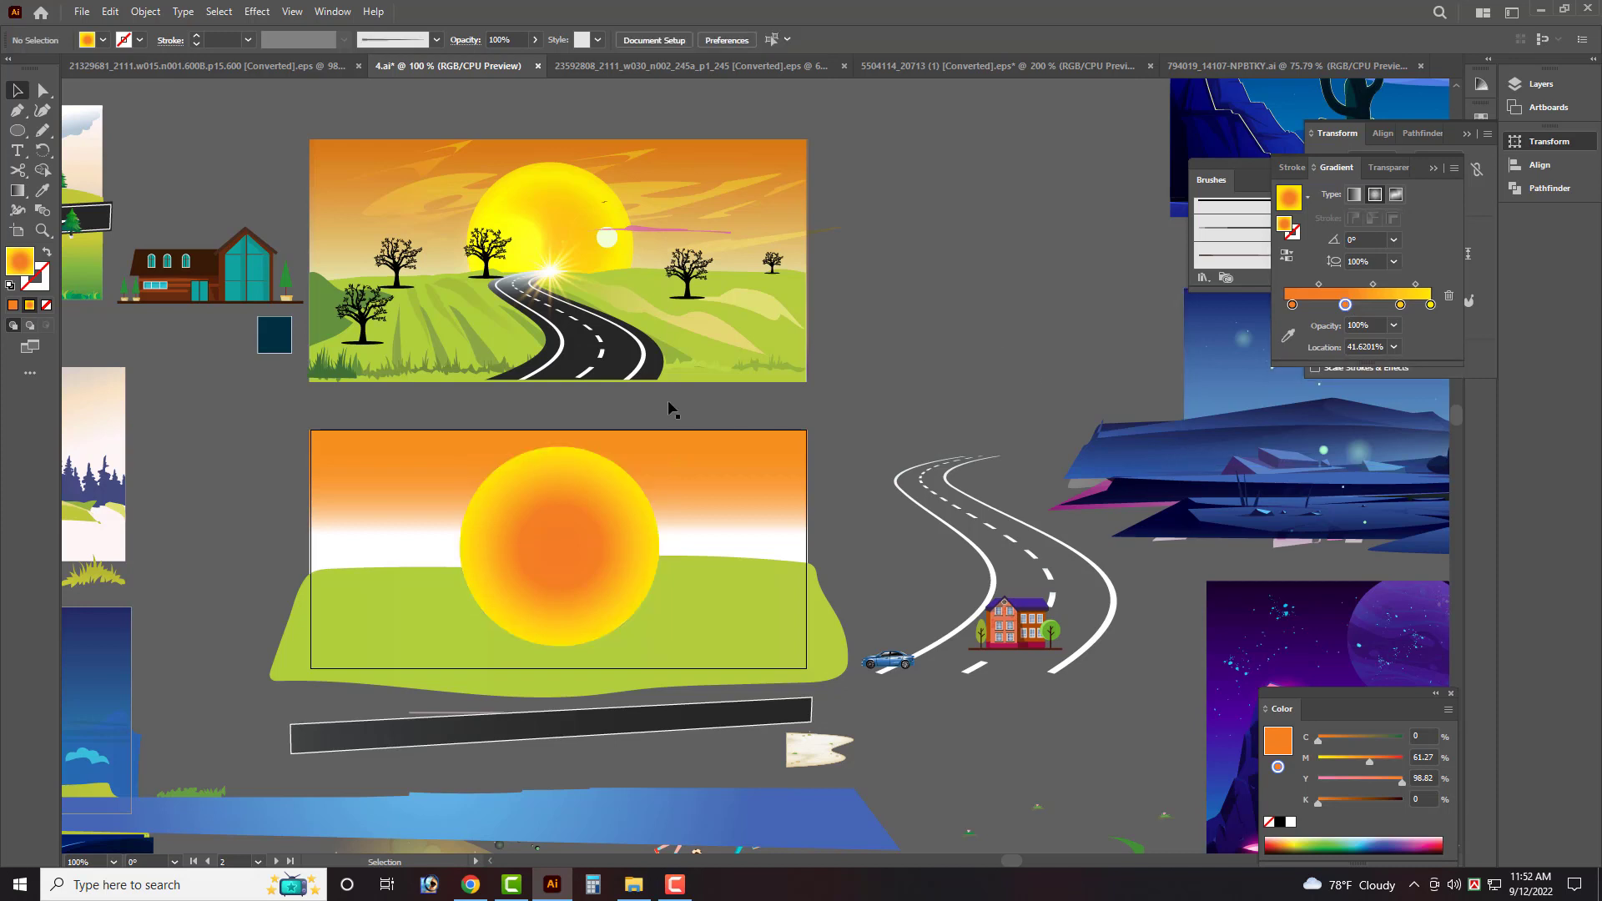
{"action": "scroll", "coordinate": [626, 434], "scroll_direction": "down", "scroll_amount": 1}
{"action": "left_click", "coordinate": [542, 451]}
{"action": "scroll", "coordinate": [542, 451], "scroll_direction": "down", "scroll_amount": 1}
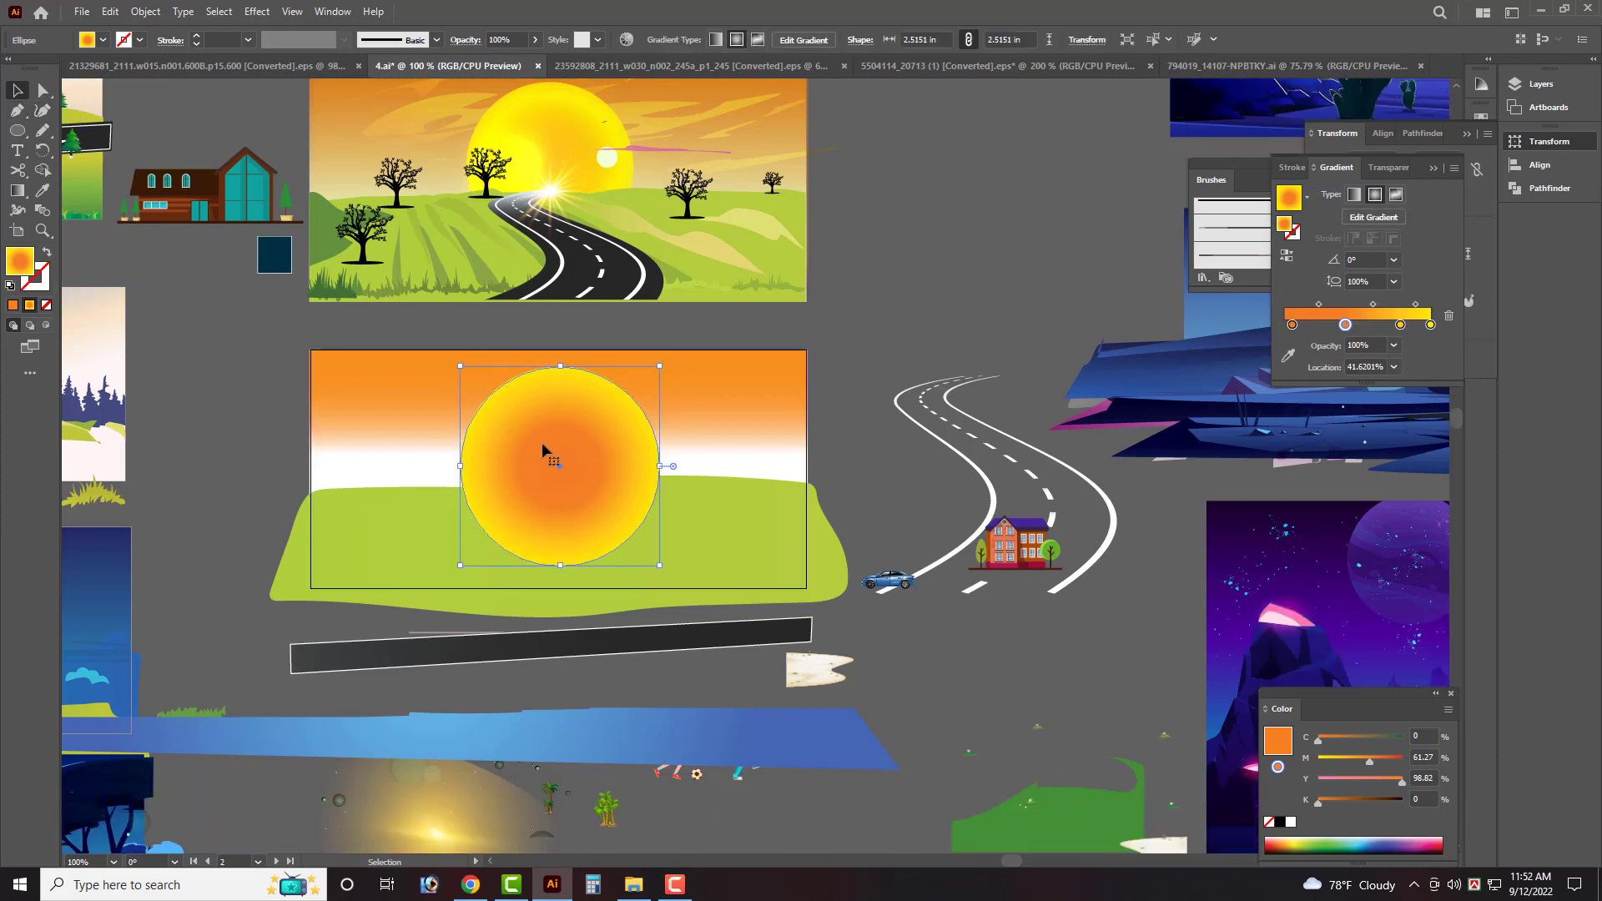
{"action": "key", "text": "a"}
{"action": "key", "text": "ctrl+shift+bracketleft"}
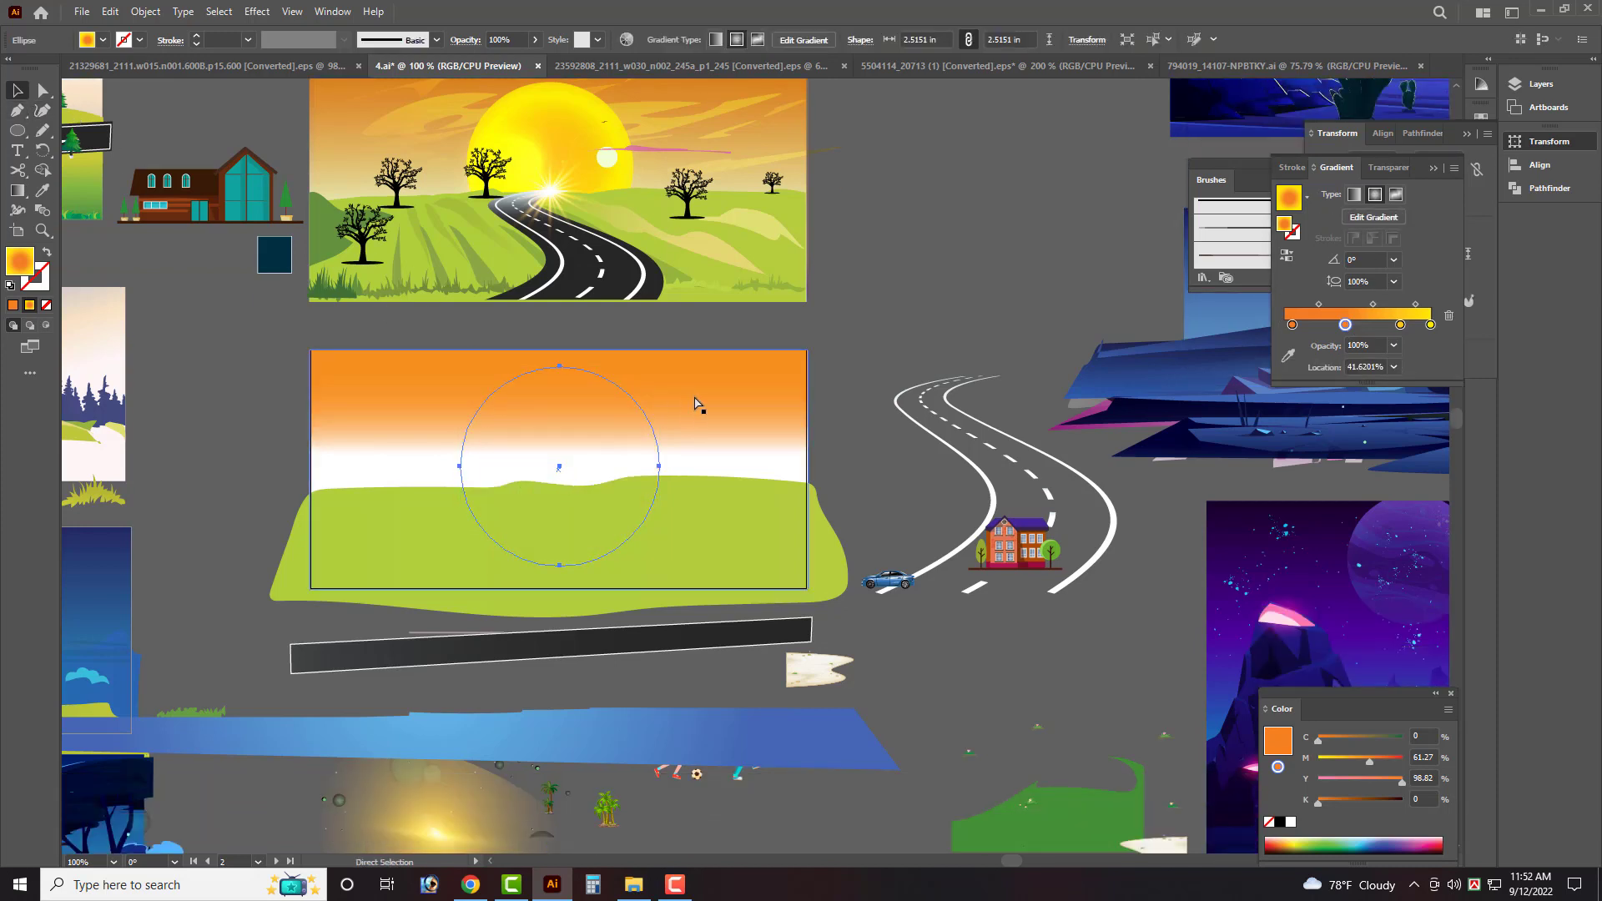
{"action": "key", "text": "v"}
{"action": "left_click", "coordinate": [703, 400]}
{"action": "key", "text": "ctrl+shift+bracketleft"}
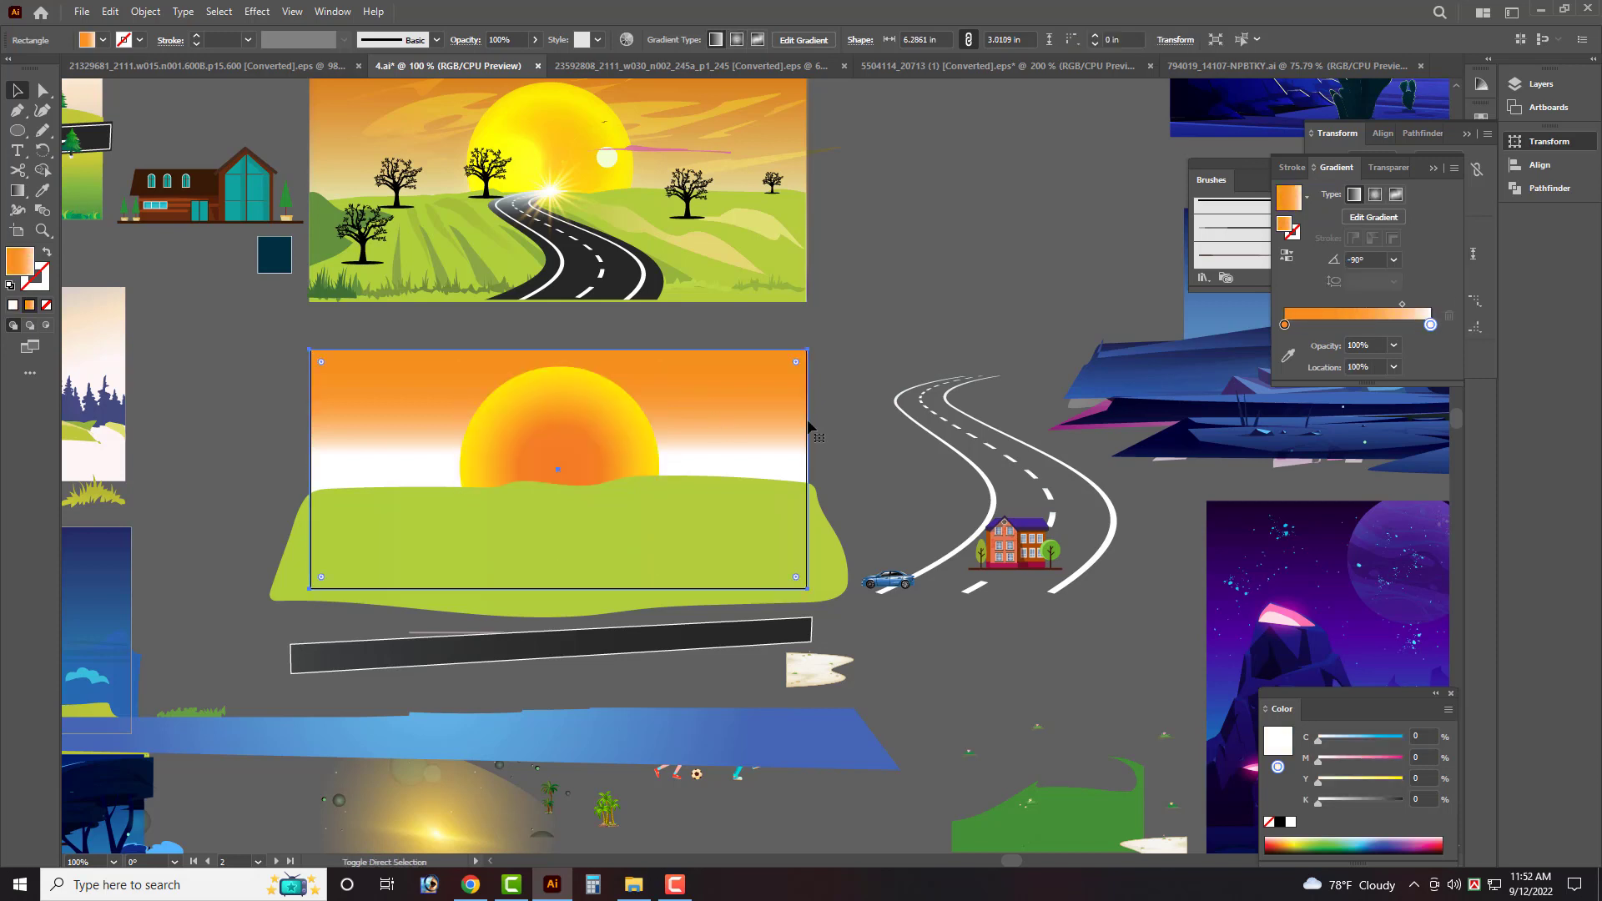
Reverse the sky gradient so the orange is at the bottom.
{"action": "key", "text": "g"}
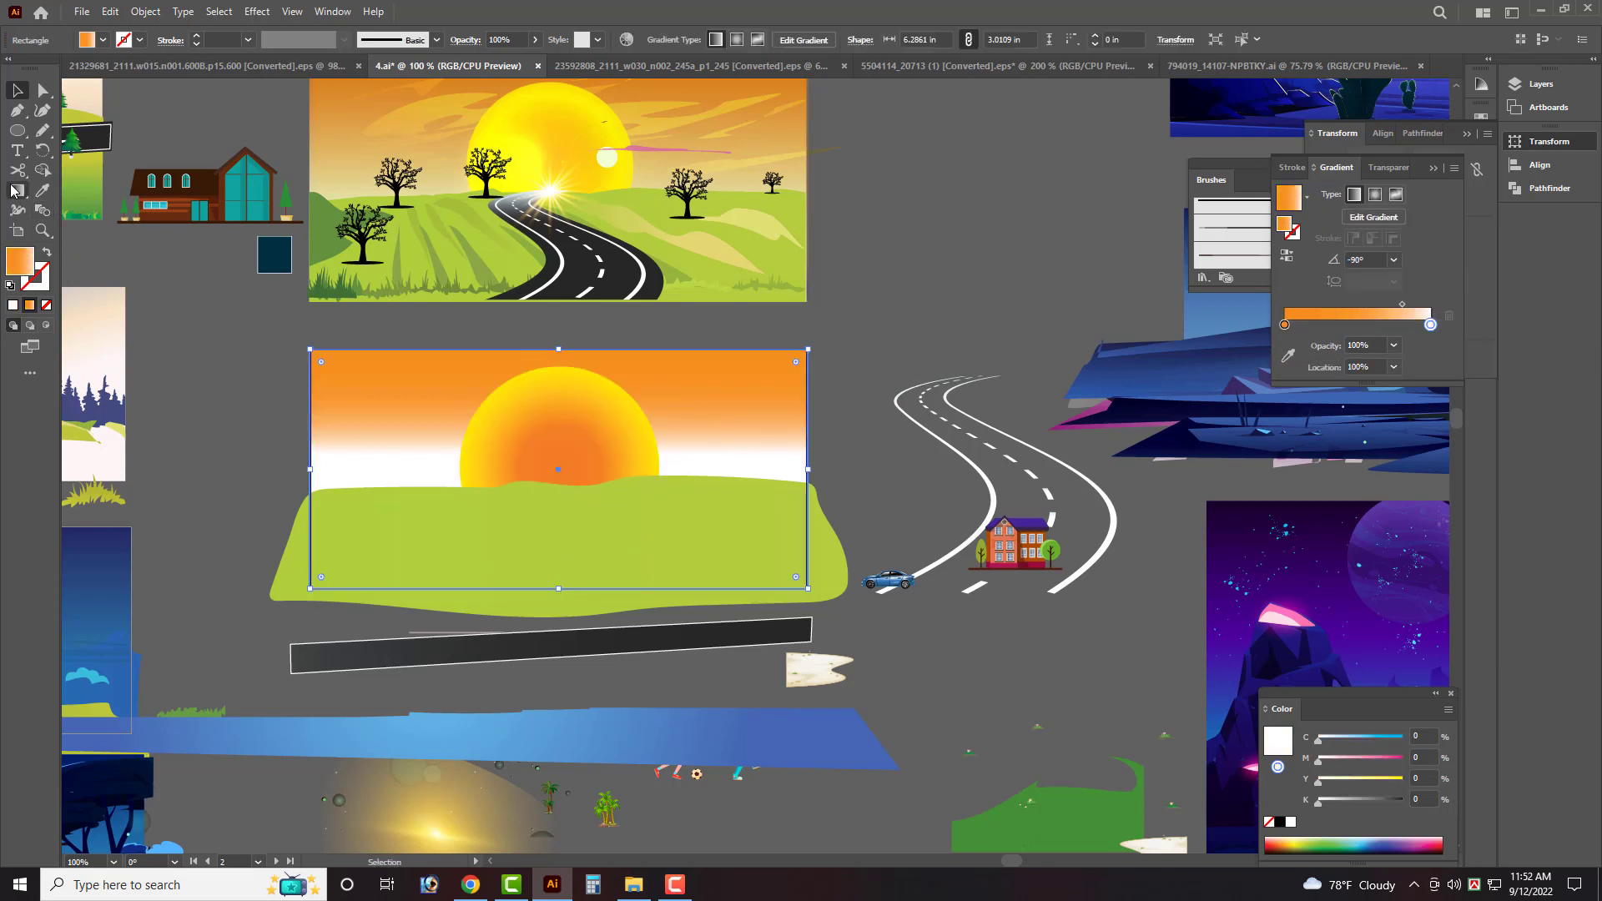
{"action": "mouse_move", "coordinate": [558, 368]}
{"action": "left_mouse_down"}
{"action": "mouse_move", "coordinate": [558, 554]}
{"action": "mouse_move", "coordinate": [560, 398]}
{"action": "mouse_move", "coordinate": [695, 499]}
{"action": "left_mouse_up"}
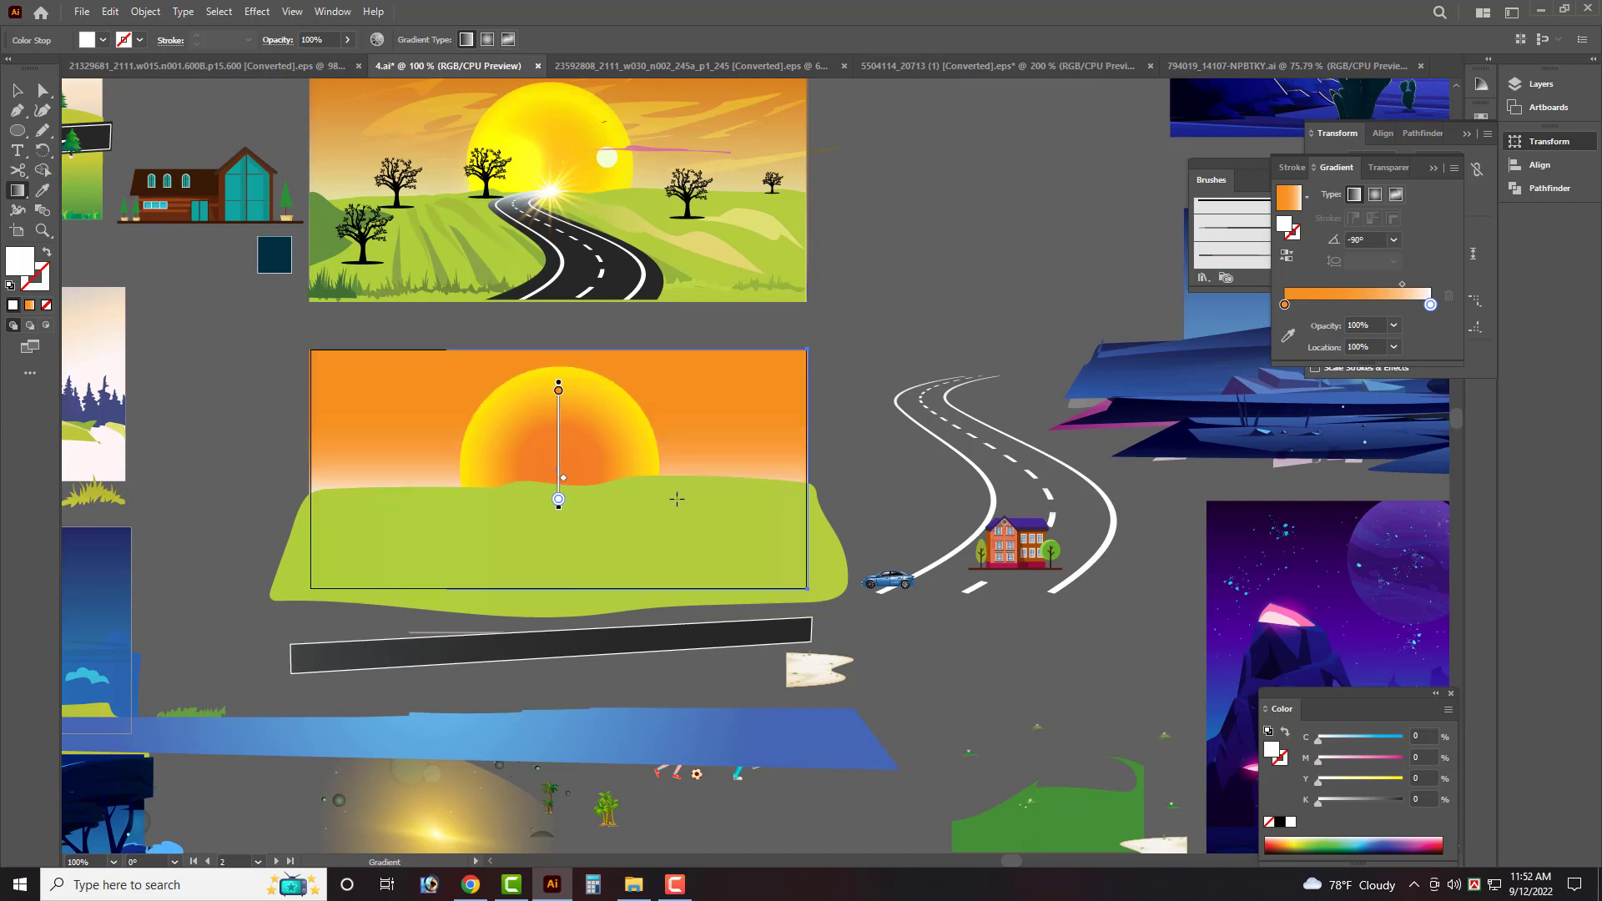
{"action": "scroll", "coordinate": [566, 528], "scroll_direction": "up", "scroll_amount": 2}
{"action": "left_click", "coordinate": [17, 90]}
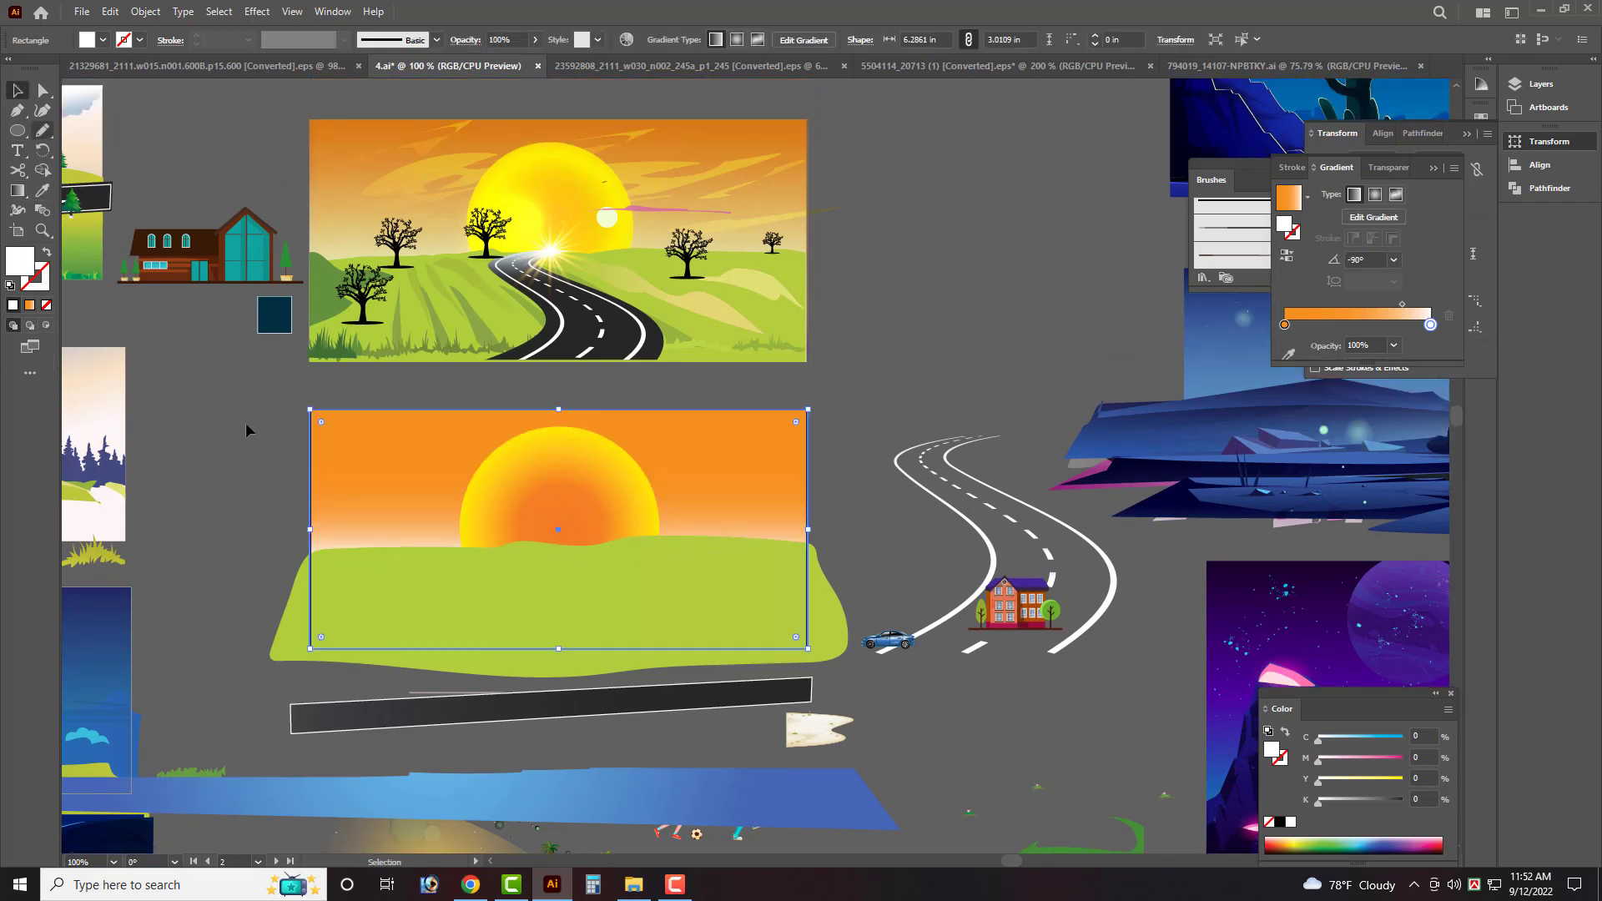
{"action": "left_click", "coordinate": [233, 453]}
Make the sun's left stop yellower and delete the orange middle stop.
{"action": "left_click", "coordinate": [578, 534]}
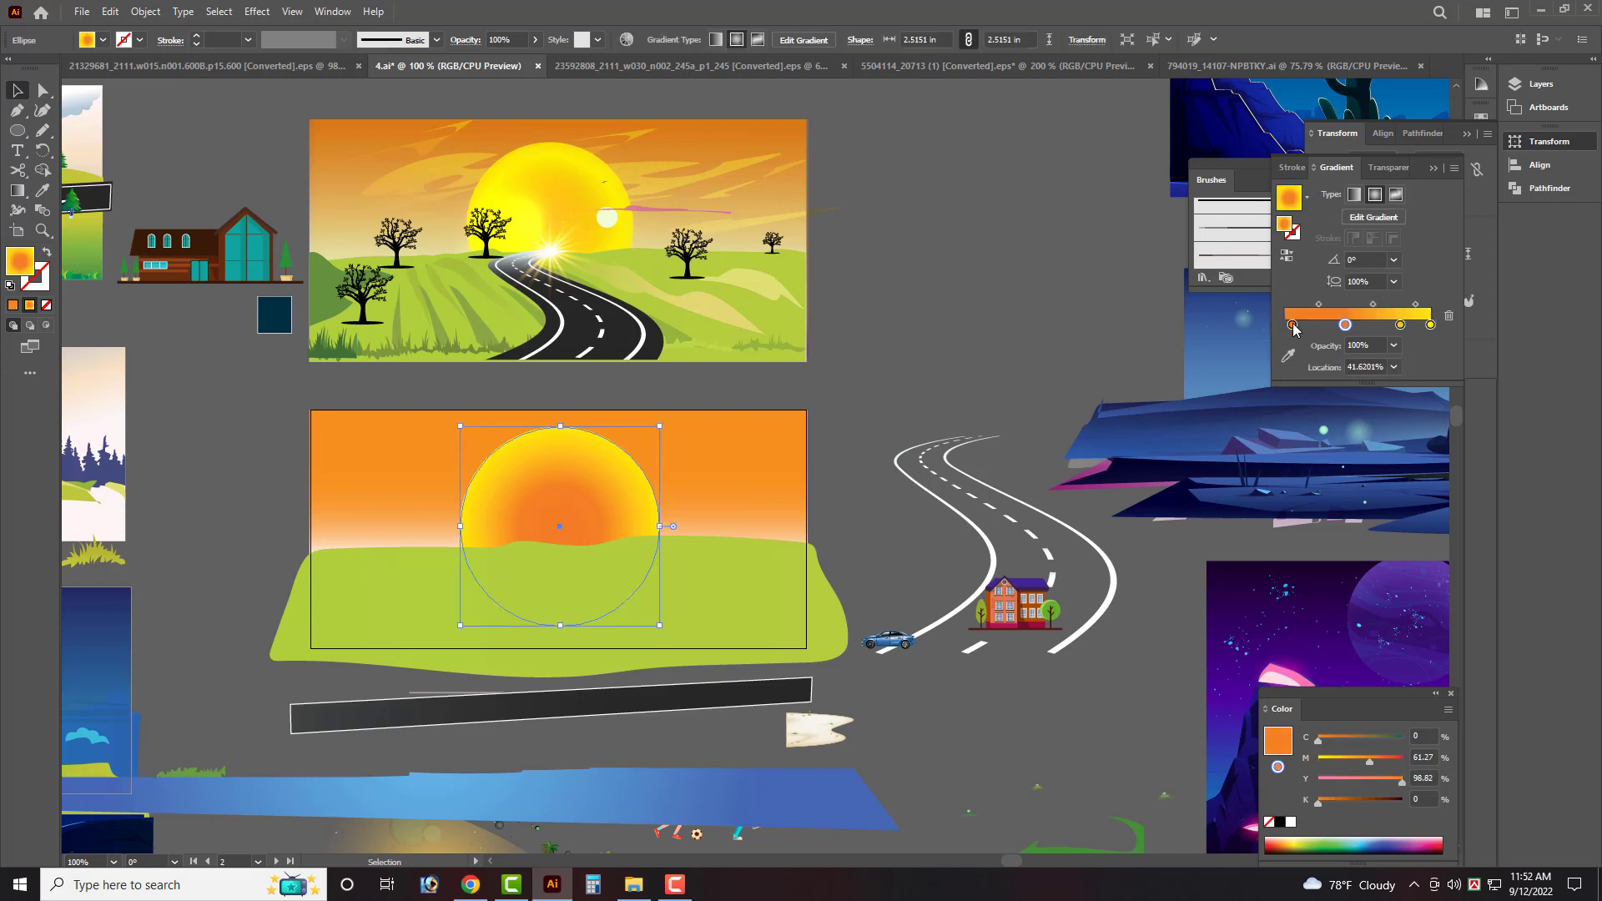
{"action": "double_click", "coordinate": [1292, 325]}
{"action": "left_click", "coordinate": [1328, 408]}
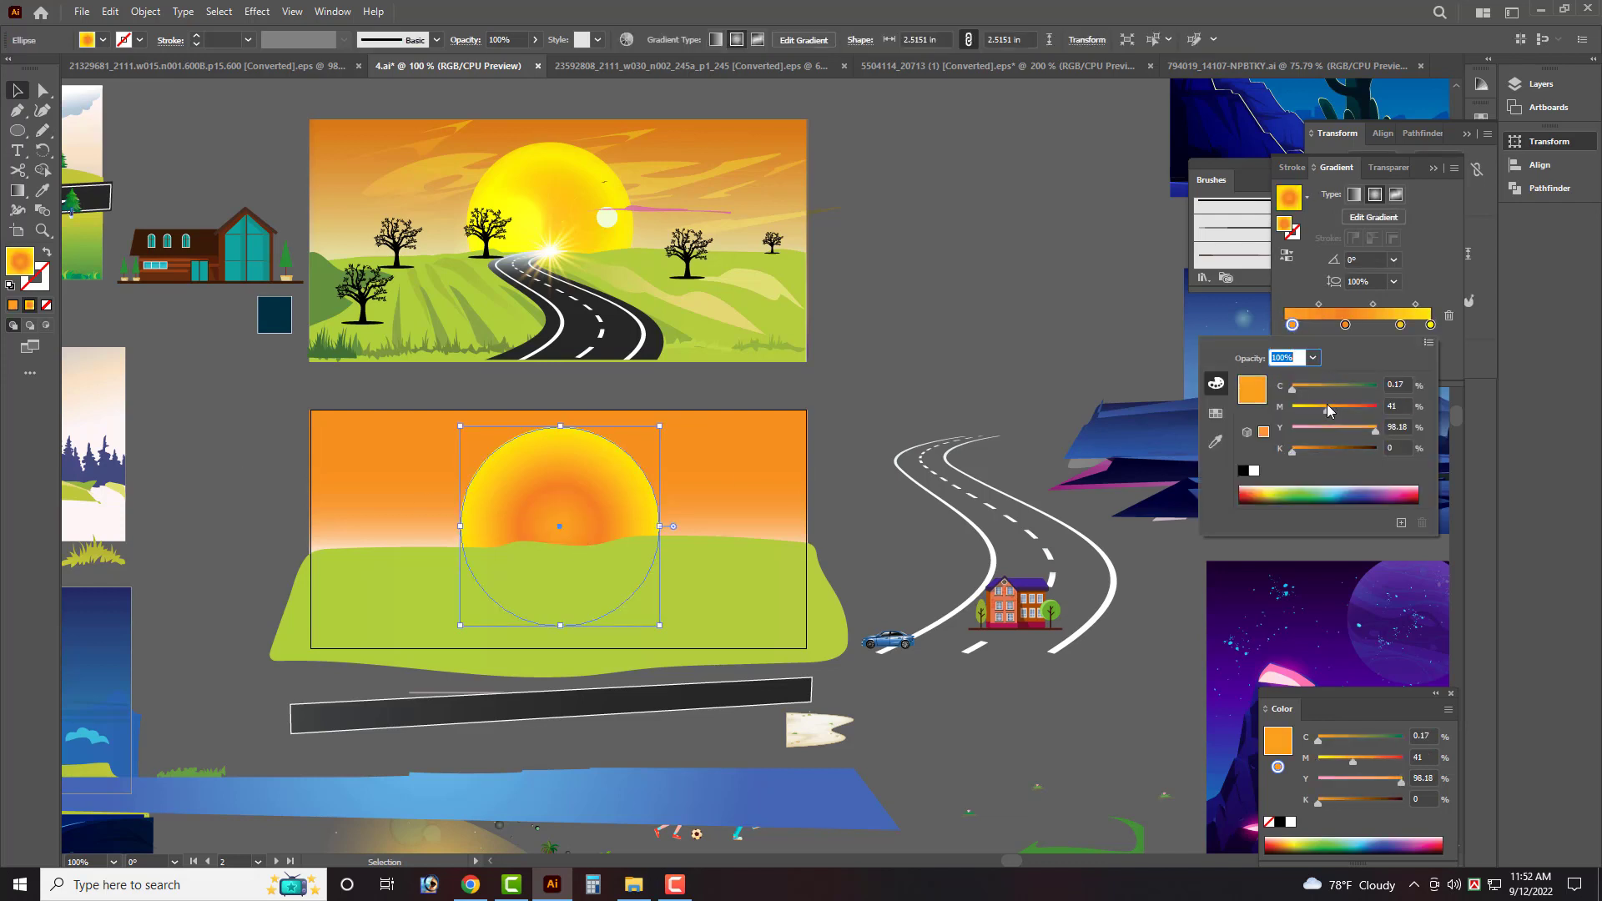
{"action": "left_click_drag", "start_coordinate": [1328, 410], "coordinate": [1320, 413]}
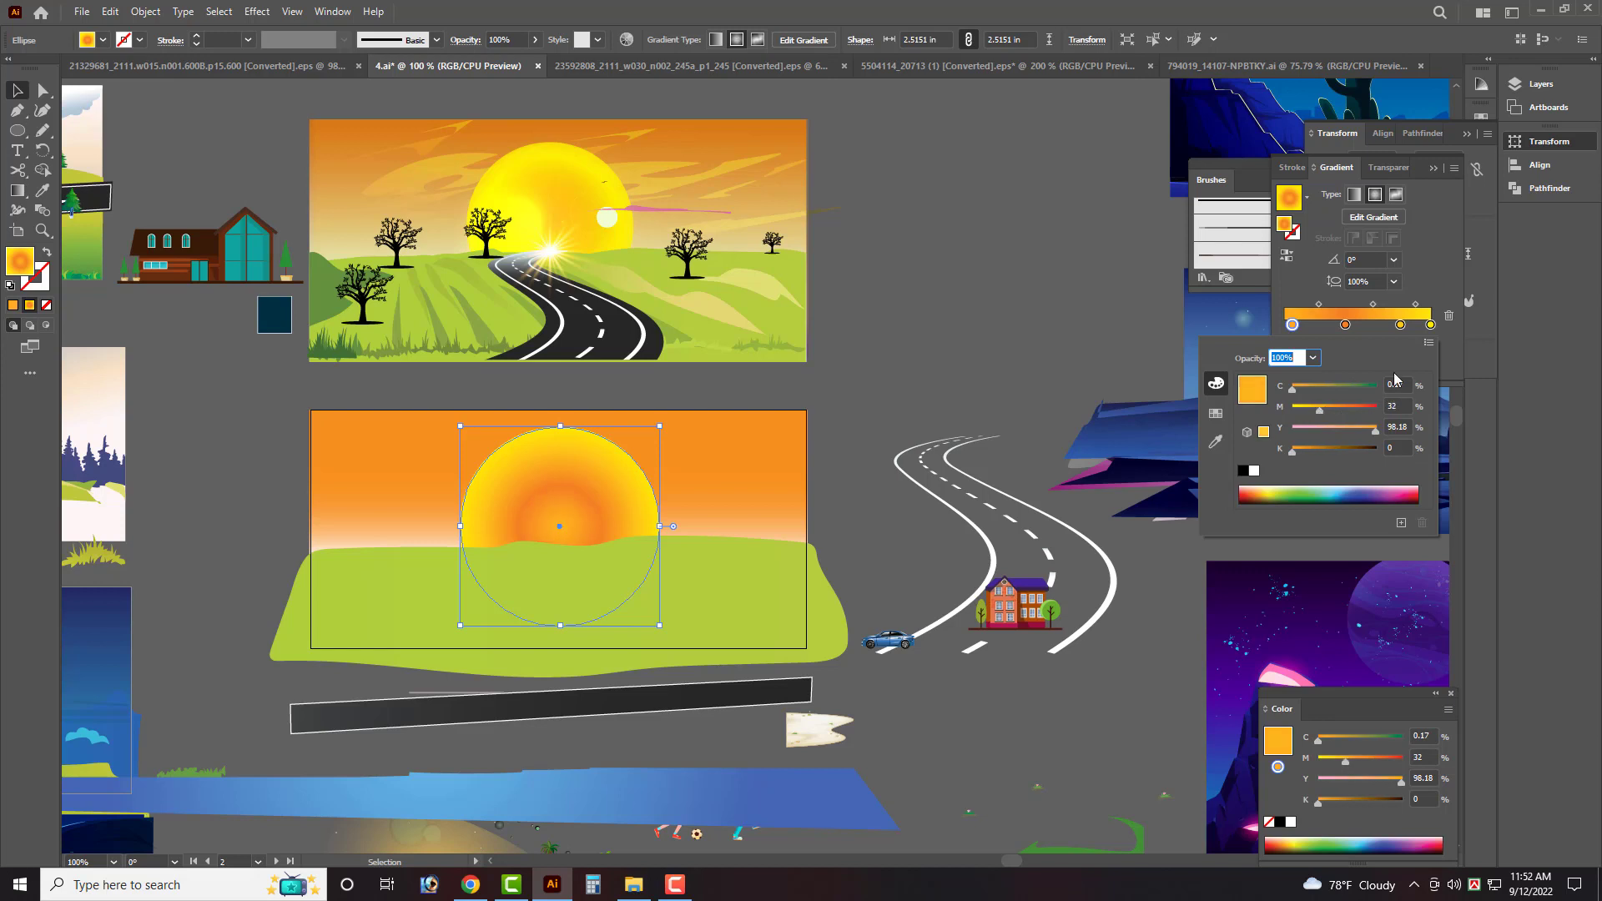
{"action": "left_click", "coordinate": [1345, 325]}
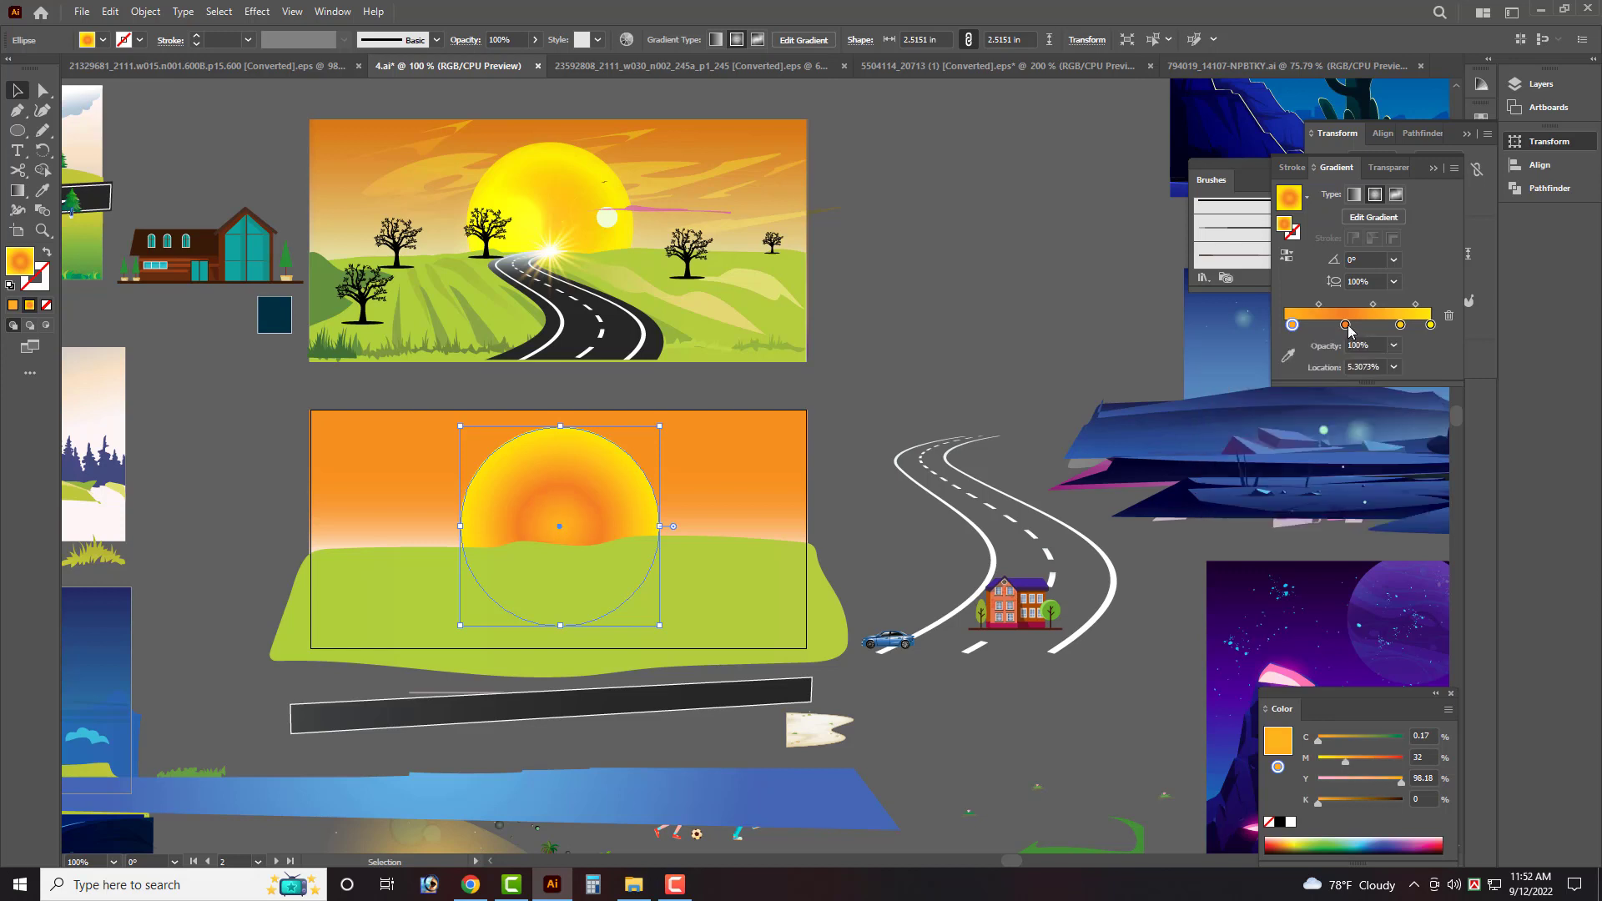
{"action": "left_click", "coordinate": [1448, 318]}
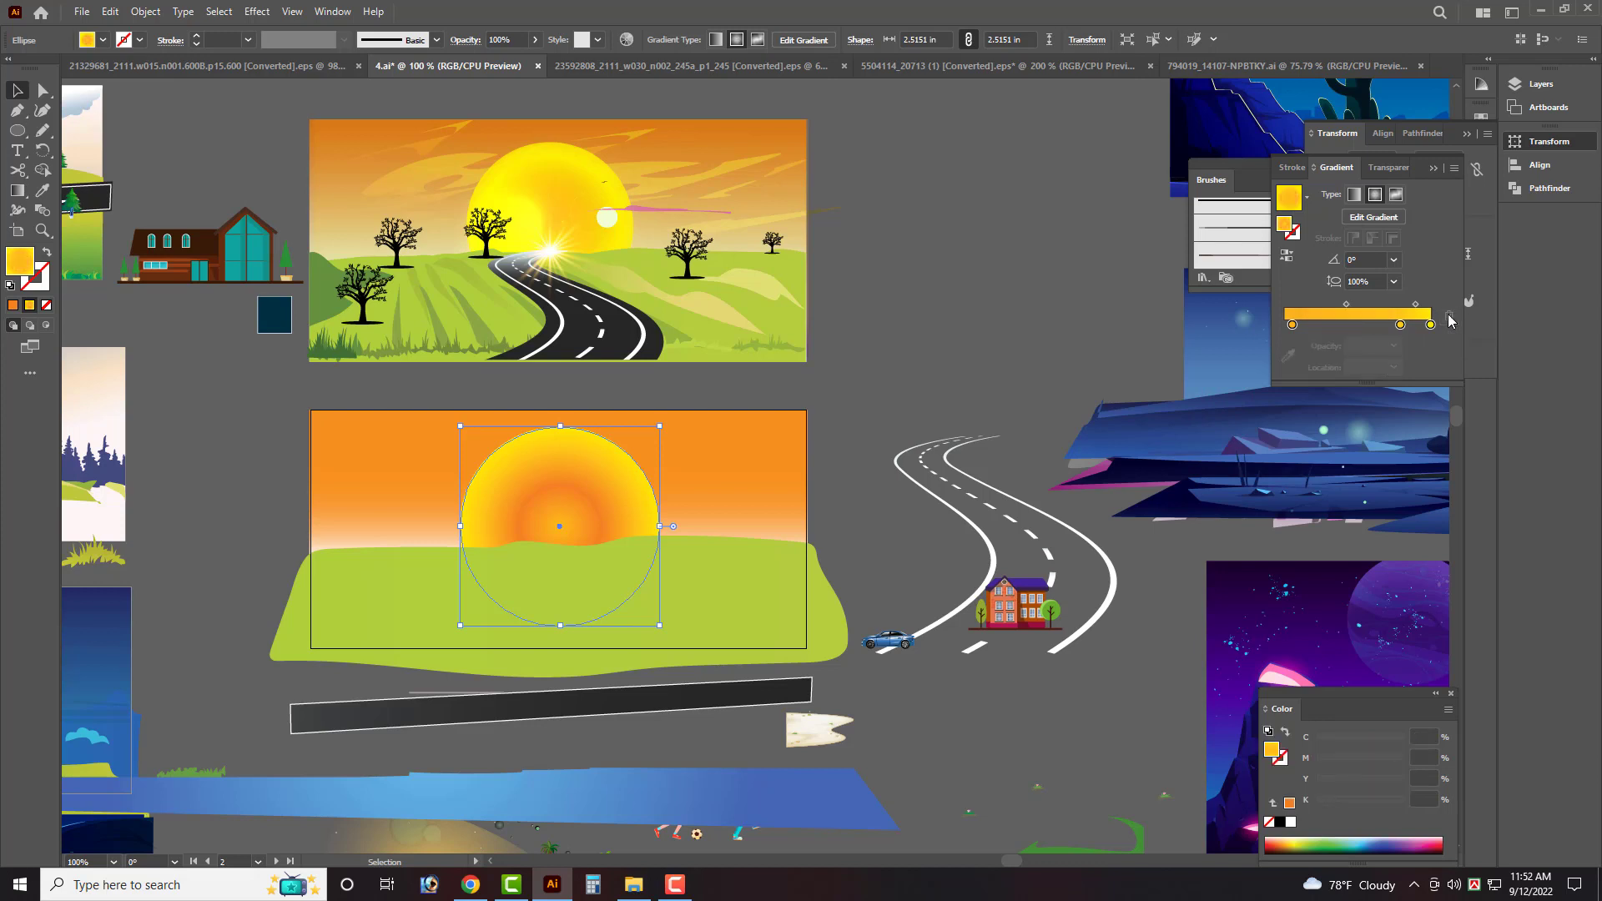
Turn the sun's centre stop orange and move the yellow stop toward the rim.
{"action": "left_click", "coordinate": [1295, 326]}
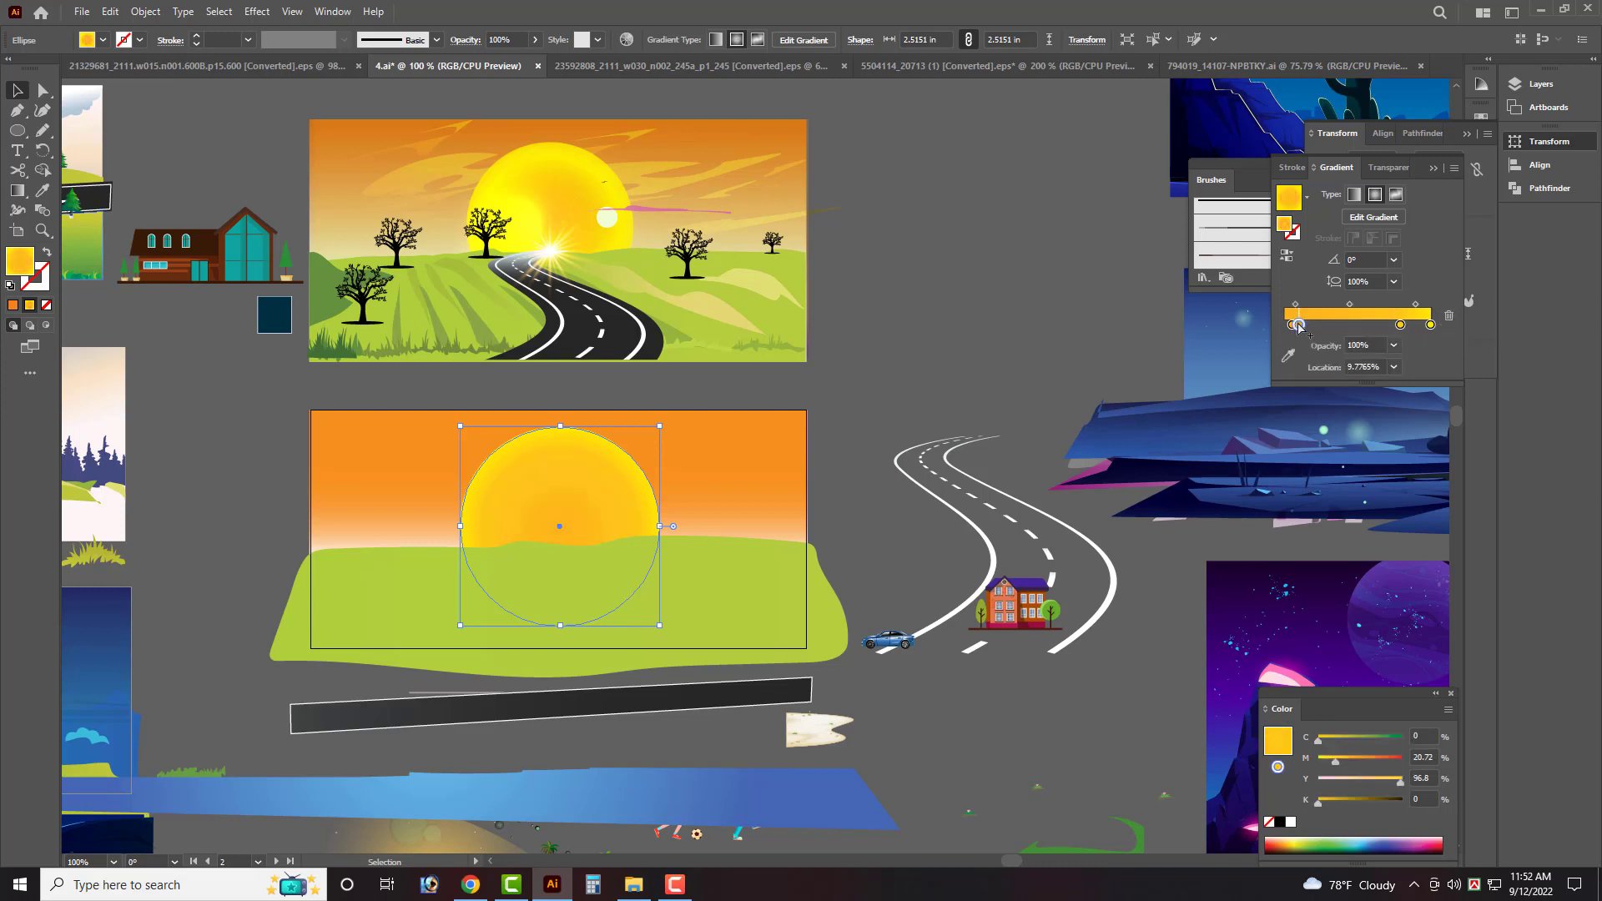
{"action": "left_click_drag", "start_coordinate": [1298, 328], "coordinate": [1466, 334]}
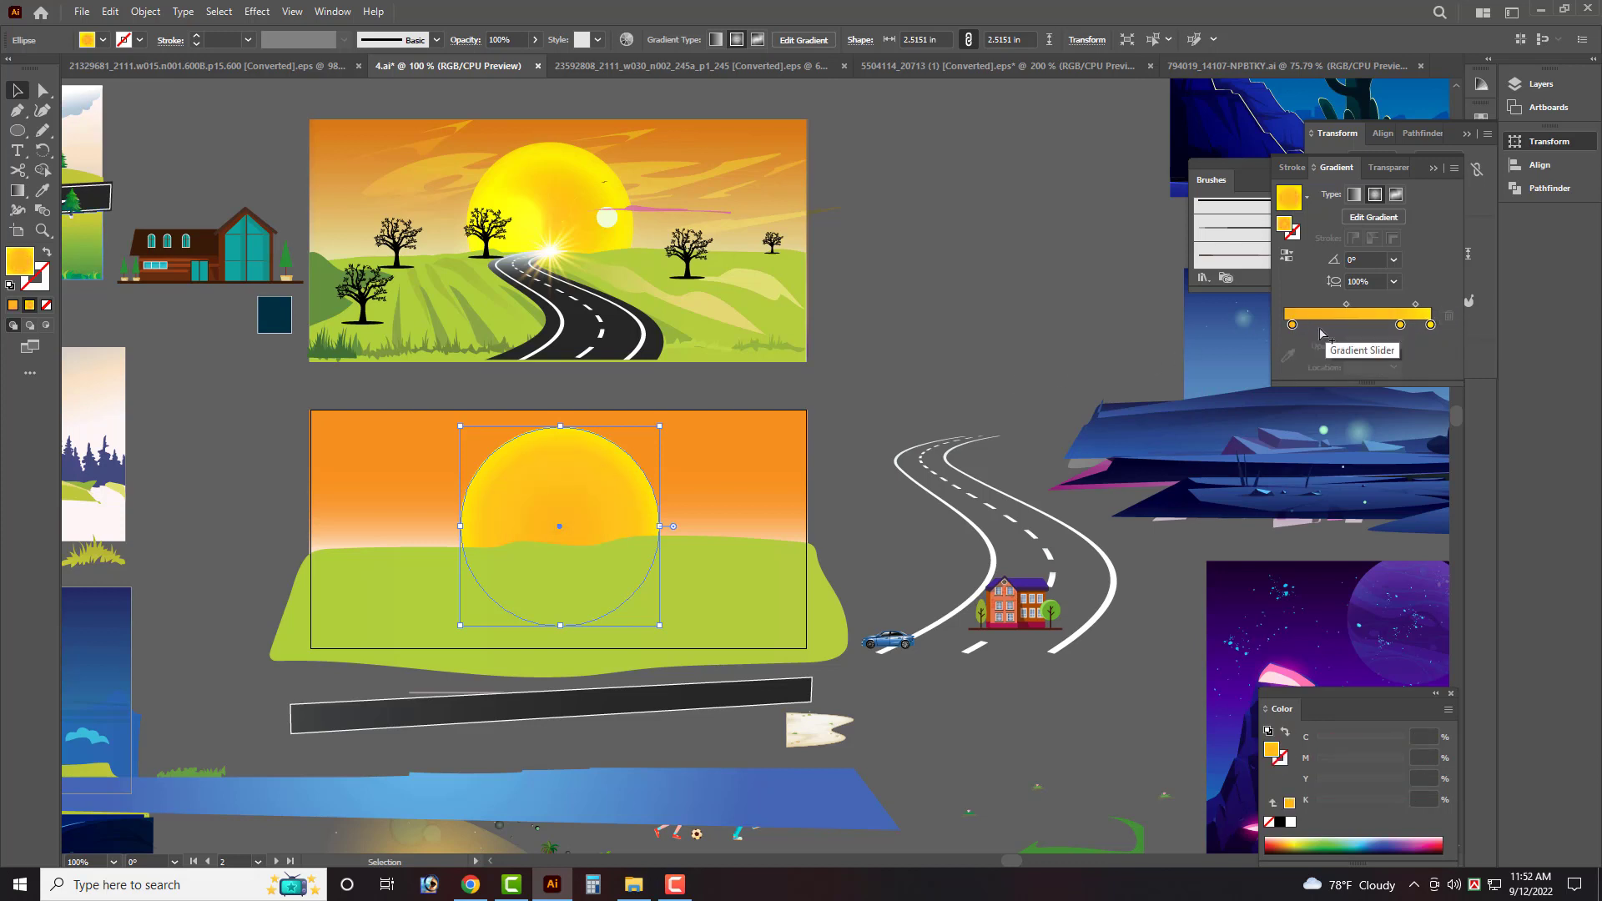
{"action": "double_click", "coordinate": [1293, 326]}
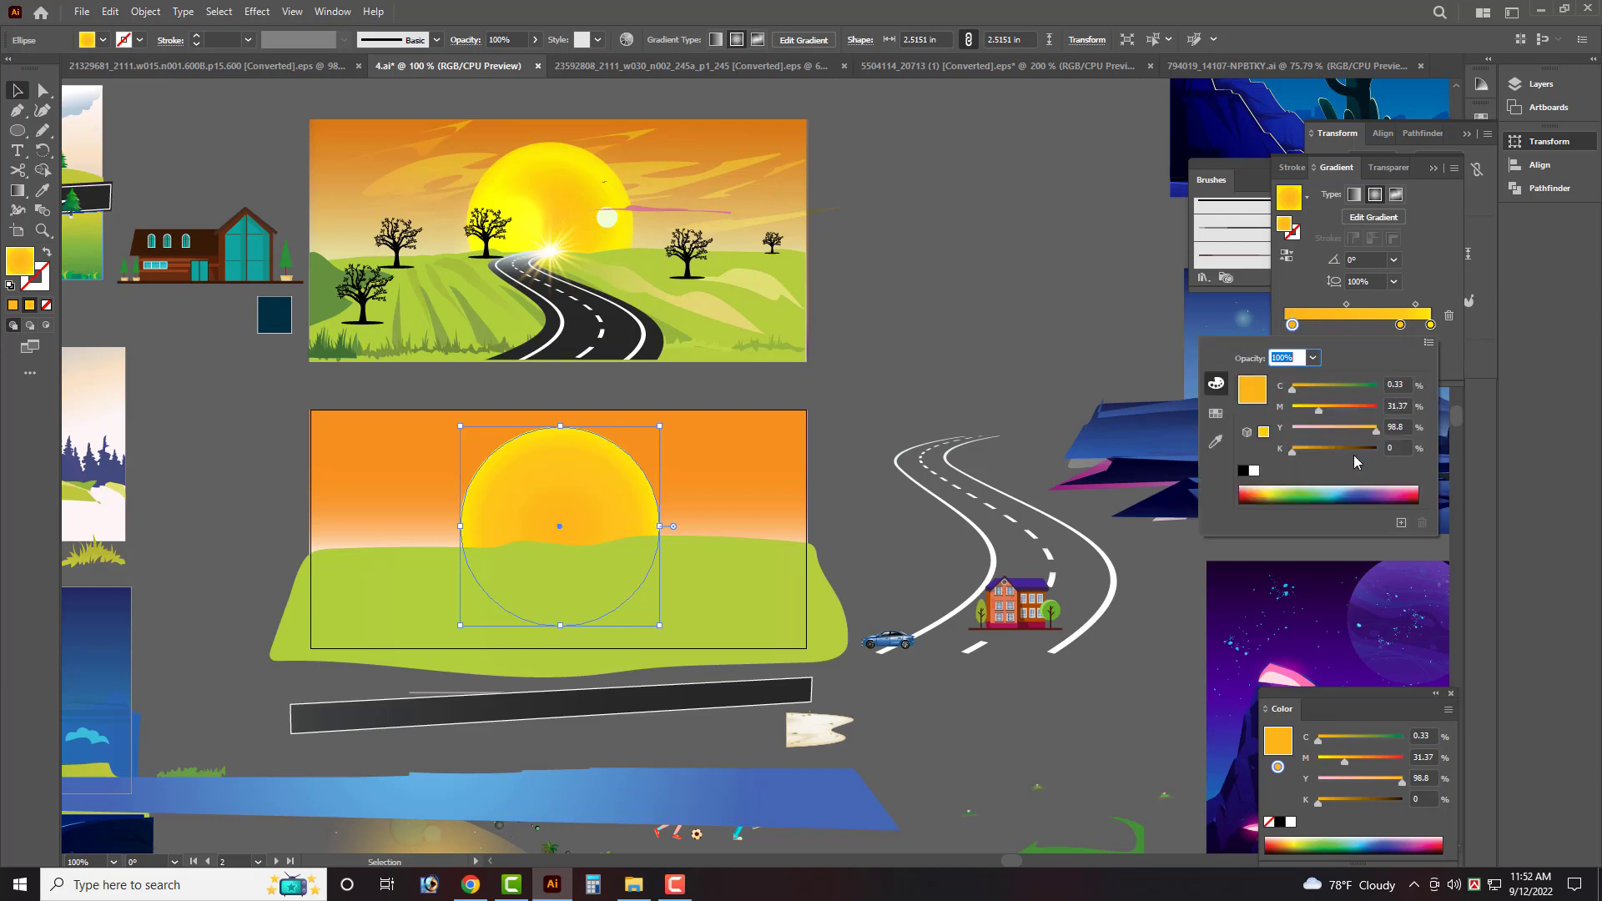
{"action": "left_click", "coordinate": [1338, 409]}
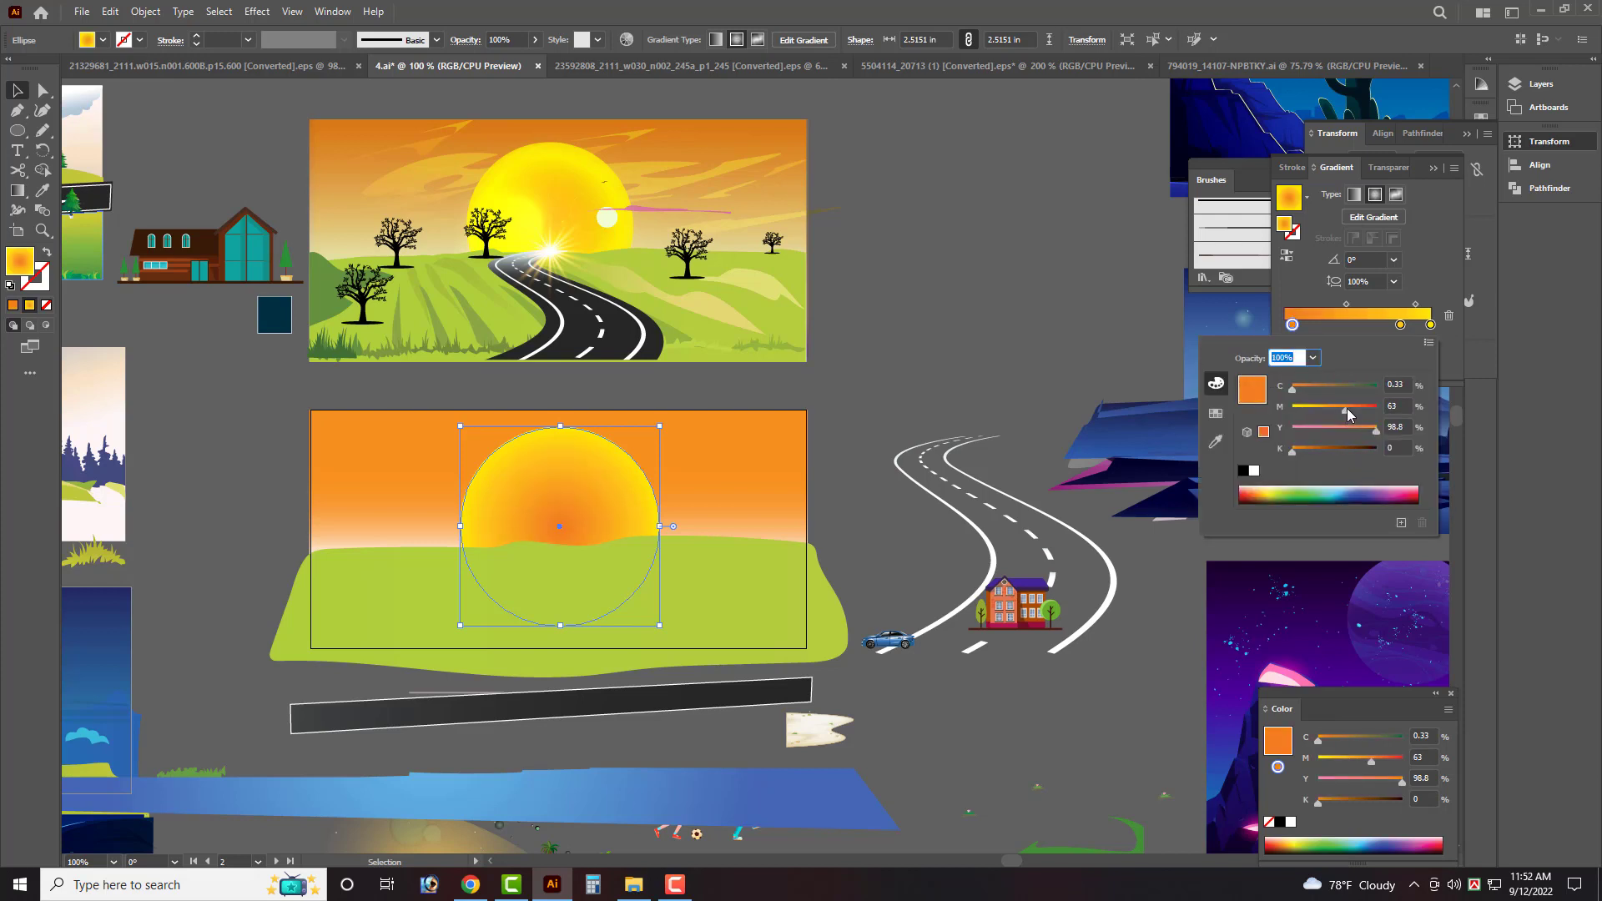
{"action": "left_click", "coordinate": [1401, 326]}
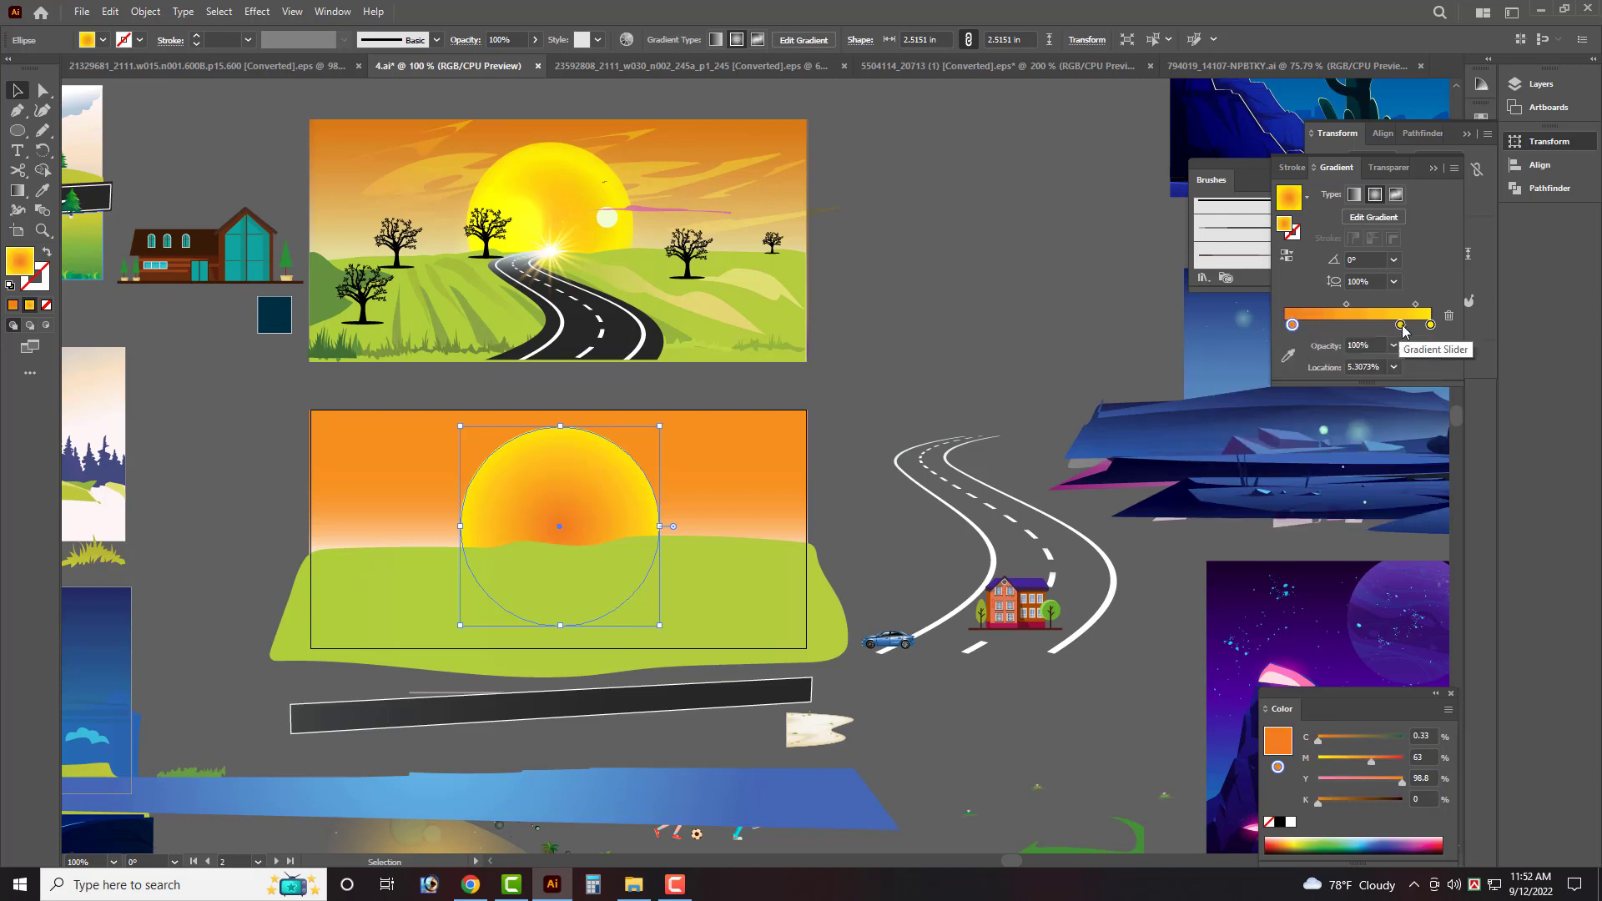
{"action": "left_click_drag", "start_coordinate": [1401, 326], "coordinate": [1413, 327]}
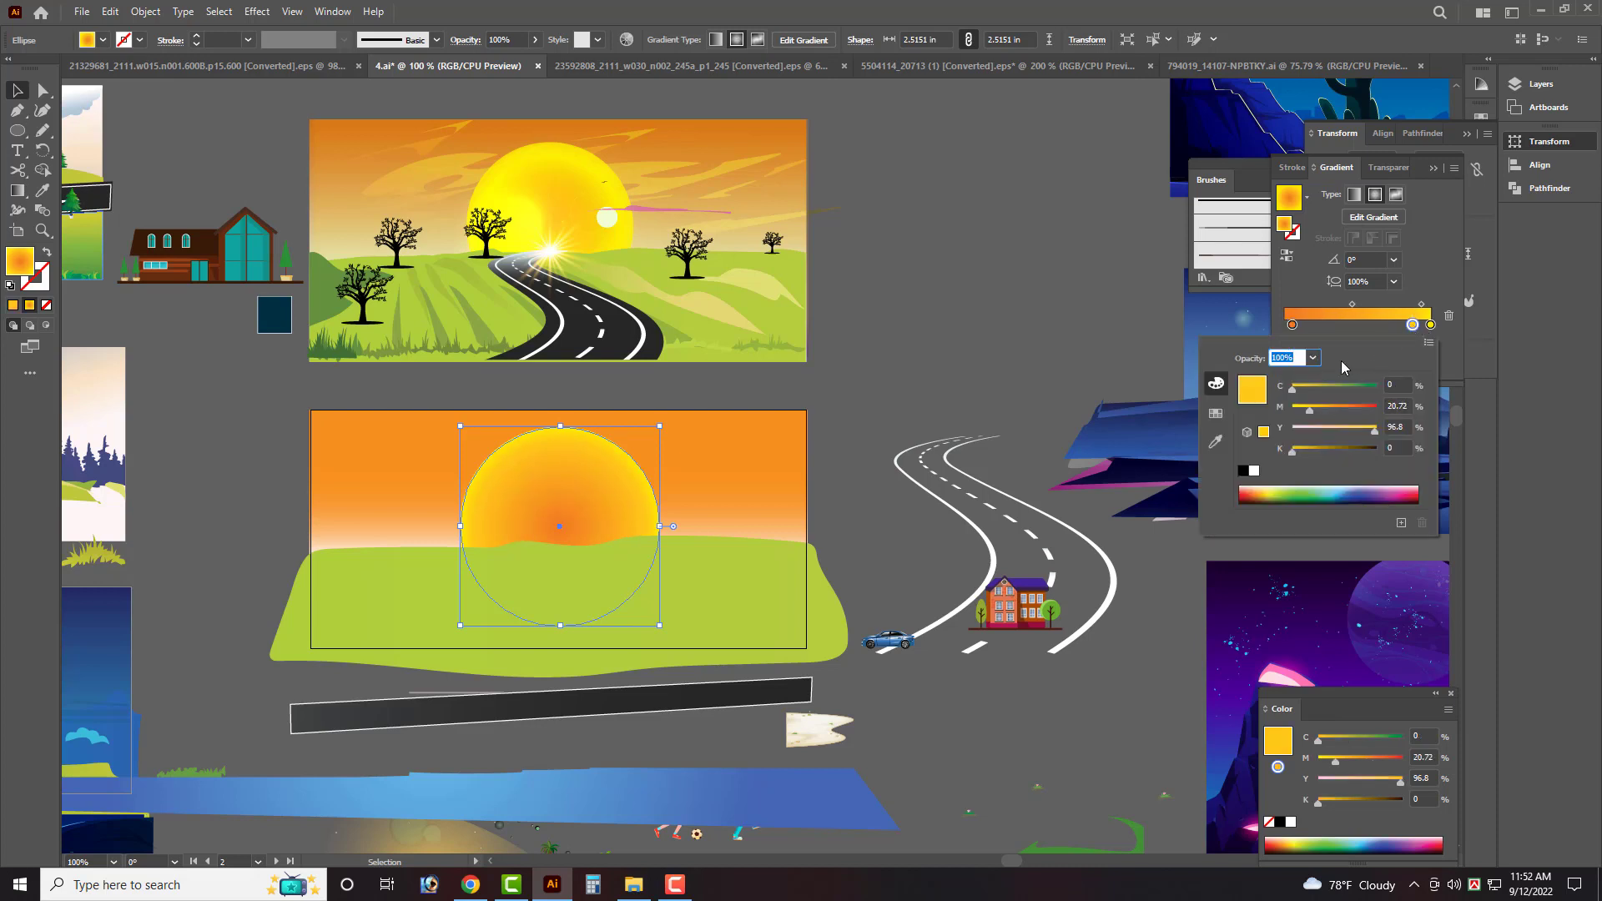
{"action": "left_click", "coordinate": [1326, 412]}
{"action": "left_click", "coordinate": [1134, 377]}
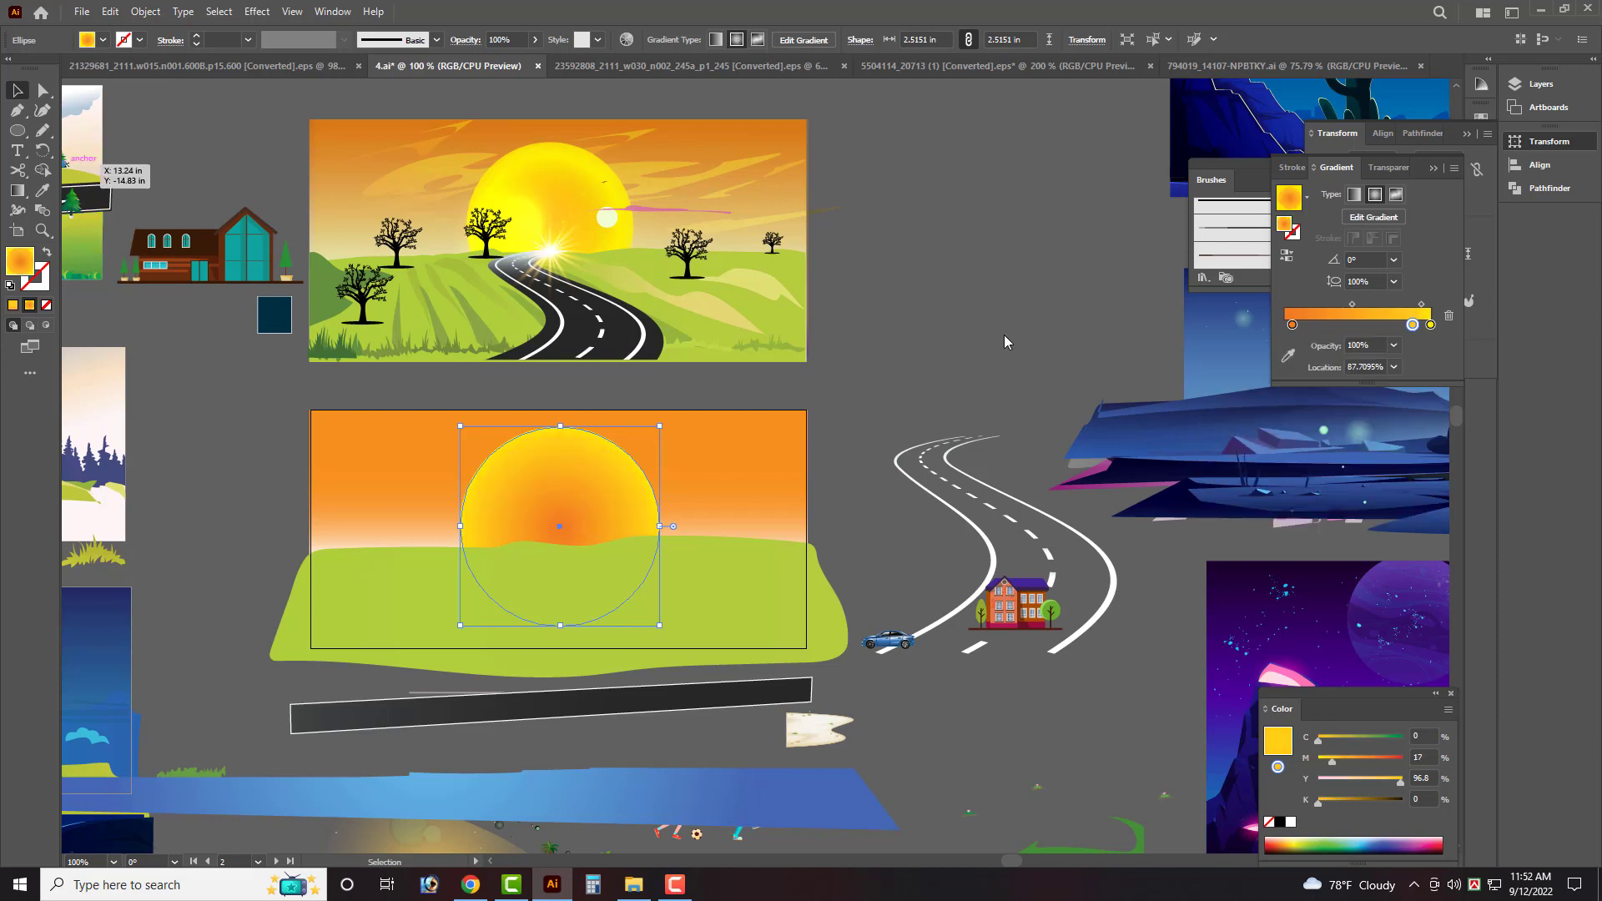
{"action": "left_click", "coordinate": [945, 336]}
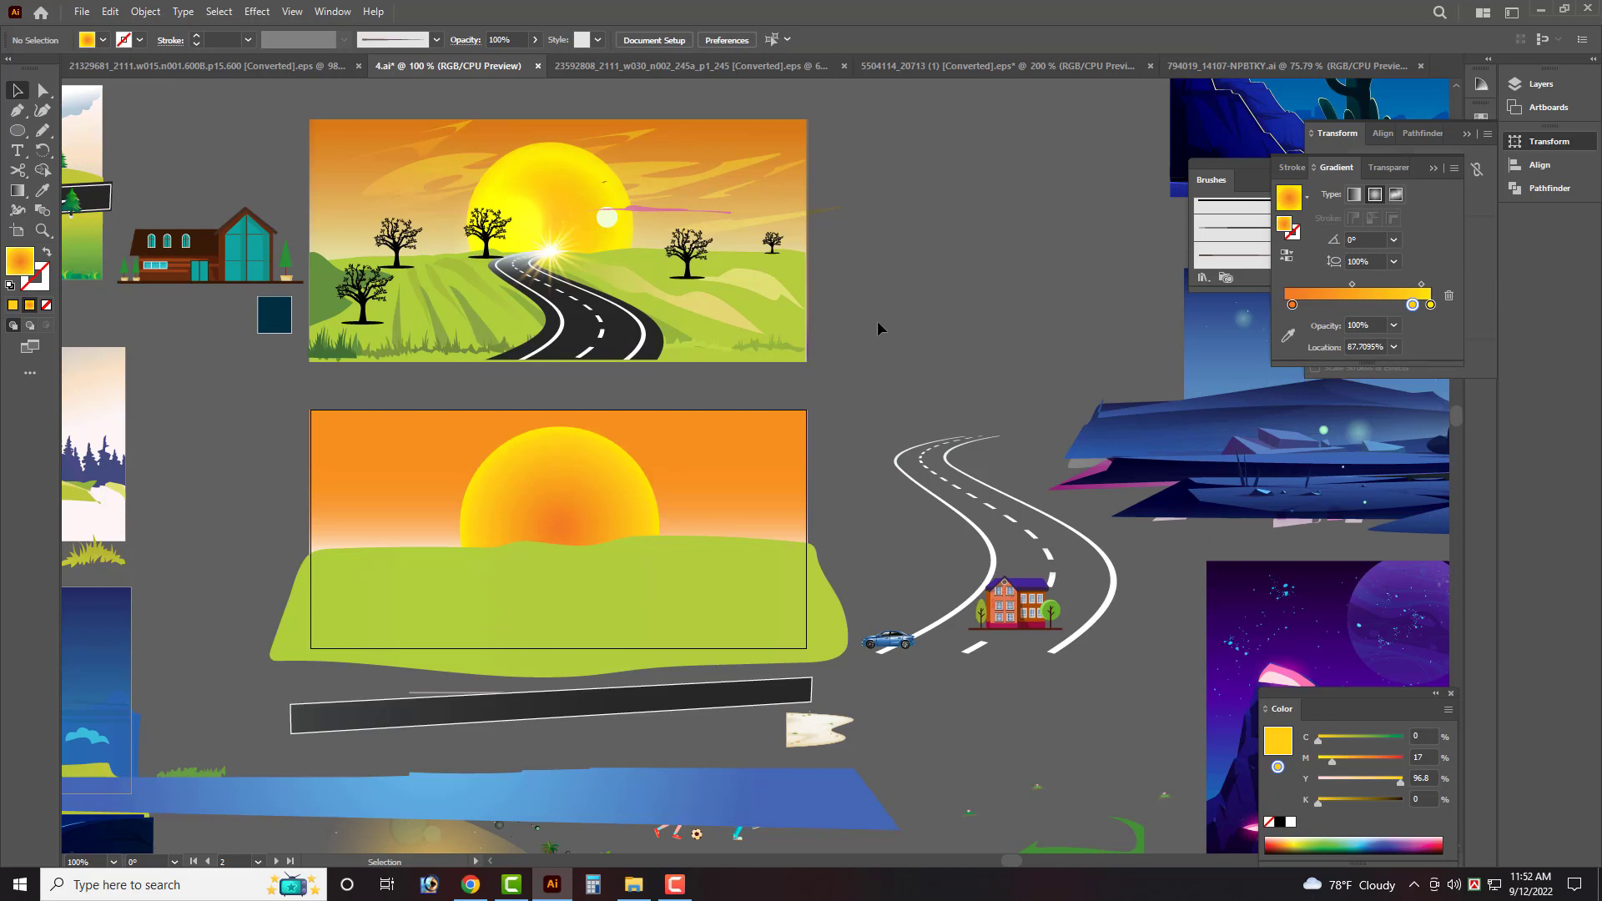
Draw an ellipse beside the artboard and move it onto the sun.
{"action": "scroll", "coordinate": [871, 320], "scroll_direction": "up", "scroll_amount": 1}
{"action": "scroll", "coordinate": [859, 328], "scroll_direction": "up", "scroll_amount": 1}
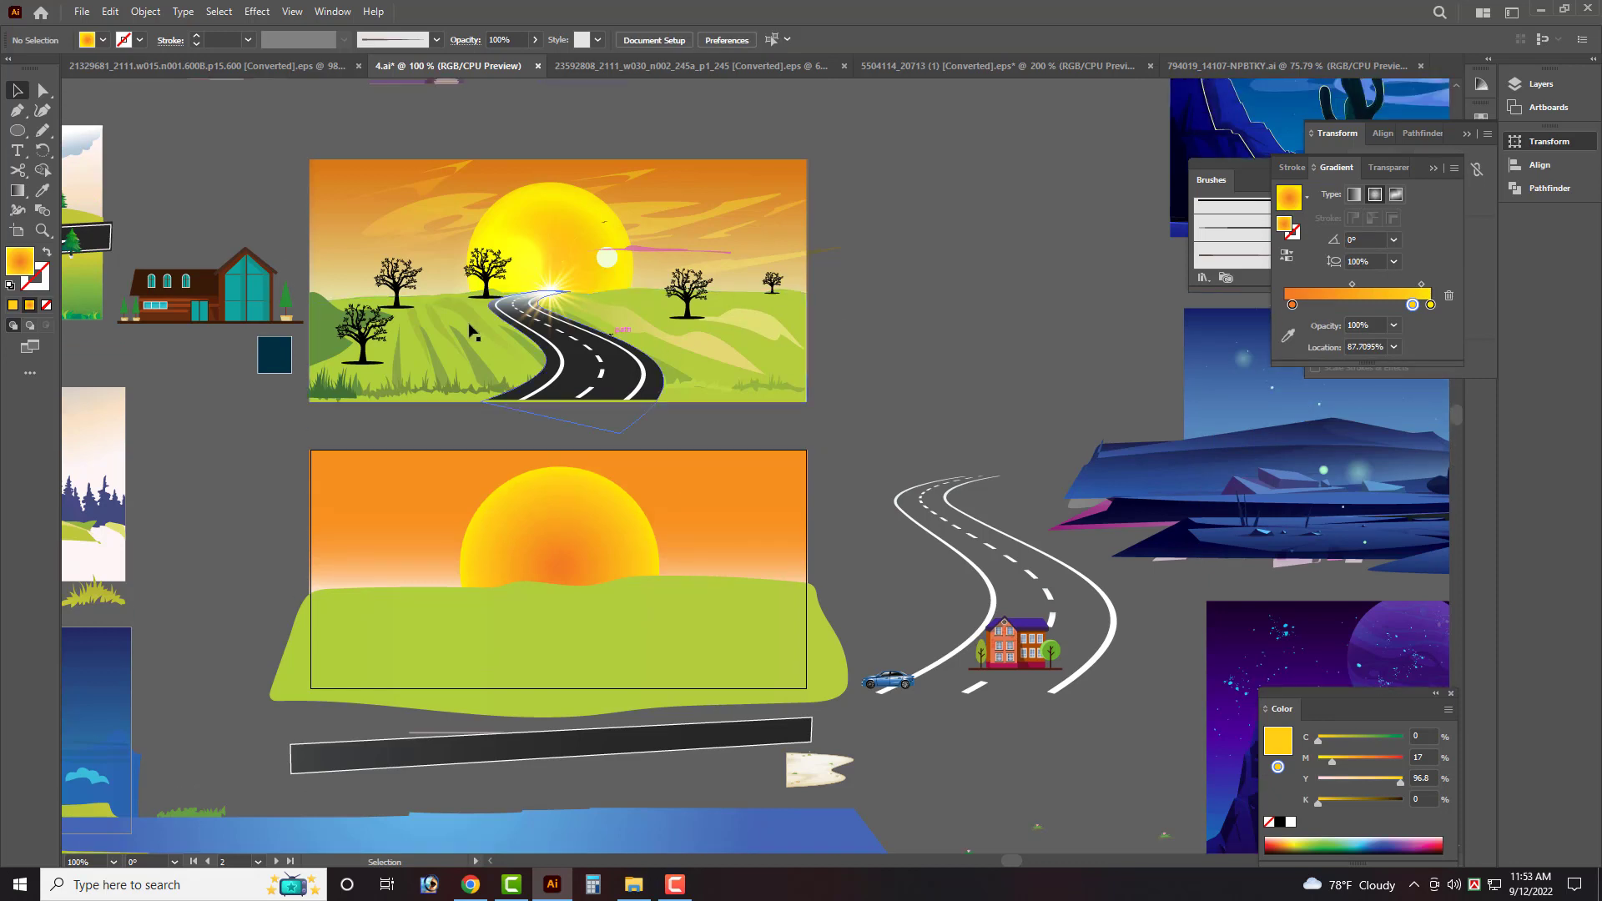
{"action": "scroll", "coordinate": [417, 250], "scroll_direction": "down", "scroll_amount": 3}
{"action": "left_click", "coordinate": [12, 134]}
{"action": "left_click_drag", "start_coordinate": [160, 335], "coordinate": [379, 452]}
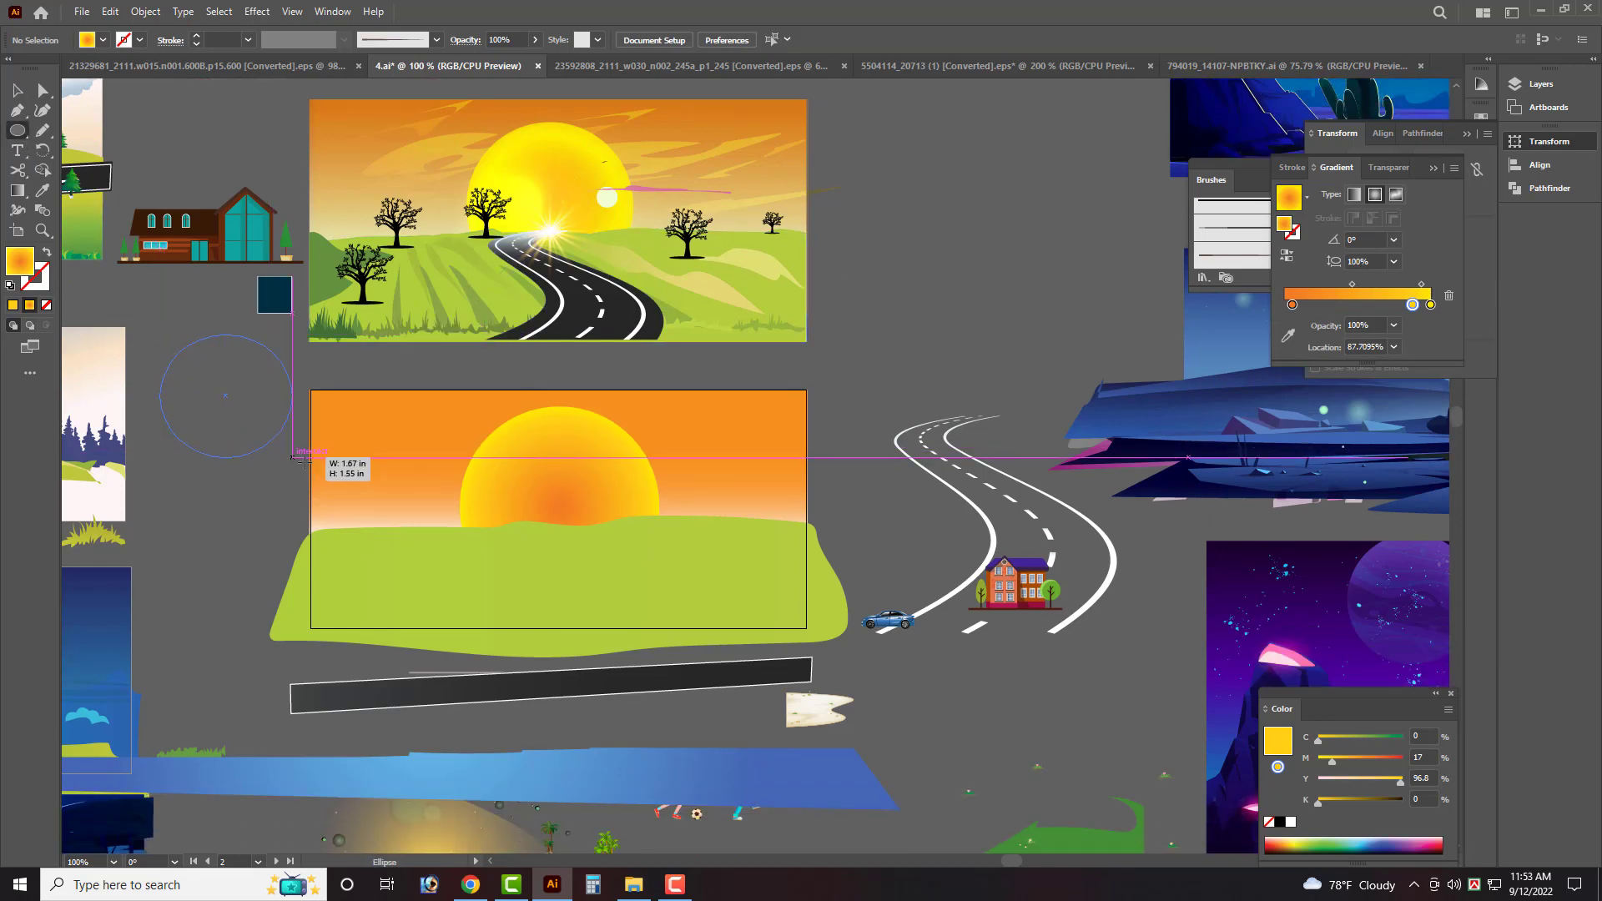
{"action": "left_click", "coordinate": [17, 90]}
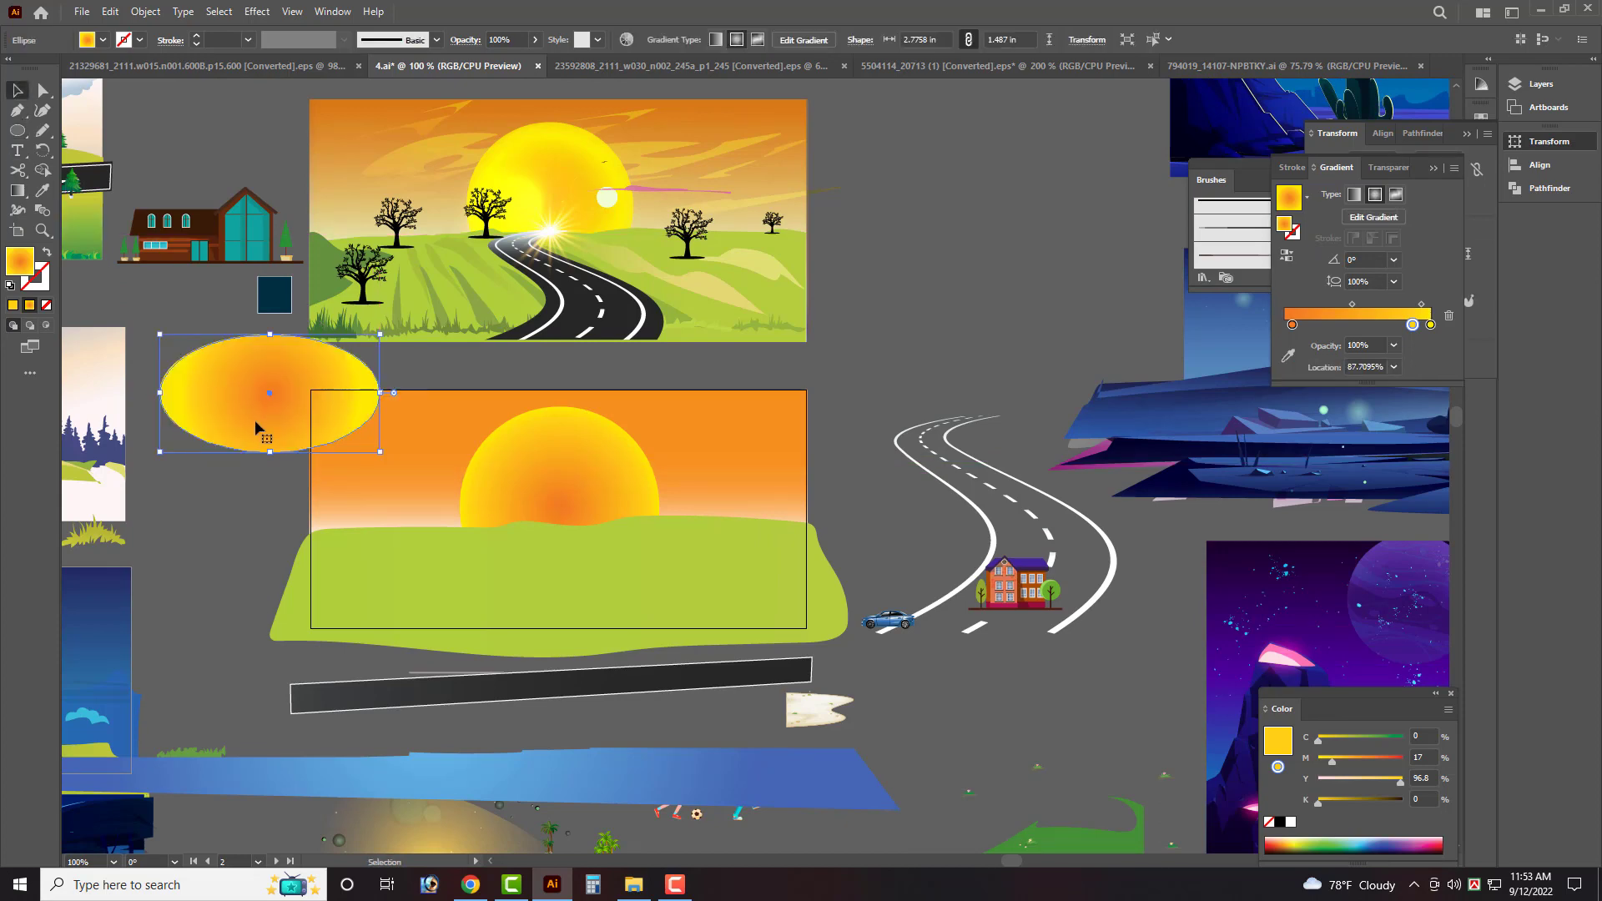
{"action": "mouse_move", "coordinate": [254, 419]}
{"action": "left_mouse_down"}
{"action": "mouse_move", "coordinate": [562, 483]}
{"action": "mouse_move", "coordinate": [544, 488]}
{"action": "left_mouse_up"}
{"action": "key", "text": "ctrl+equal"}
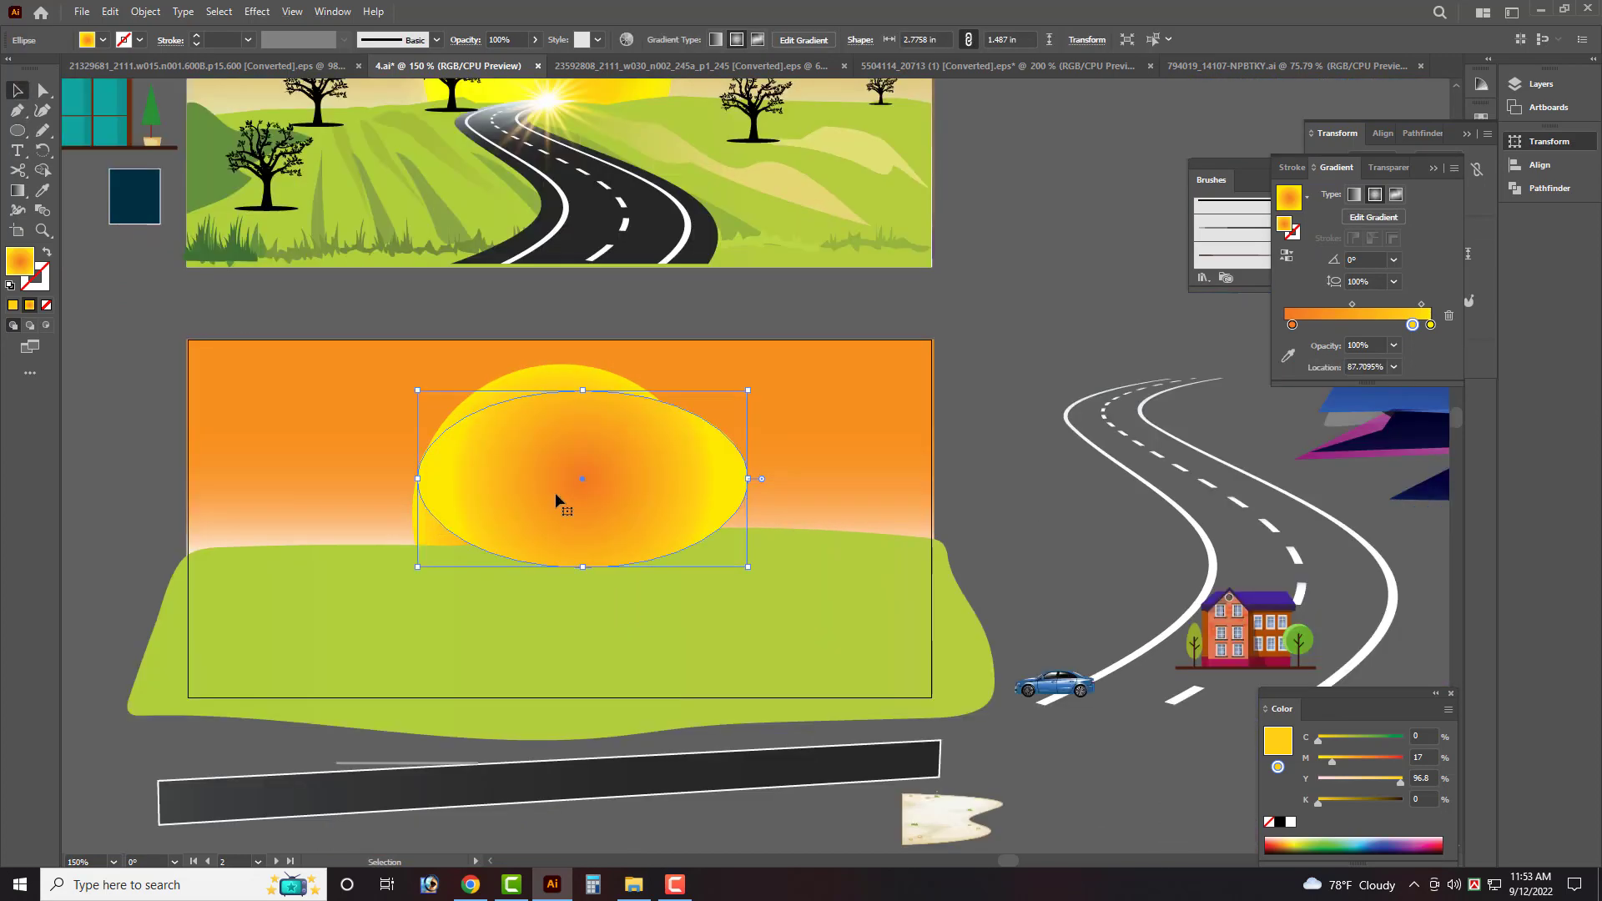
{"action": "scroll", "coordinate": [859, 454], "scroll_direction": "down", "scroll_amount": 2}
Give the ellipse's gradient a 0% opacity centre stop and widen the transparent part.
{"action": "left_click", "coordinate": [1430, 324]}
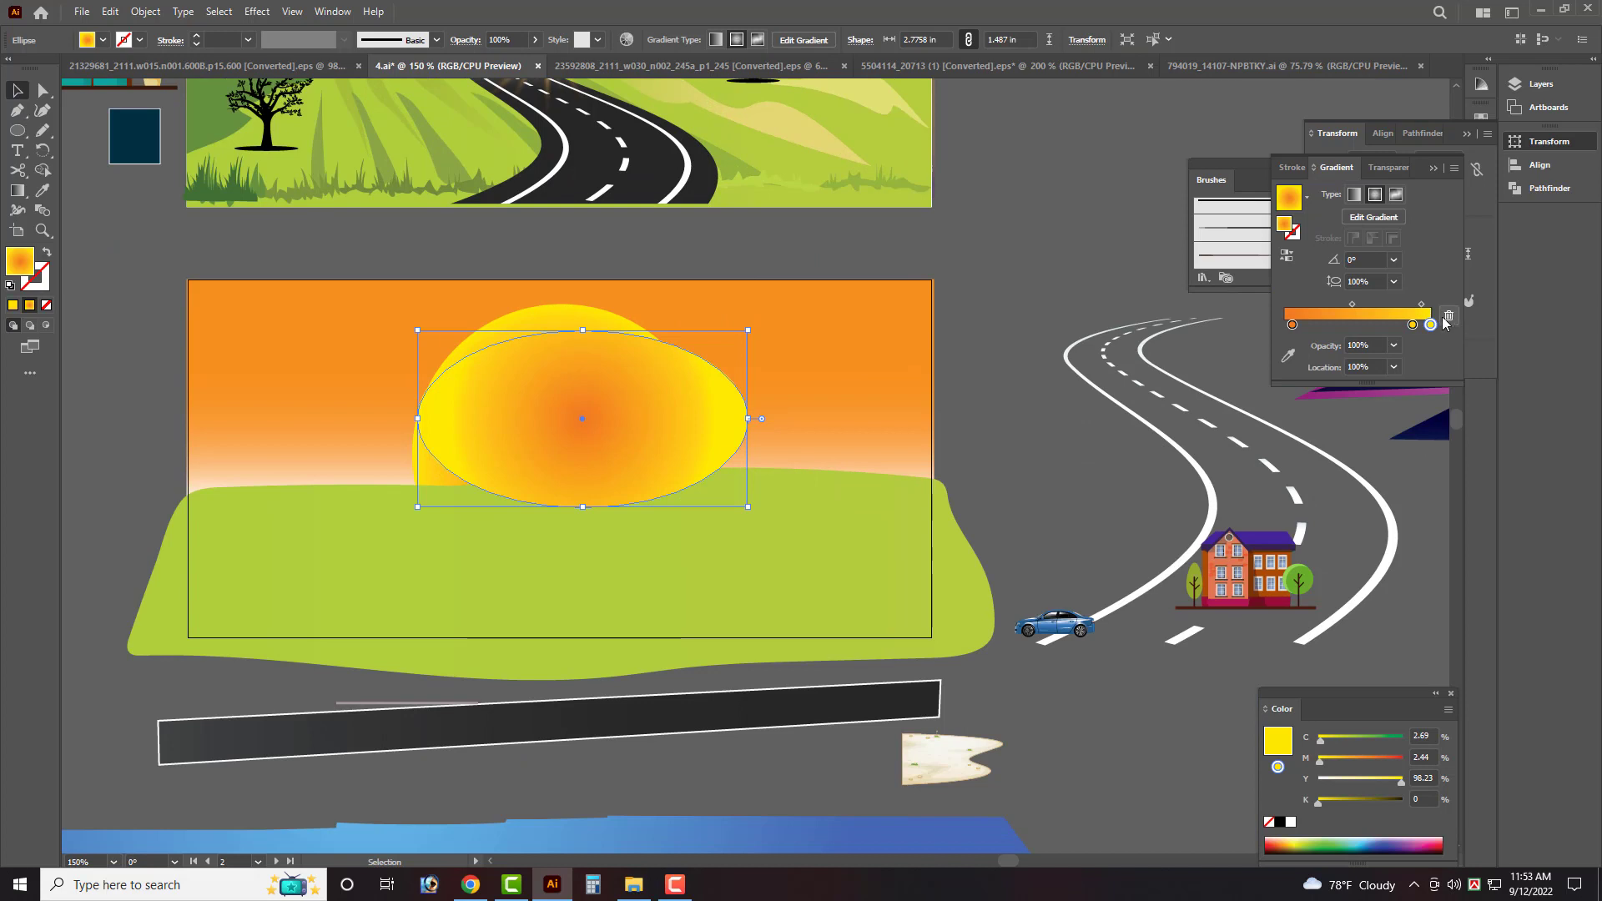
{"action": "left_click", "coordinate": [1446, 317]}
{"action": "left_click_drag", "start_coordinate": [1414, 325], "coordinate": [1457, 327]}
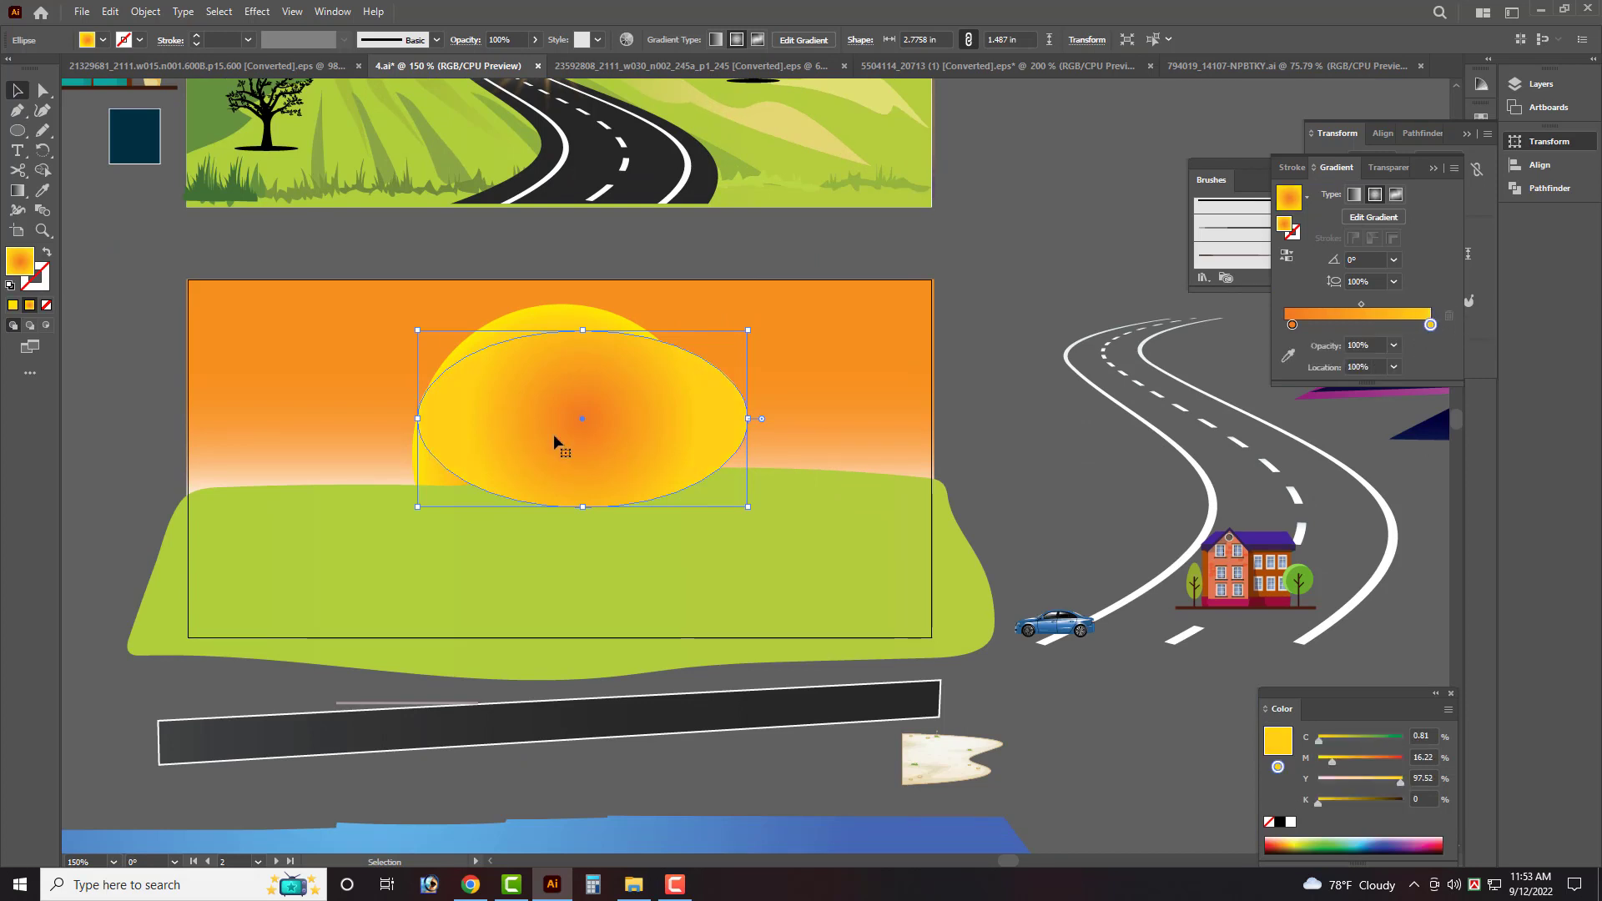
{"action": "left_click", "coordinate": [1291, 326]}
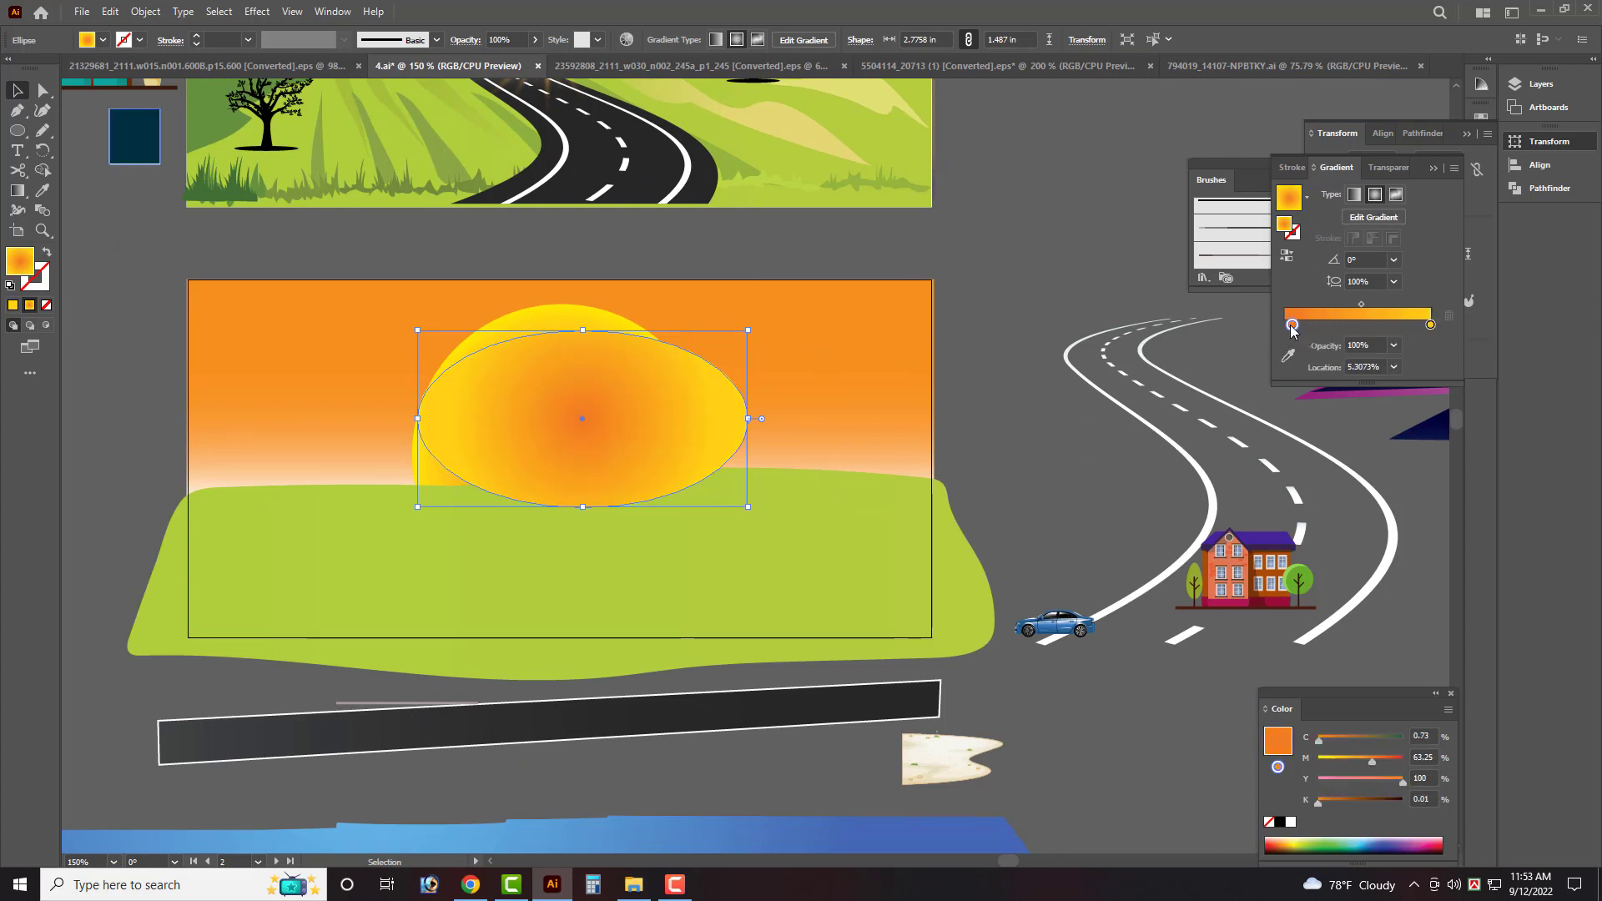
{"action": "double_click", "coordinate": [1291, 326]}
{"action": "left_click", "coordinate": [1313, 361]}
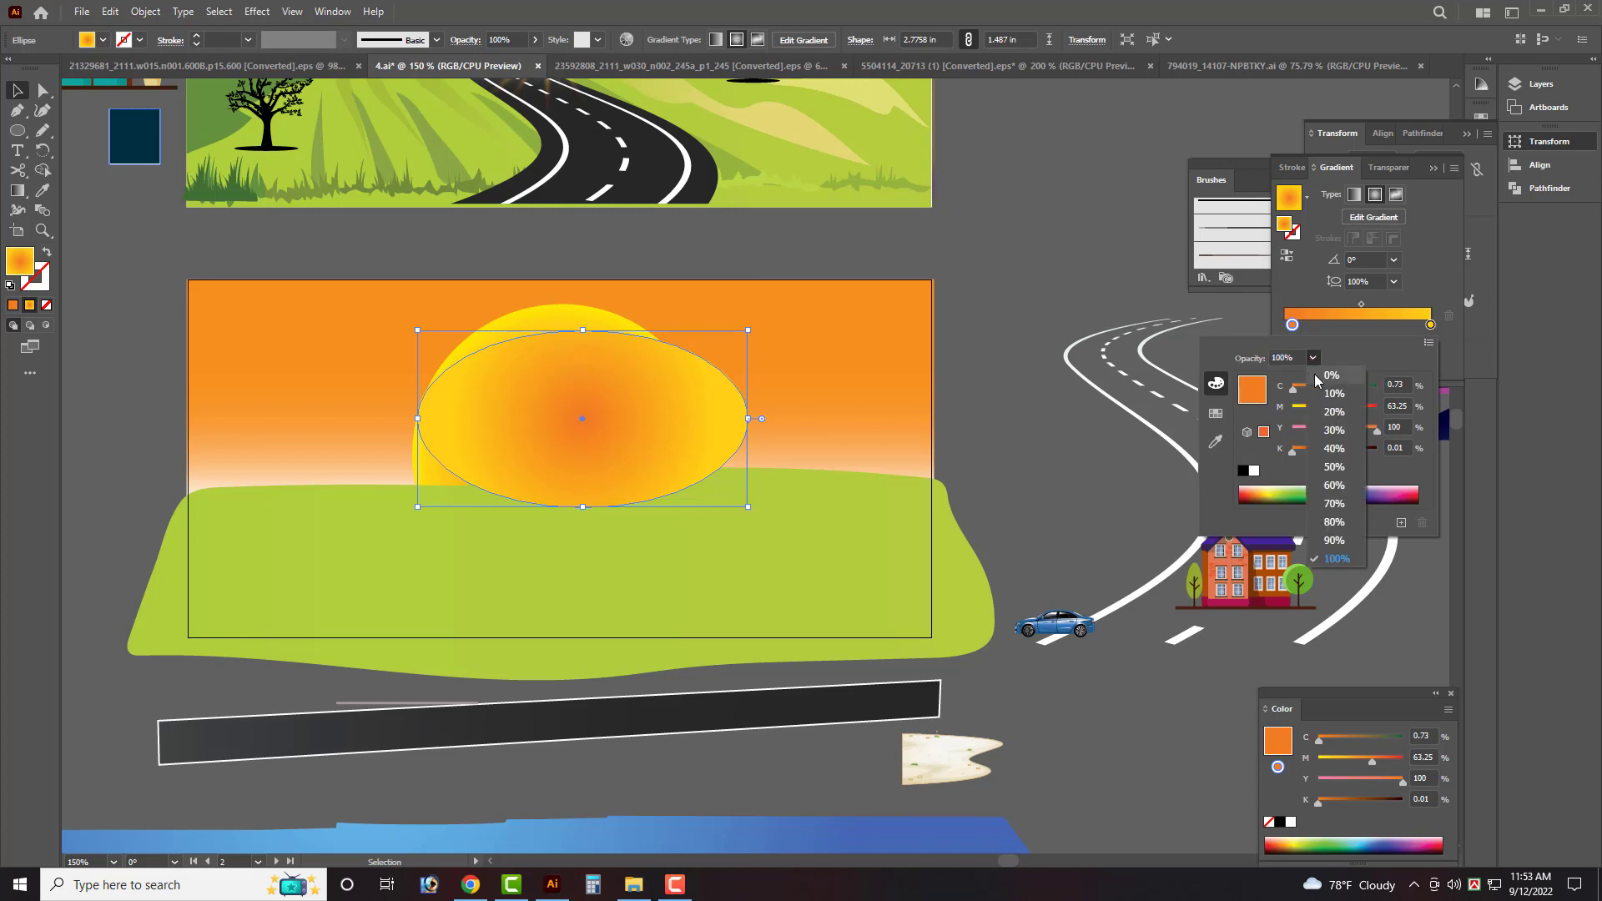
{"action": "key", "text": "Escape"}
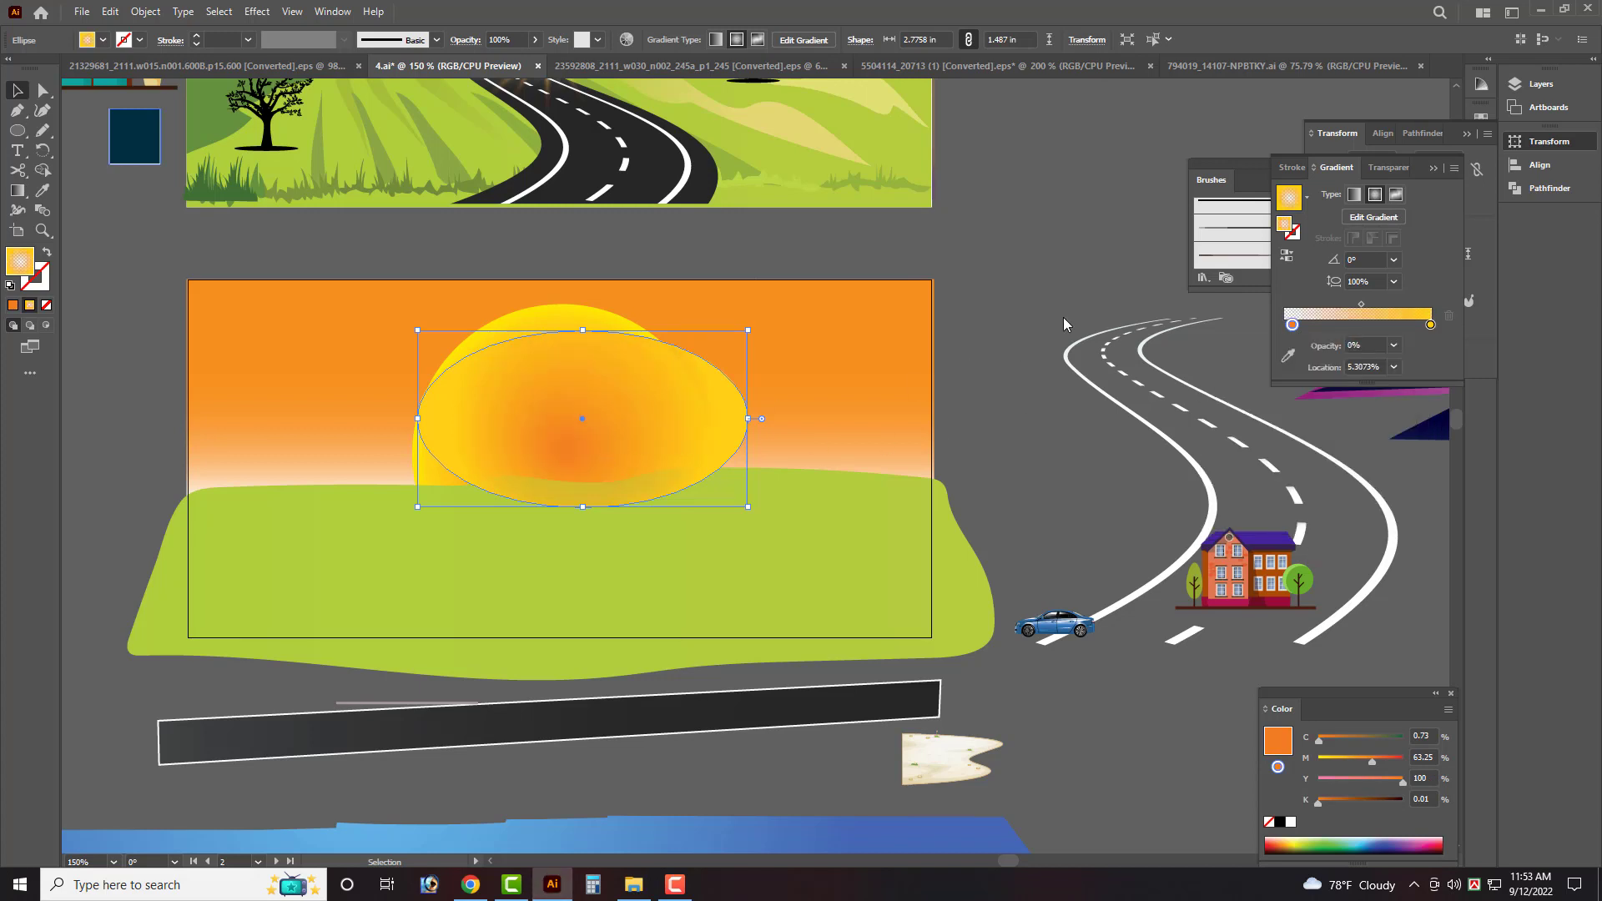
{"action": "left_click_drag", "start_coordinate": [677, 455], "coordinate": [1114, 300]}
{"action": "scroll", "coordinate": [1075, 304], "scroll_direction": "up", "scroll_amount": 1}
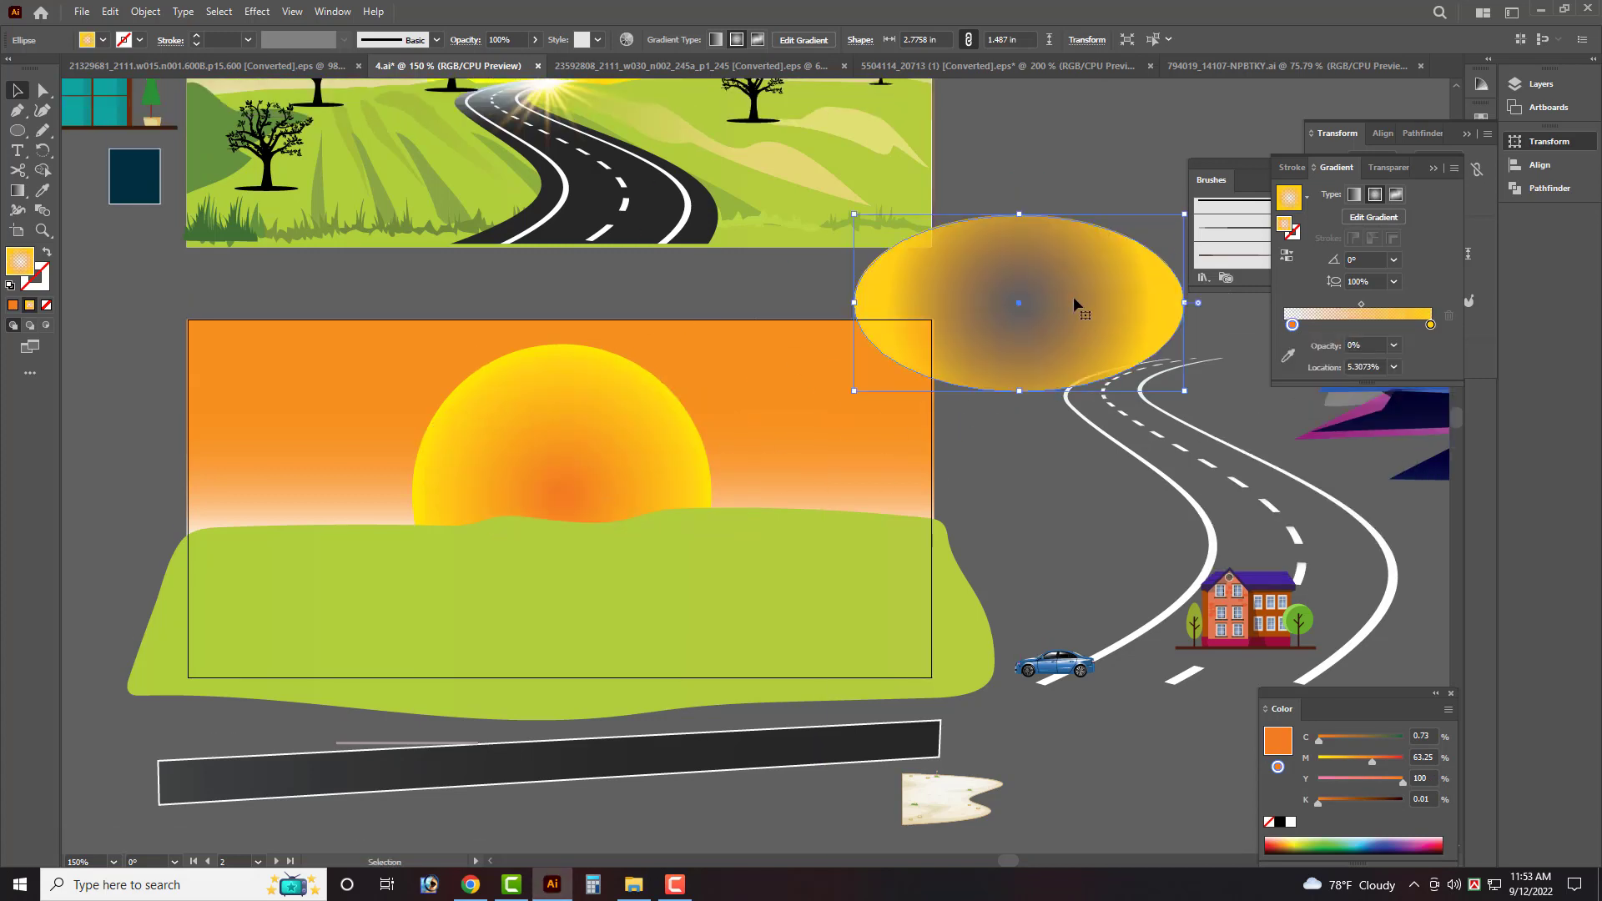
{"action": "mouse_move", "coordinate": [1295, 331]}
{"action": "left_mouse_down"}
{"action": "mouse_move", "coordinate": [1399, 326]}
{"action": "mouse_move", "coordinate": [1312, 335]}
{"action": "left_mouse_up"}
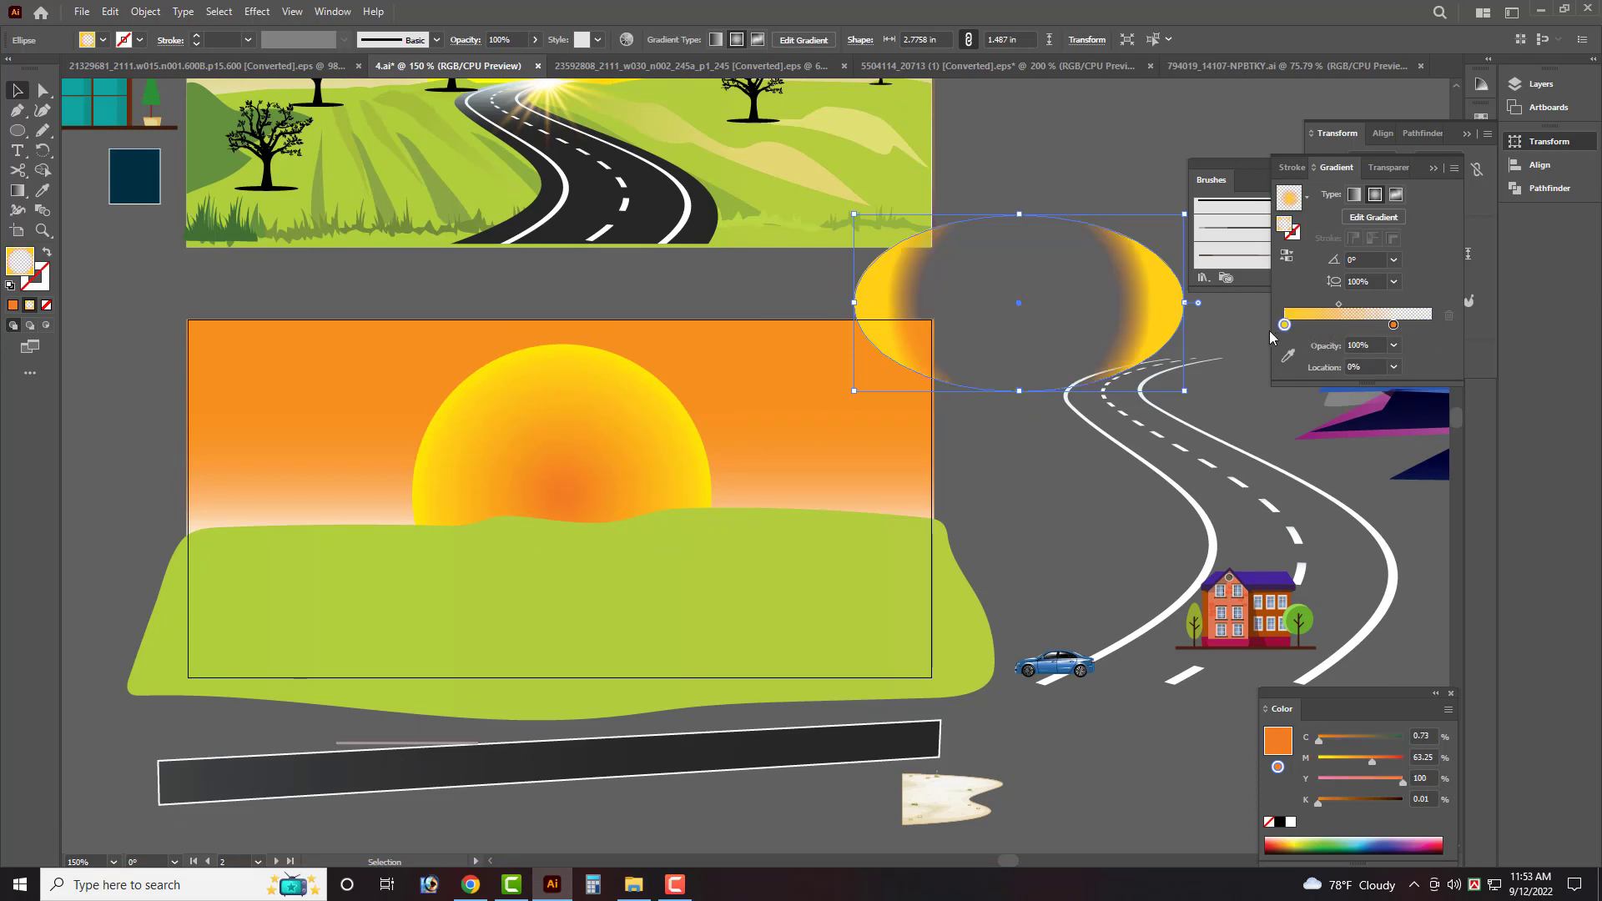
Make the outer stop white, place the glow on the sun behind the grass, and preview.
{"action": "left_click", "coordinate": [1394, 325]}
{"action": "double_click", "coordinate": [1393, 327]}
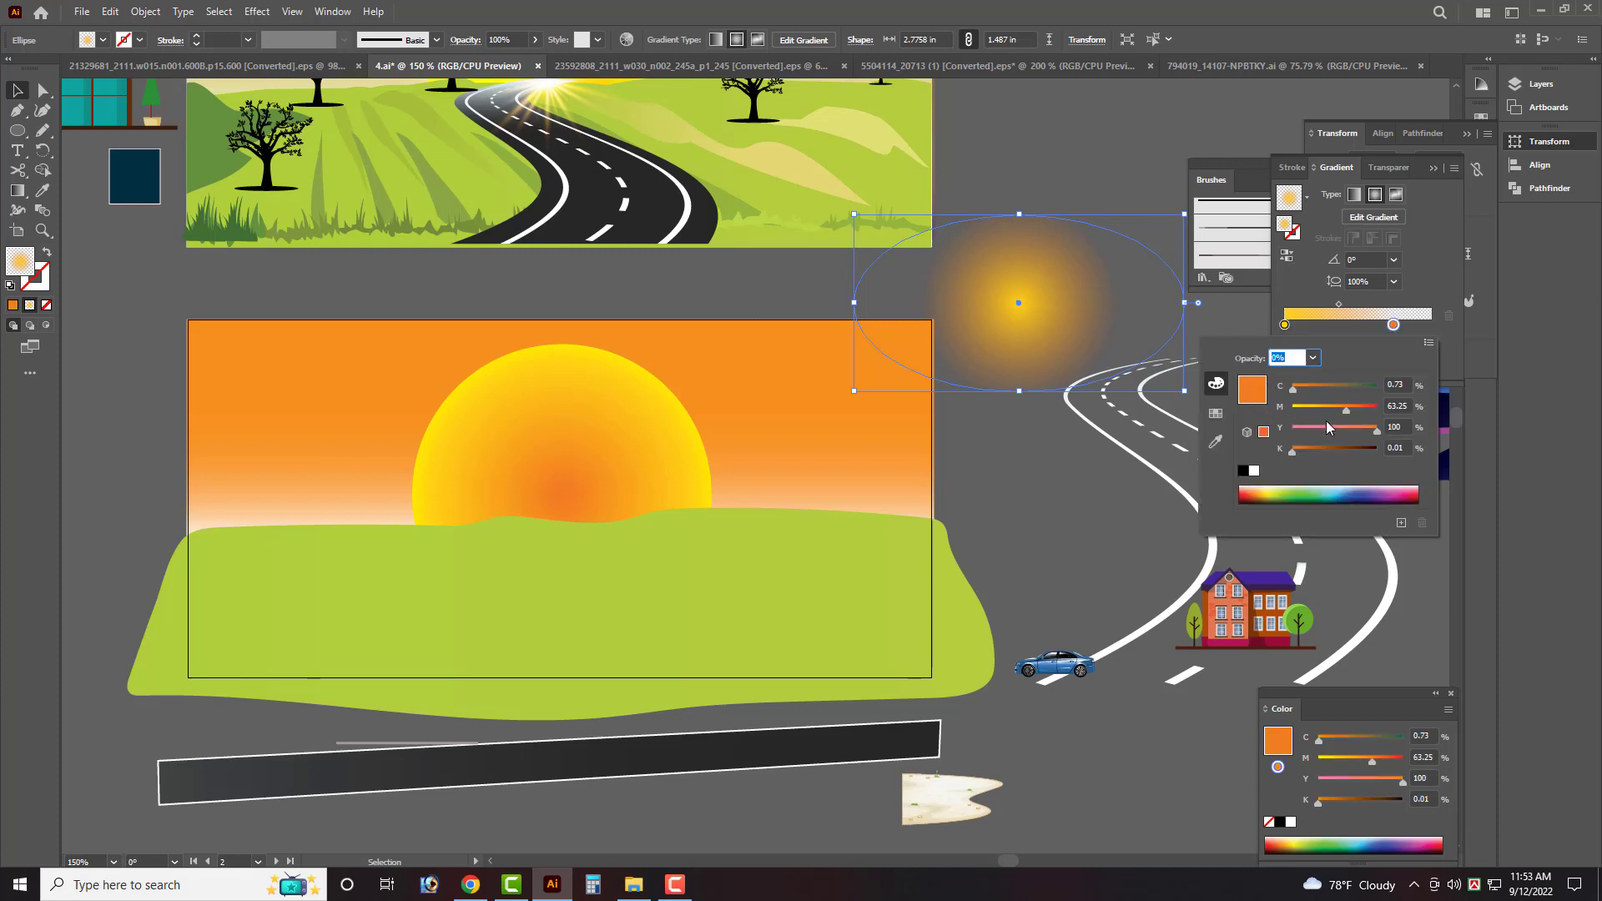
{"action": "left_click", "coordinate": [1253, 472]}
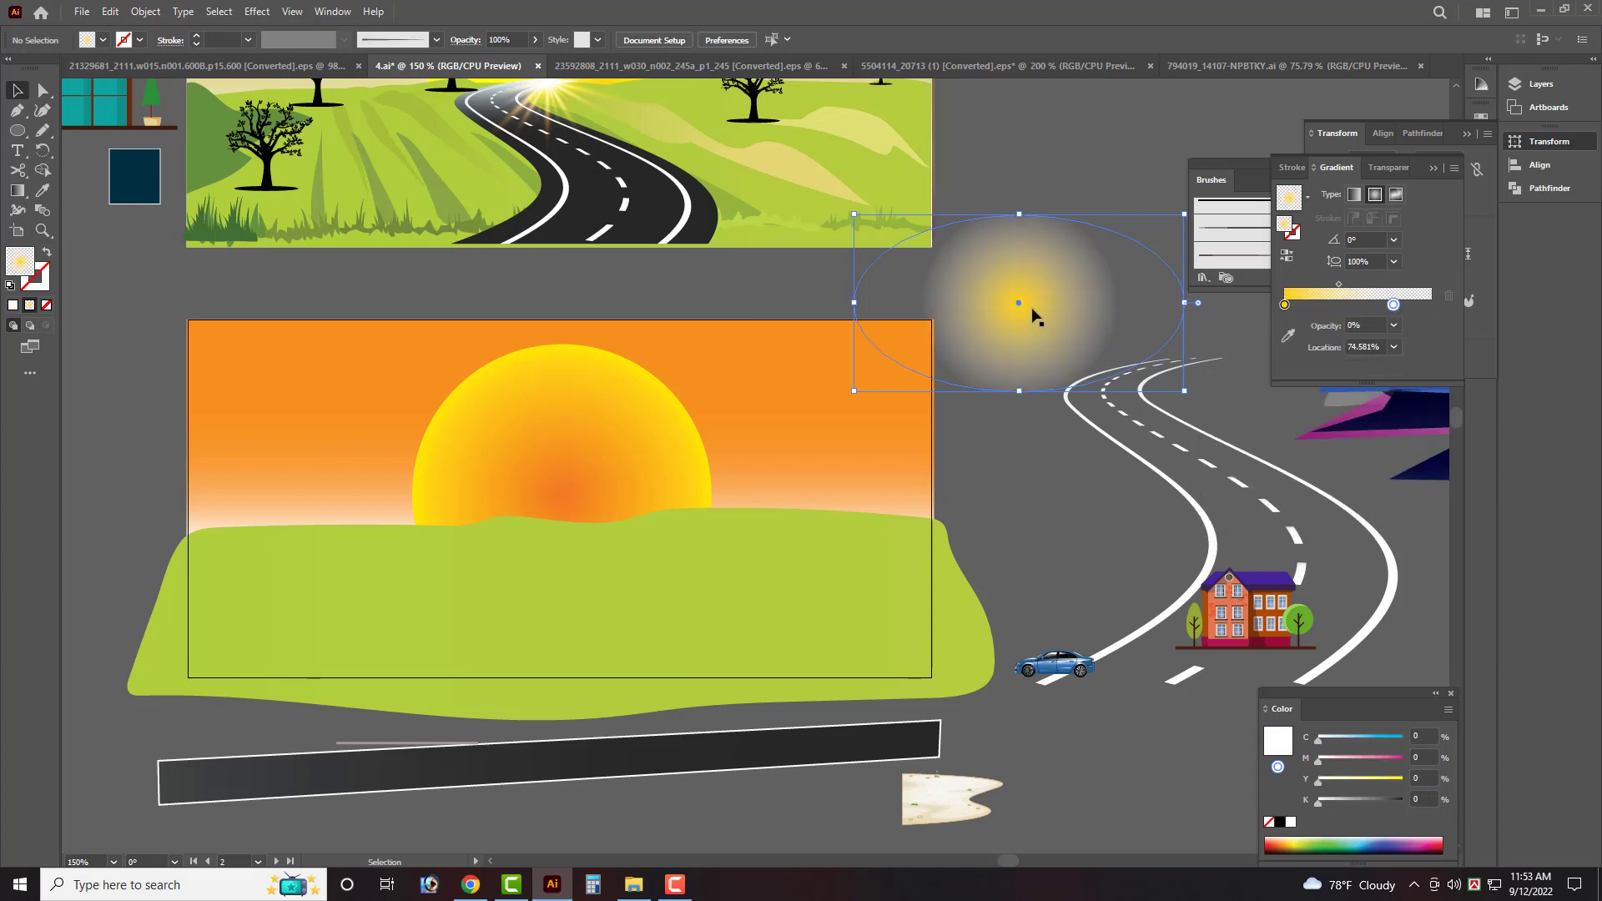
{"action": "left_click_drag", "start_coordinate": [1033, 311], "coordinate": [612, 511]}
{"action": "scroll", "coordinate": [1022, 516], "scroll_direction": "down", "scroll_amount": 1}
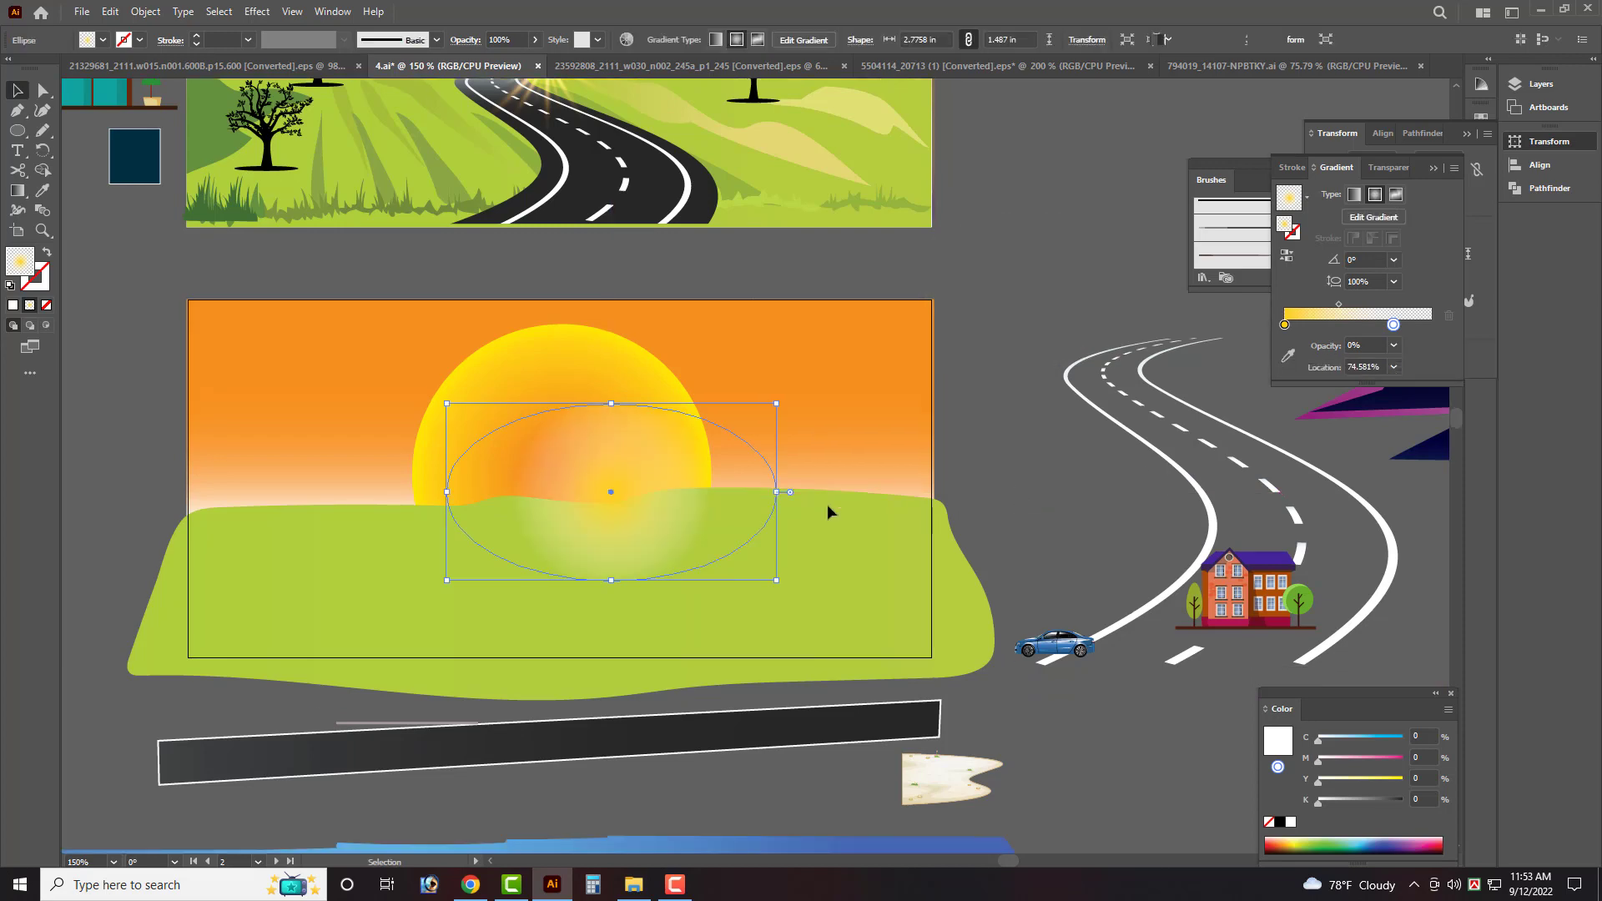
{"action": "key", "text": "ctrl+["}
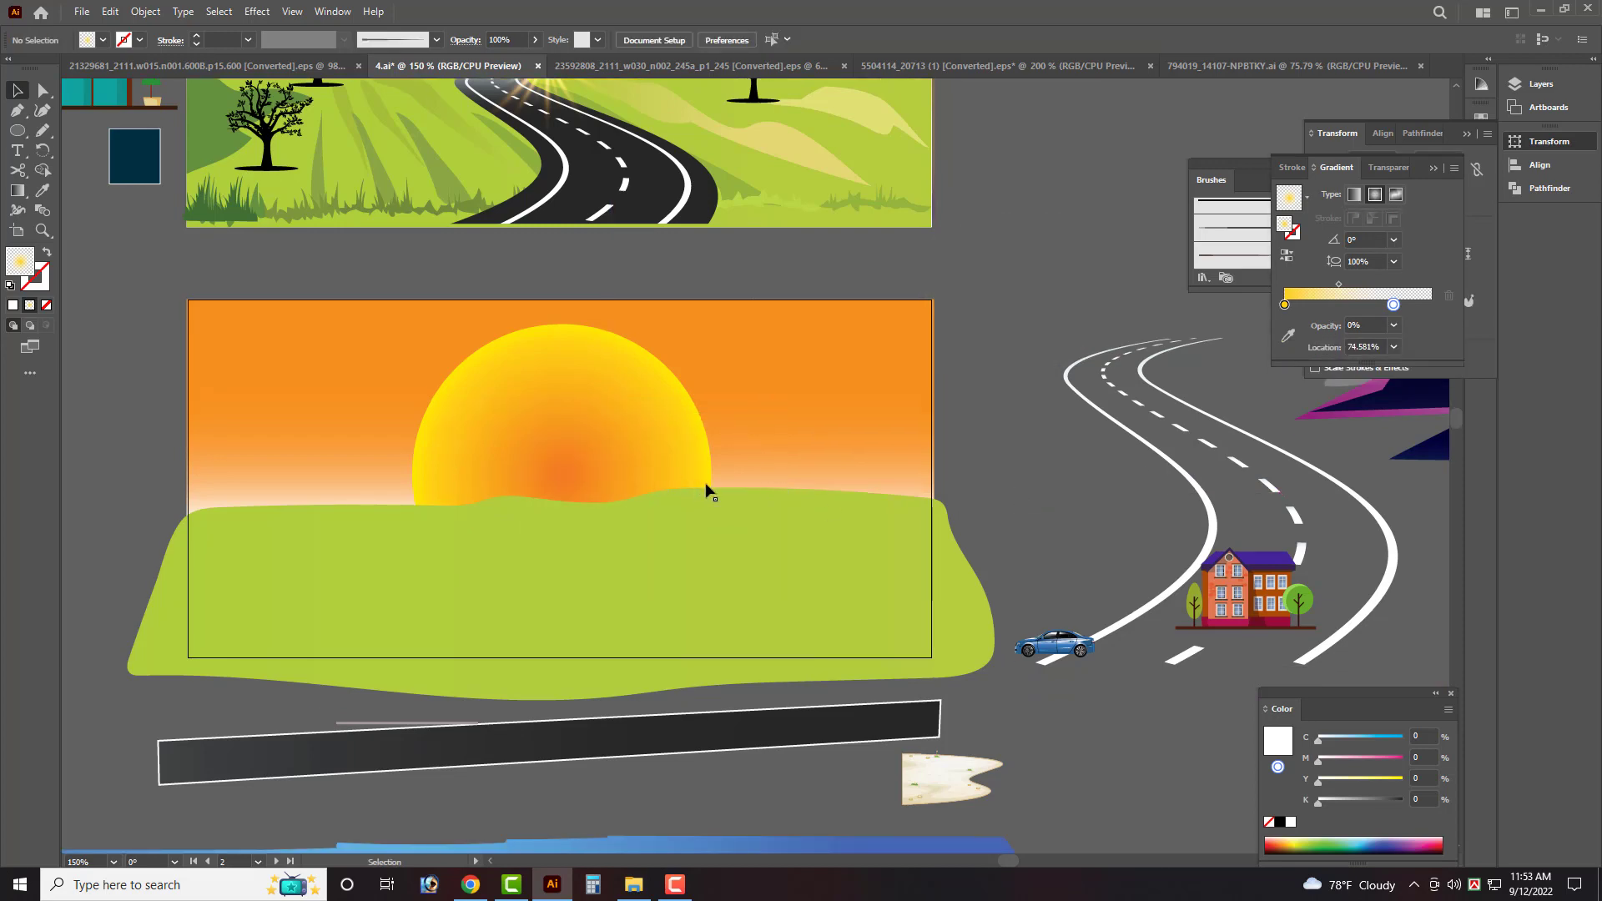
{"action": "key", "text": "Tab"}
{"action": "key", "text": "ctrl+minus"}
{"action": "key", "text": "ctrl+minus"}
{"action": "key", "text": "ctrl+minus"}
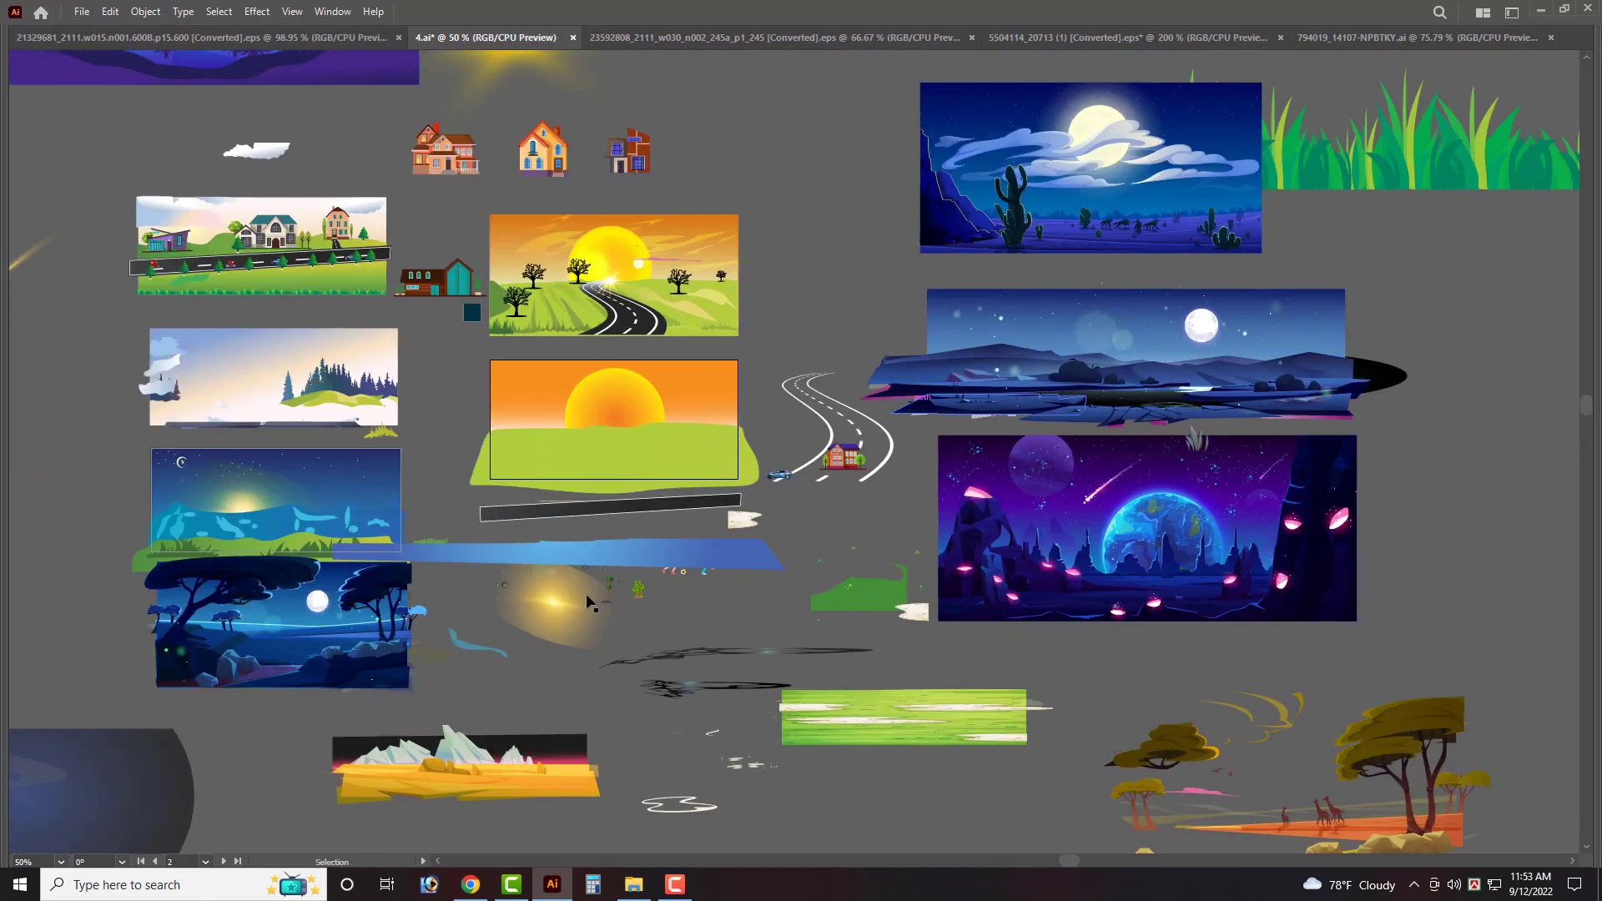
Move the glow ellipse onto the sun, centre it, and resize it from its corner.
{"action": "scroll", "coordinate": [590, 601], "scroll_direction": "up", "scroll_amount": 1}
{"action": "left_click_drag", "start_coordinate": [546, 632], "coordinate": [639, 367]}
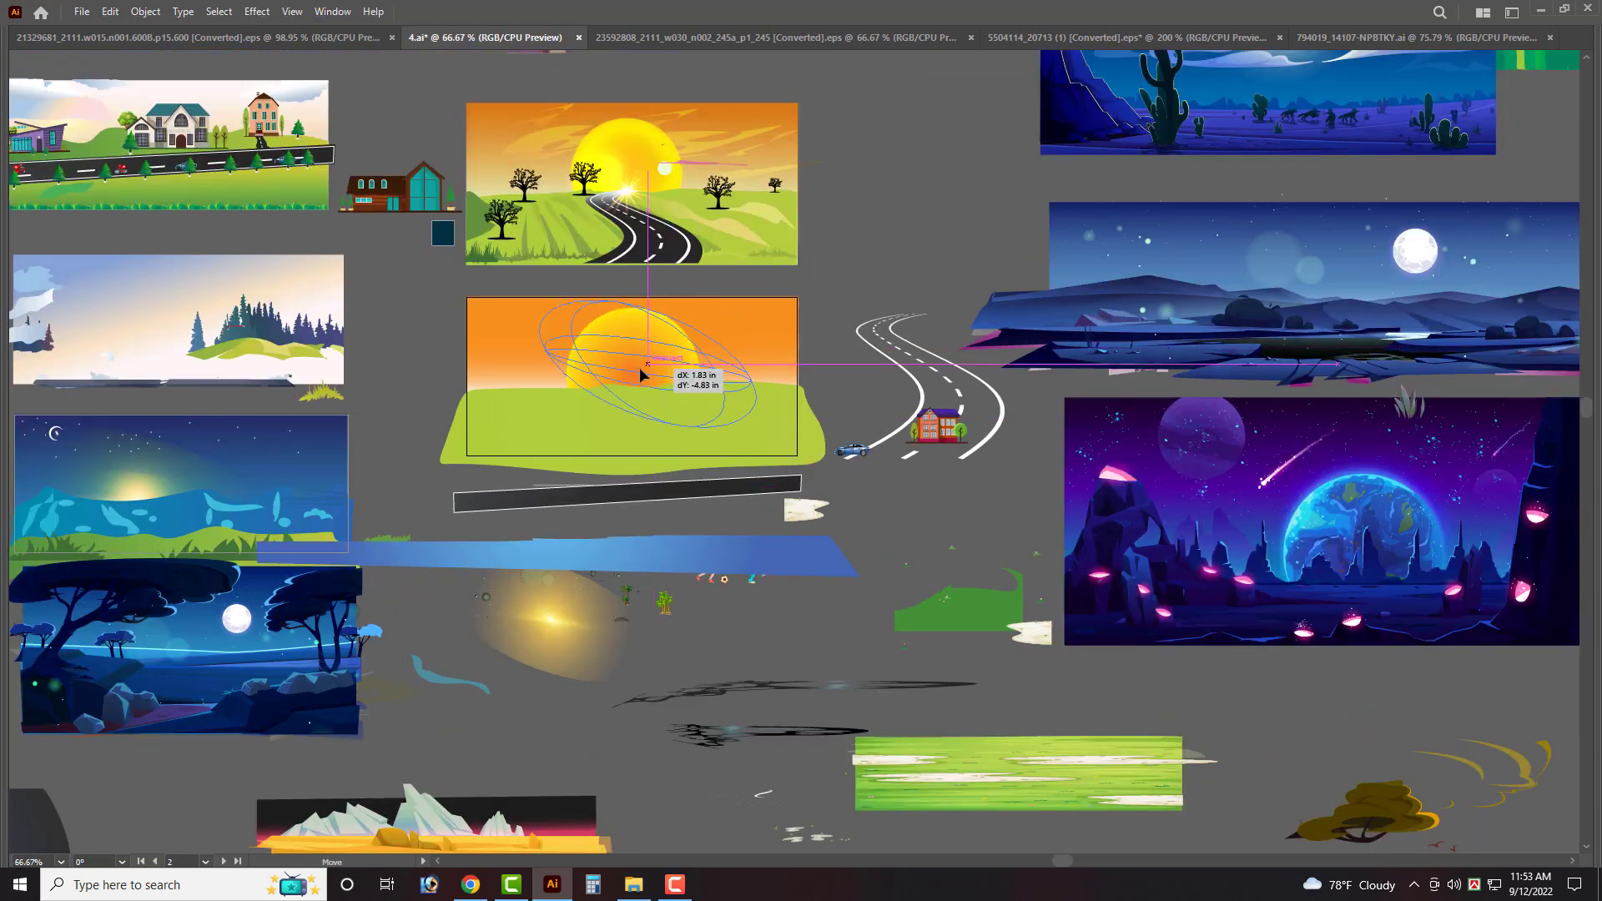
{"action": "scroll", "coordinate": [639, 367], "scroll_direction": "up", "scroll_amount": 2}
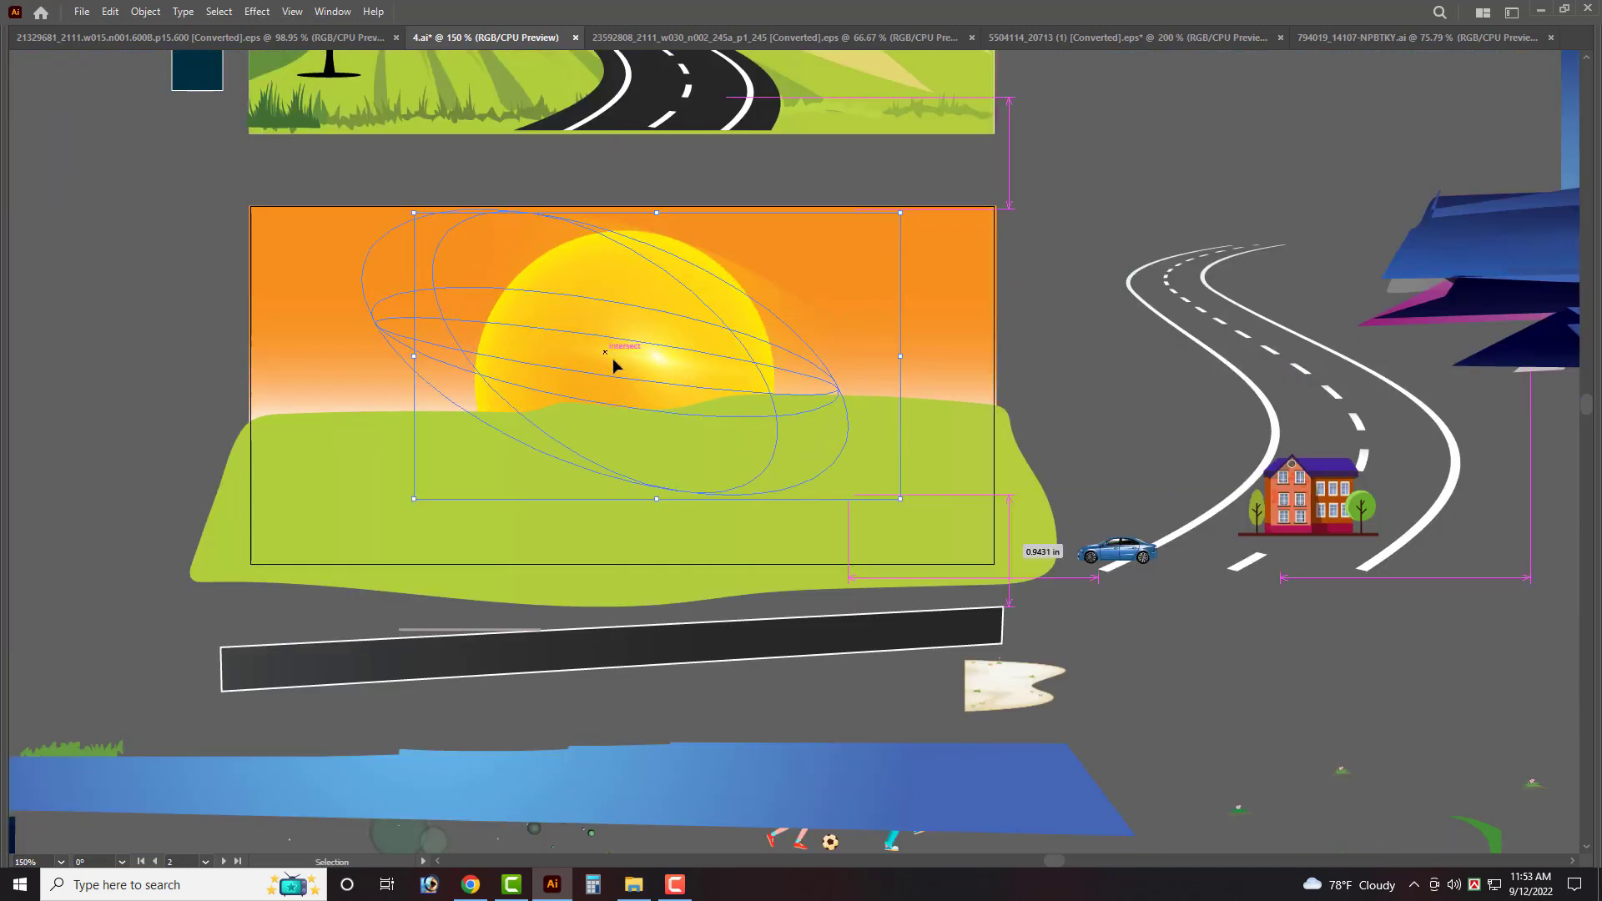
{"action": "left_click_drag", "start_coordinate": [612, 364], "coordinate": [559, 360]}
{"action": "left_click_drag", "start_coordinate": [364, 495], "coordinate": [333, 522]}
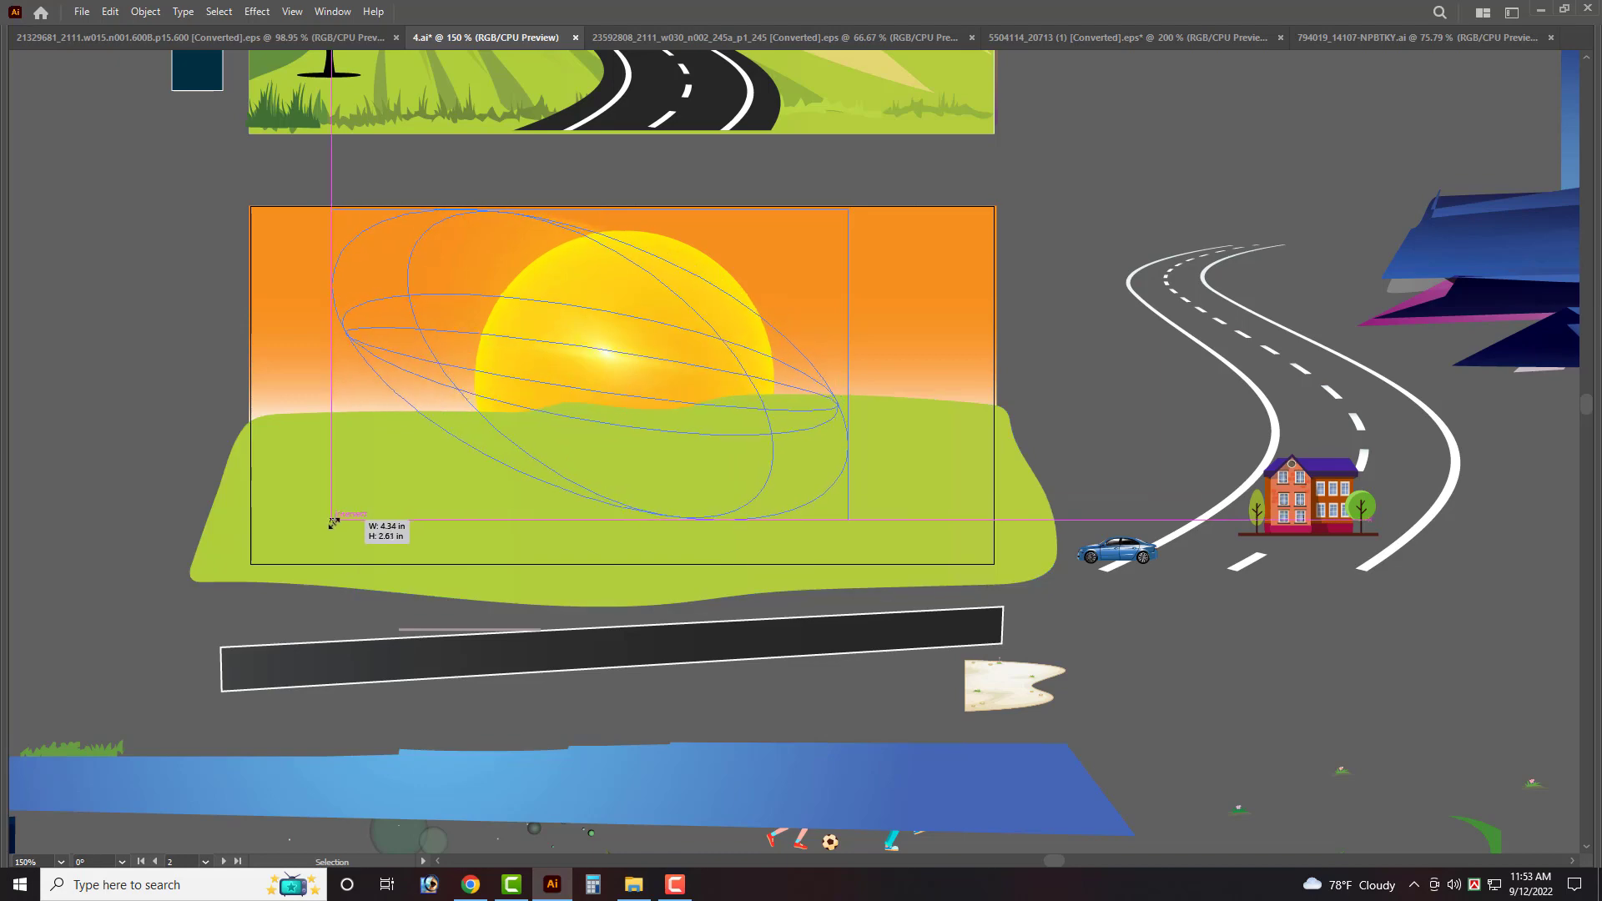
{"action": "left_click", "coordinate": [77, 402]}
Bring a starburst lens flare onto the sunset artboard and enlarge it around its centre.
{"action": "scroll", "coordinate": [368, 429], "scroll_direction": "up", "scroll_amount": 1}
{"action": "scroll", "coordinate": [631, 418], "scroll_direction": "down", "scroll_amount": 3}
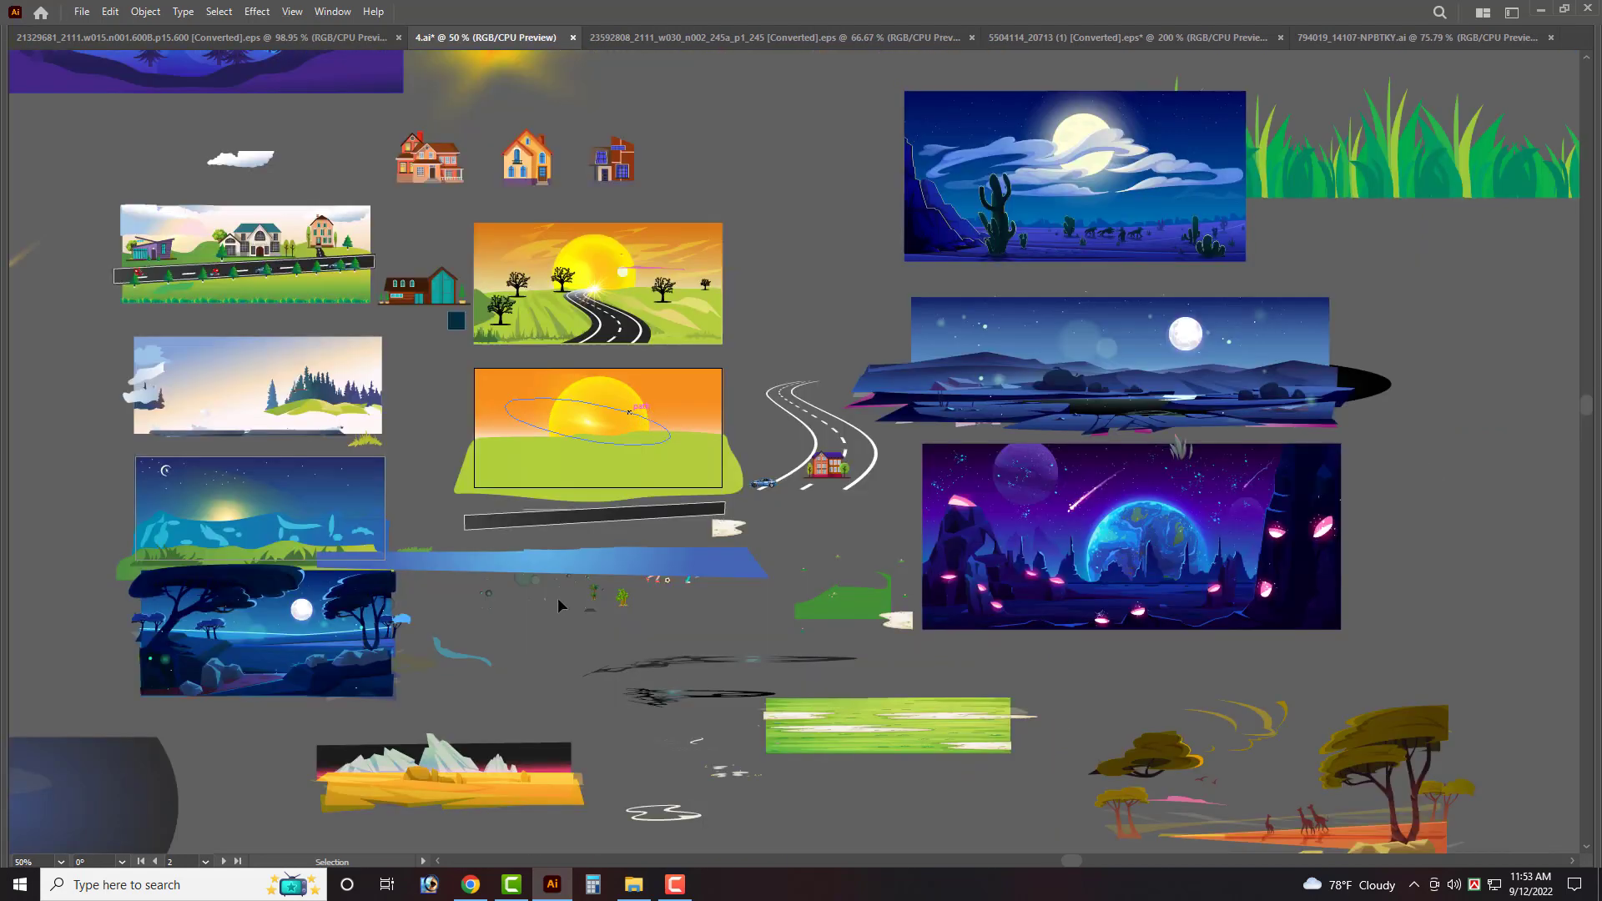
{"action": "scroll", "coordinate": [568, 607], "scroll_direction": "down", "scroll_amount": 5}
{"action": "scroll", "coordinate": [601, 643], "scroll_direction": "down", "scroll_amount": 3}
{"action": "scroll", "coordinate": [679, 699], "scroll_direction": "up", "scroll_amount": 1}
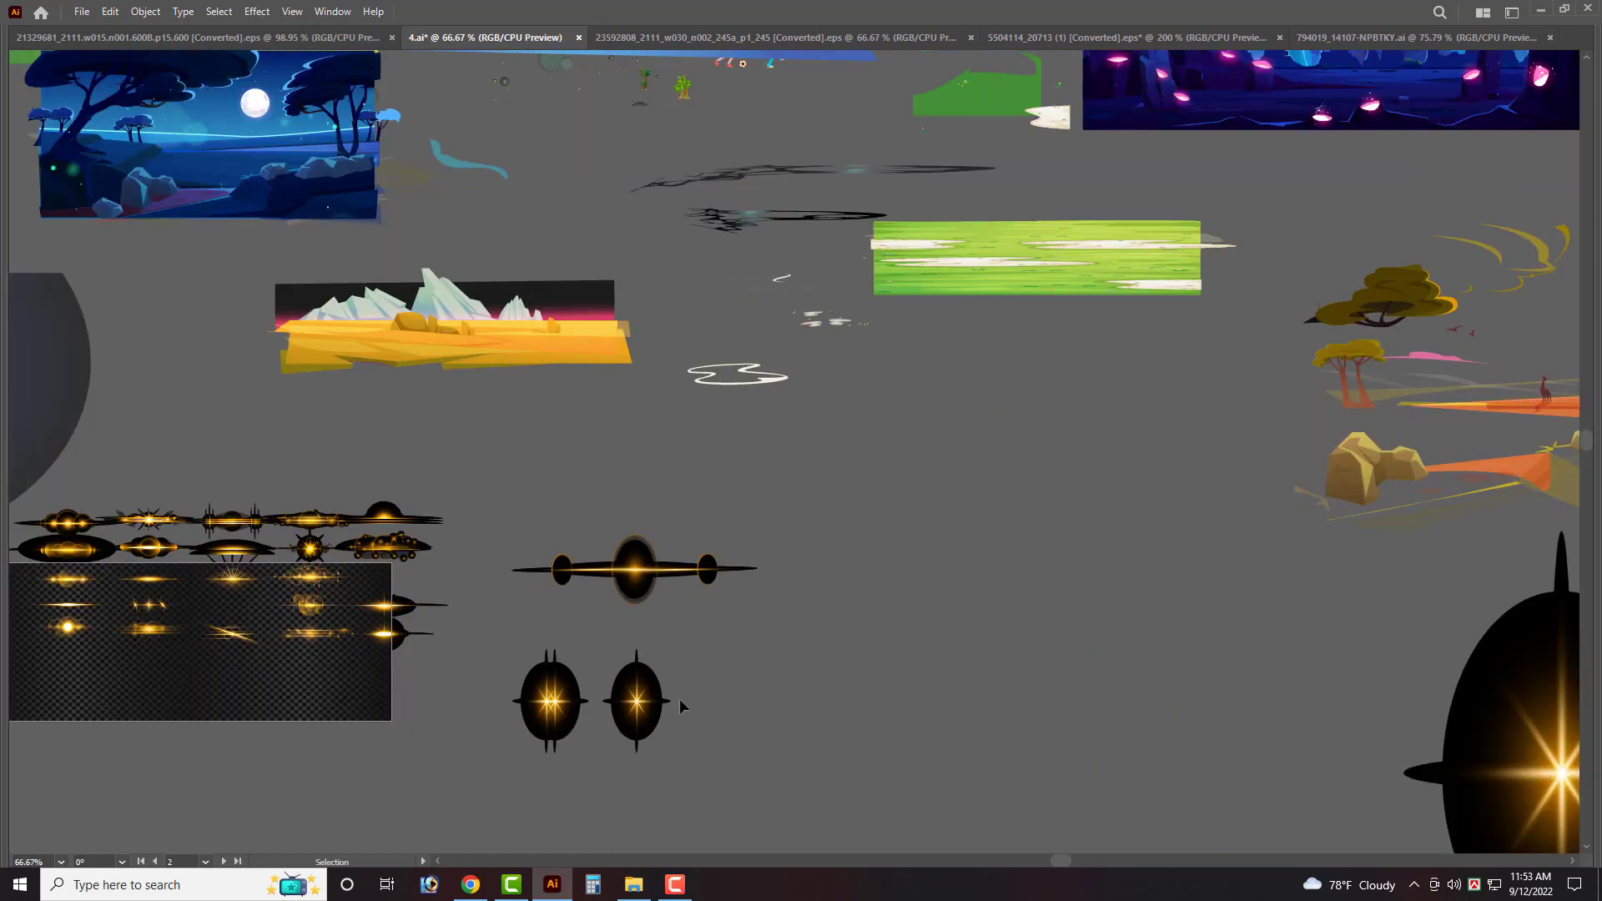
{"action": "scroll", "coordinate": [679, 698], "scroll_direction": "down", "scroll_amount": 1}
{"action": "scroll", "coordinate": [653, 657], "scroll_direction": "down", "scroll_amount": 1}
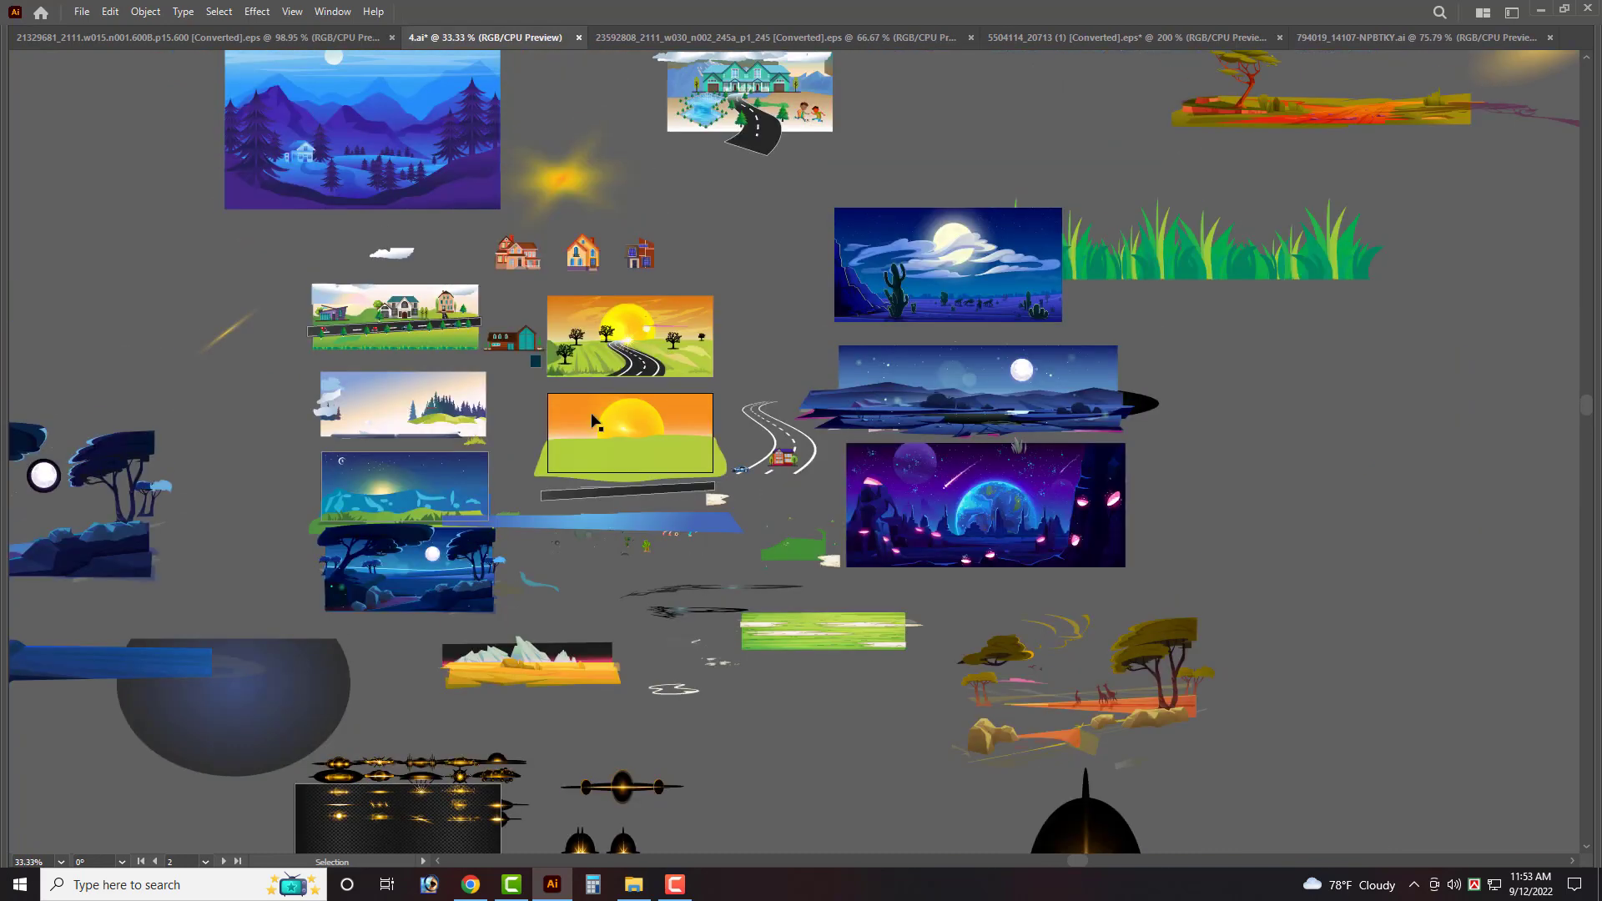
{"action": "scroll", "coordinate": [594, 422], "scroll_direction": "up", "scroll_amount": 2}
{"action": "mouse_move", "coordinate": [659, 455]}
{"action": "left_mouse_down"}
{"action": "mouse_move", "coordinate": [668, 277]}
{"action": "mouse_move", "coordinate": [680, 466]}
{"action": "left_mouse_up"}
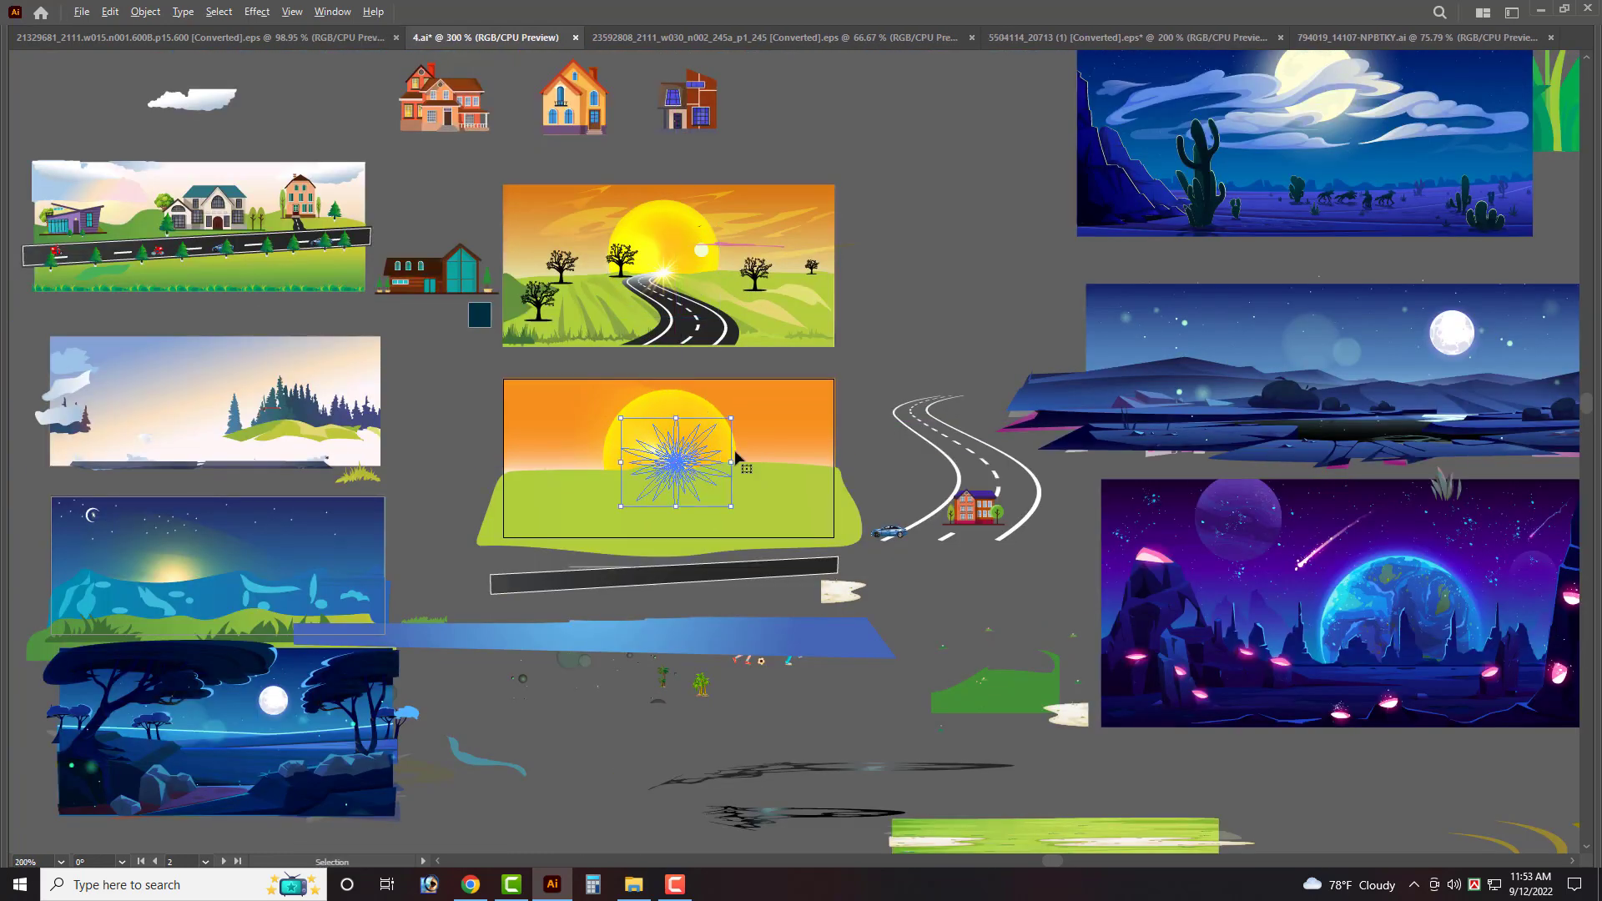
{"action": "scroll", "coordinate": [737, 456], "scroll_direction": "up", "scroll_amount": 1}
{"action": "left_click_drag", "start_coordinate": [866, 445], "coordinate": [913, 445]}
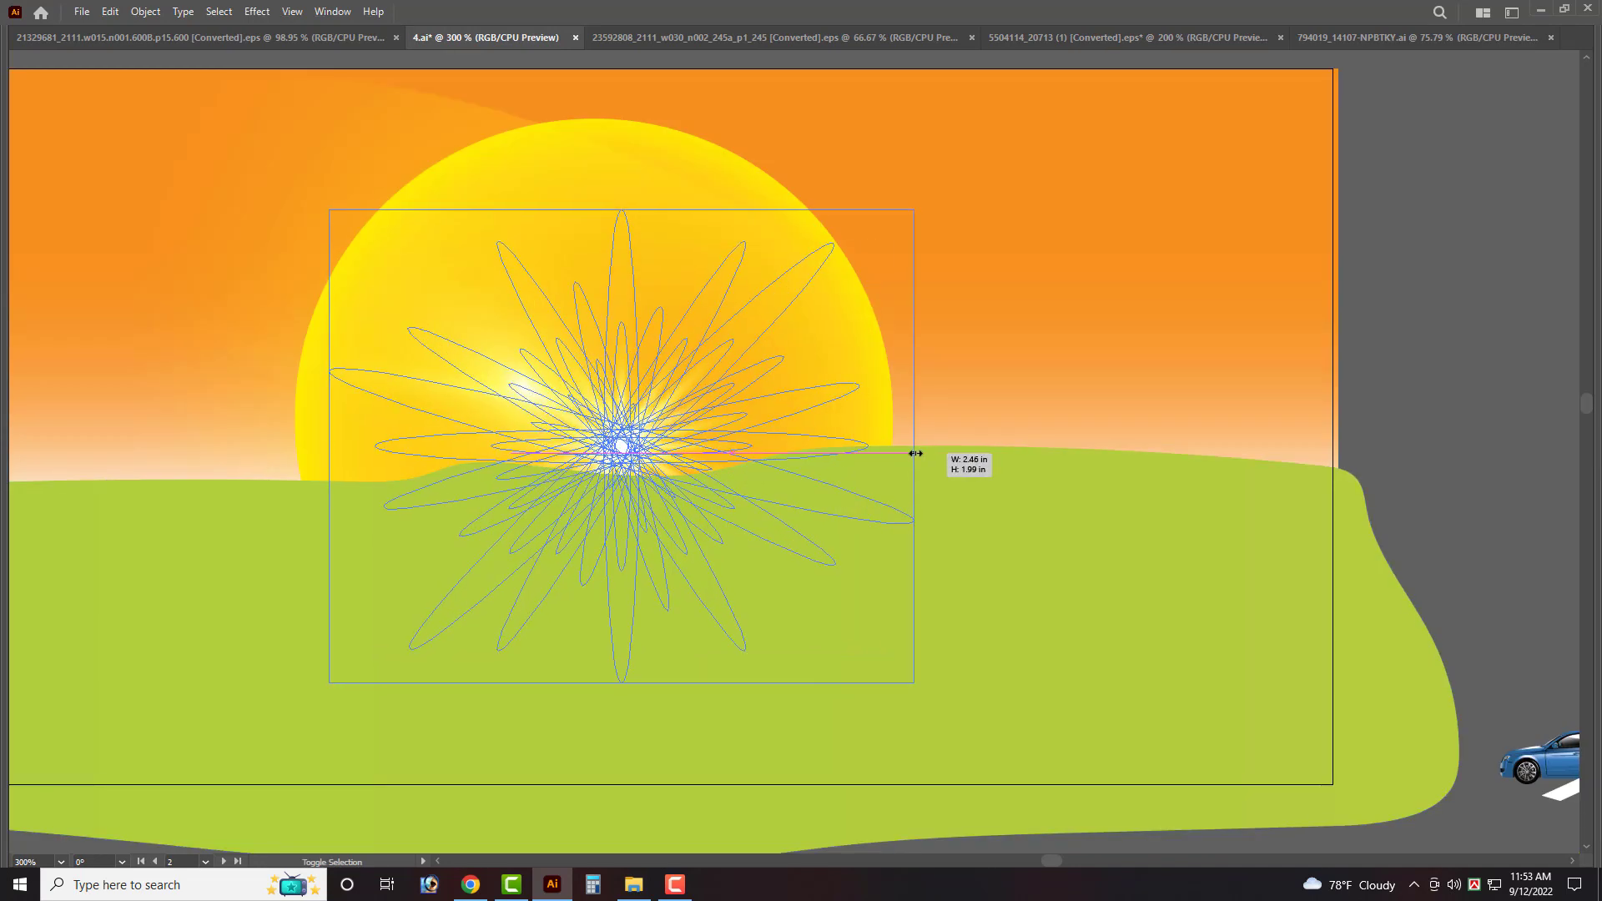
{"action": "left_click_drag", "start_coordinate": [582, 443], "coordinate": [515, 453]}
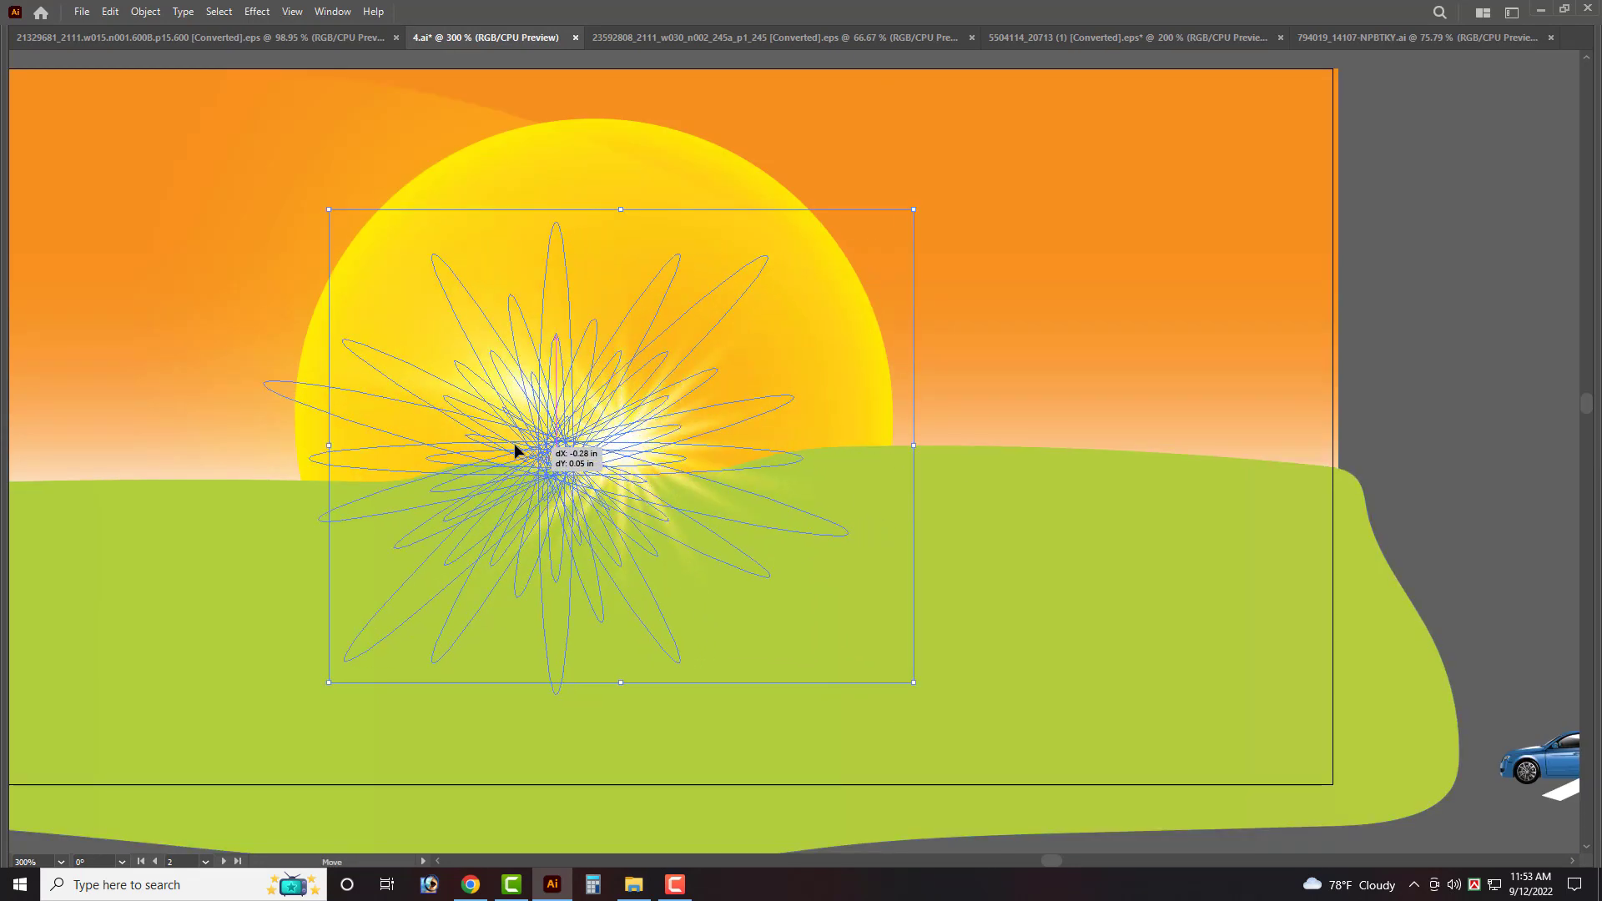
Zoom out to the full artboard and shift the flare onto the horizon line.
{"action": "key", "text": "ctrl+1"}
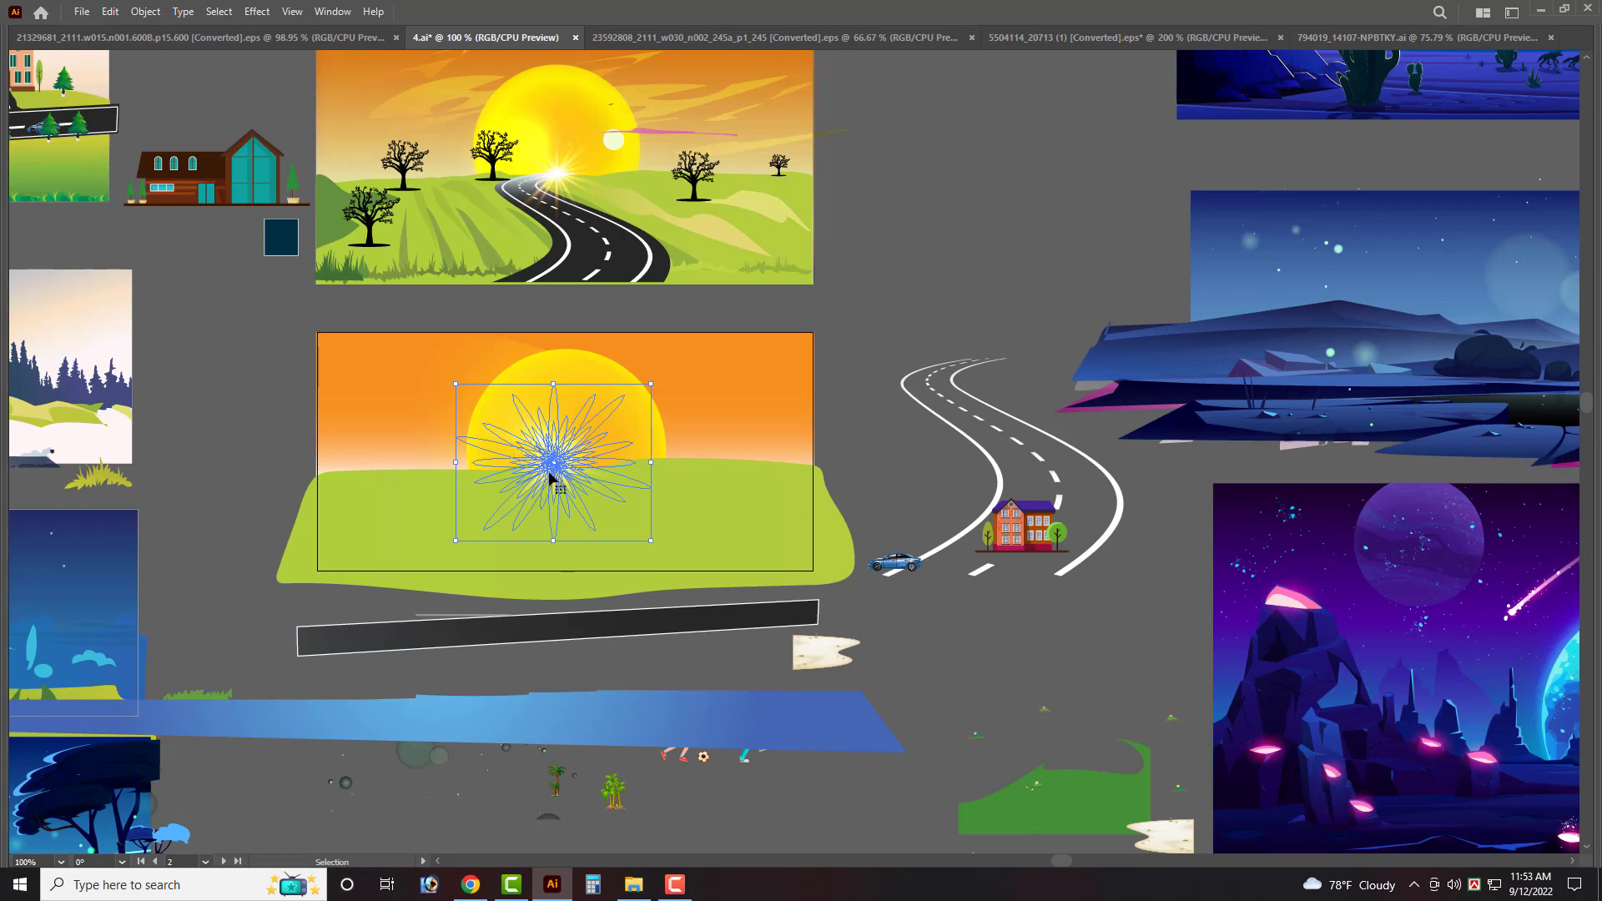
{"action": "left_click_drag", "start_coordinate": [550, 478], "coordinate": [592, 481]}
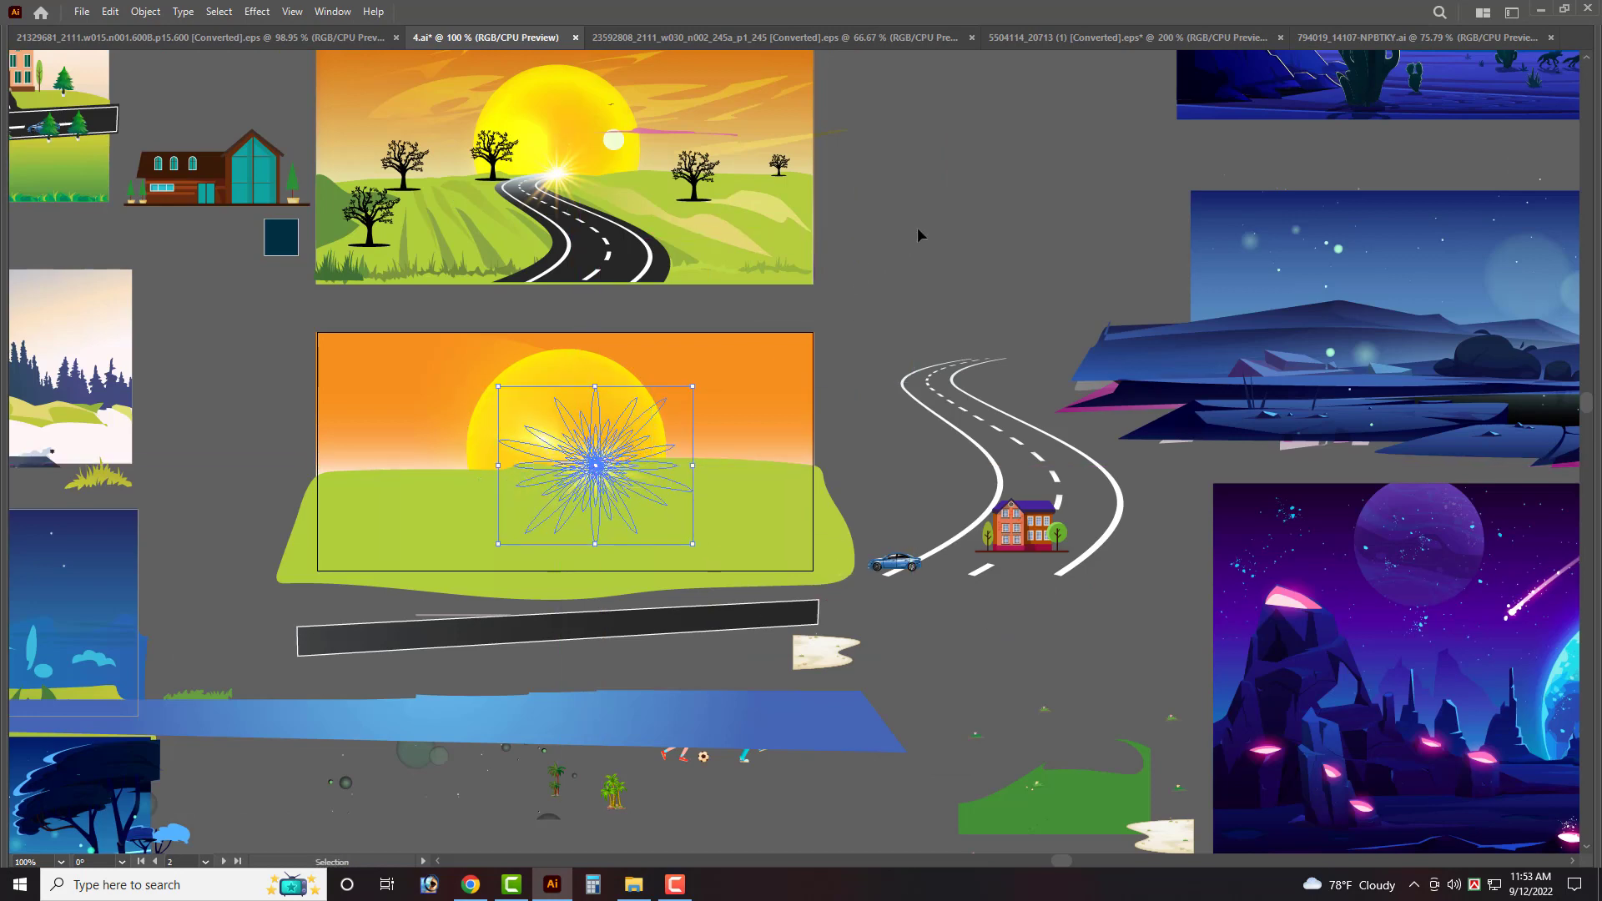
{"action": "left_click", "coordinate": [870, 388]}
{"action": "scroll", "coordinate": [888, 386], "scroll_direction": "down", "scroll_amount": 1}
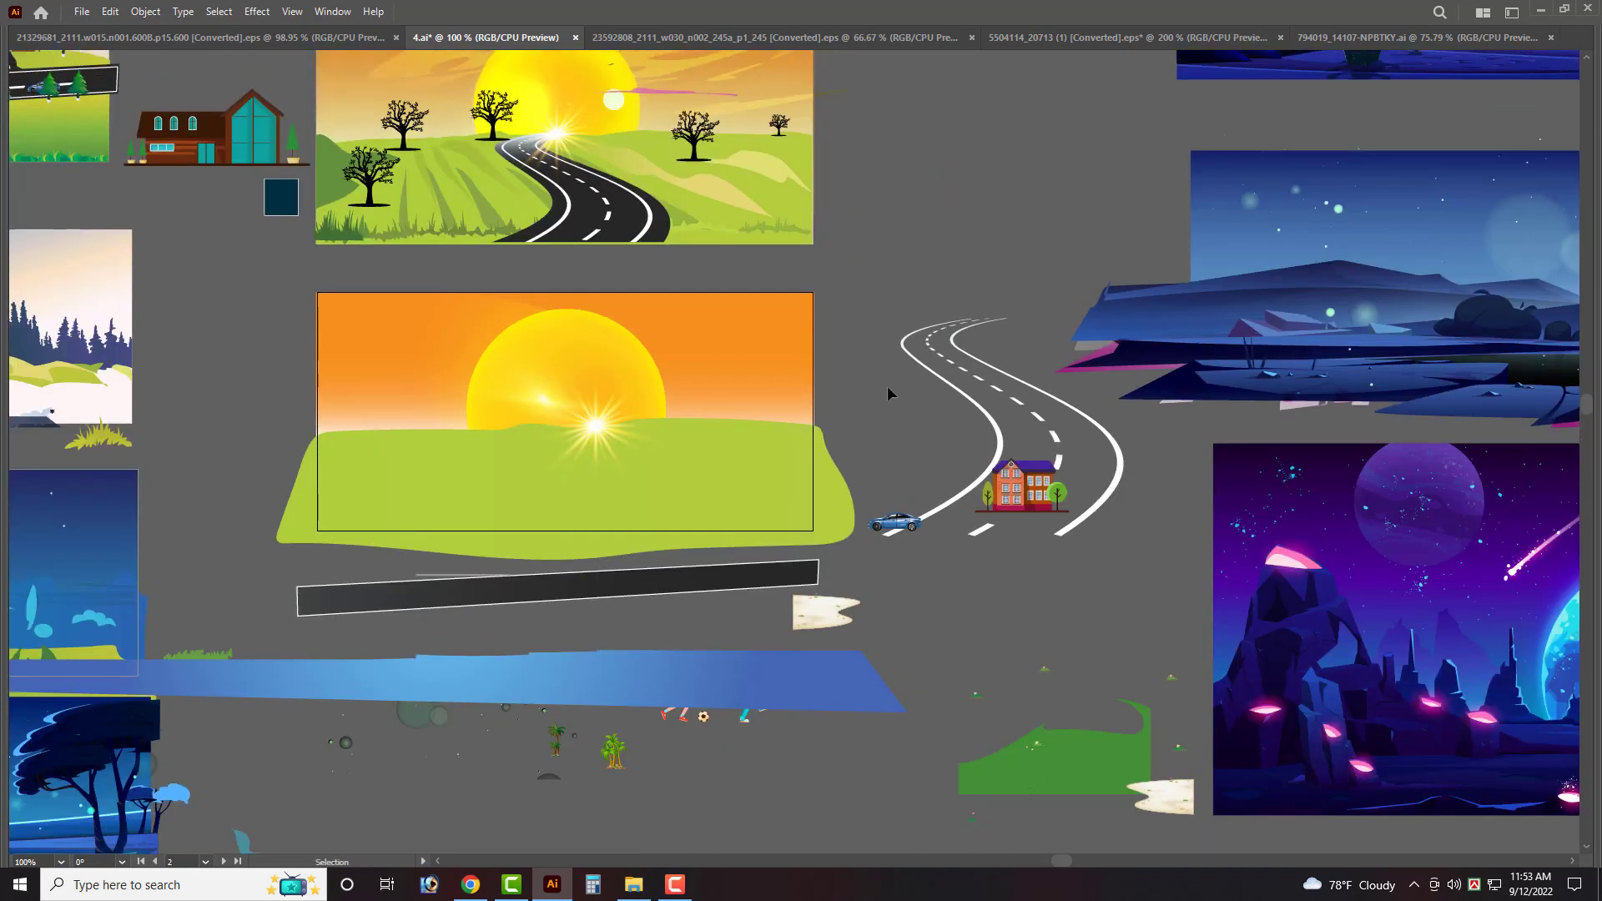
{"action": "scroll", "coordinate": [888, 385], "scroll_direction": "up", "scroll_amount": 2}
{"action": "scroll", "coordinate": [888, 385], "scroll_direction": "up", "scroll_amount": 2}
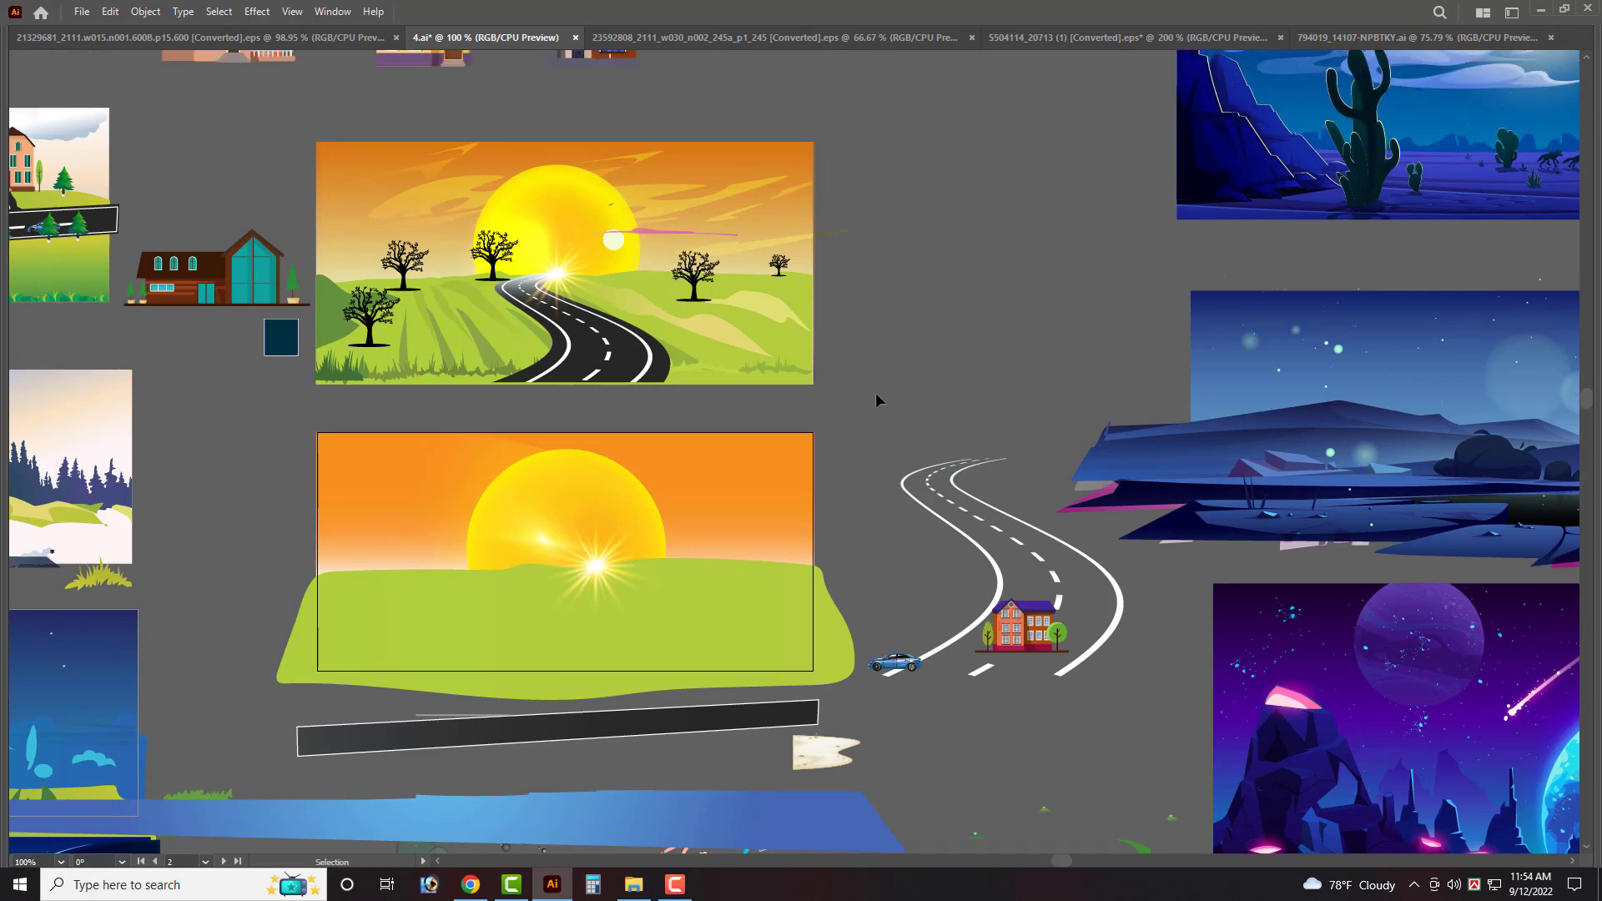
{"action": "scroll", "coordinate": [874, 399], "scroll_direction": "down", "scroll_amount": 3}
{"action": "scroll", "coordinate": [560, 572], "scroll_direction": "up", "scroll_amount": 5}
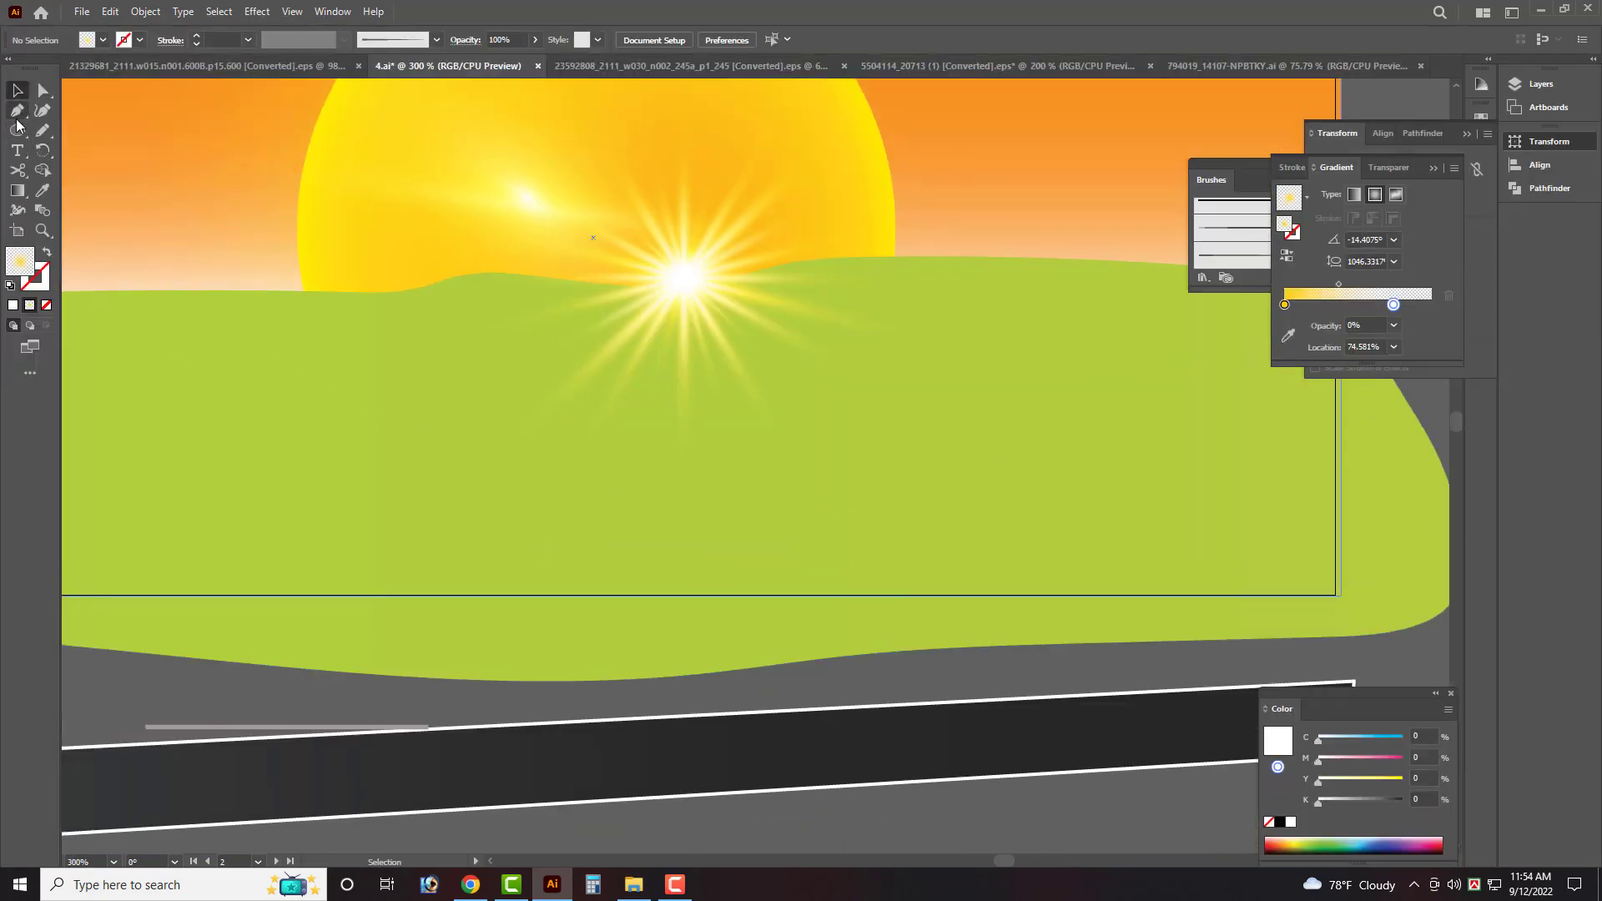
{"action": "key", "text": "p"}
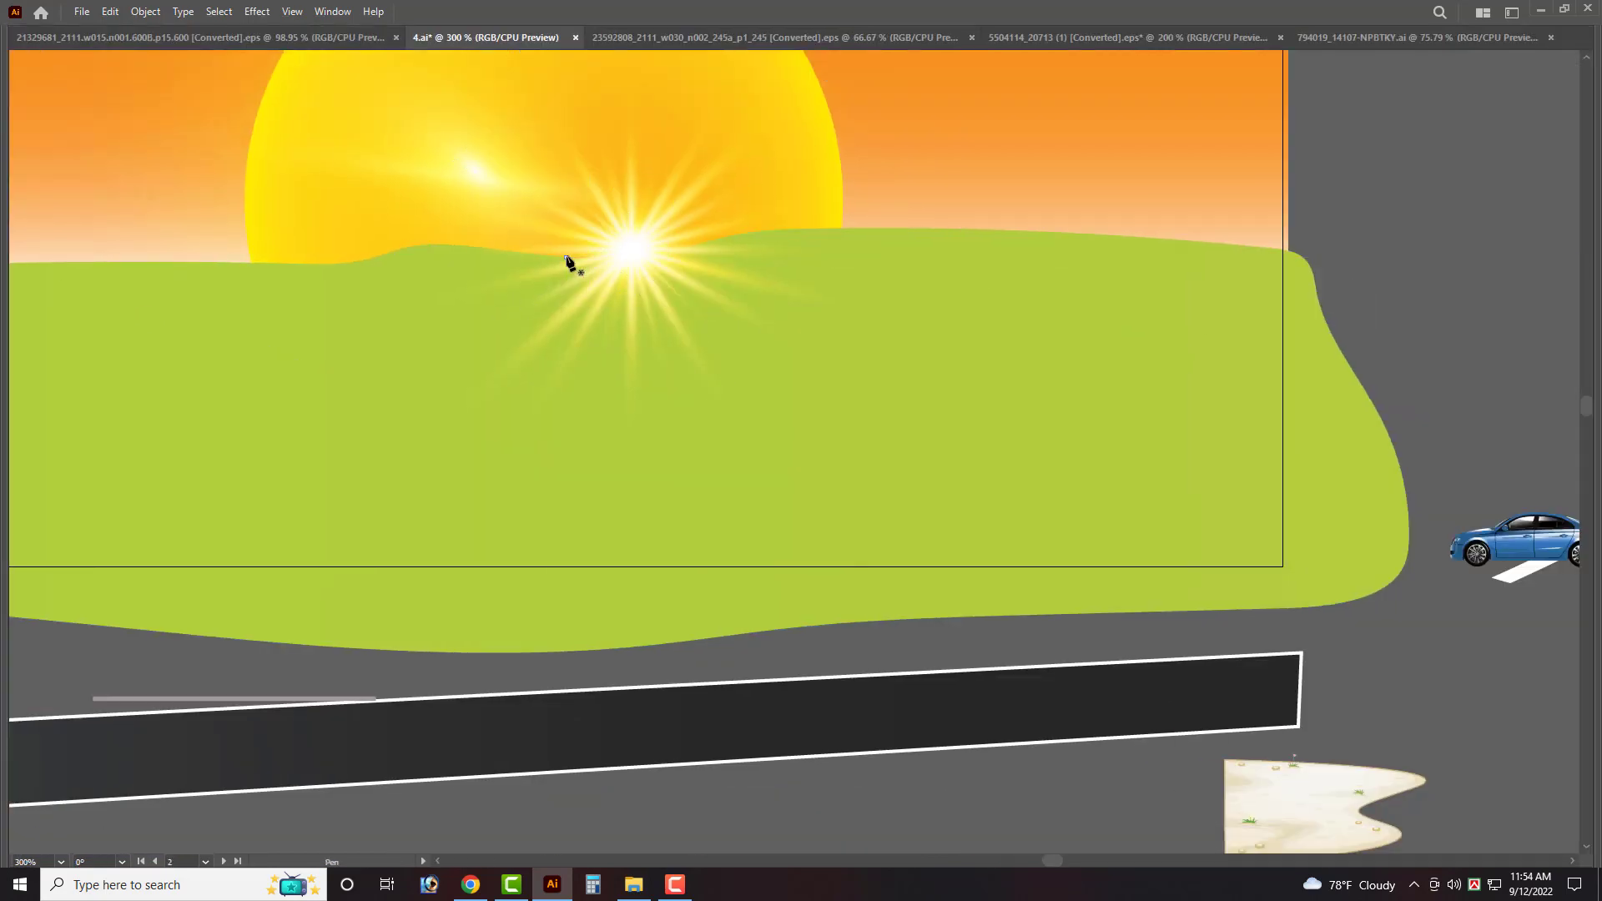
Trace a curved closed light-beam path from the road base up over the hill to the sun.
{"action": "left_click_drag", "start_coordinate": [613, 400], "coordinate": [753, 523]}
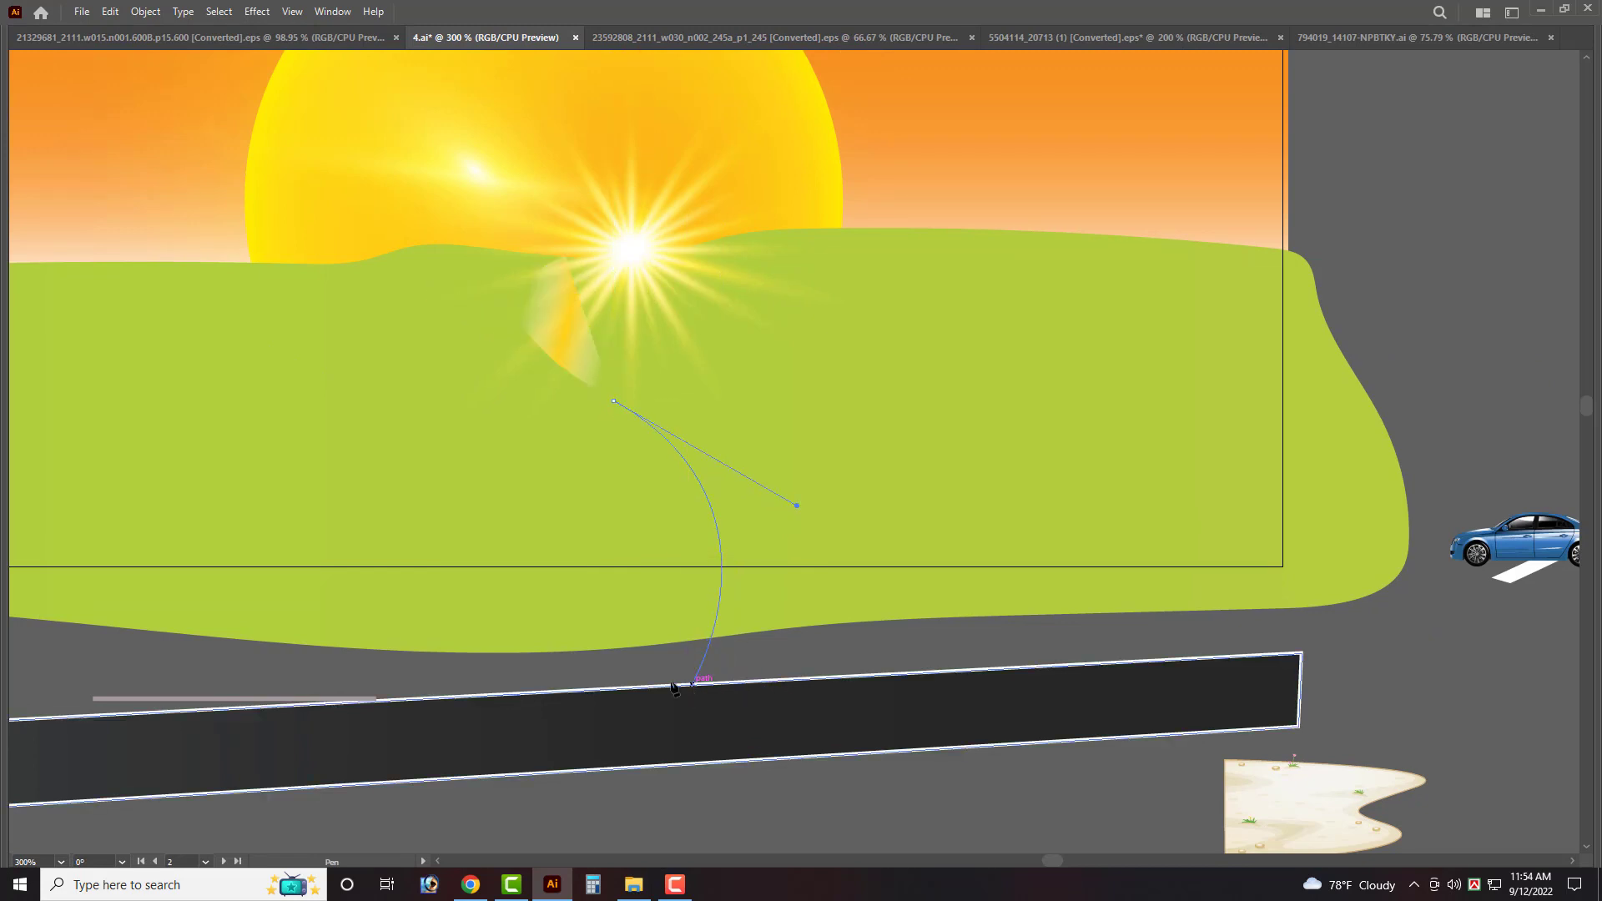
{"action": "left_click", "coordinate": [691, 682]}
{"action": "left_click", "coordinate": [292, 684]}
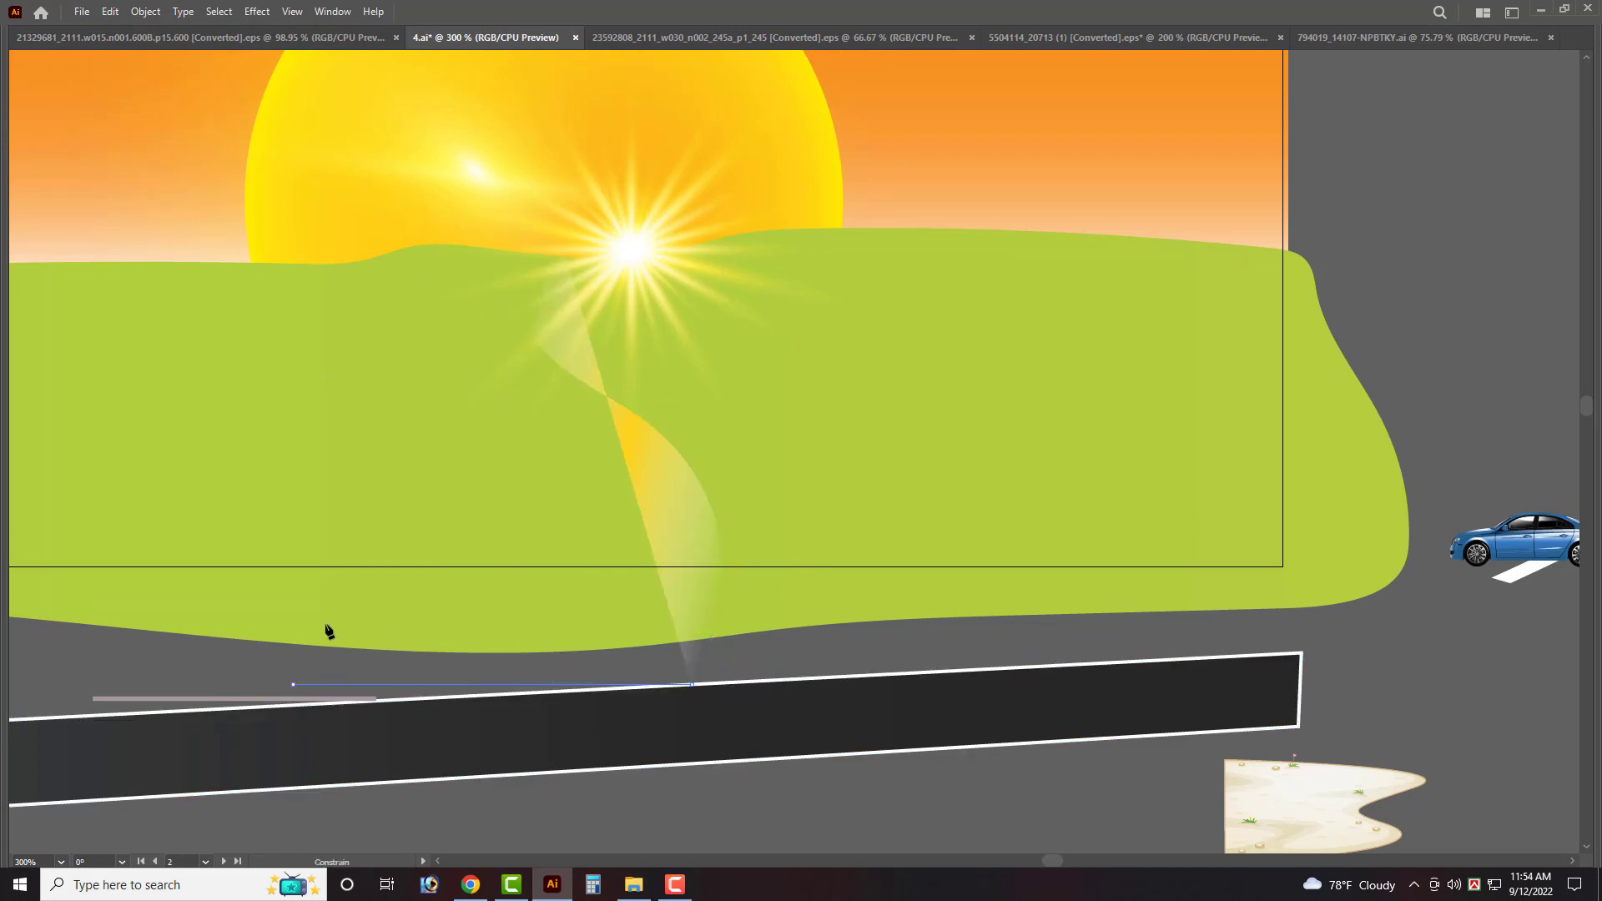
{"action": "left_click", "coordinate": [363, 567]}
{"action": "left_click", "coordinate": [356, 359]}
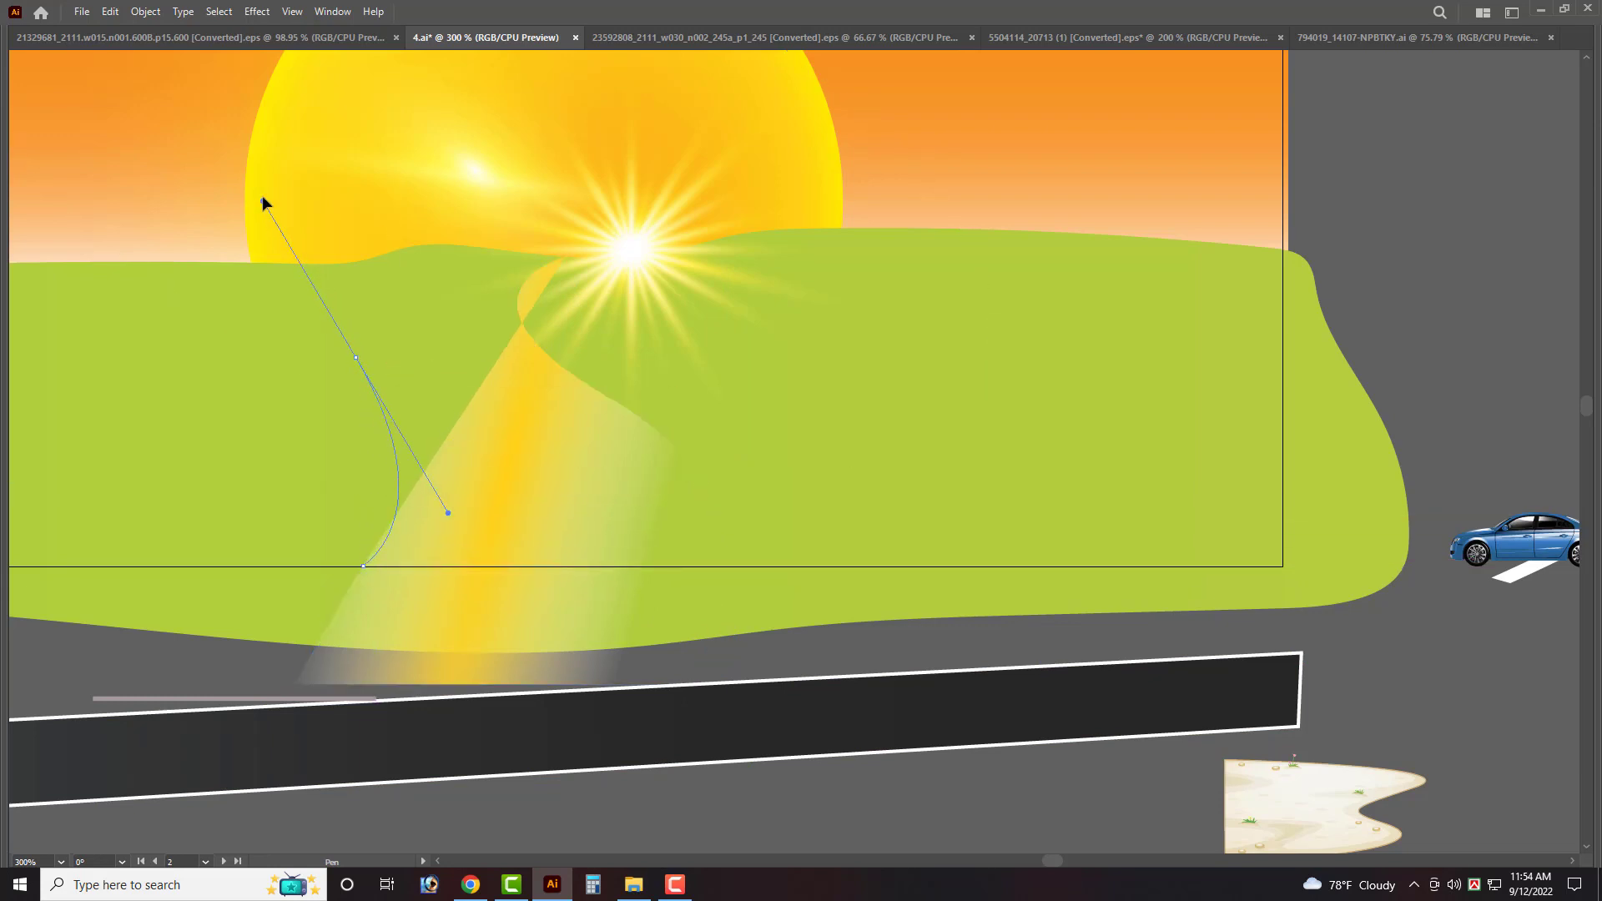
{"action": "left_click_drag", "start_coordinate": [262, 196], "coordinate": [259, 187]}
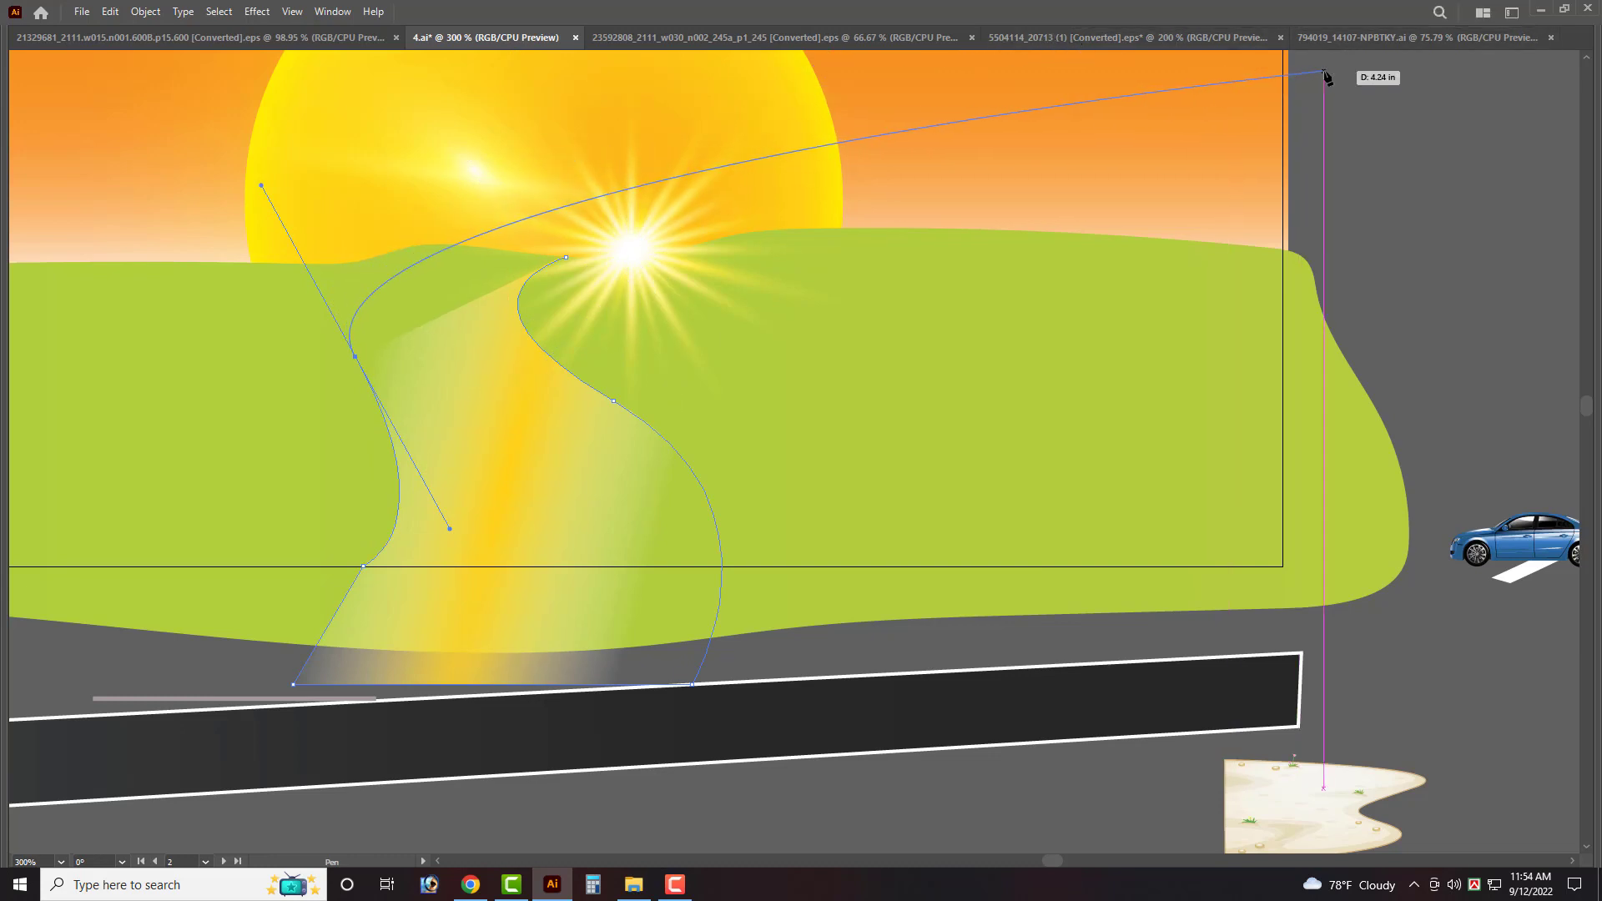
{"action": "mouse_move", "coordinate": [1323, 71]}
{"action": "left_mouse_down"}
{"action": "mouse_move", "coordinate": [127, 136]}
{"action": "mouse_move", "coordinate": [383, 261]}
{"action": "left_mouse_up"}
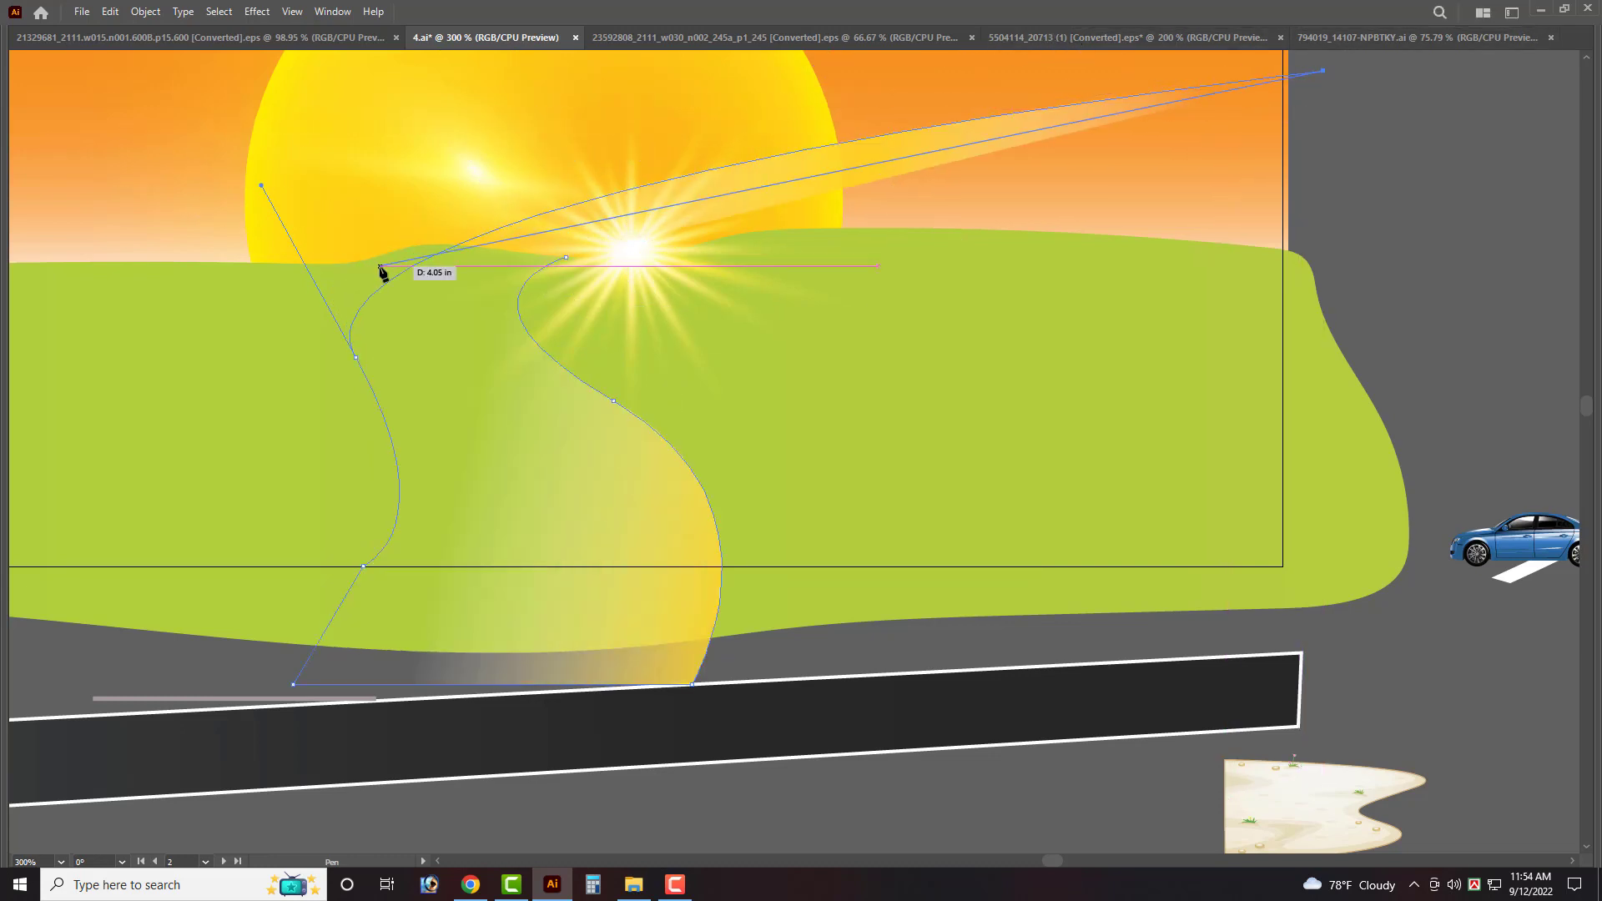
{"action": "key", "text": "v"}
{"action": "key", "text": "Tab"}
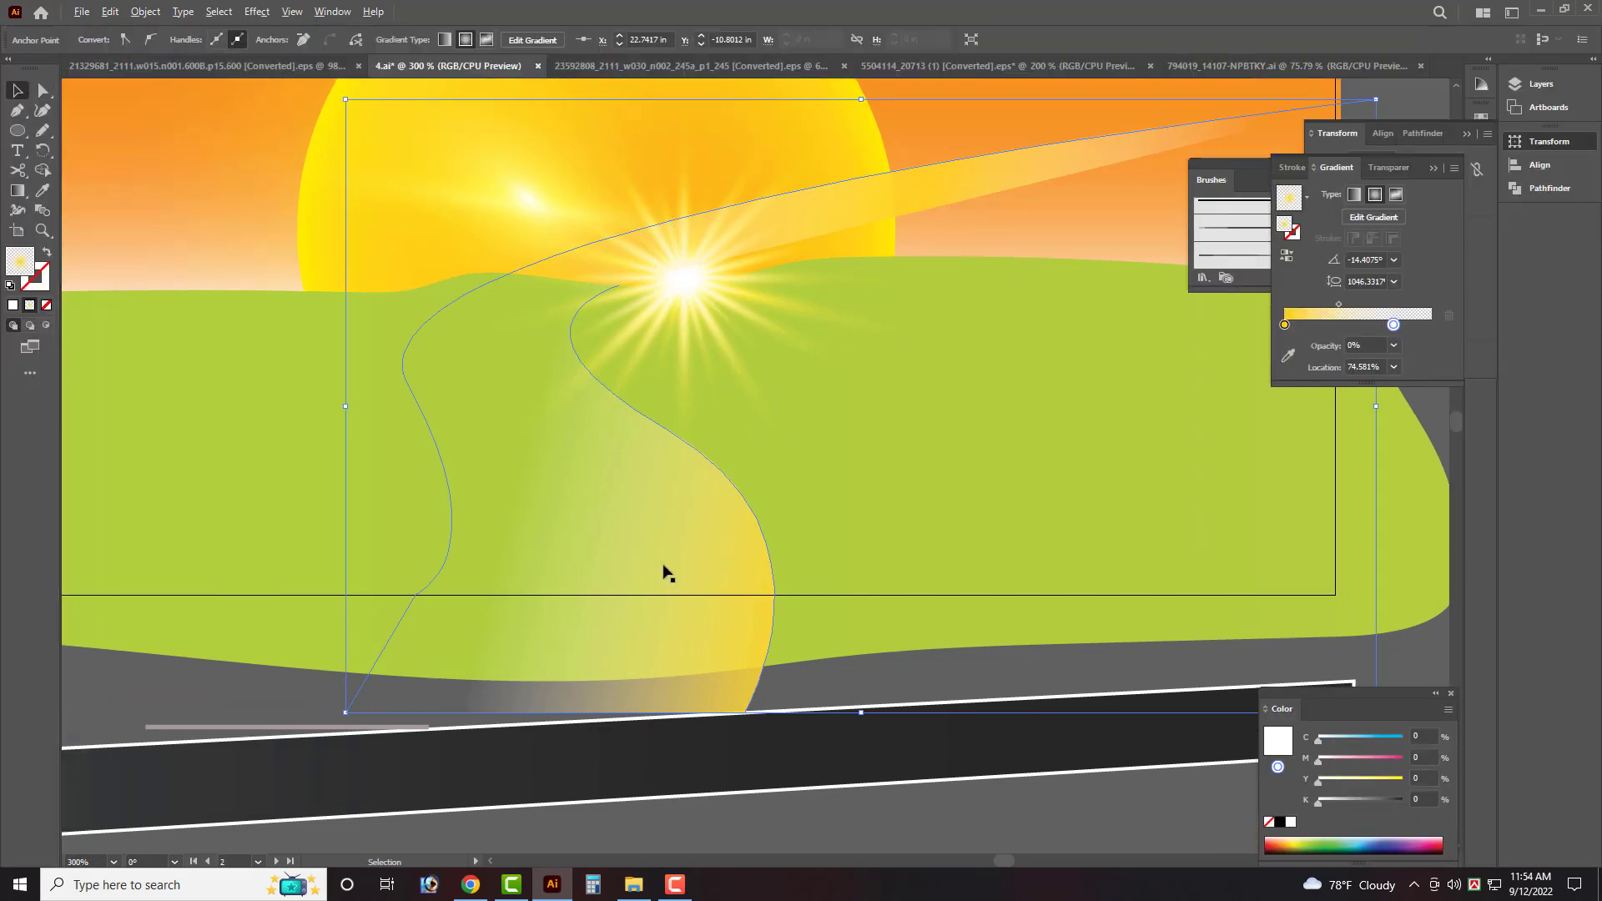
{"action": "scroll", "coordinate": [661, 572], "scroll_direction": "down", "scroll_amount": 2, "text": "alt"}
{"action": "scroll", "coordinate": [638, 524], "scroll_direction": "up", "scroll_amount": 1}
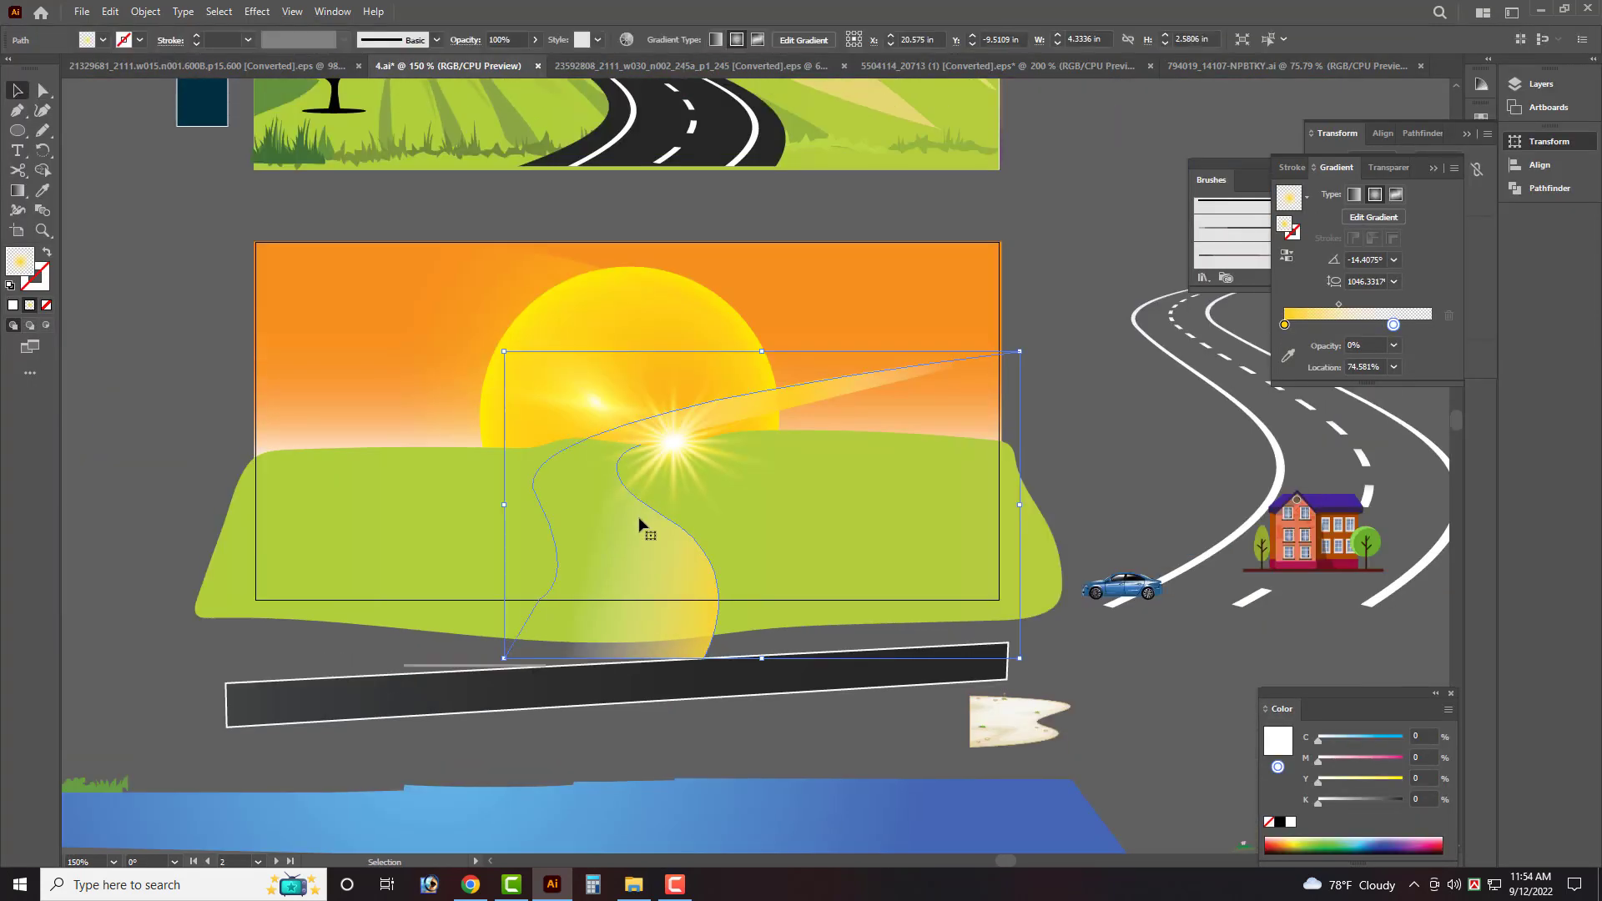
{"action": "scroll", "coordinate": [640, 523], "scroll_direction": "up", "scroll_amount": 1}
{"action": "scroll", "coordinate": [623, 555], "scroll_direction": "up", "scroll_amount": 4}
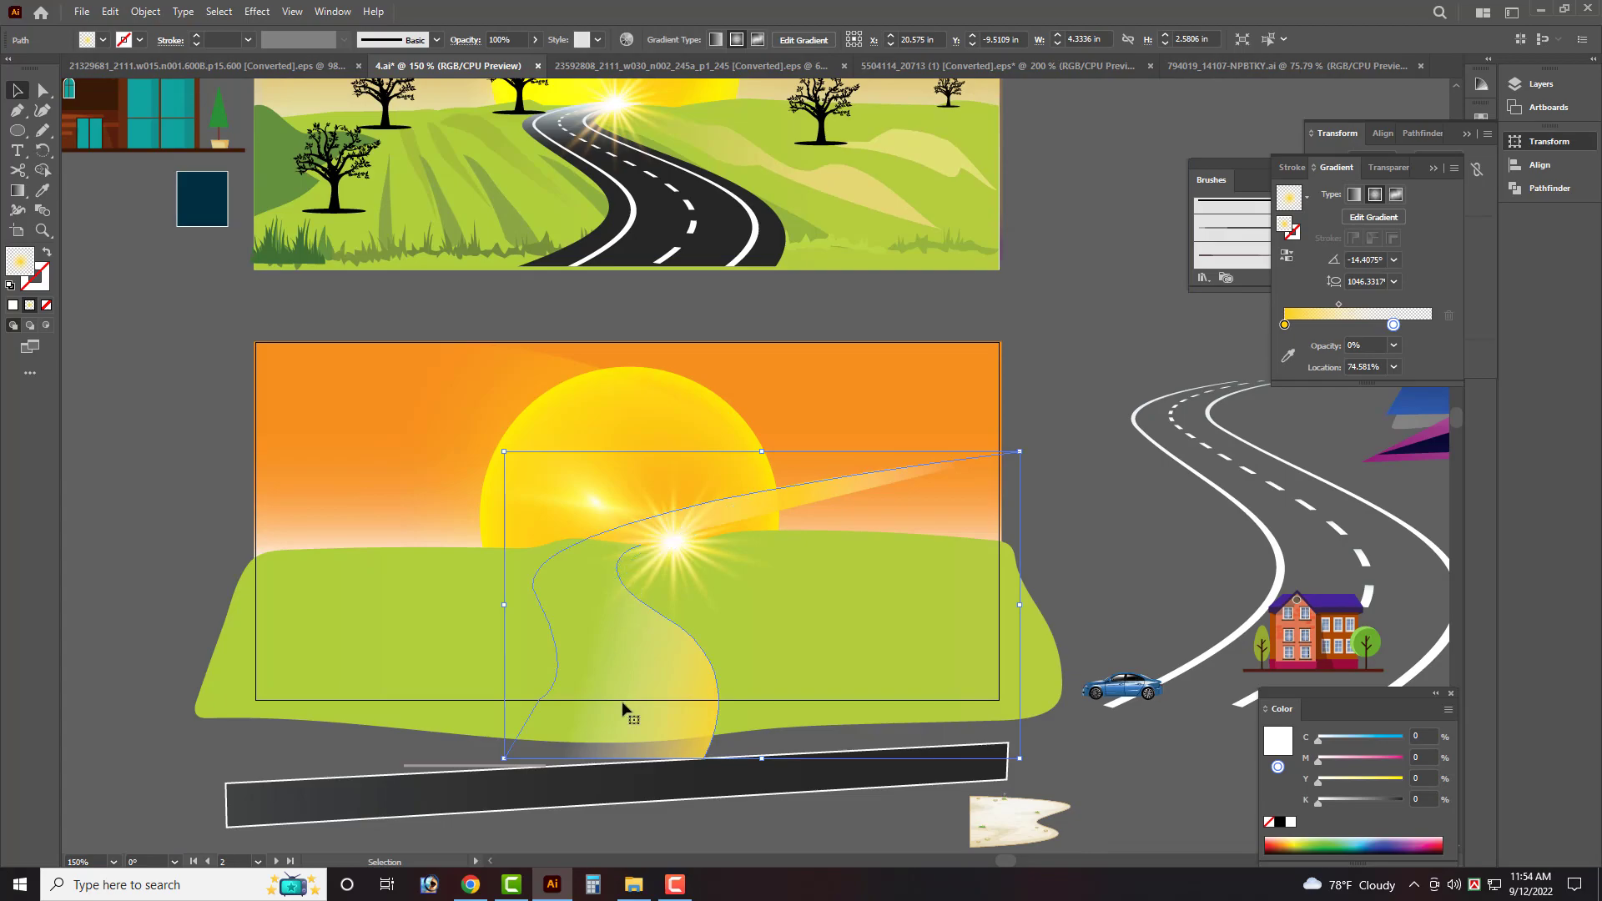
Minimize Illustrator to check the project folder, restore it, and pick Direct Selection.
{"action": "left_click", "coordinate": [1541, 8]}
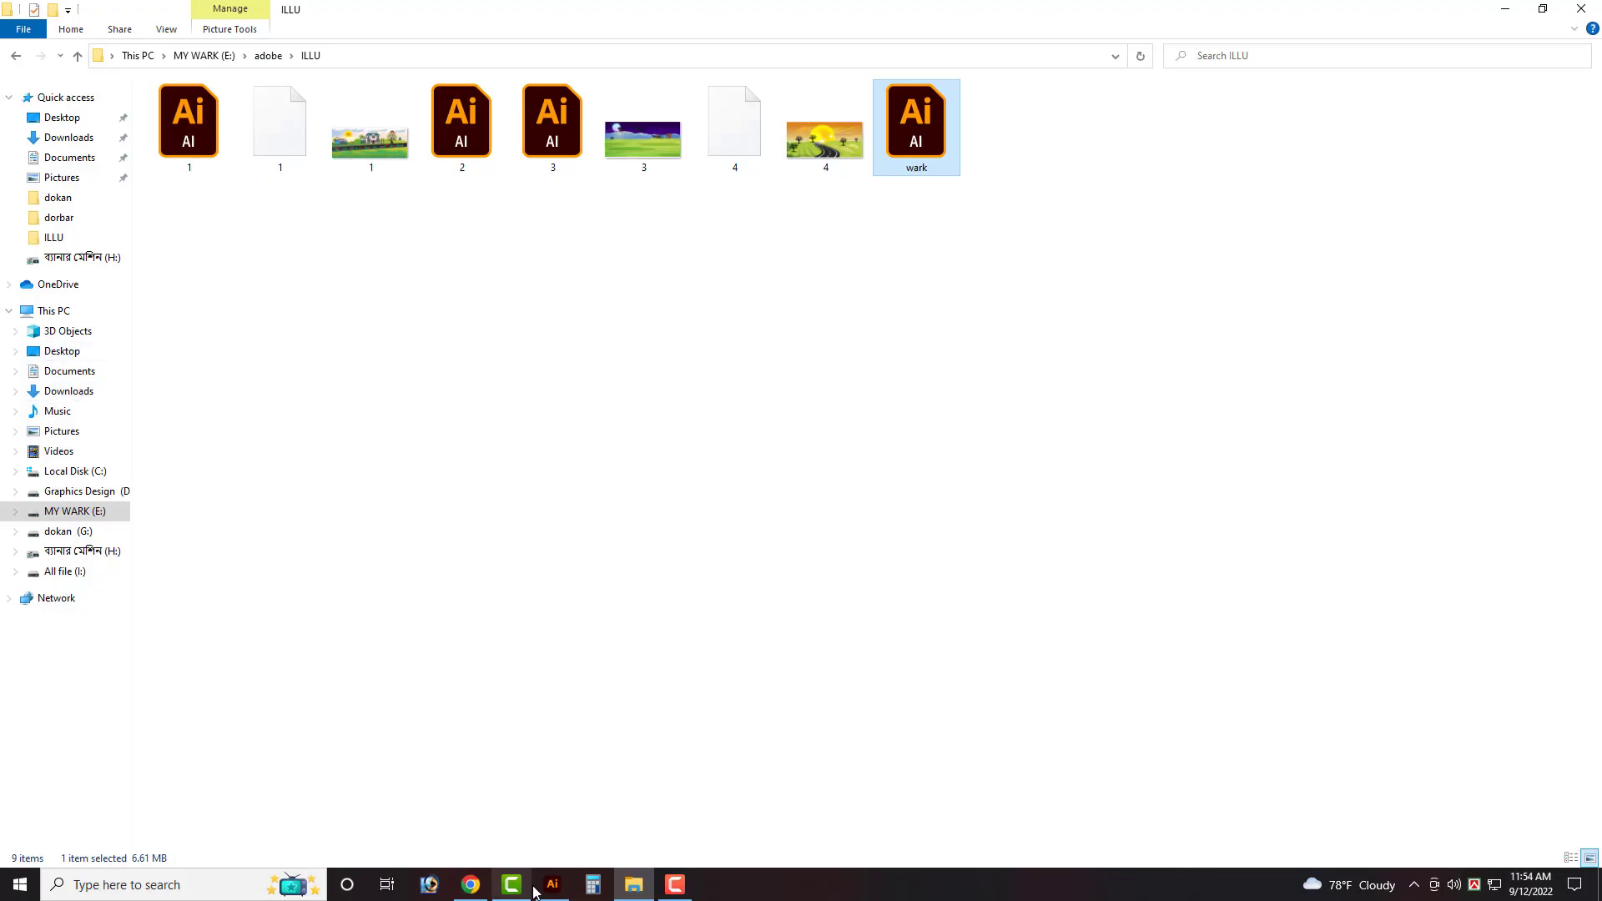
{"action": "left_click", "coordinate": [551, 886]}
{"action": "scroll", "coordinate": [544, 615], "scroll_direction": "down", "scroll_amount": 2}
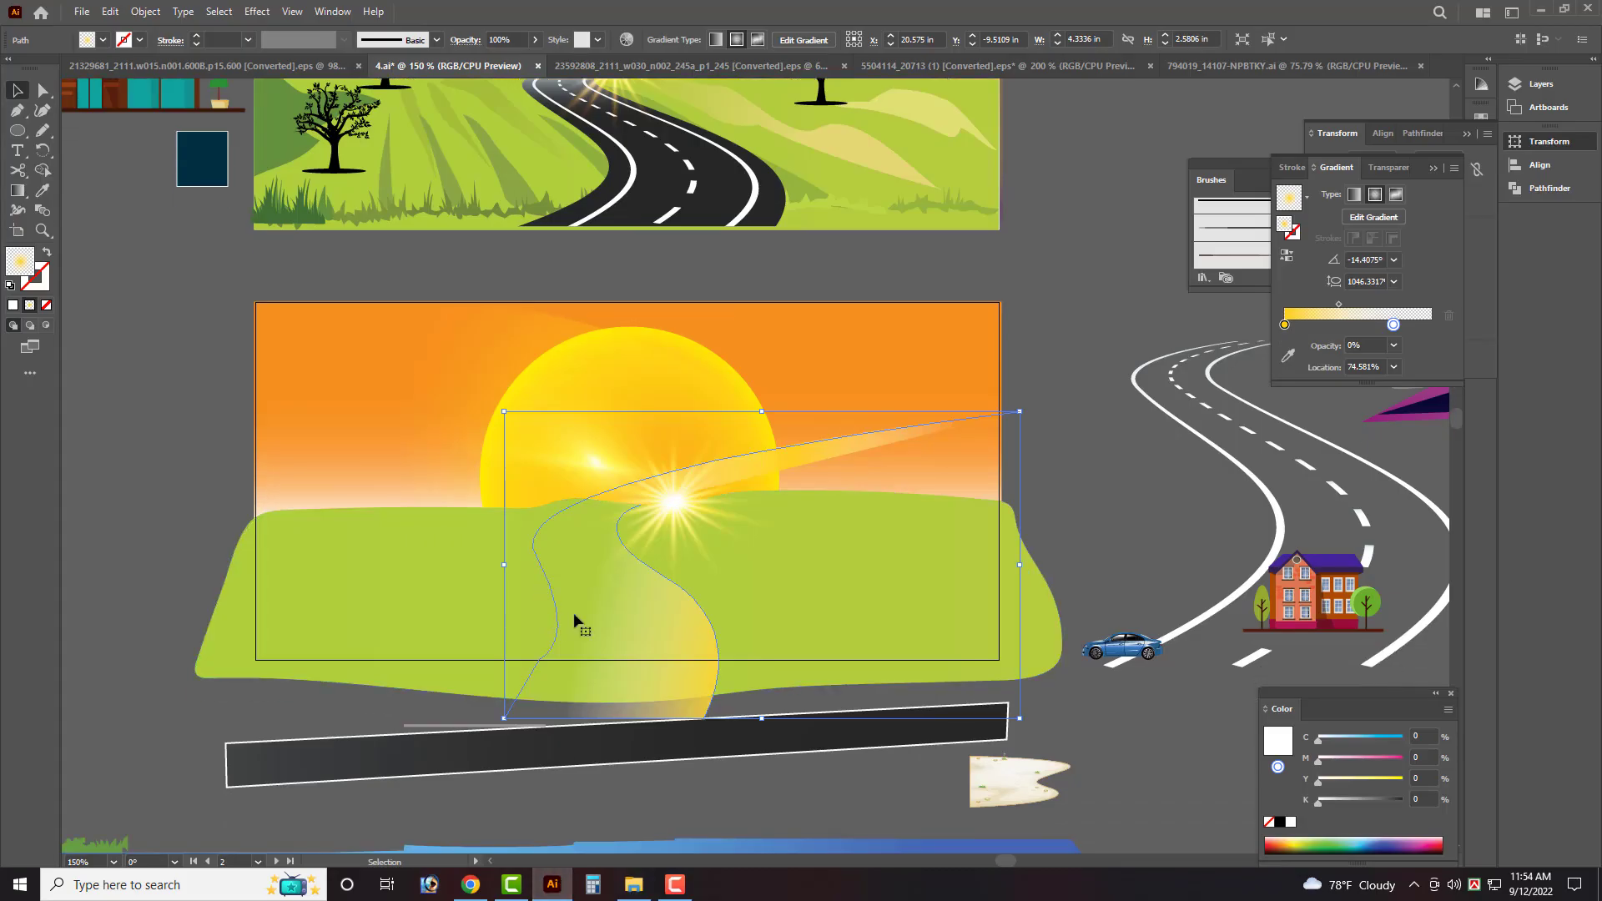
{"action": "scroll", "coordinate": [574, 619], "scroll_direction": "up", "scroll_amount": 4}
{"action": "key", "text": "a"}
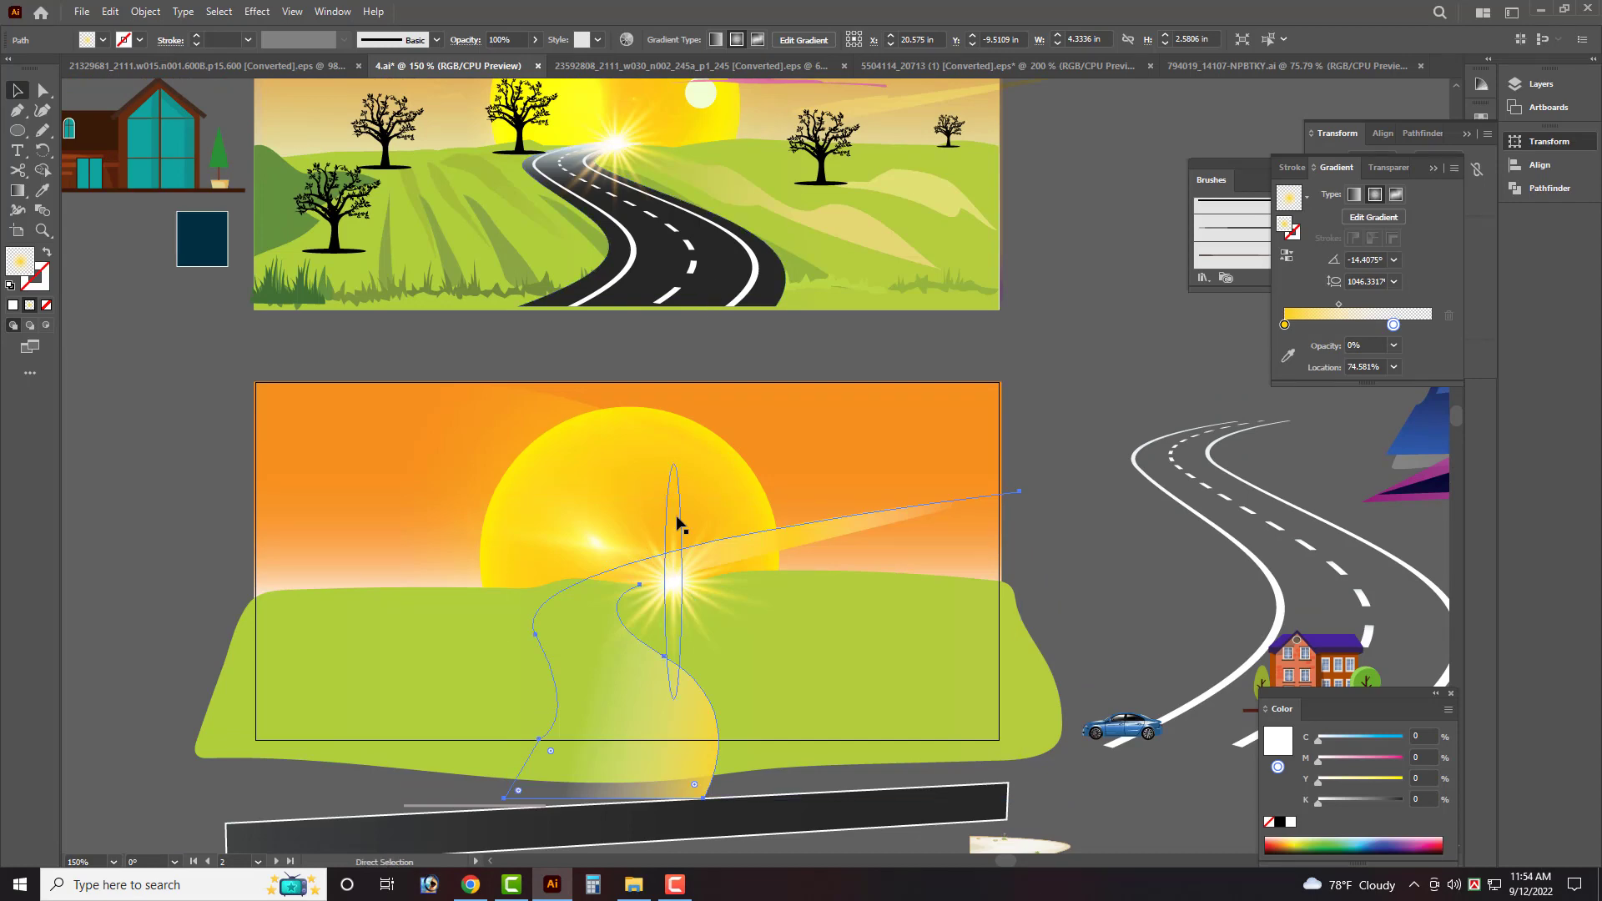
Open the downloaded road illustration from the Downloads folder in a new window.
{"action": "key", "text": "ctrl+o"}
{"action": "left_click", "coordinate": [79, 407]}
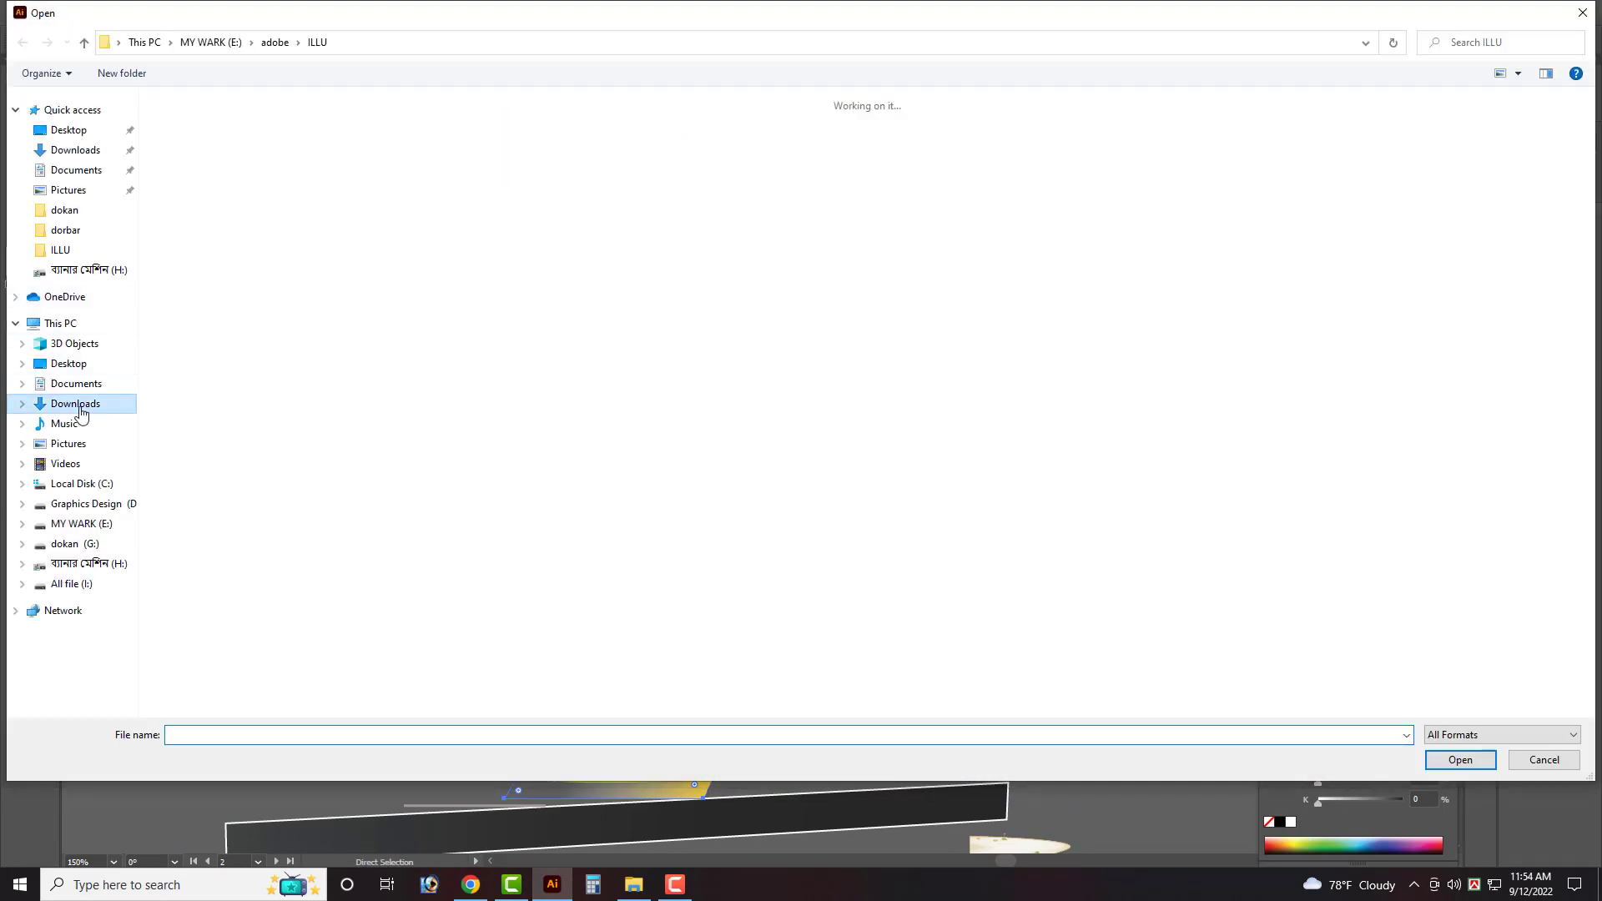
{"action": "left_click", "coordinate": [301, 171]}
{"action": "double_click", "coordinate": [302, 171]}
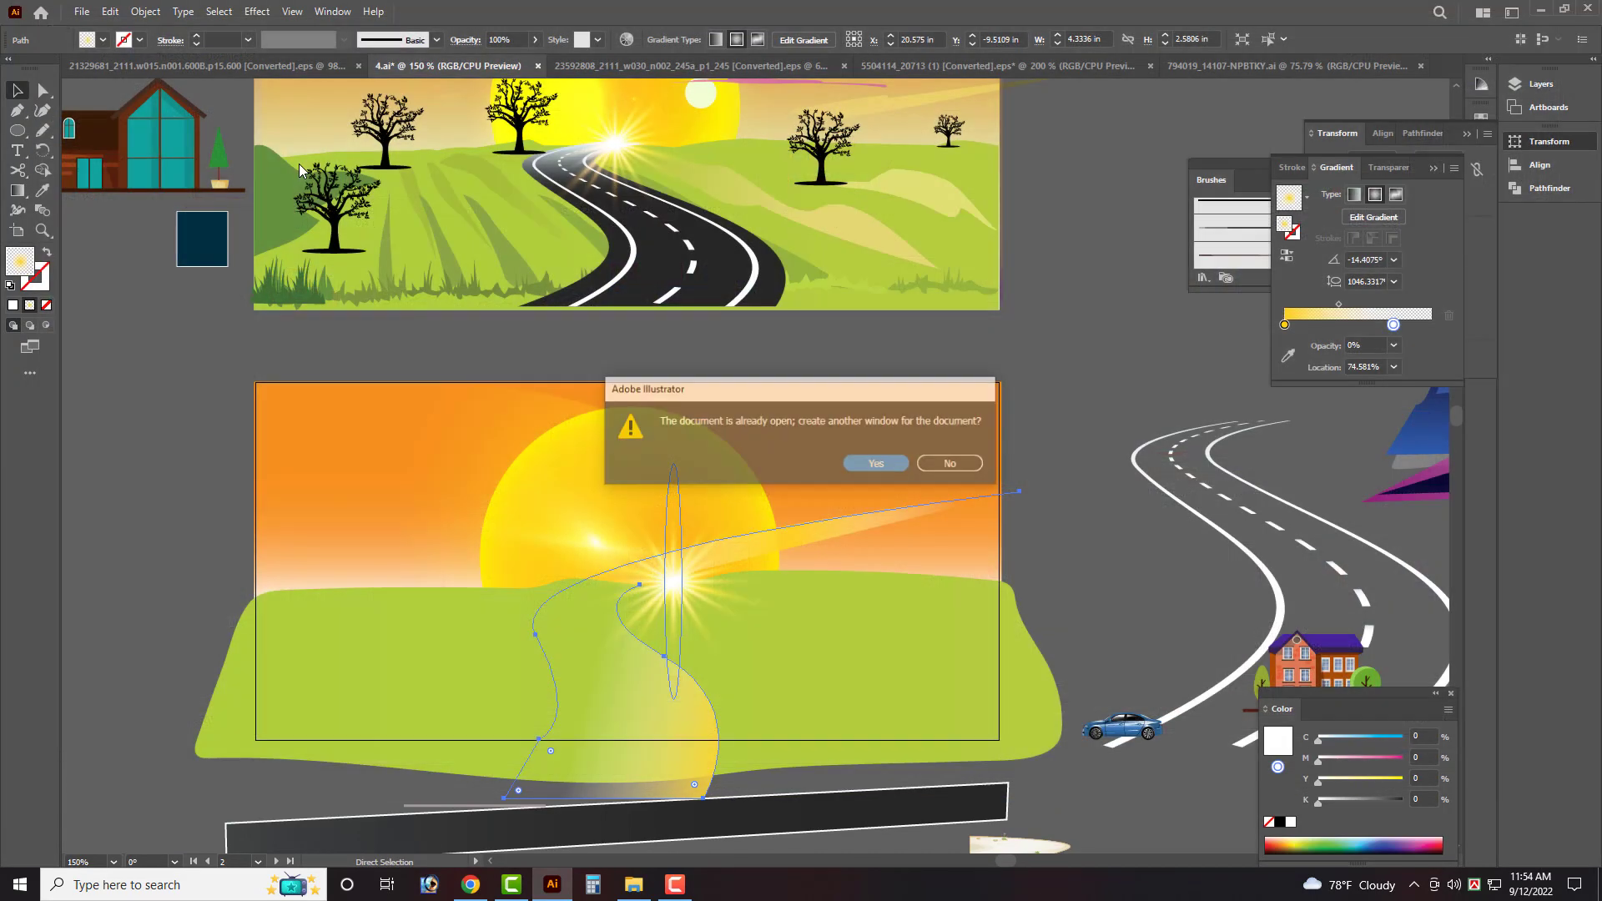
{"action": "left_click", "coordinate": [892, 472]}
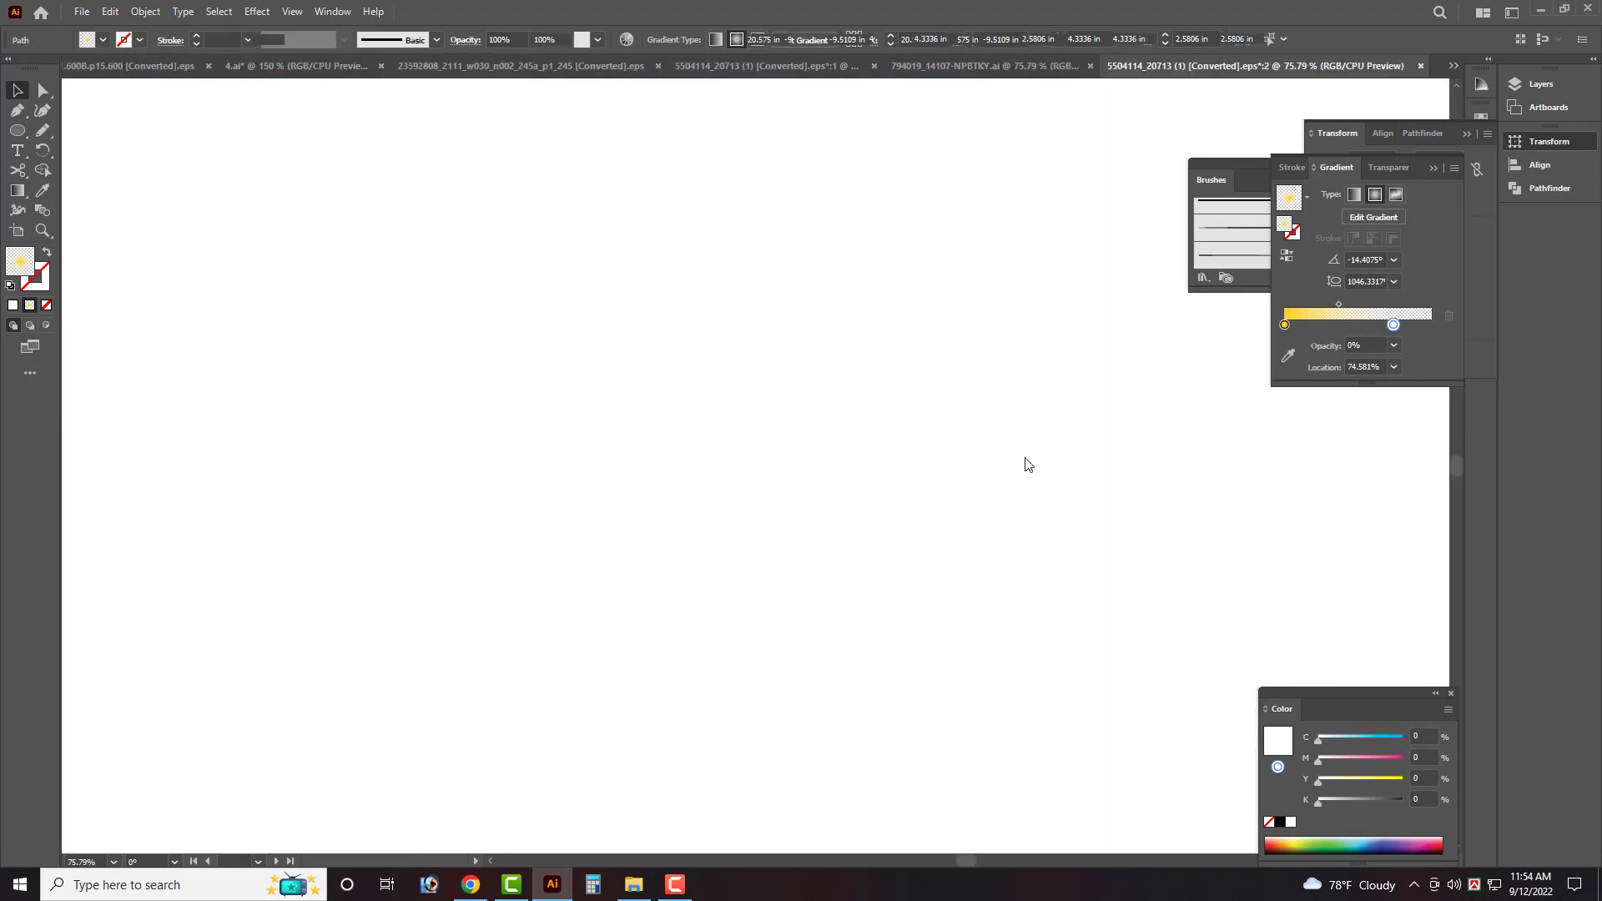
Move the road artwork further left and deselect it.
{"action": "scroll", "coordinate": [778, 454], "scroll_direction": "up", "scroll_amount": 1}
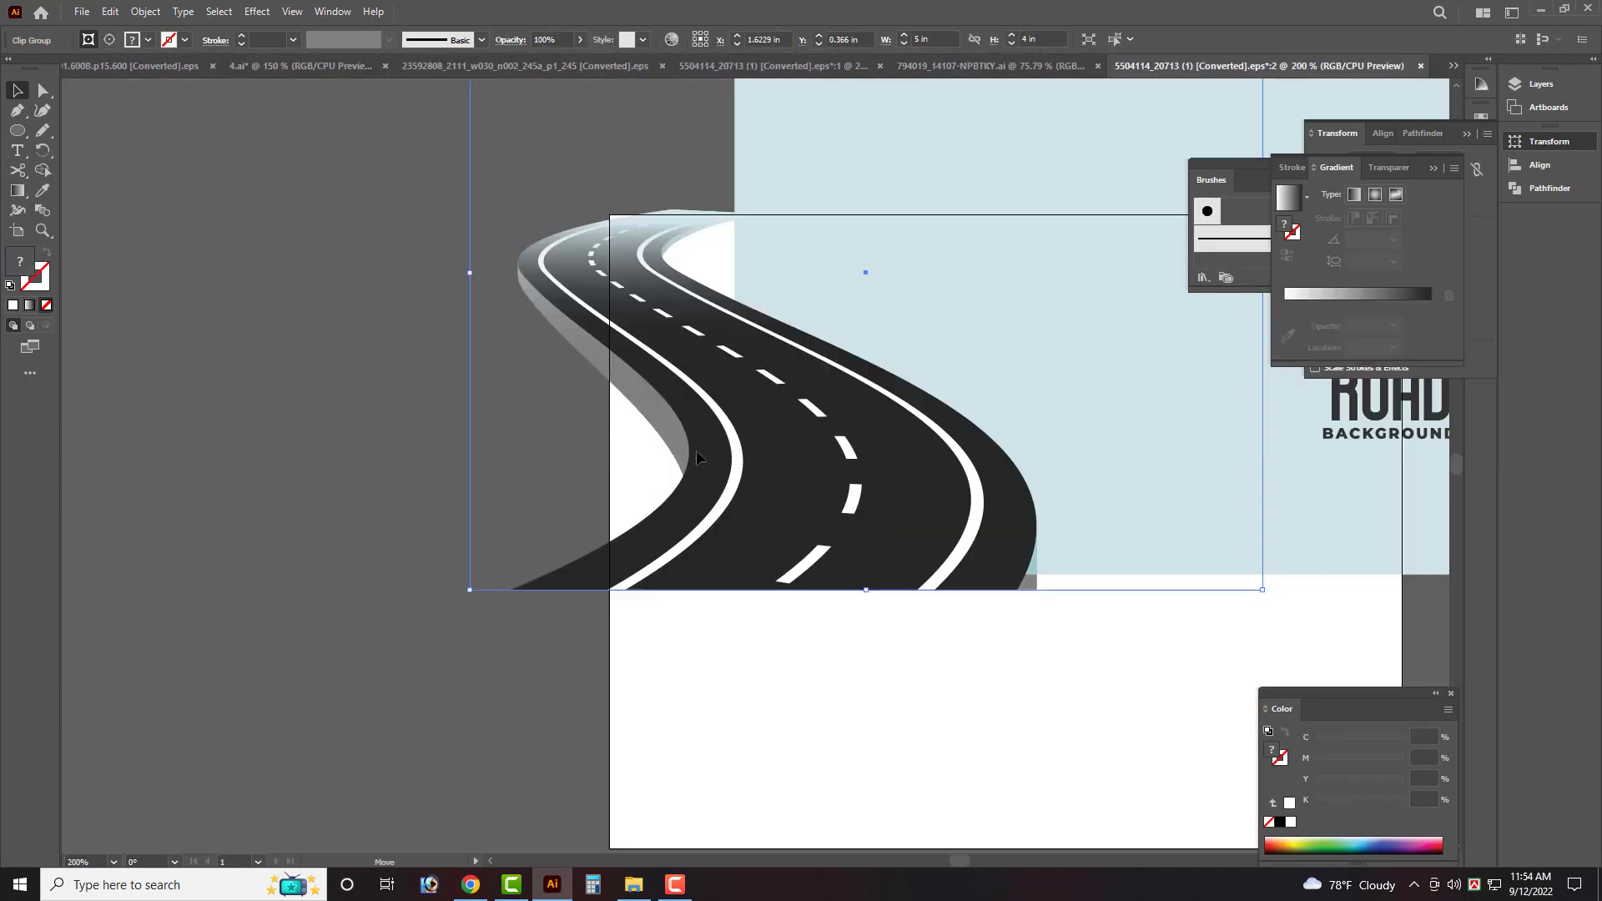
{"action": "scroll", "coordinate": [734, 467], "scroll_direction": "up", "scroll_amount": 1}
{"action": "left_click_drag", "start_coordinate": [575, 492], "coordinate": [477, 486]}
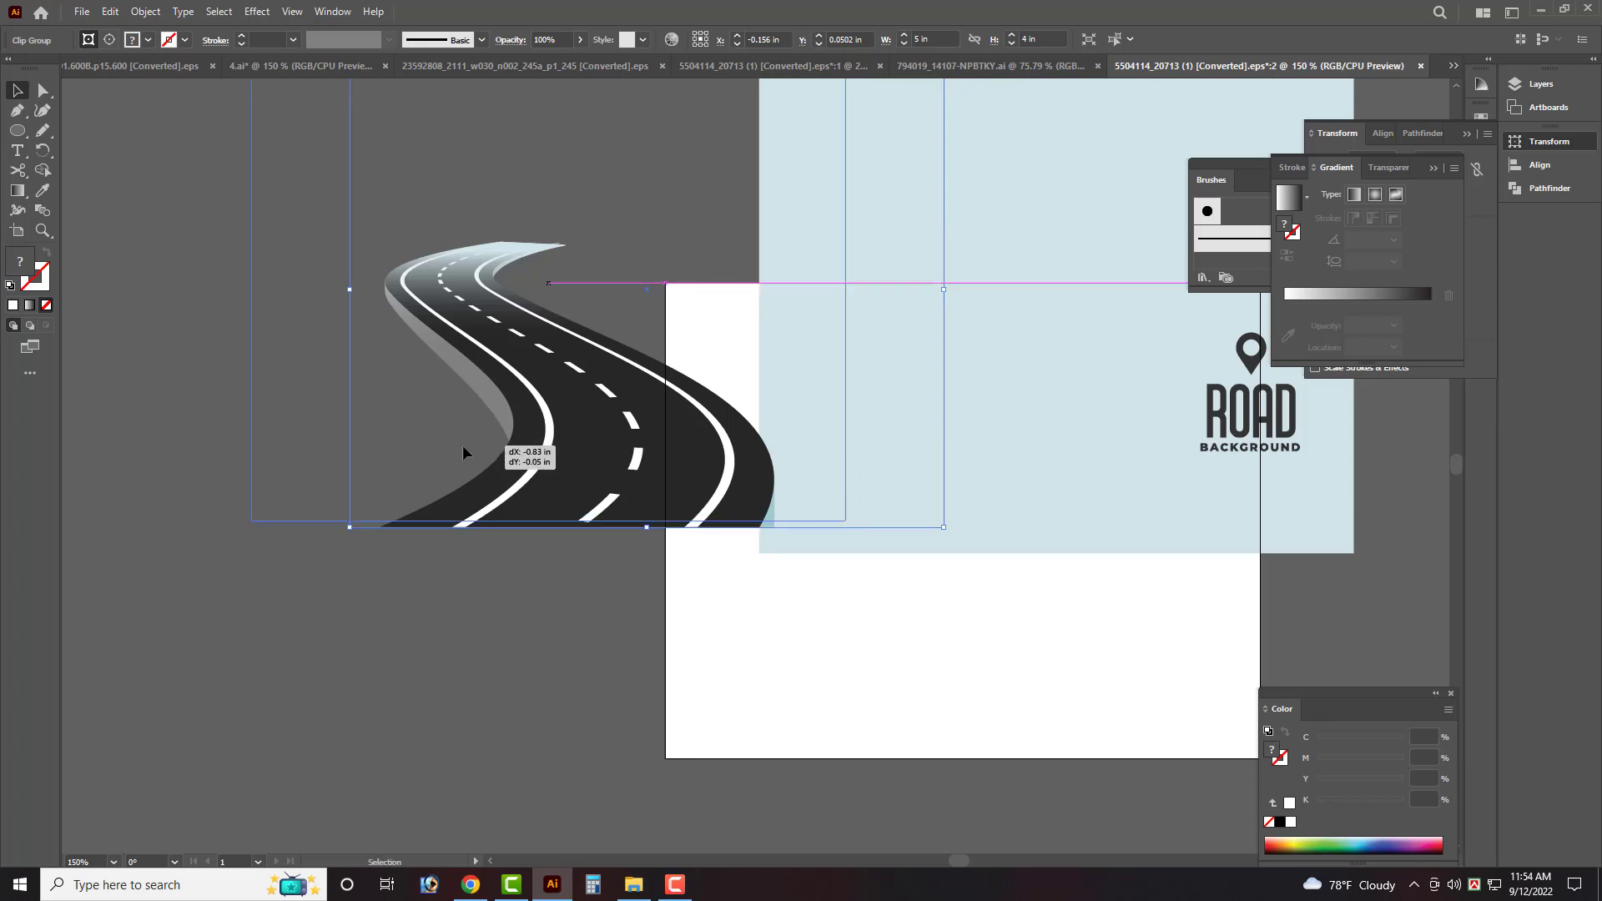
{"action": "left_click", "coordinate": [129, 197]}
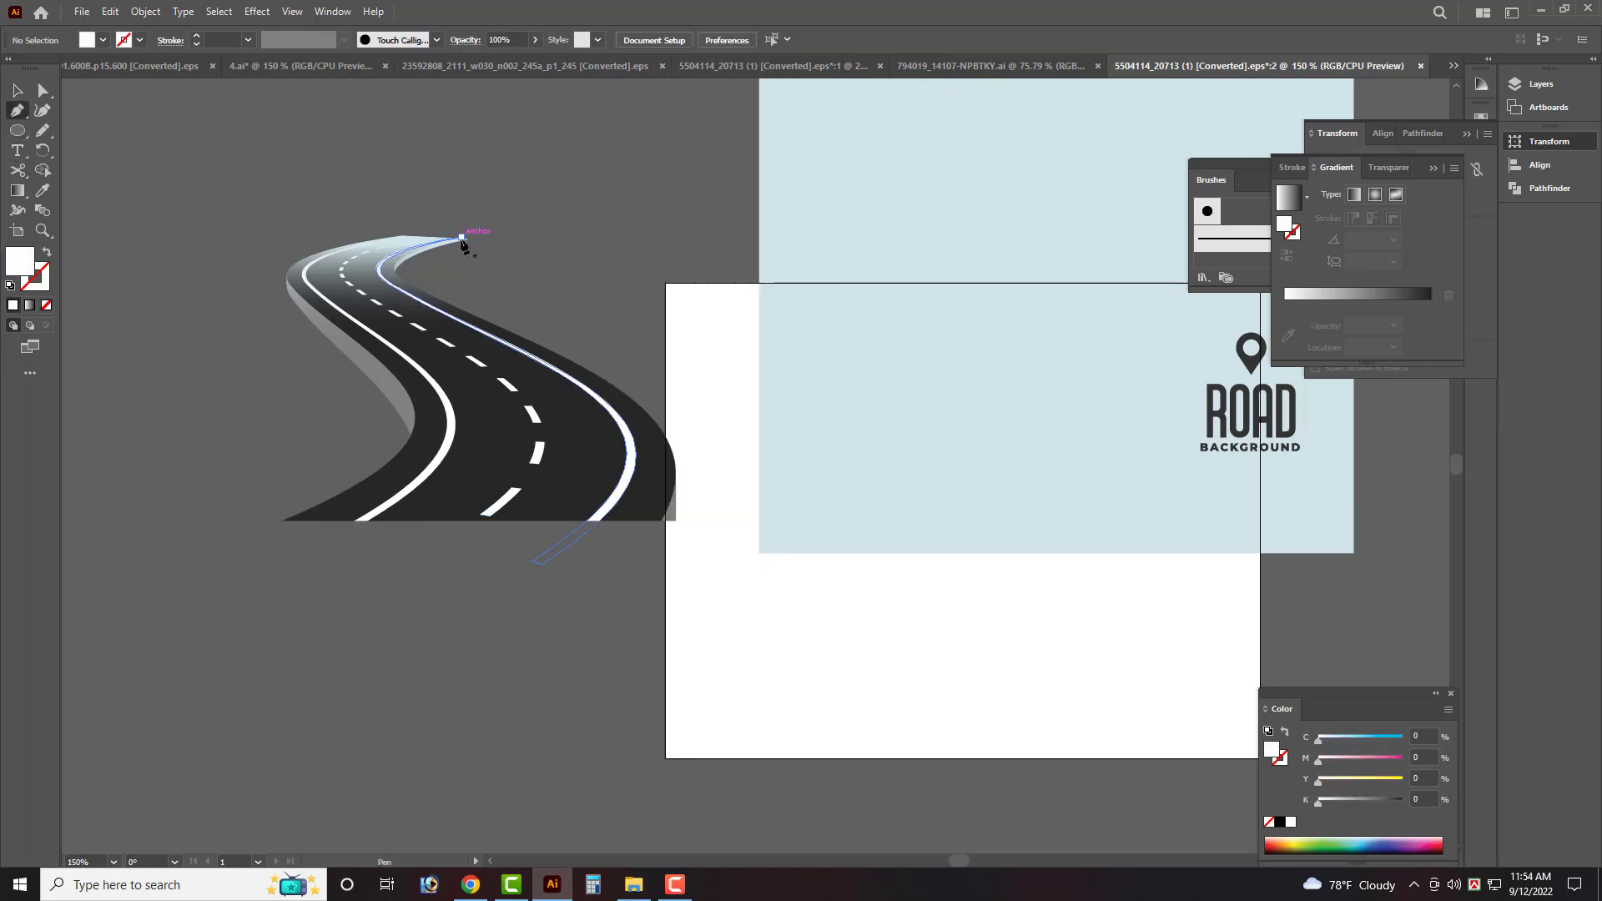
Start the white shape at the road's top tip and trace down its right edge to the bottom-left.
{"action": "left_click", "coordinate": [461, 238]}
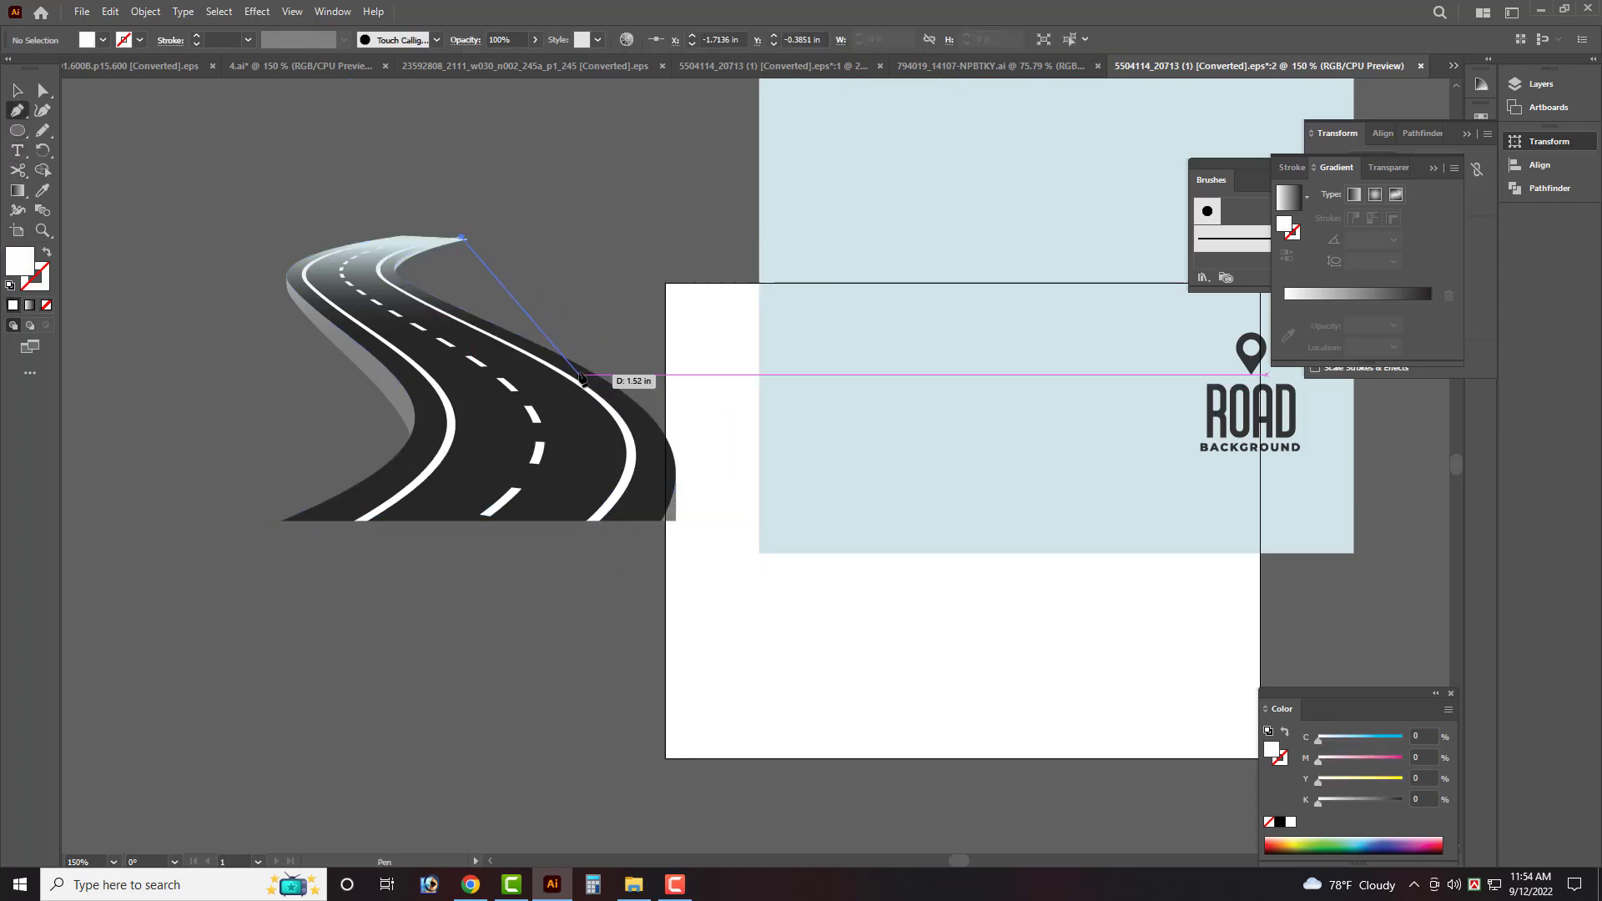
{"action": "mouse_move", "coordinate": [580, 365]}
{"action": "left_mouse_down"}
{"action": "mouse_move", "coordinate": [901, 530]}
{"action": "mouse_move", "coordinate": [922, 483]}
{"action": "left_mouse_up"}
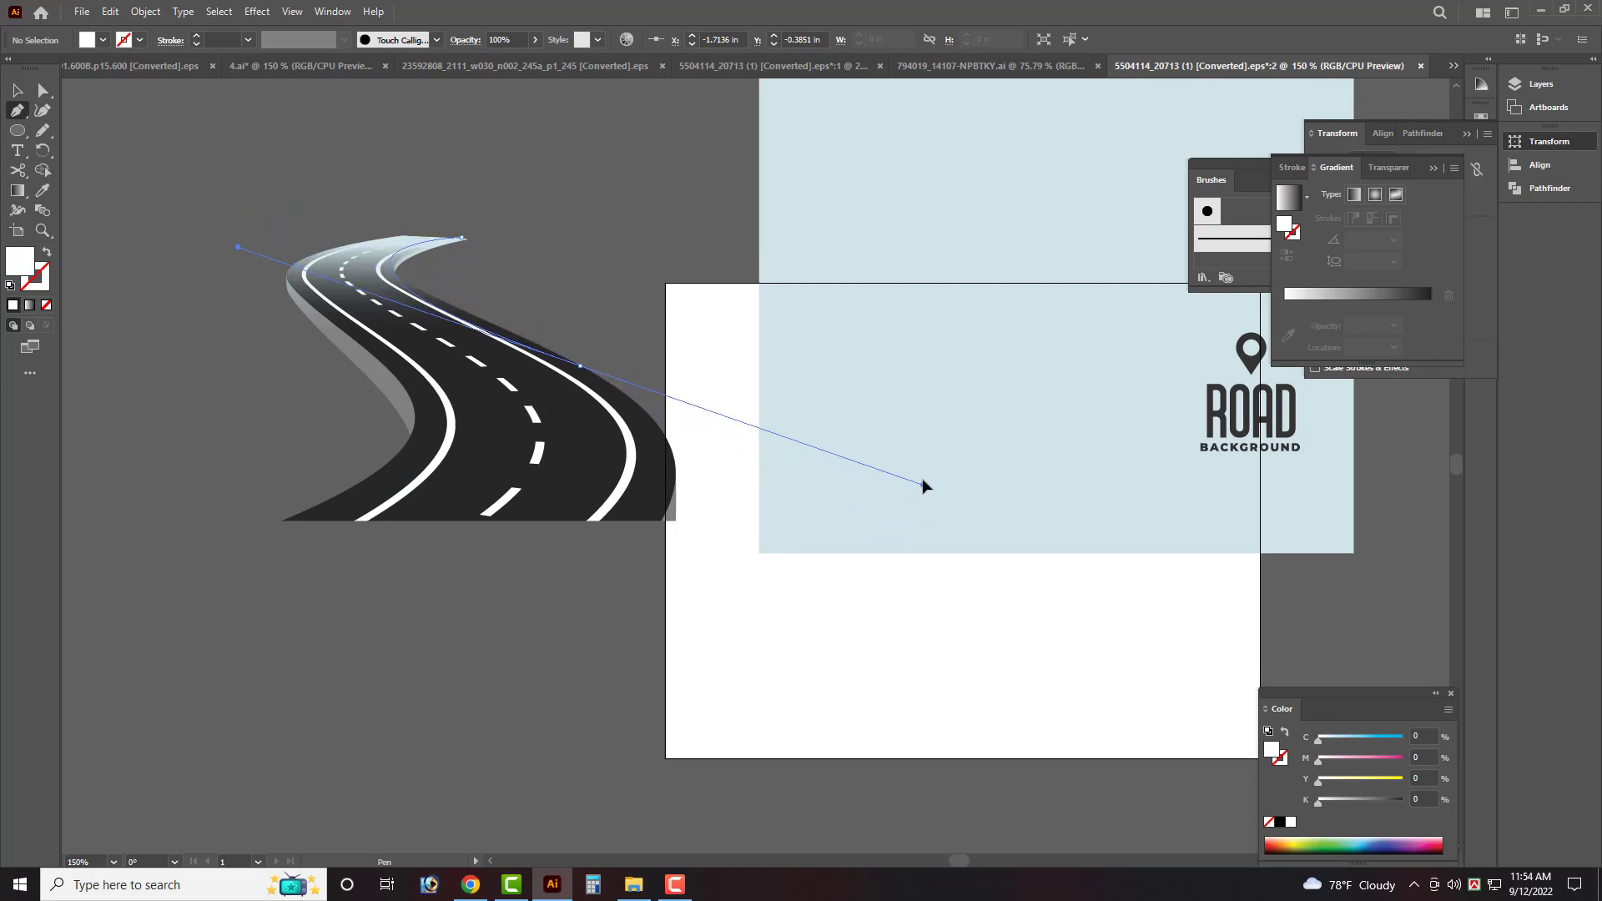
{"action": "key", "text": "ctrl+z"}
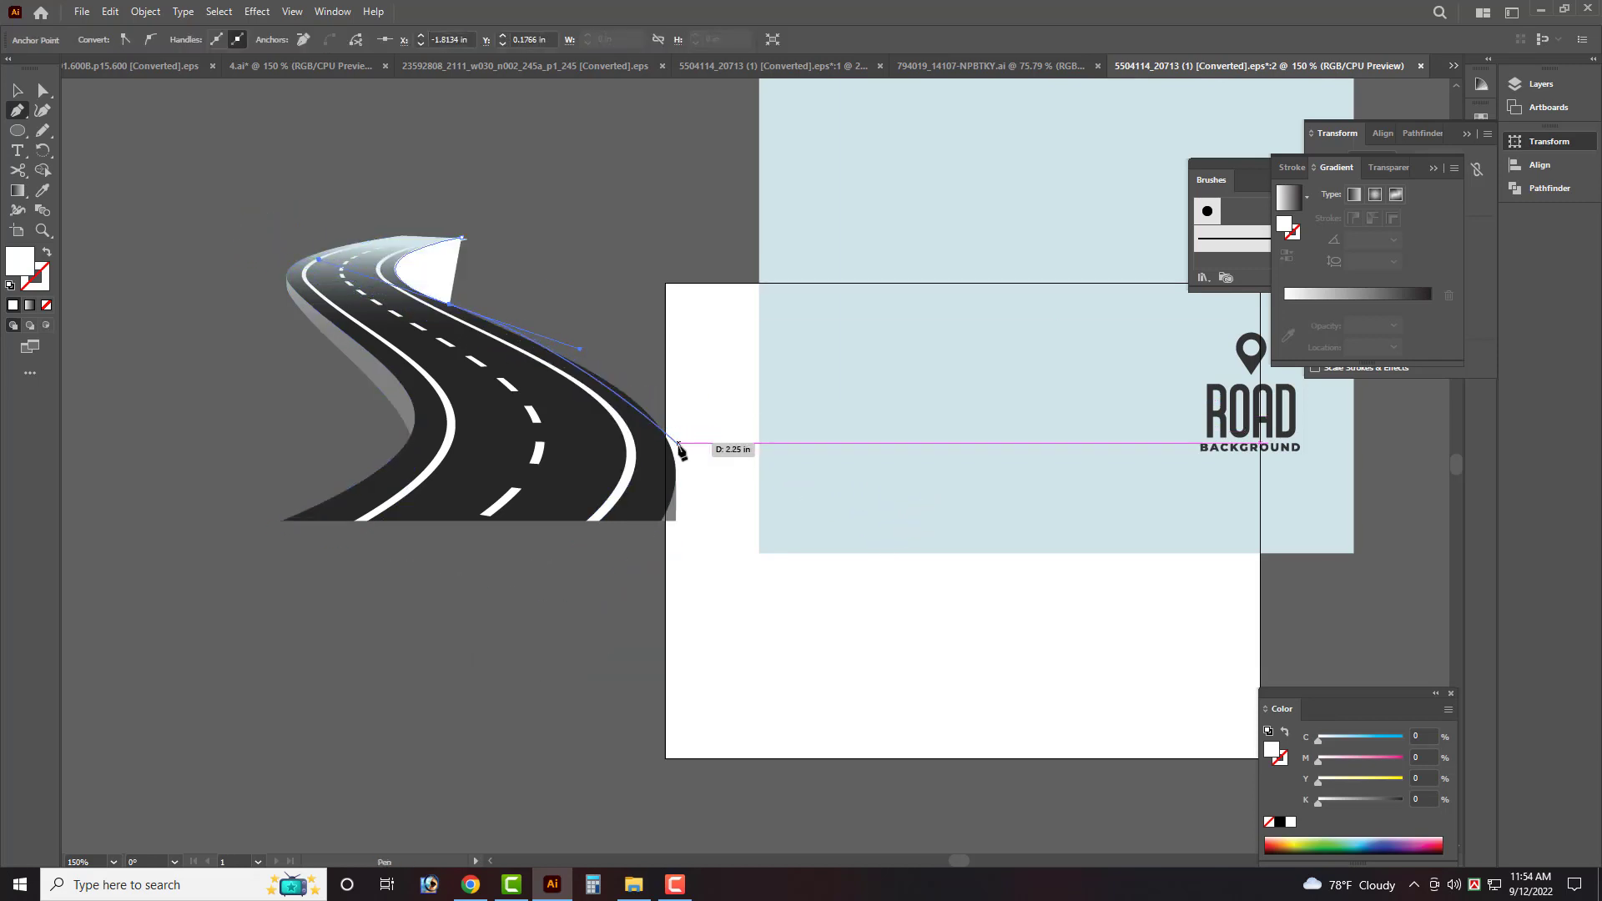
{"action": "left_click", "coordinate": [672, 450]}
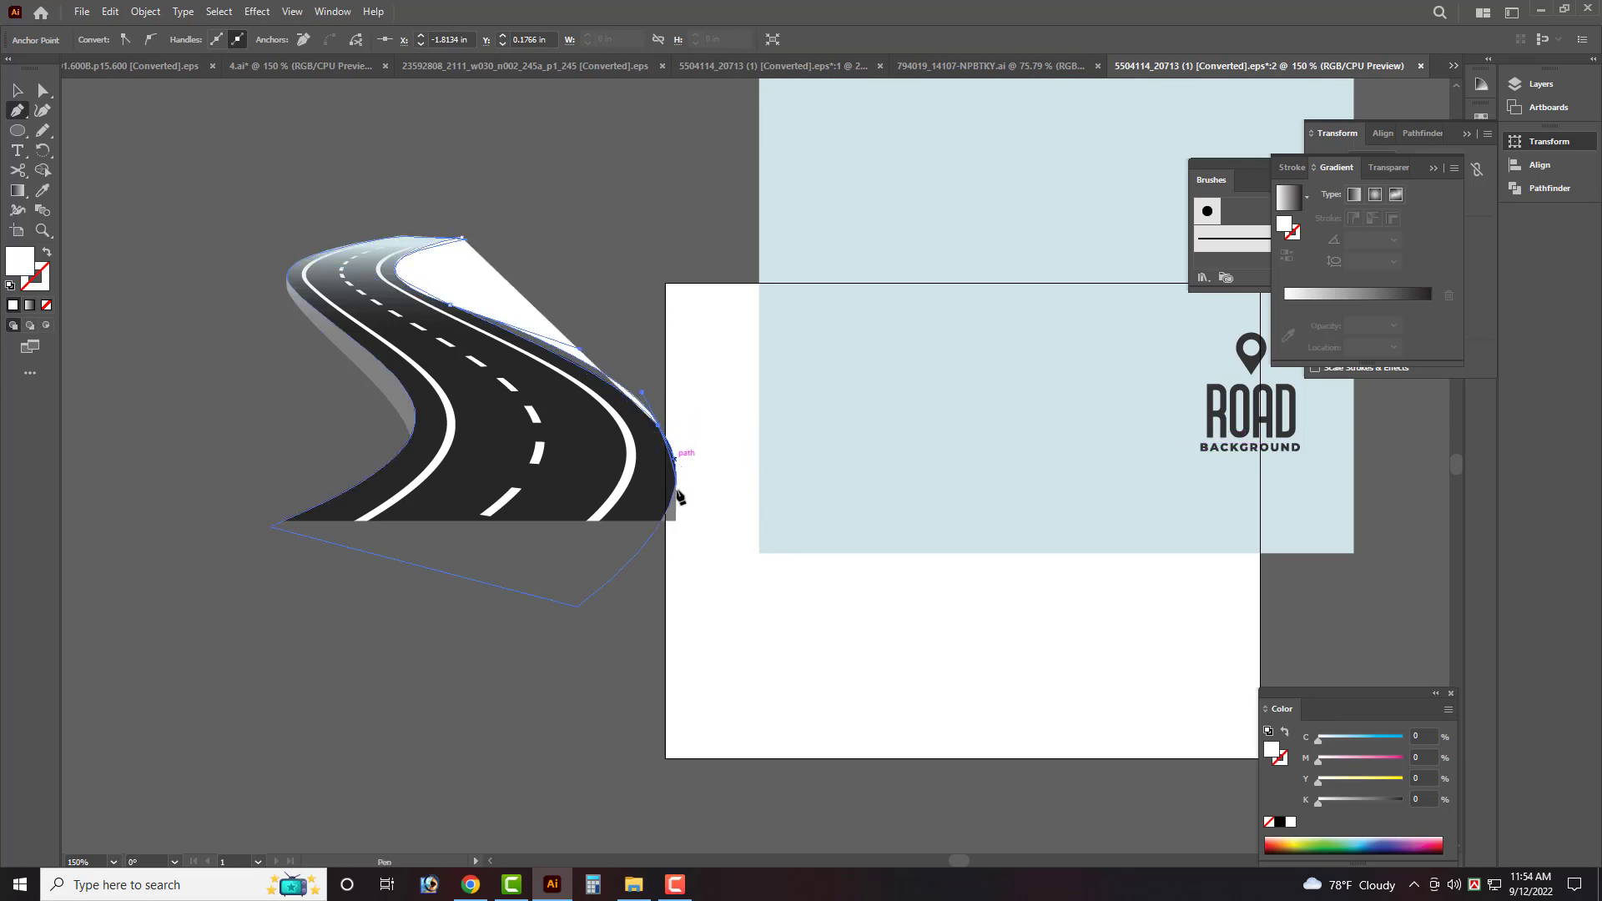
{"action": "left_click_drag", "start_coordinate": [664, 517], "coordinate": [638, 549]}
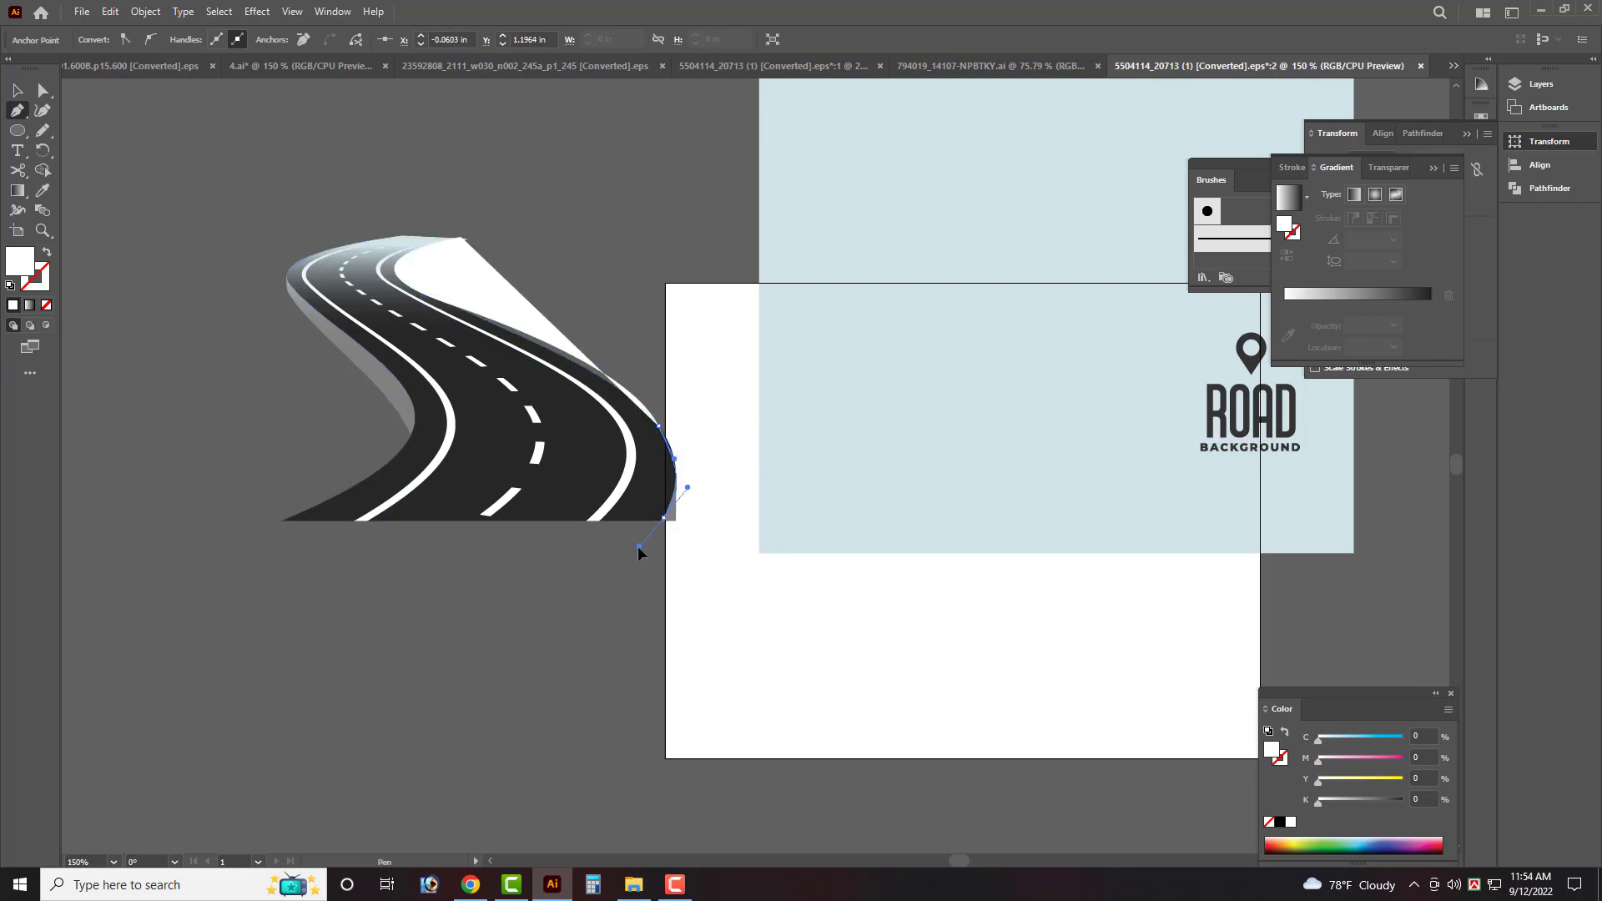
{"action": "left_click", "coordinate": [285, 523]}
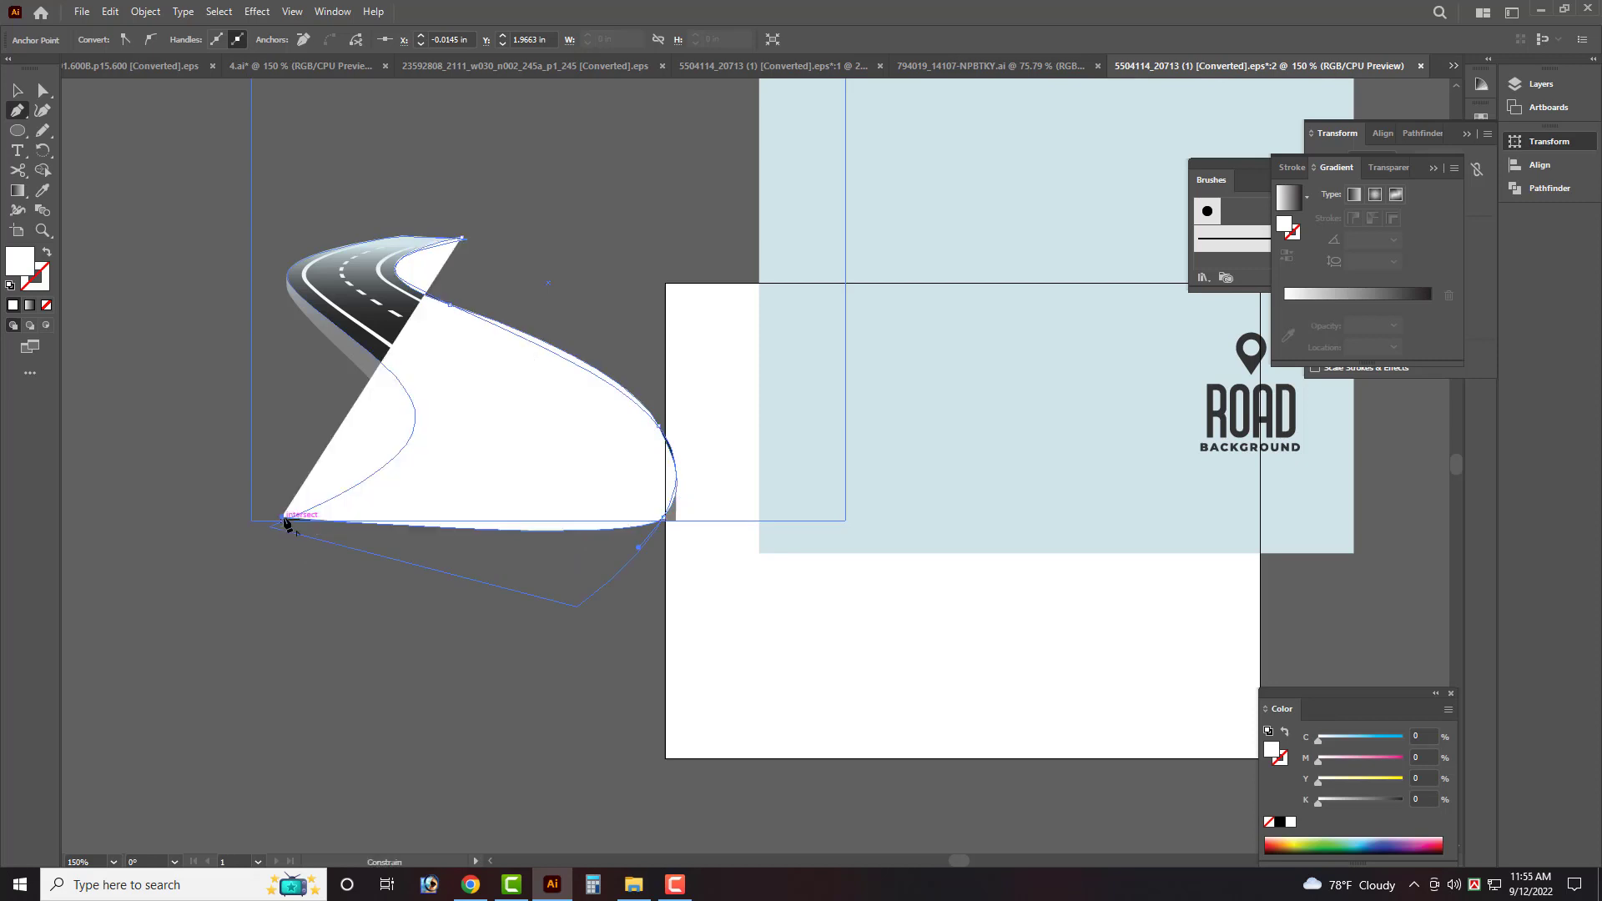
{"action": "left_click_drag", "start_coordinate": [286, 523], "coordinate": [396, 377]}
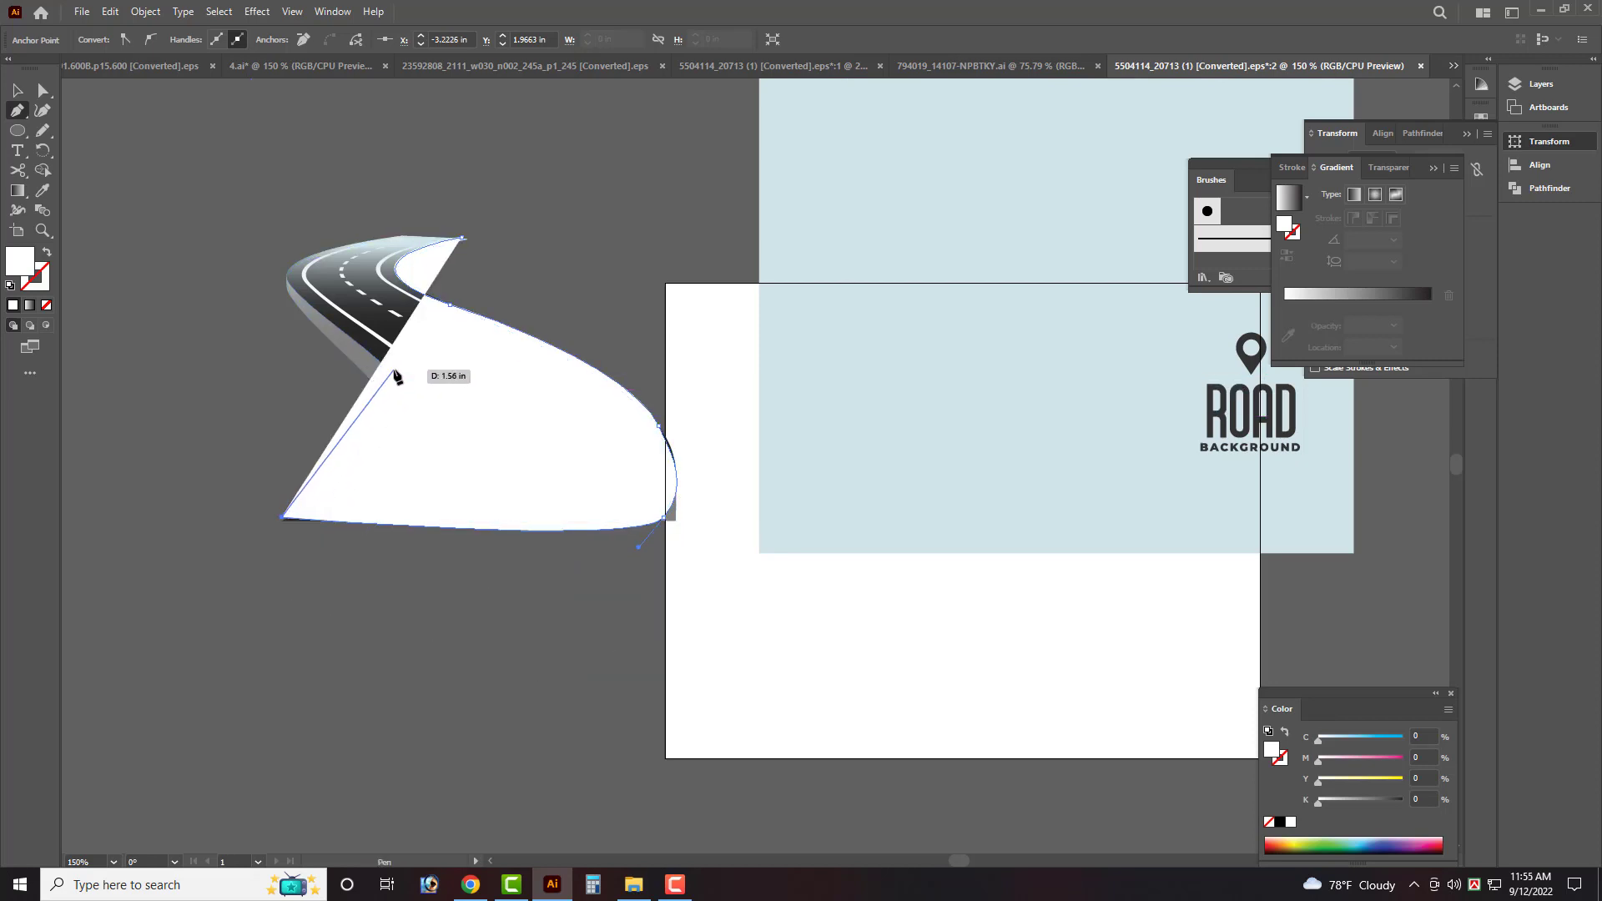
Curve the shape's left side up along the road, dropping a stray anchor, and finish it.
{"action": "mouse_move", "coordinate": [393, 374]}
{"action": "left_mouse_down"}
{"action": "mouse_move", "coordinate": [374, 226]}
{"action": "mouse_move", "coordinate": [319, 259]}
{"action": "left_mouse_up"}
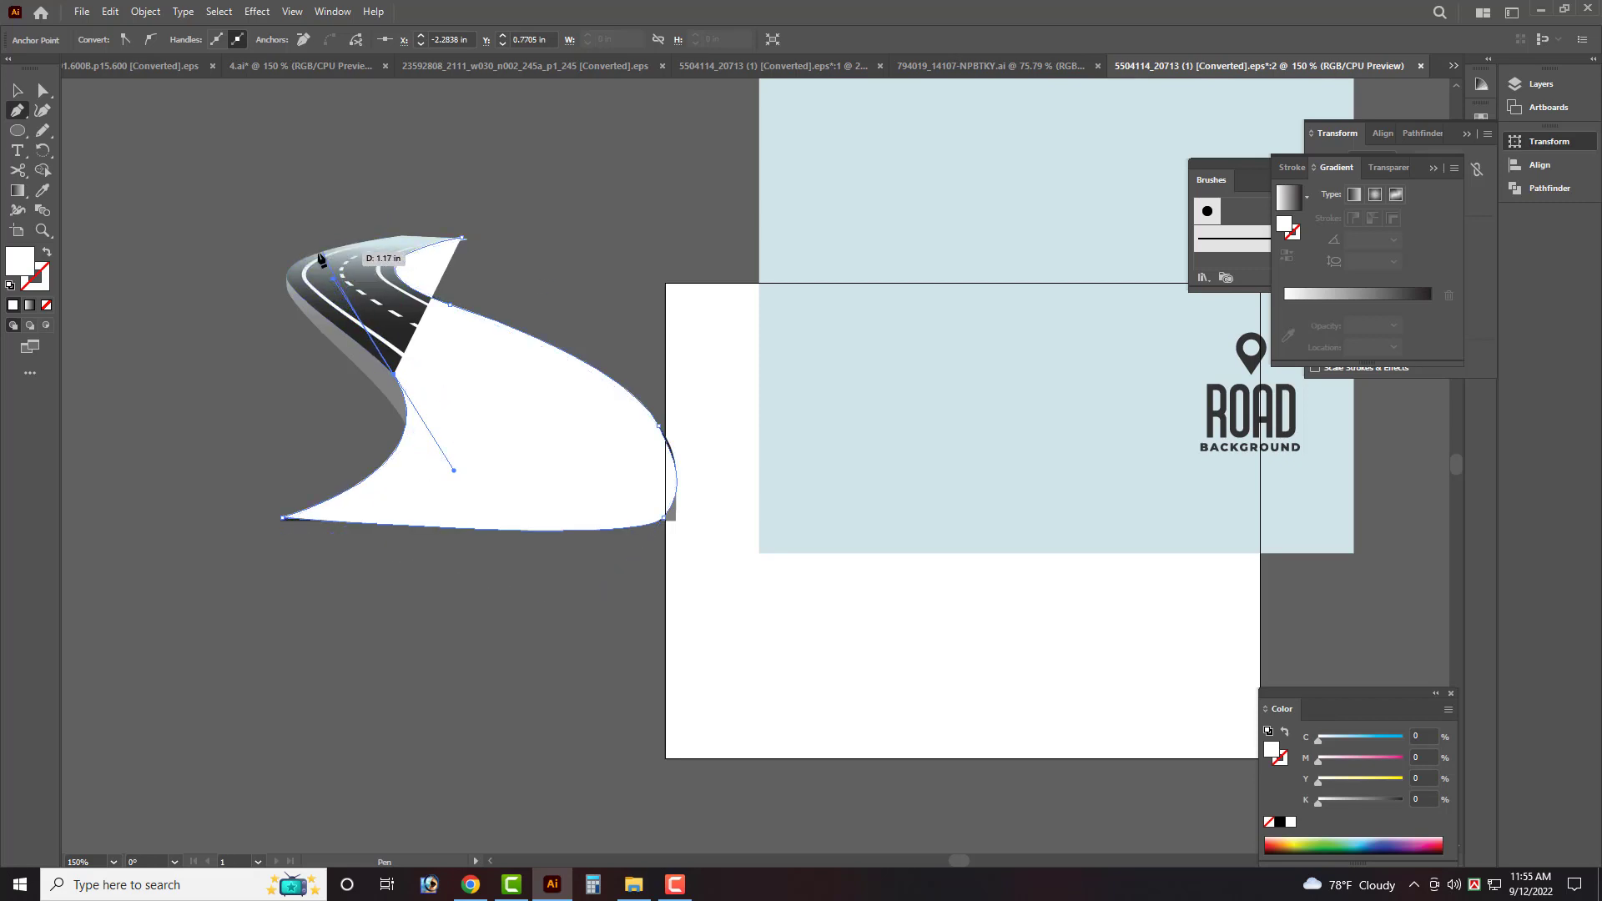
{"action": "left_click_drag", "start_coordinate": [302, 259], "coordinate": [314, 206]}
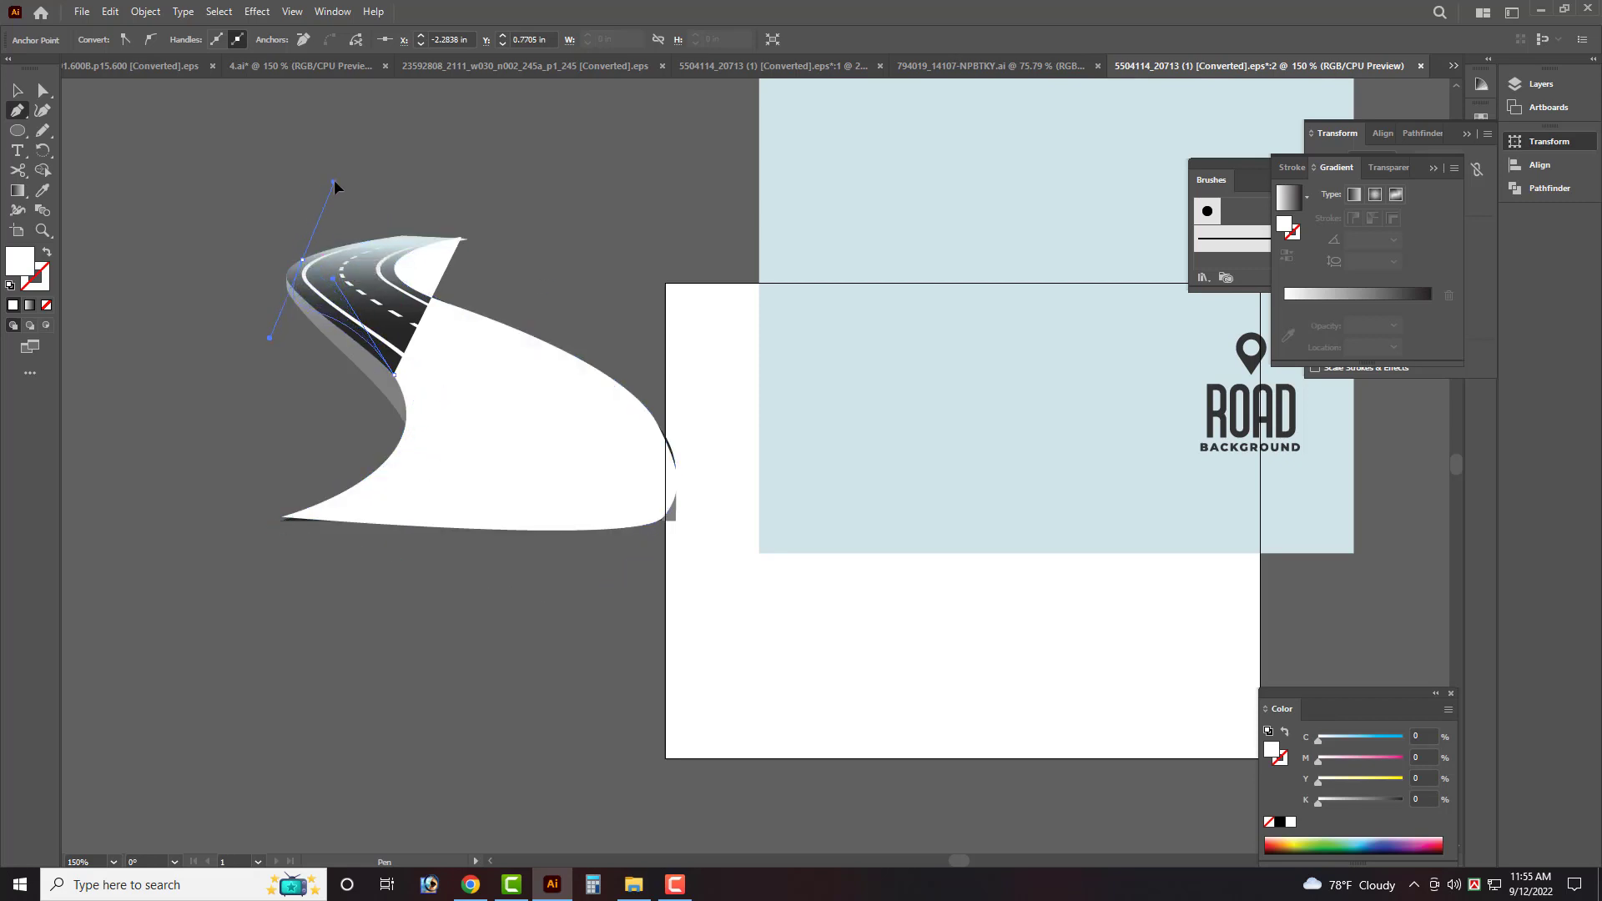
{"action": "key", "text": "ctrl+z"}
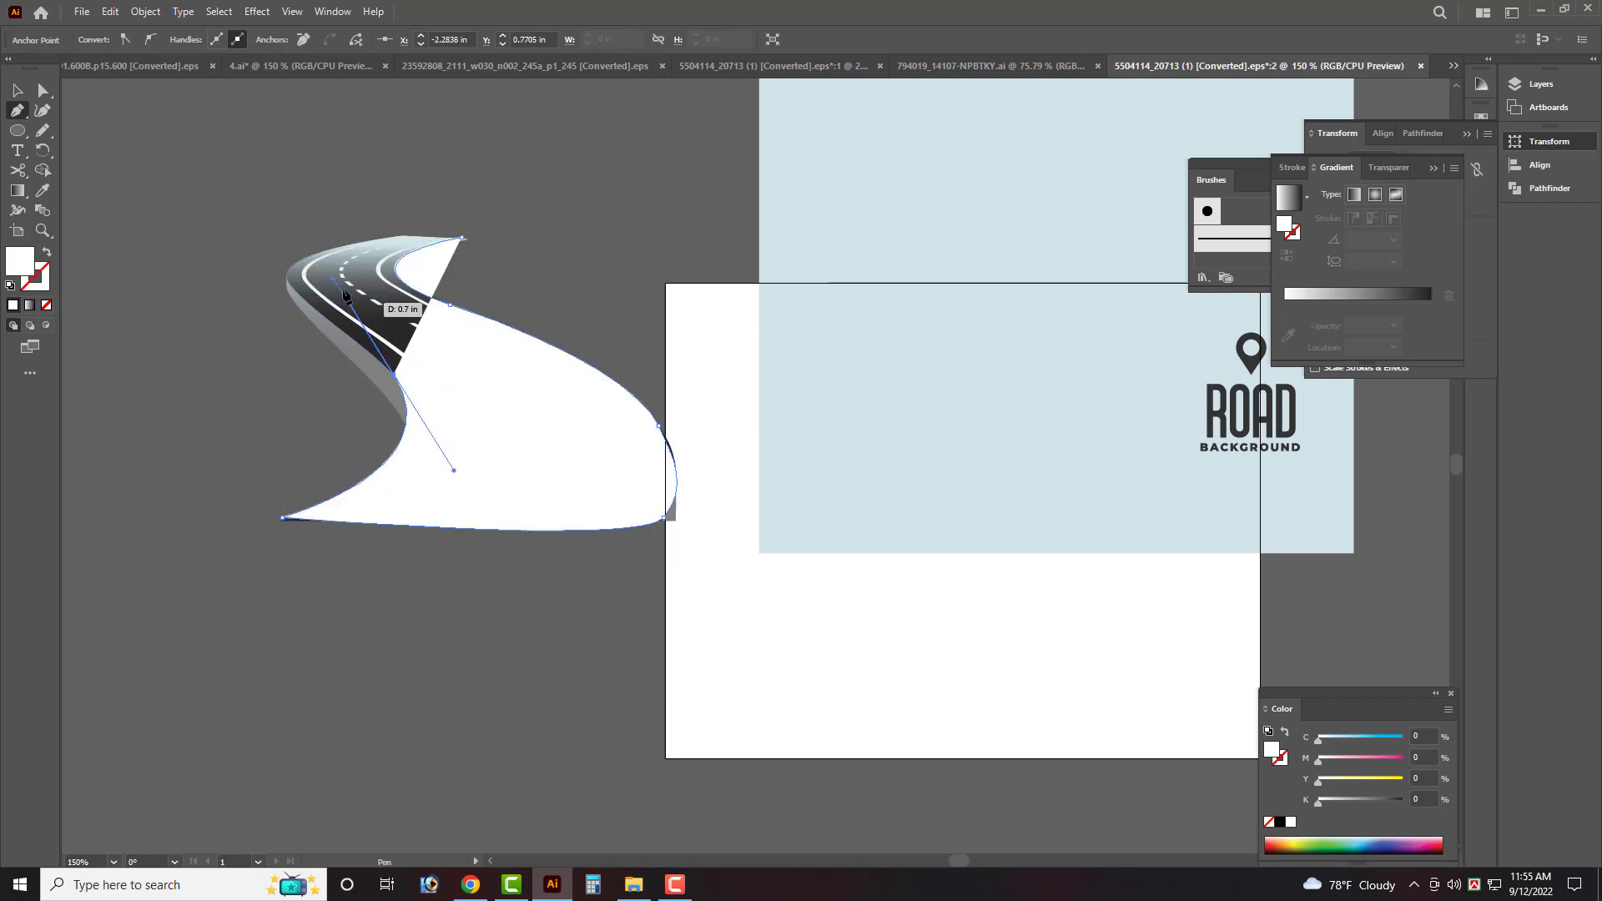
{"action": "mouse_move", "coordinate": [346, 296]}
{"action": "left_mouse_down"}
{"action": "mouse_move", "coordinate": [278, 288]}
{"action": "mouse_move", "coordinate": [259, 31]}
{"action": "left_mouse_up"}
{"action": "key", "text": "v"}
{"action": "left_click", "coordinate": [265, 150]}
Drop the road artwork into the sunset document, shift it left, and scale it down and flatter.
{"action": "left_click_drag", "start_coordinate": [326, 73], "coordinate": [328, 74]}
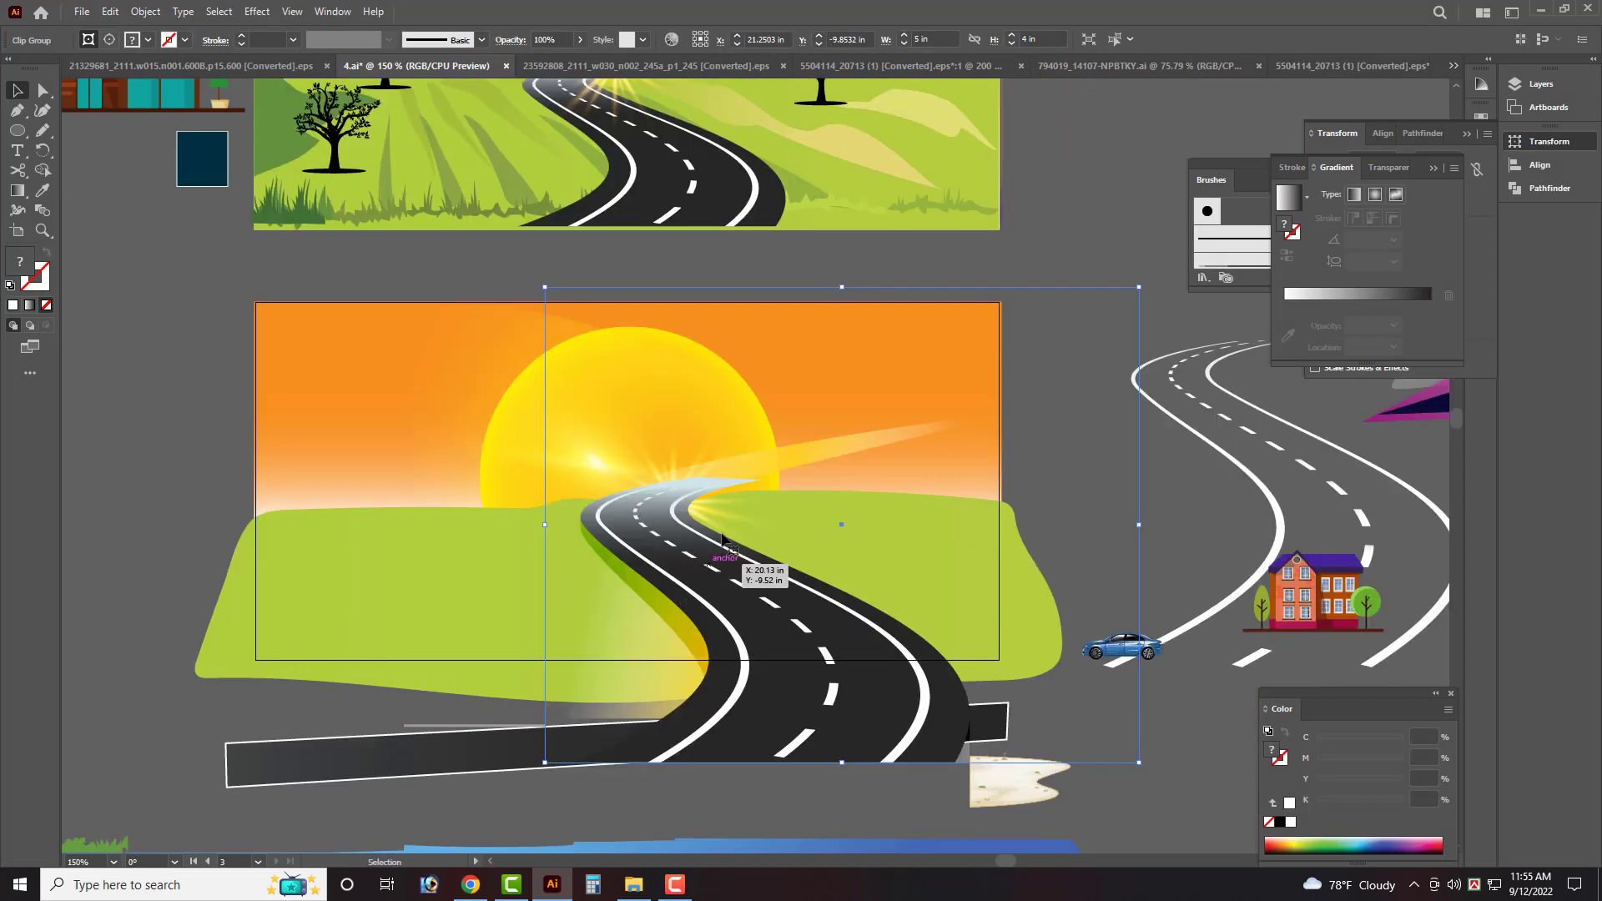
{"action": "left_click_drag", "start_coordinate": [634, 630], "coordinate": [1189, 613]}
{"action": "left_click_drag", "start_coordinate": [1011, 673], "coordinate": [599, 665]}
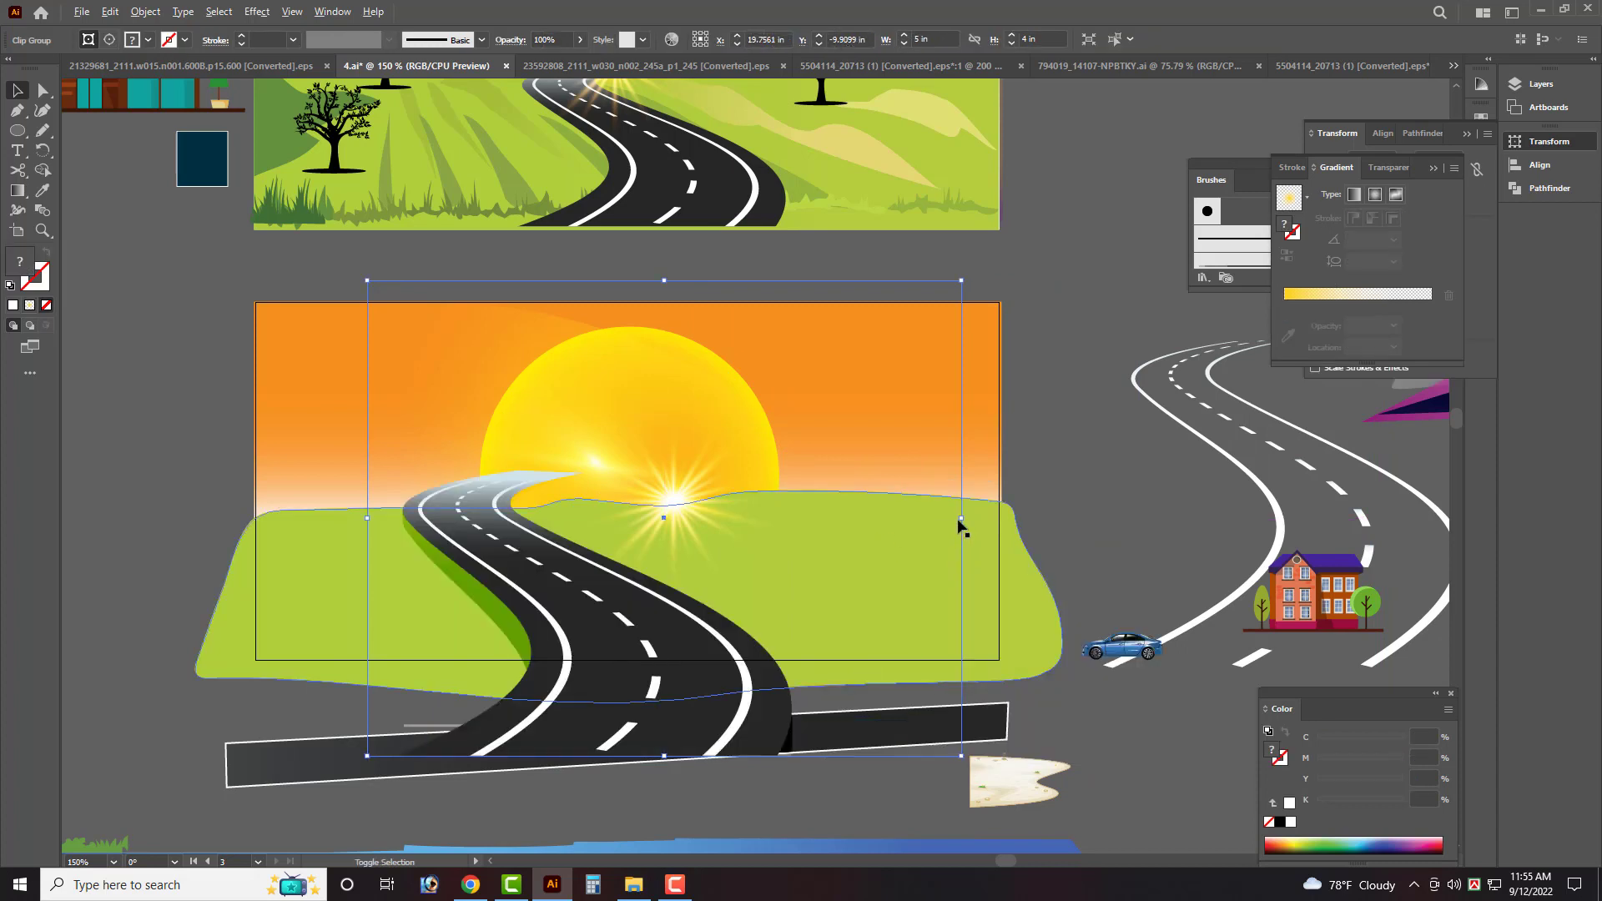
{"action": "left_click_drag", "start_coordinate": [959, 524], "coordinate": [719, 587]}
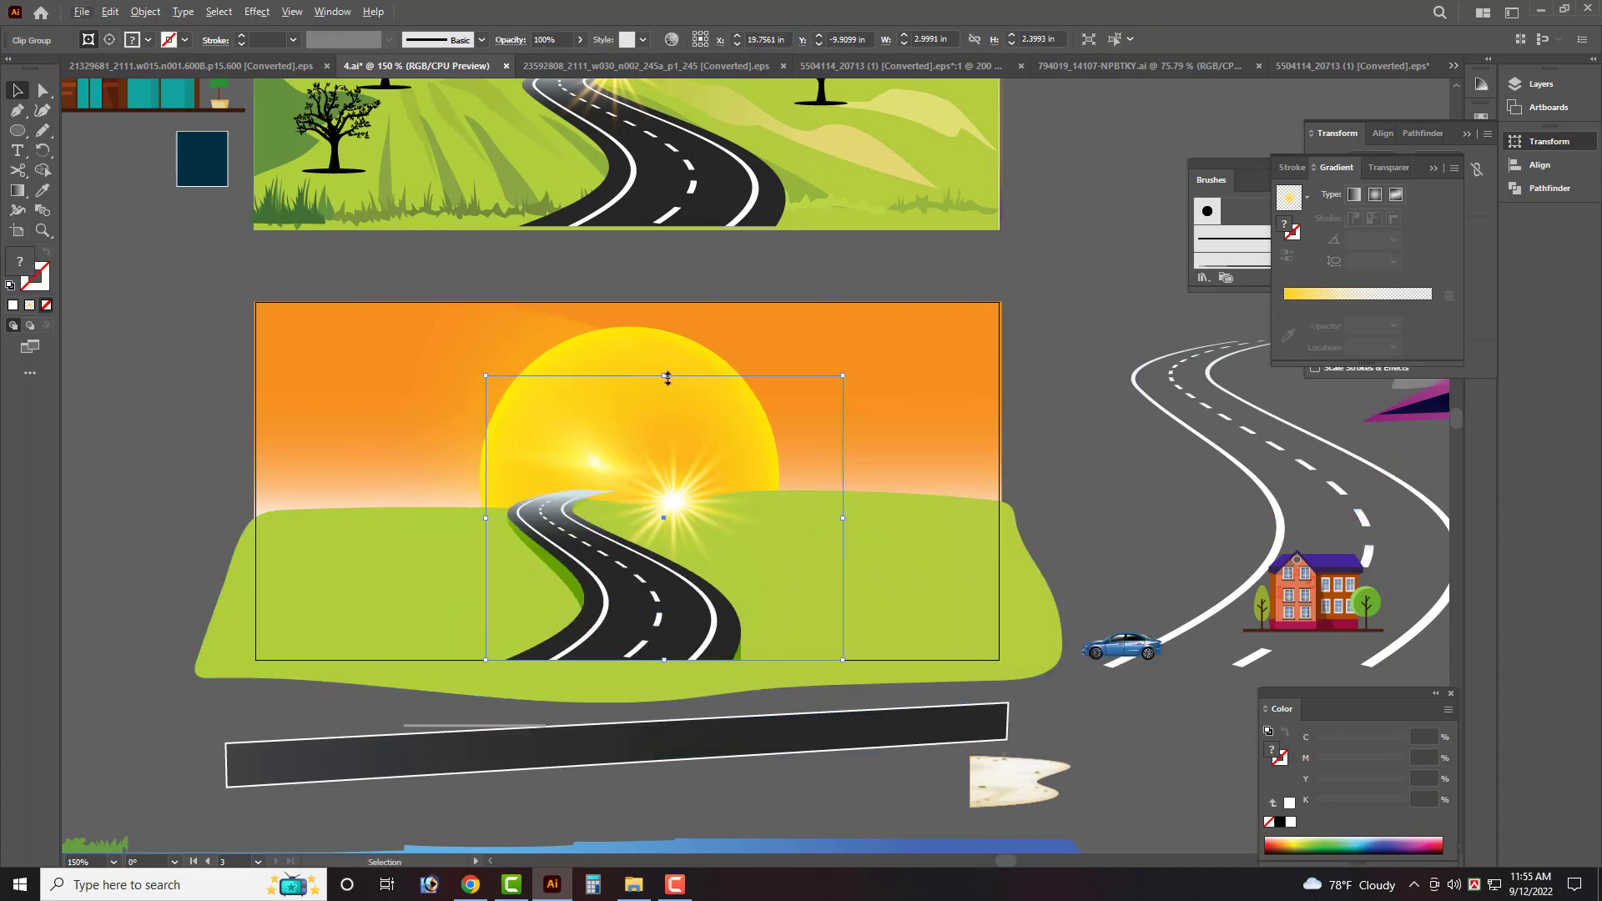
{"action": "left_click_drag", "start_coordinate": [664, 376], "coordinate": [665, 397]}
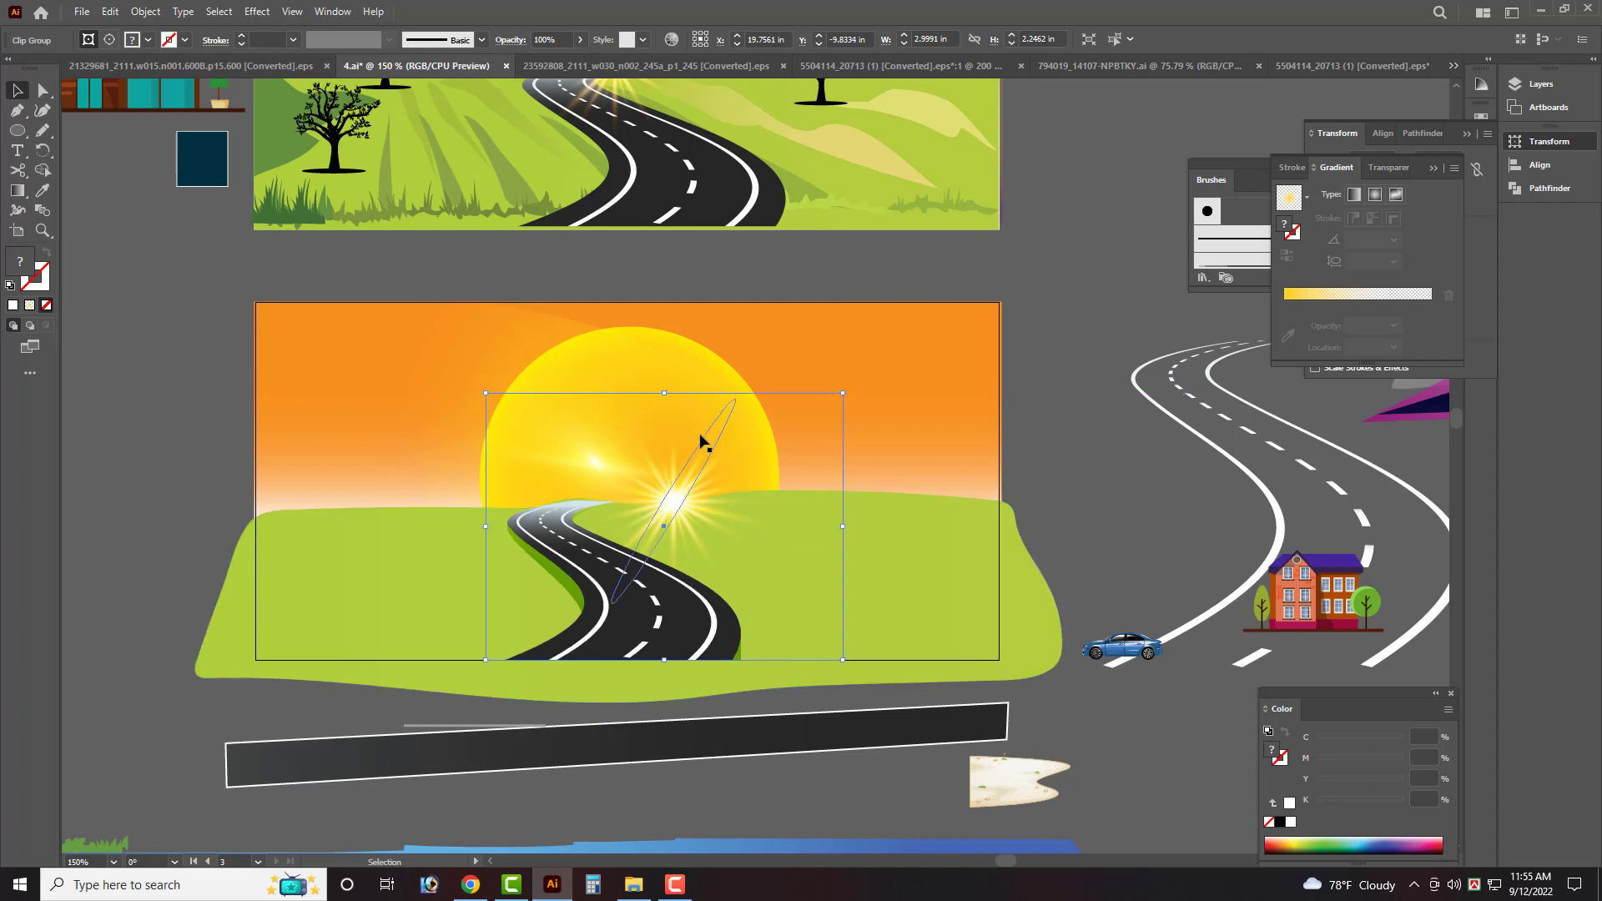
{"action": "scroll", "coordinate": [841, 424], "scroll_direction": "up", "scroll_amount": 1}
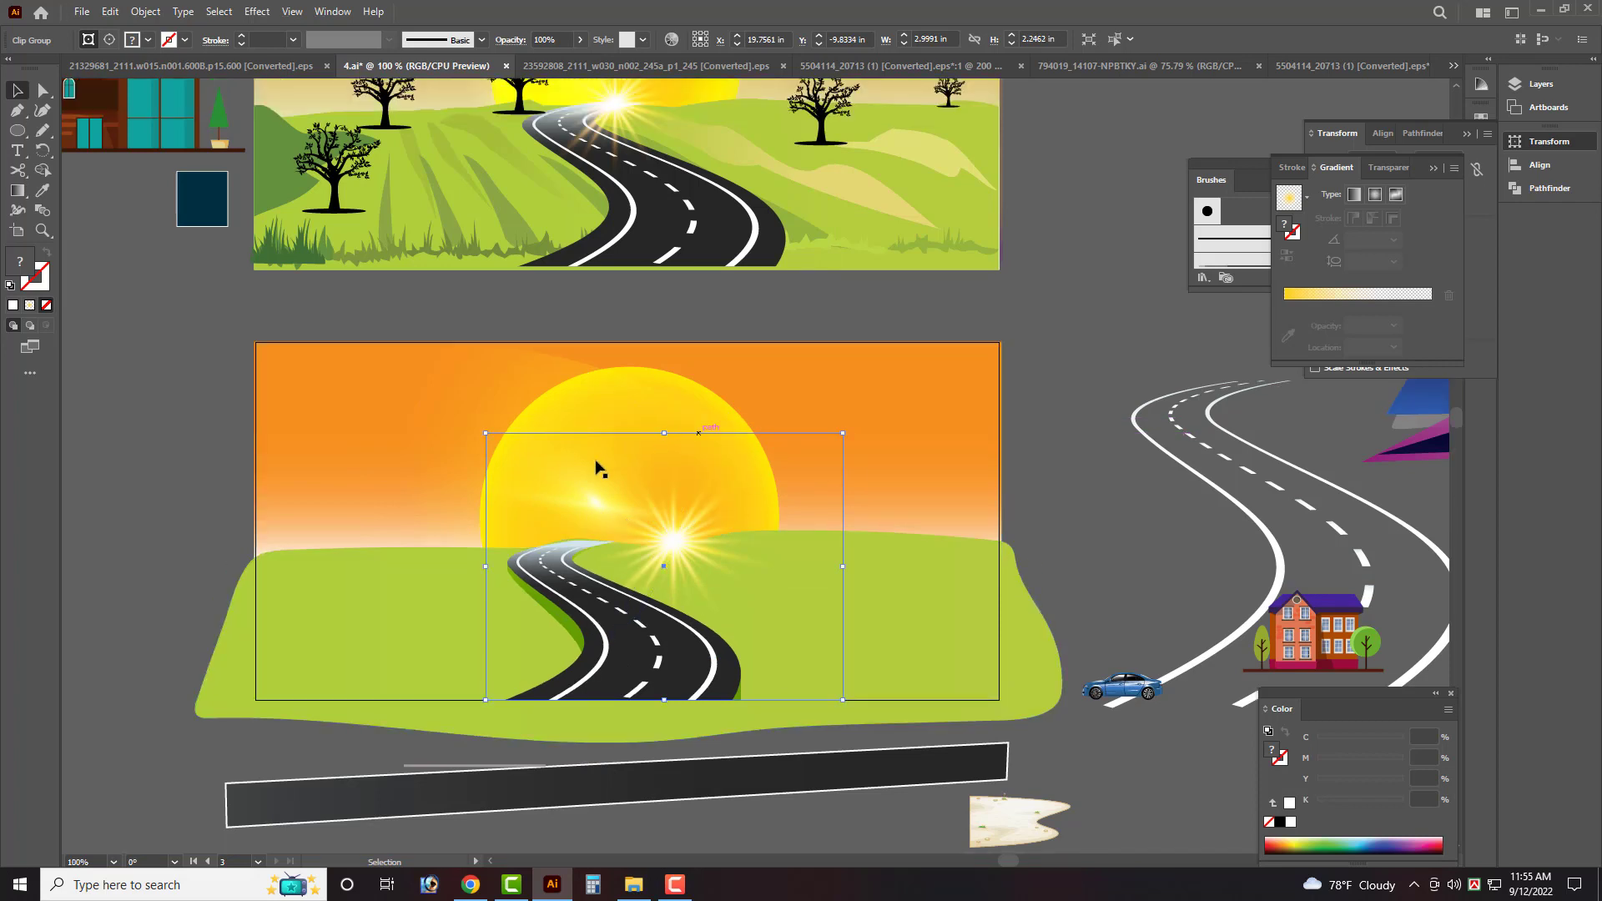
{"action": "scroll", "coordinate": [597, 465], "scroll_direction": "down", "scroll_amount": 1}
{"action": "key", "text": "ctrl+shift+a"}
Resize the sun disc alone and nudge its glow group so it stays centred.
{"action": "left_click", "coordinate": [634, 399]}
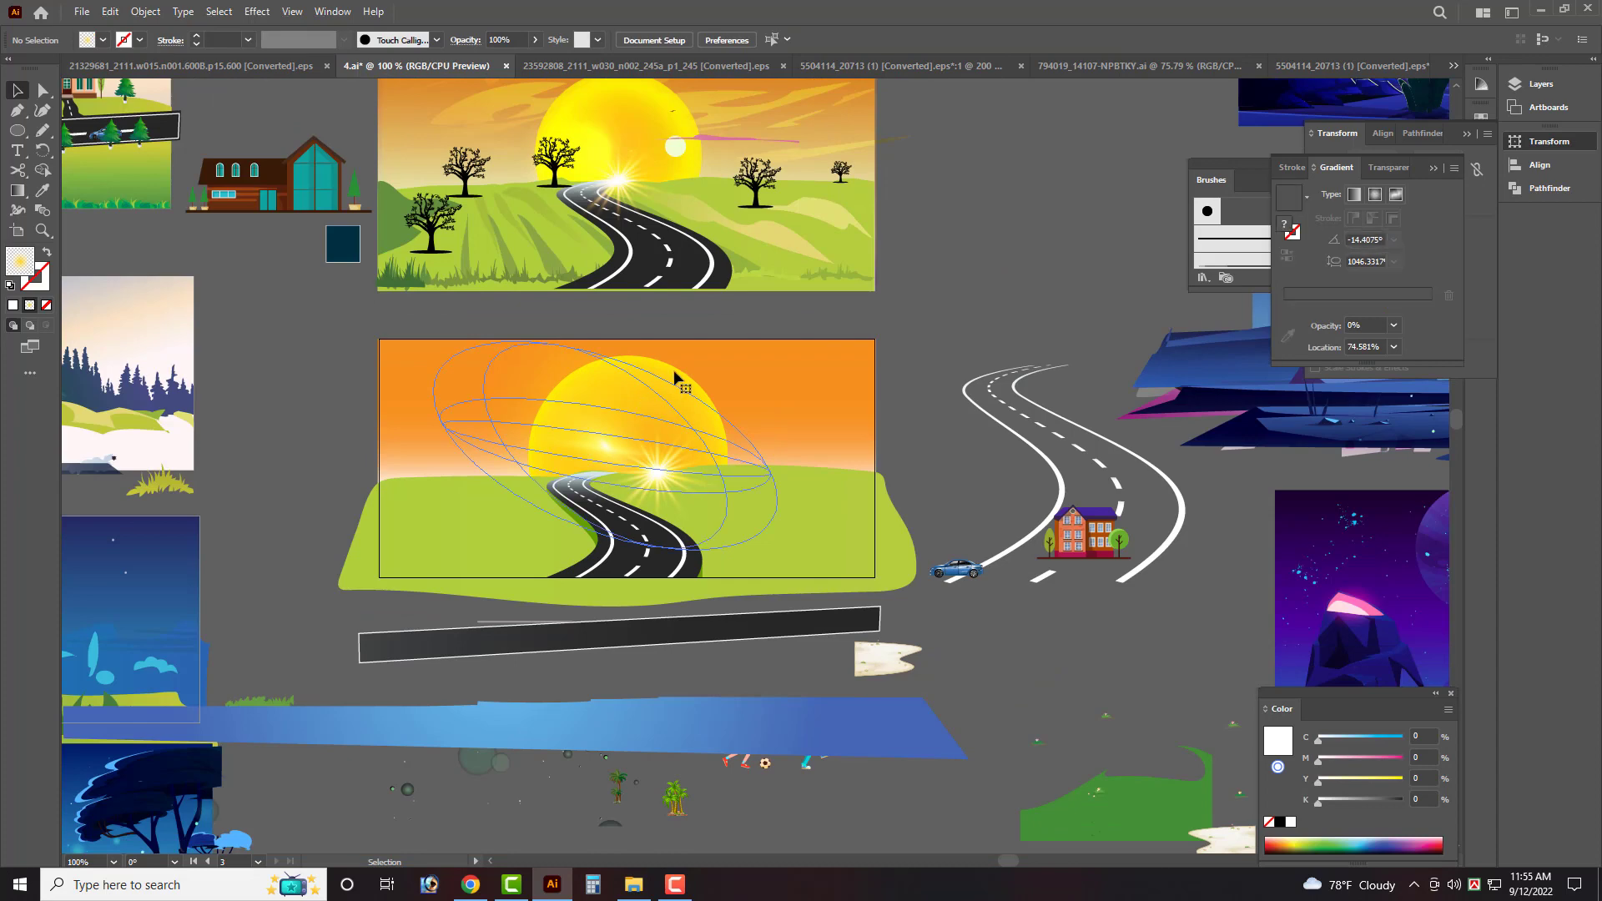
{"action": "left_click", "coordinate": [777, 344], "text": "shift"}
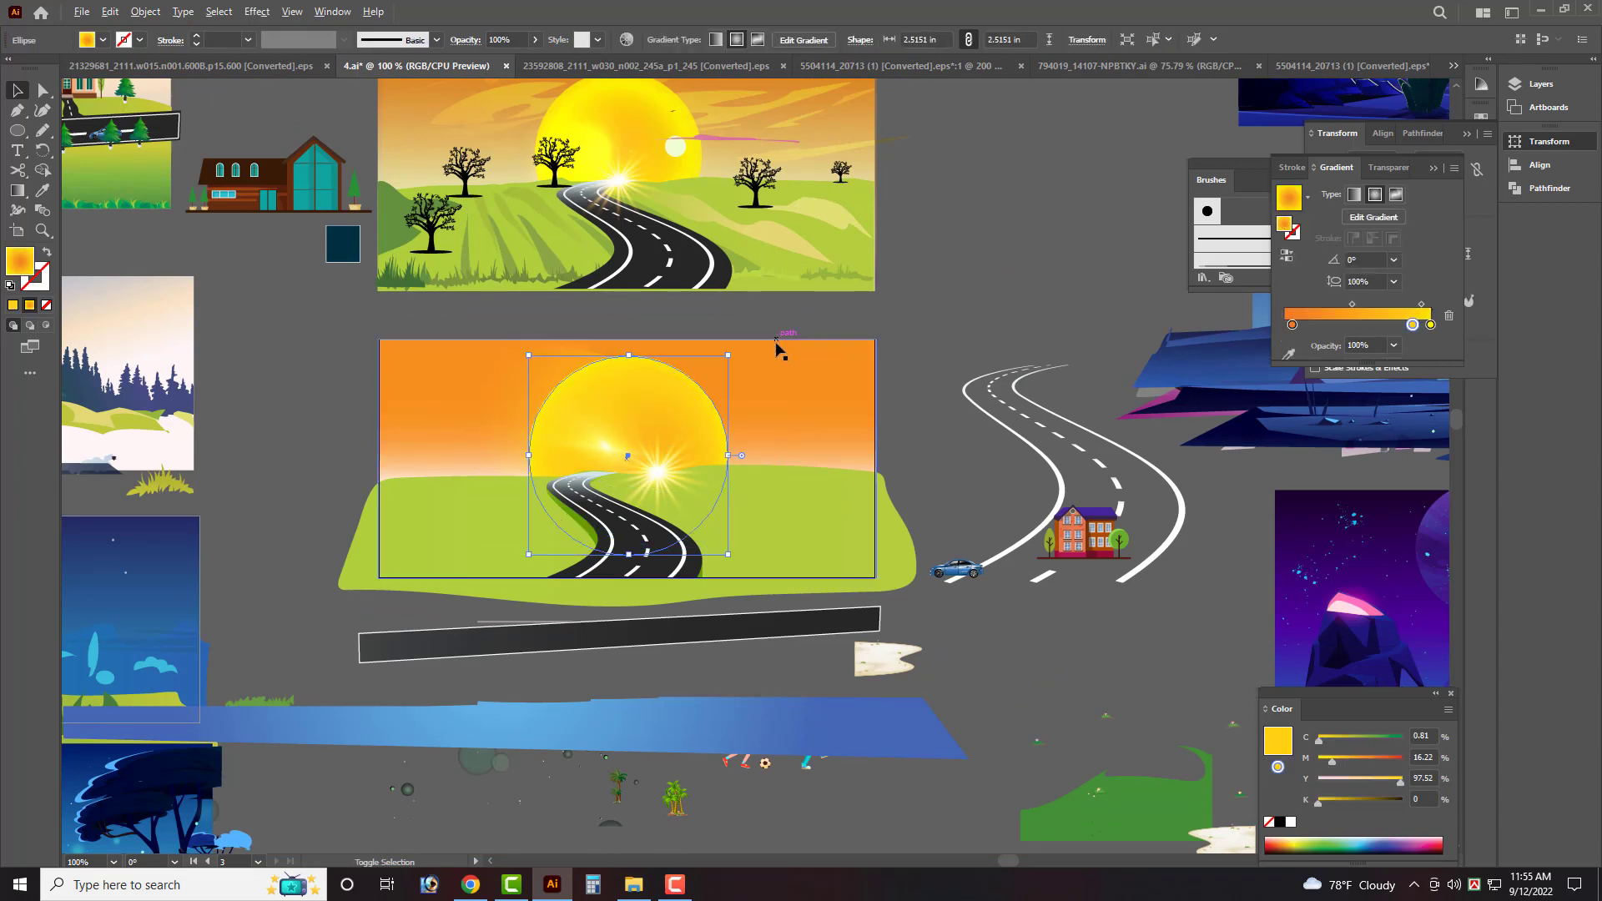
{"action": "left_click_drag", "start_coordinate": [729, 354], "coordinate": [712, 361]}
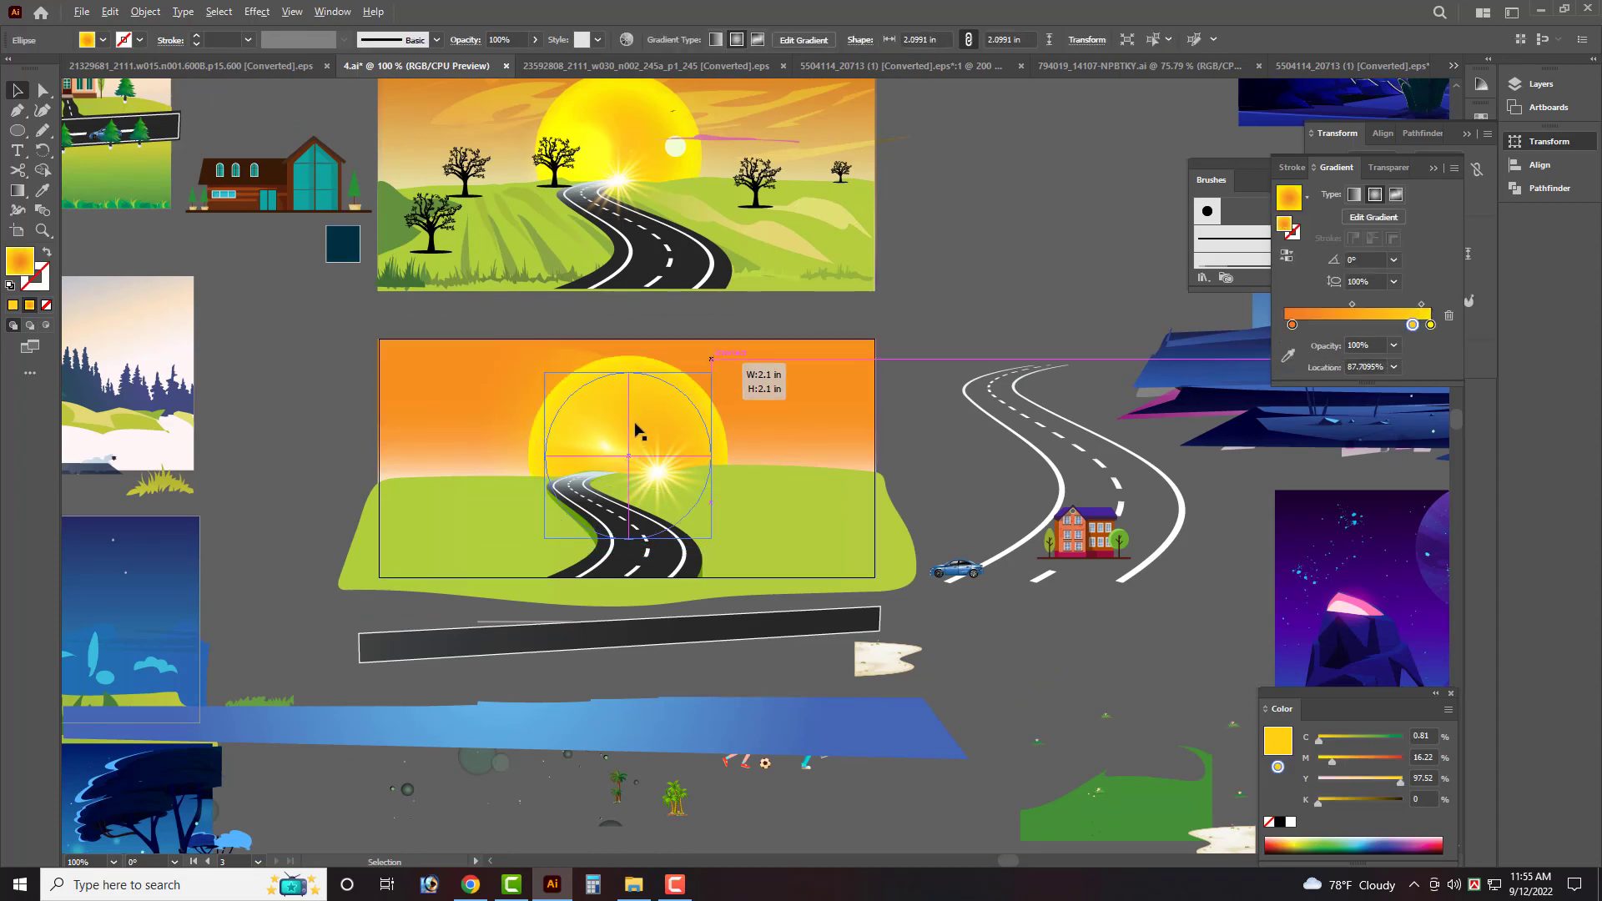
{"action": "scroll", "coordinate": [635, 415], "scroll_direction": "up", "scroll_amount": 2}
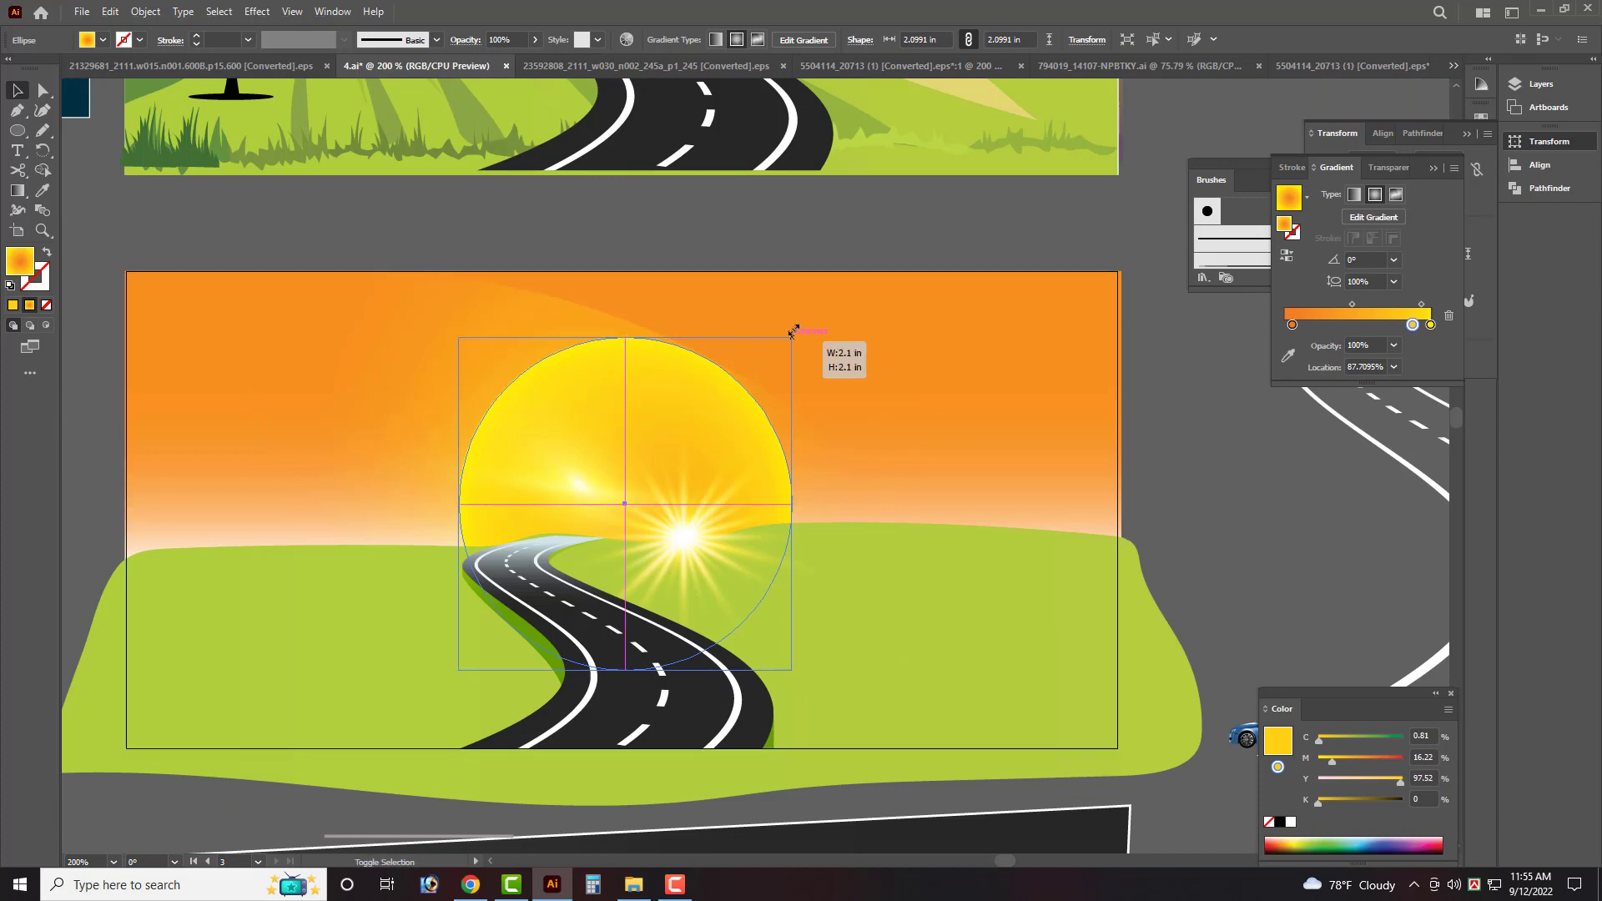
{"action": "left_click_drag", "start_coordinate": [792, 332], "coordinate": [819, 309]}
{"action": "mouse_move", "coordinate": [666, 347]}
{"action": "left_mouse_down"}
{"action": "mouse_move", "coordinate": [654, 336]}
{"action": "mouse_move", "coordinate": [710, 331]}
{"action": "left_mouse_up"}
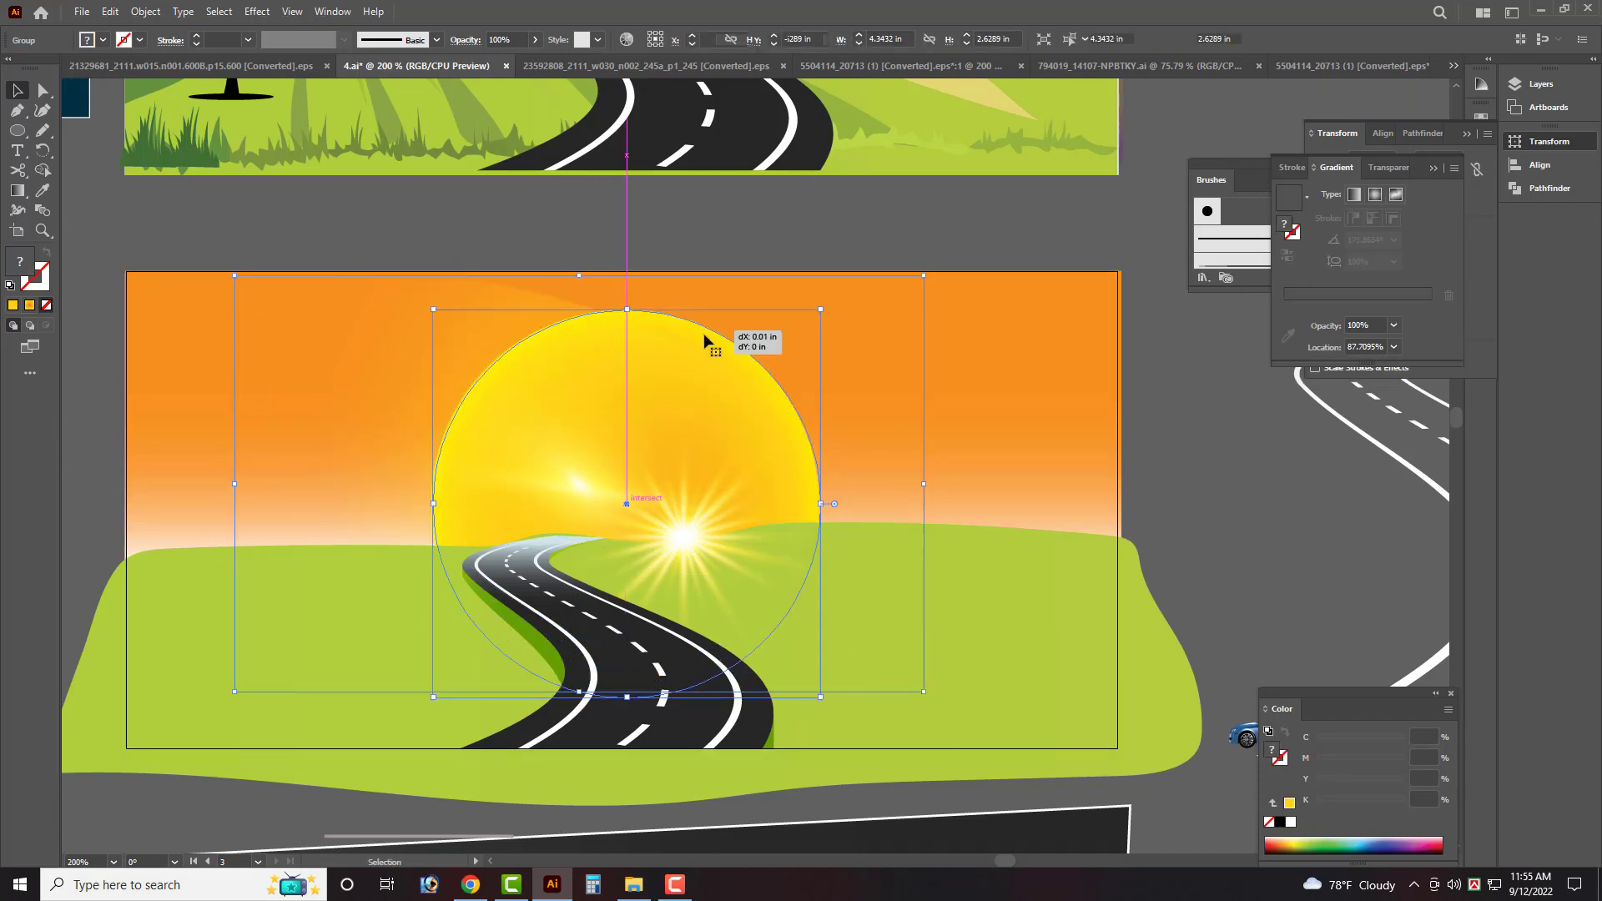
{"action": "left_click", "coordinate": [713, 338]}
{"action": "left_click", "coordinate": [550, 573]}
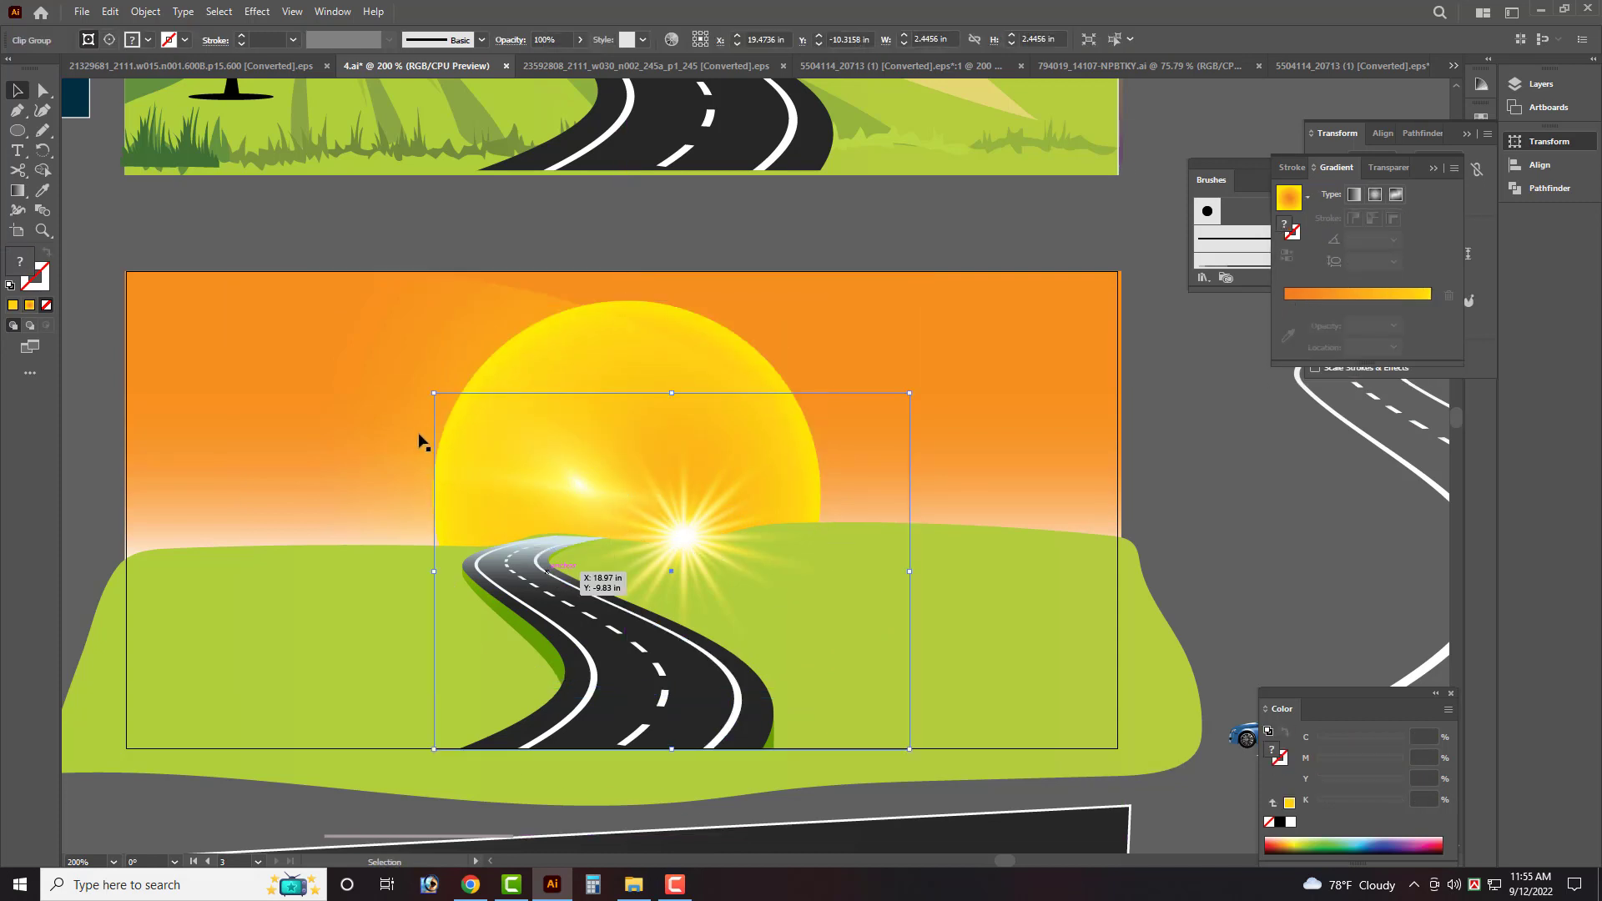
{"action": "scroll", "coordinate": [574, 484], "scroll_direction": "down", "scroll_amount": 2}
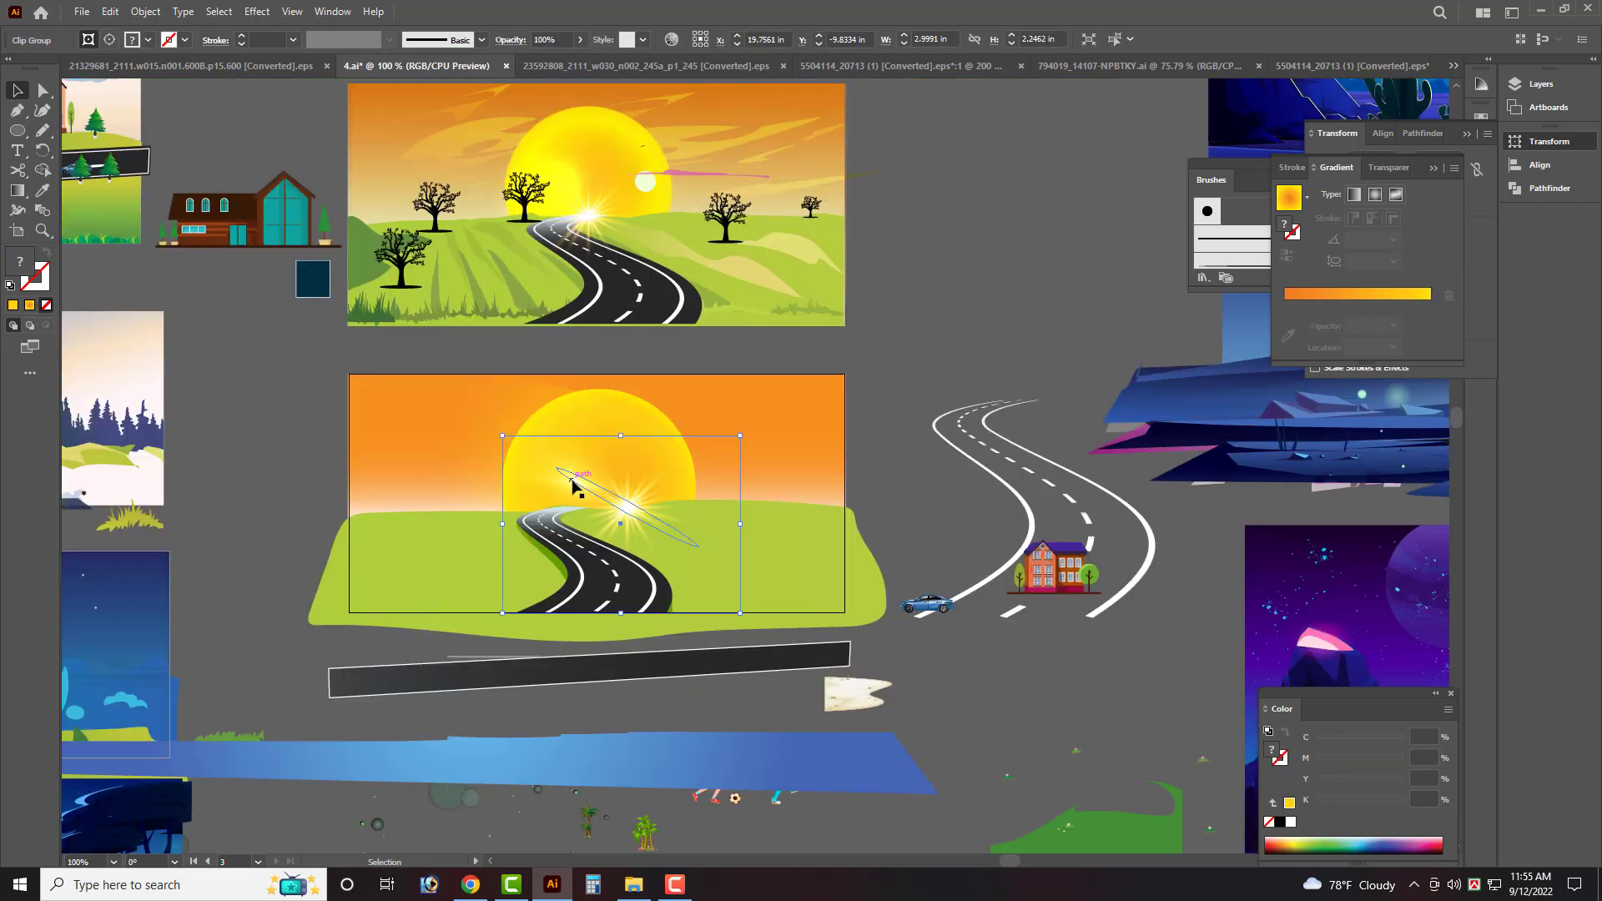
{"action": "left_click", "coordinate": [216, 522]}
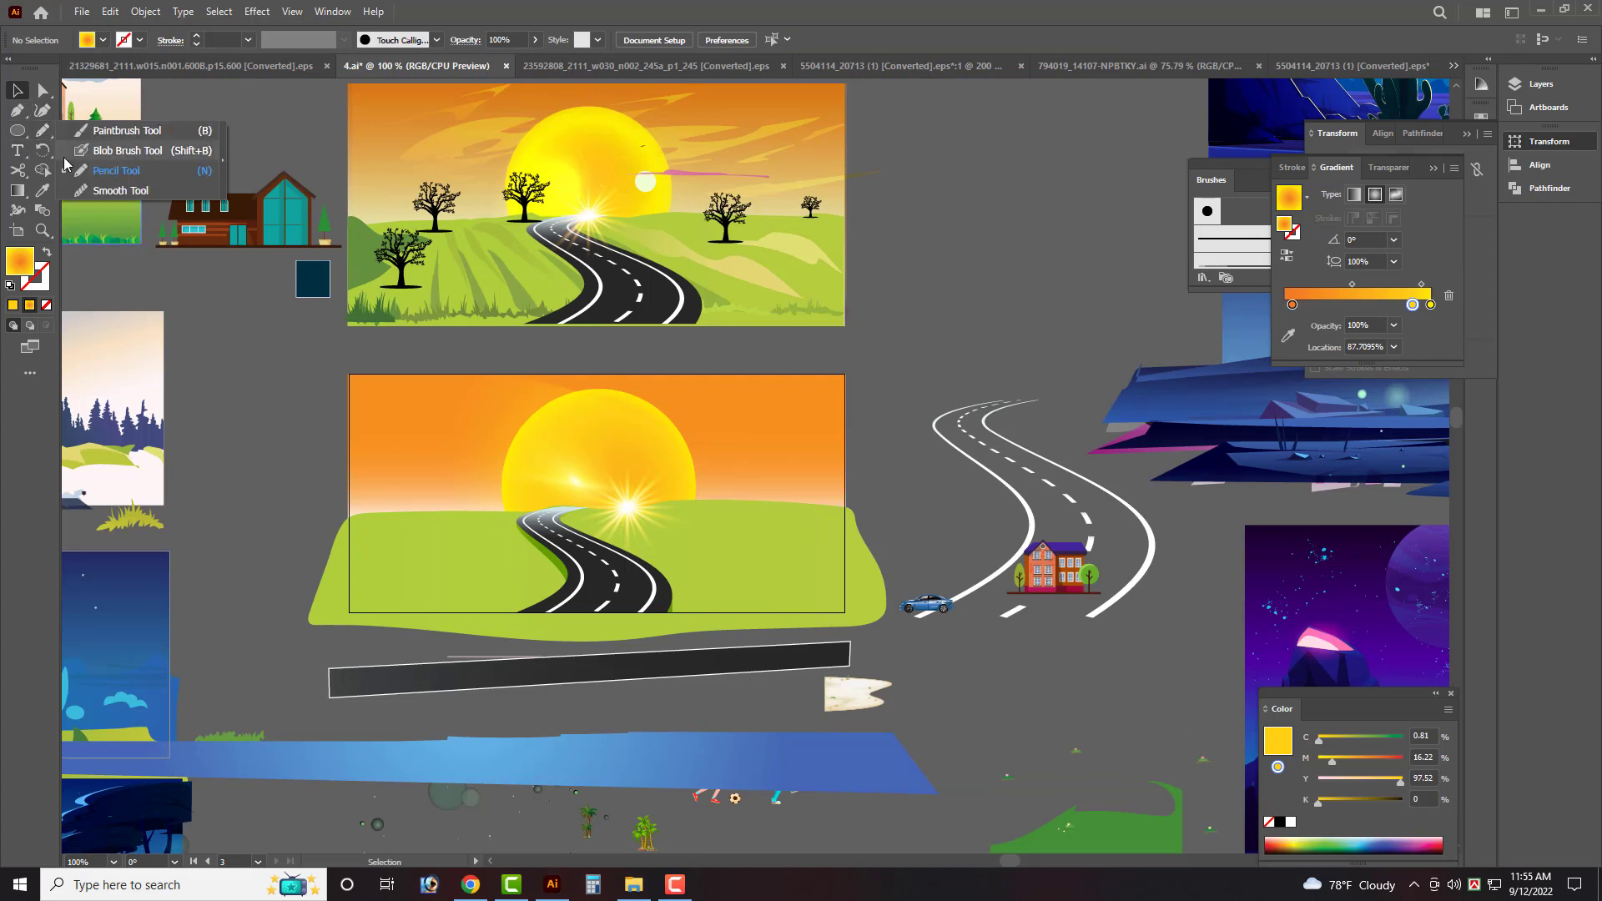
Draw a pencil grass blade on the lower-left hill and fill it with sampled grass green.
{"action": "left_click_drag", "start_coordinate": [39, 134], "coordinate": [84, 147]}
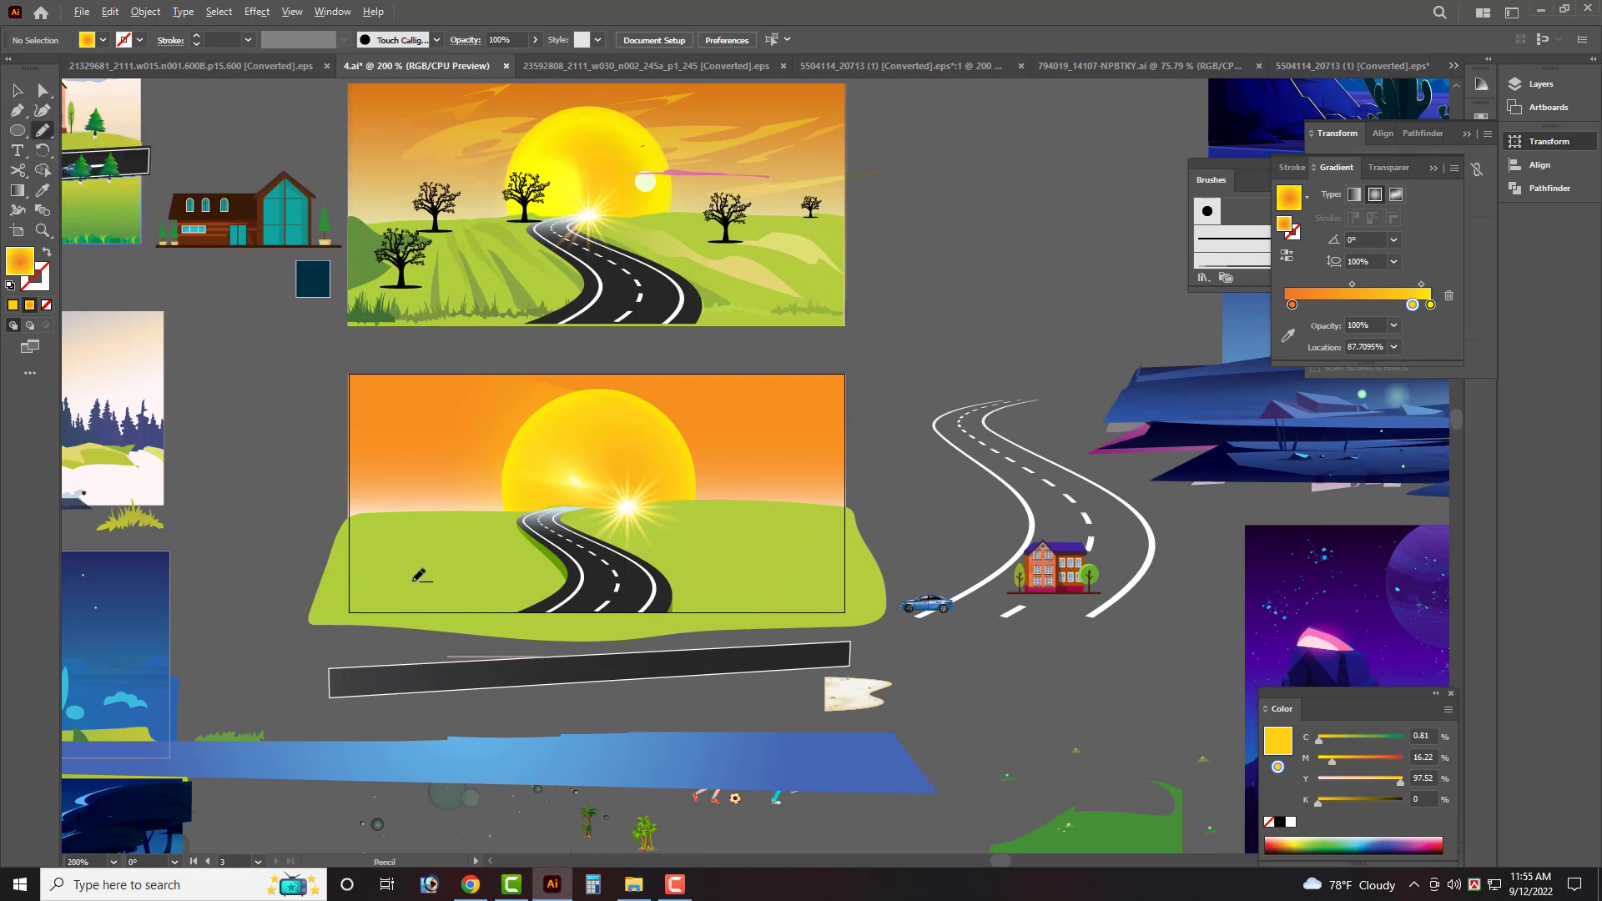
{"action": "scroll", "coordinate": [419, 575], "scroll_direction": "up", "scroll_amount": 1}
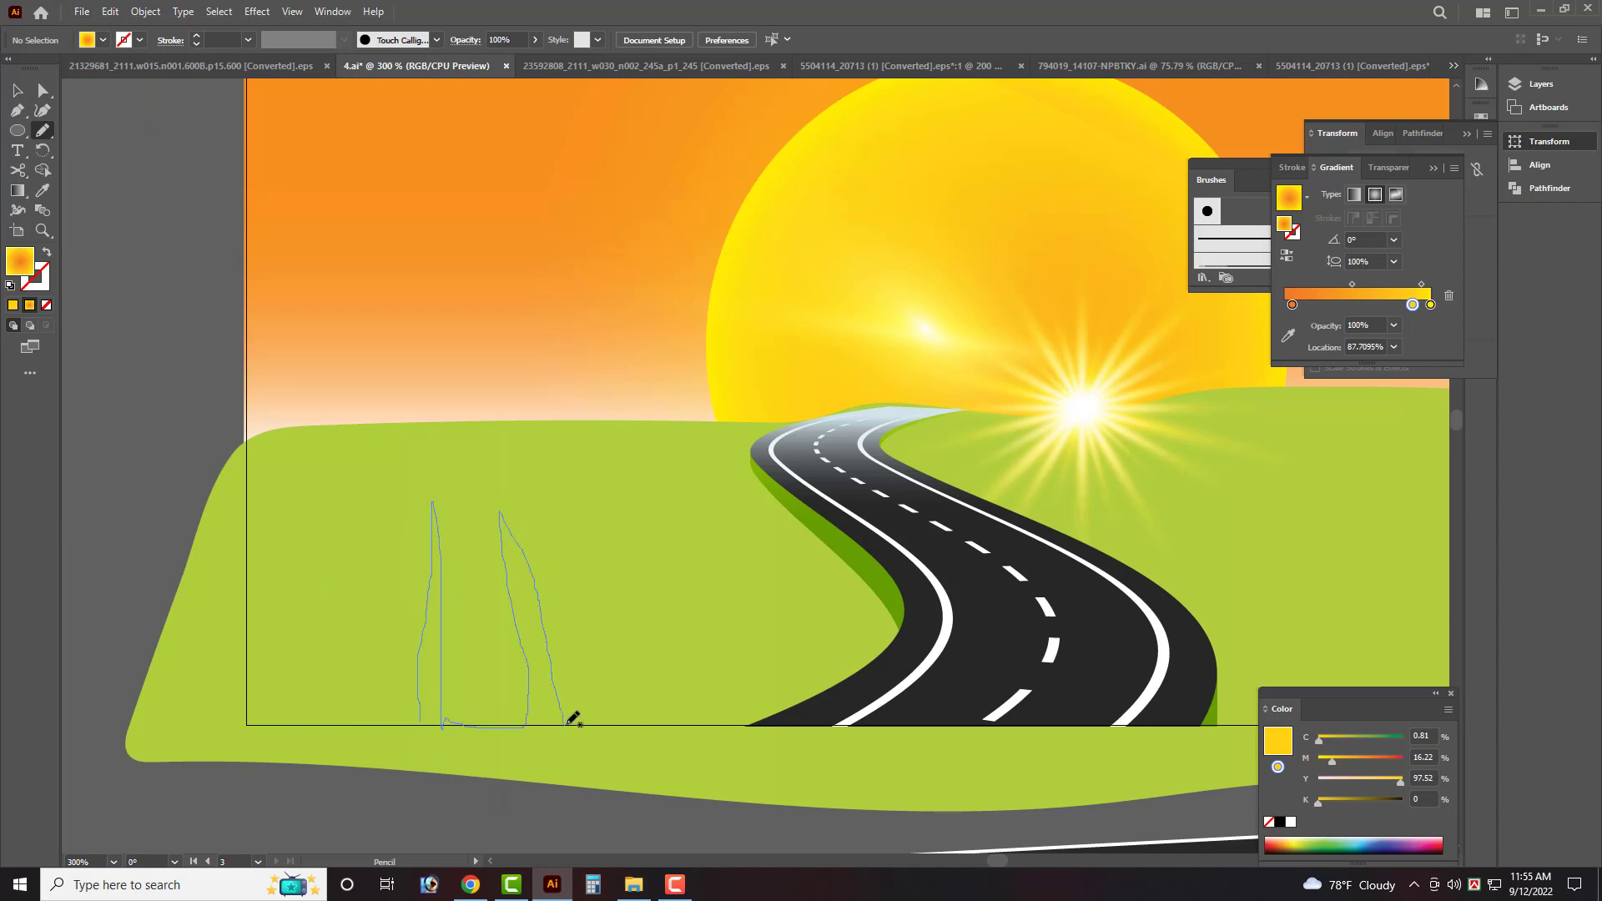
{"action": "left_click_drag", "start_coordinate": [568, 722], "coordinate": [565, 723]}
{"action": "scroll", "coordinate": [519, 291], "scroll_direction": "down", "scroll_amount": 2}
{"action": "key", "text": "i"}
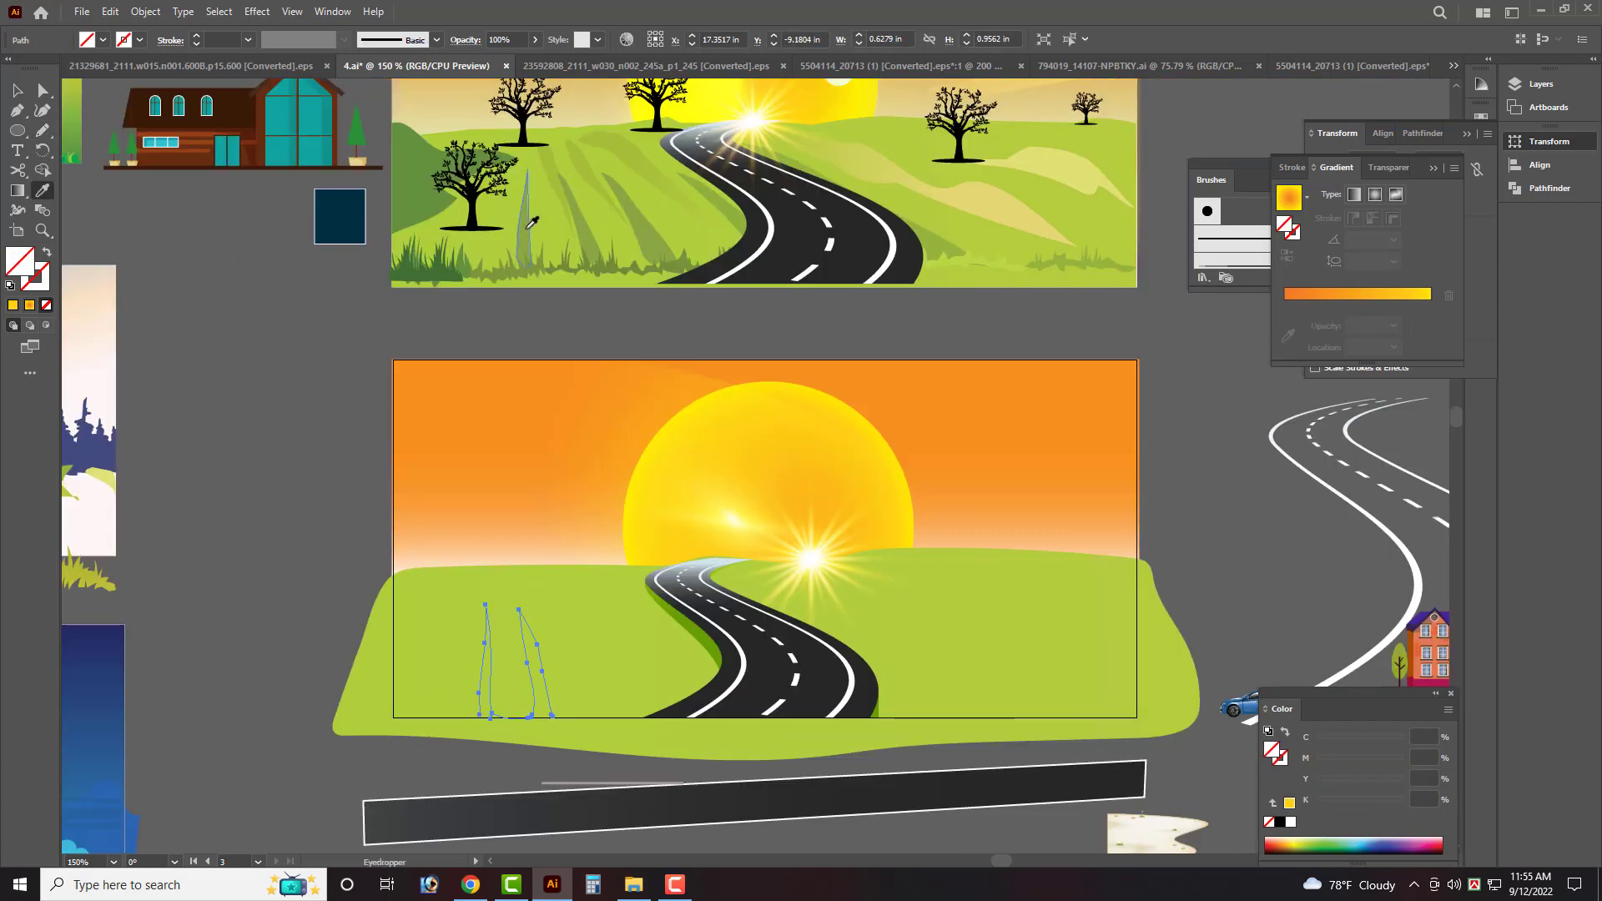
{"action": "left_click", "coordinate": [527, 226]}
{"action": "key", "text": "v"}
{"action": "left_click", "coordinate": [246, 506]}
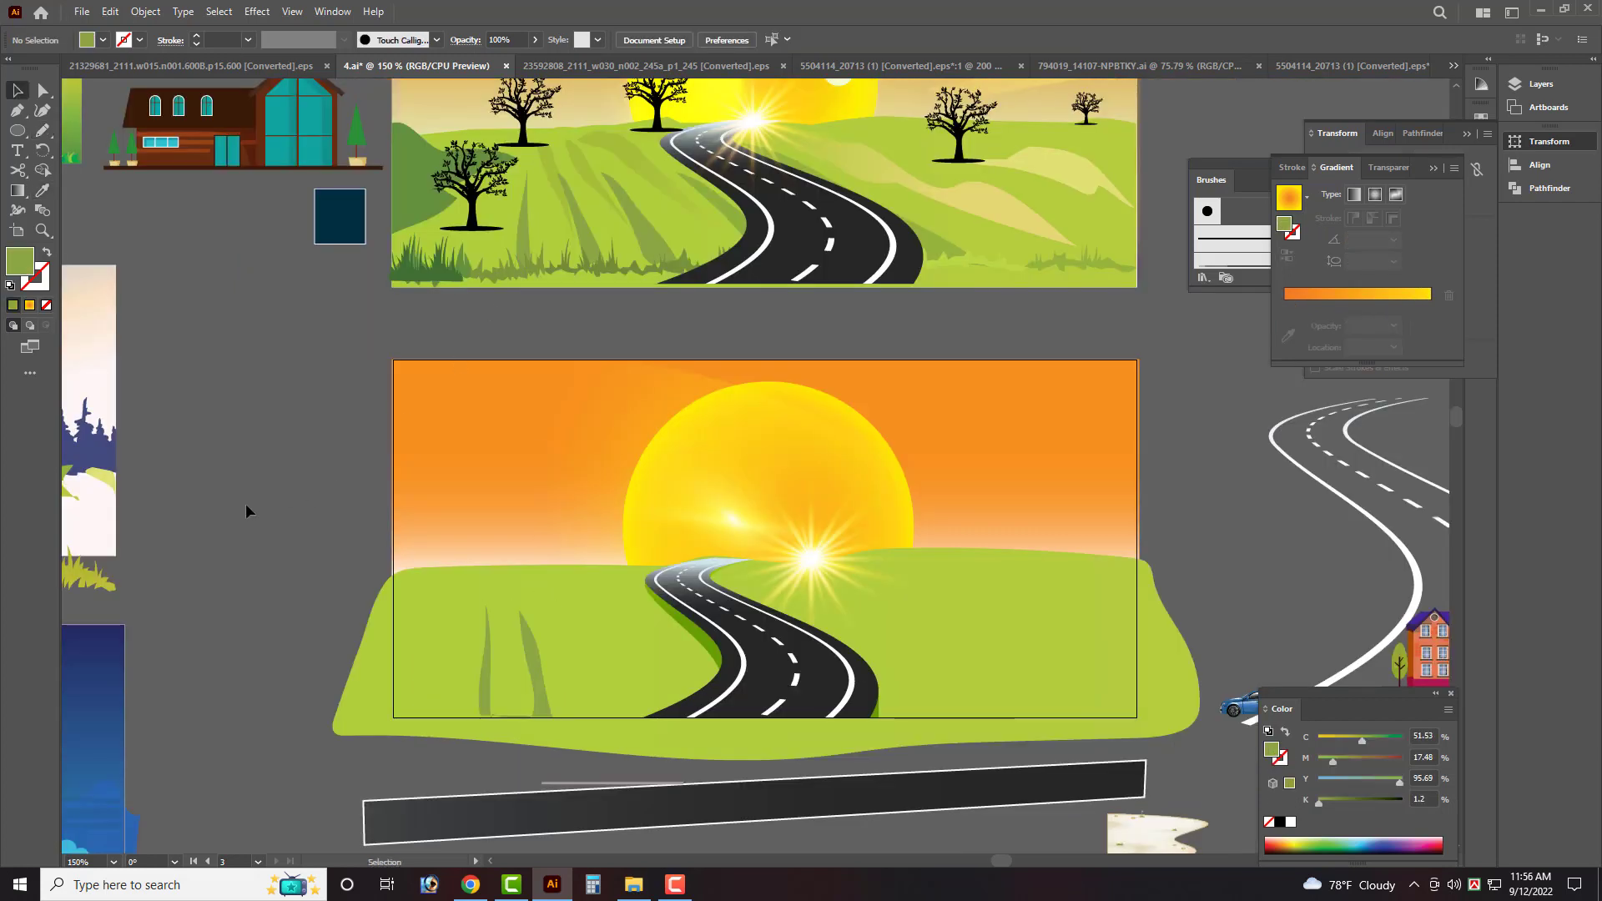
Draw another grass blade between the existing ones and give it the lighter hill green.
{"action": "left_click", "coordinate": [44, 132]}
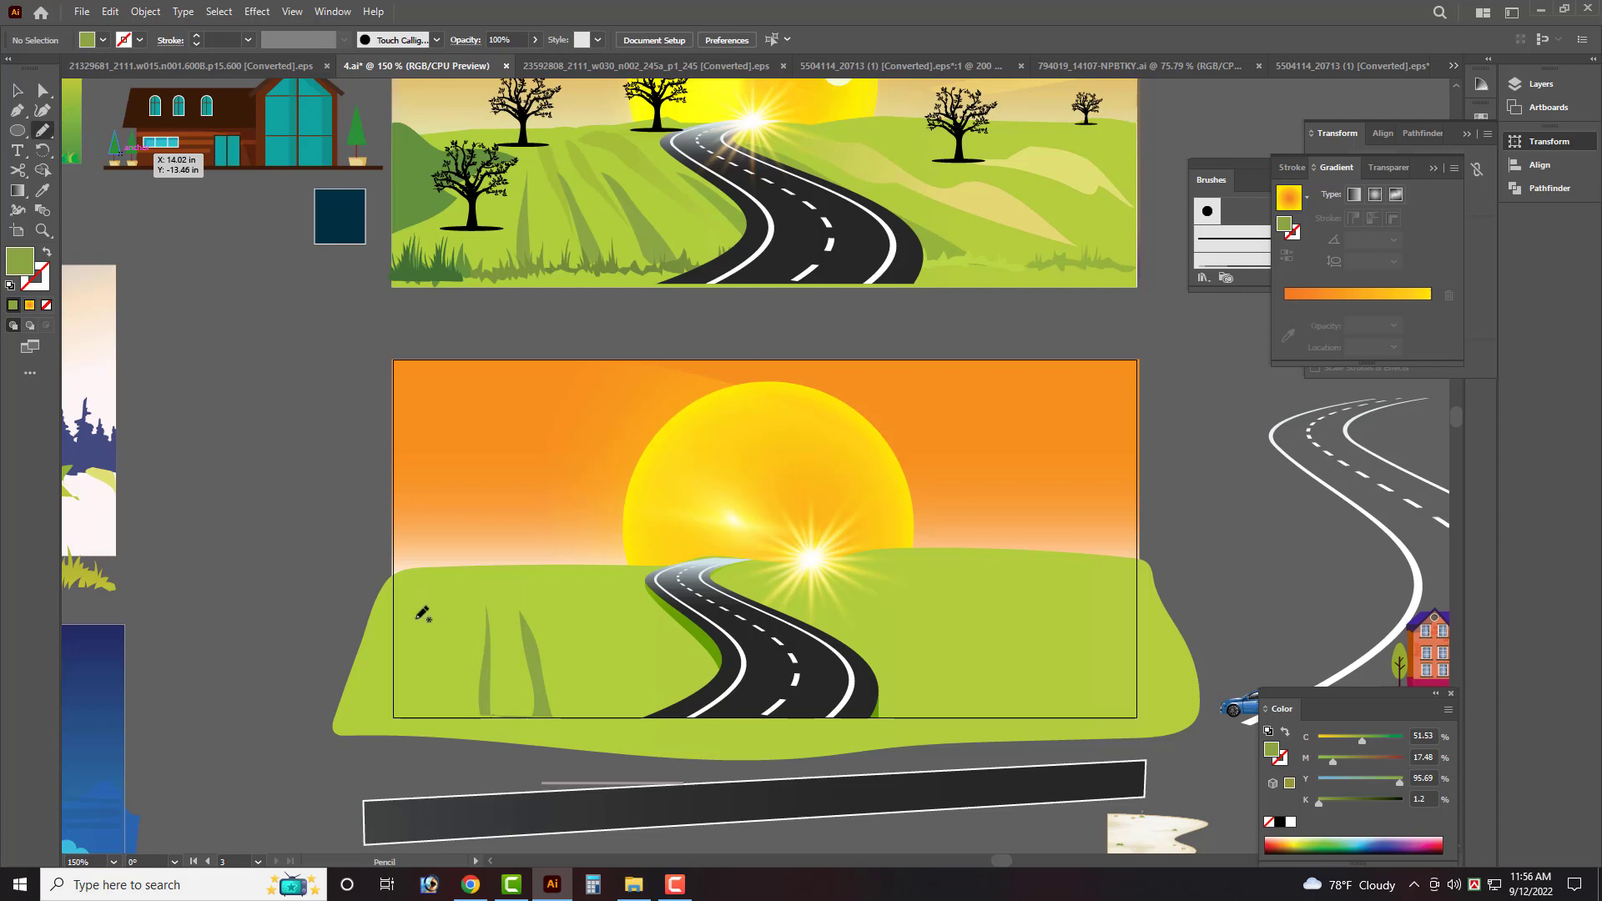
{"action": "scroll", "coordinate": [472, 634], "scroll_direction": "up", "scroll_amount": 2}
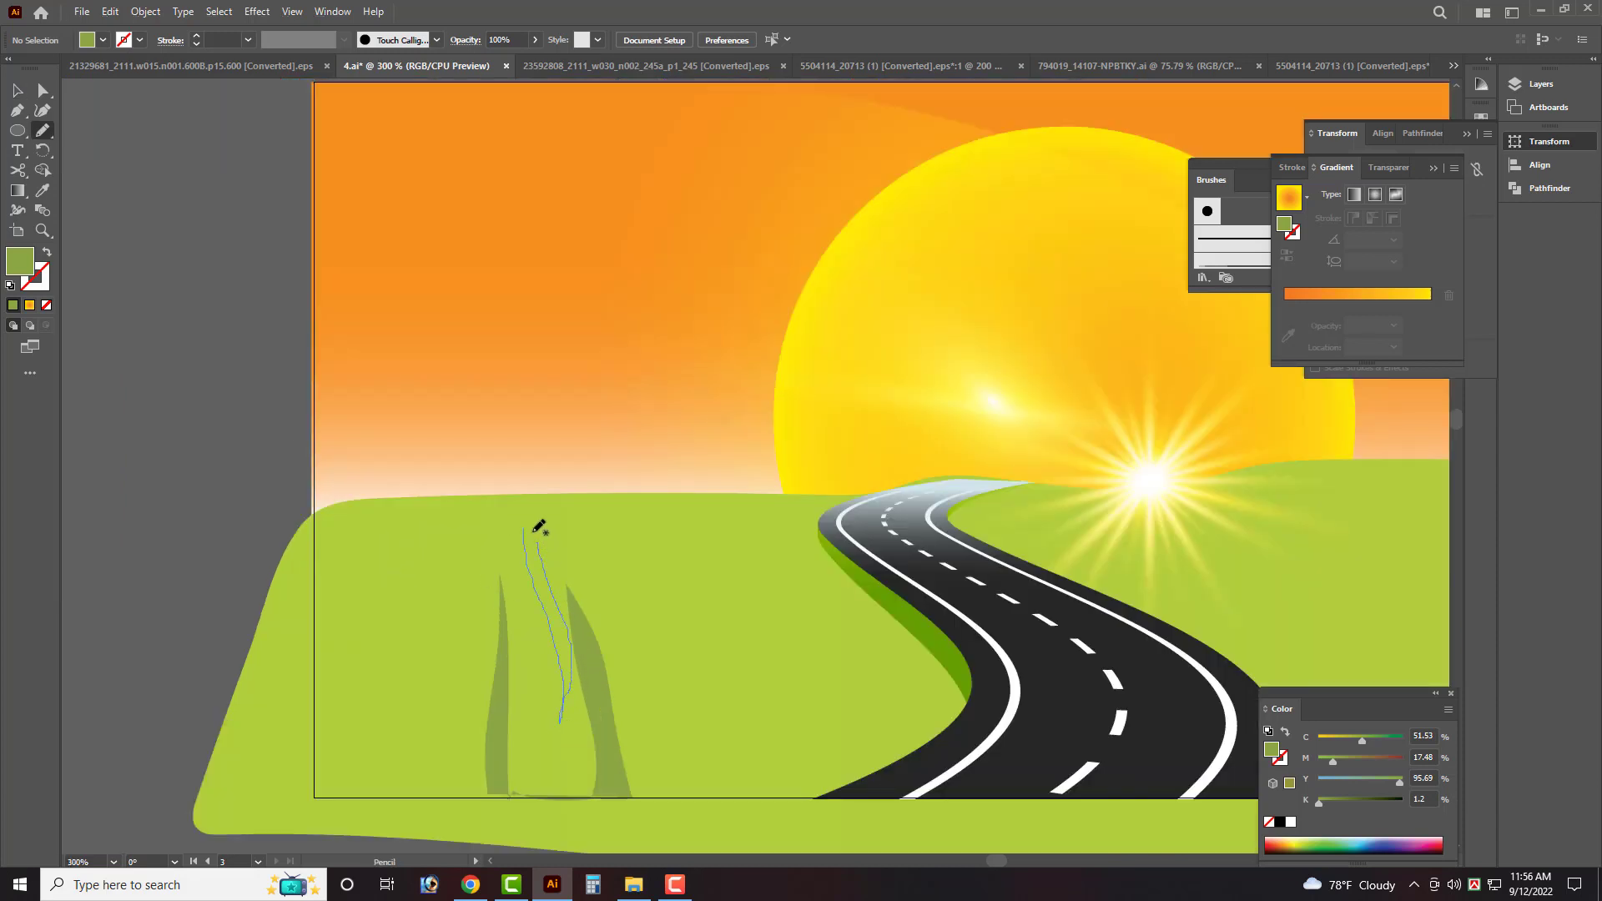
{"action": "left_click_drag", "start_coordinate": [535, 530], "coordinate": [525, 525]}
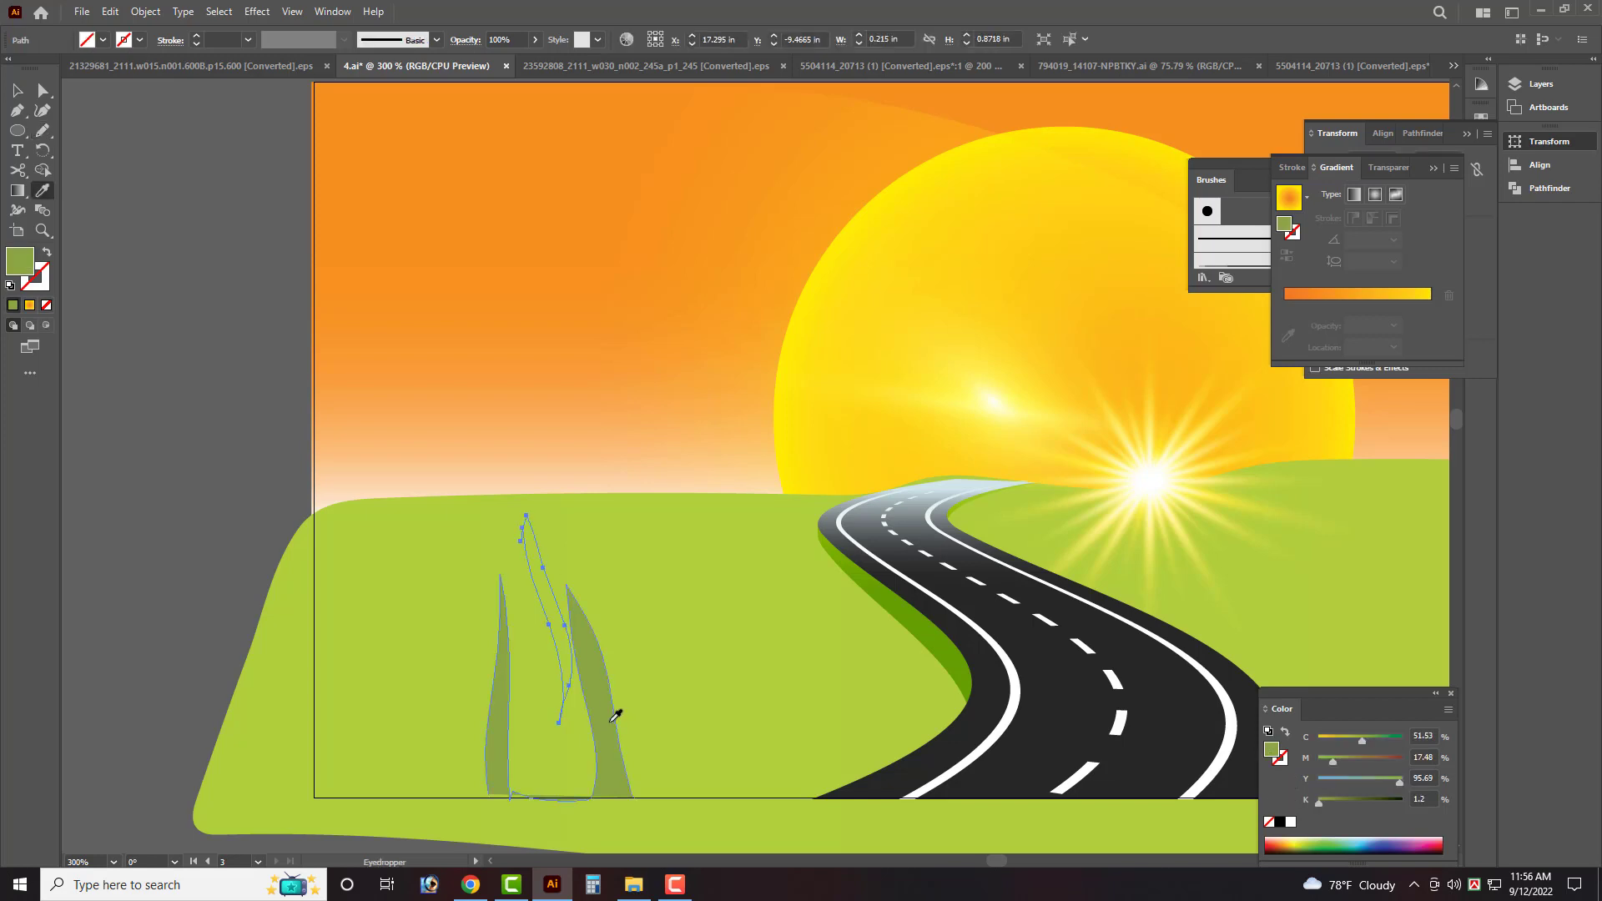
{"action": "key", "text": "v"}
{"action": "scroll", "coordinate": [233, 534], "scroll_direction": "down", "scroll_amount": 2}
{"action": "scroll", "coordinate": [265, 557], "scroll_direction": "up", "scroll_amount": 2}
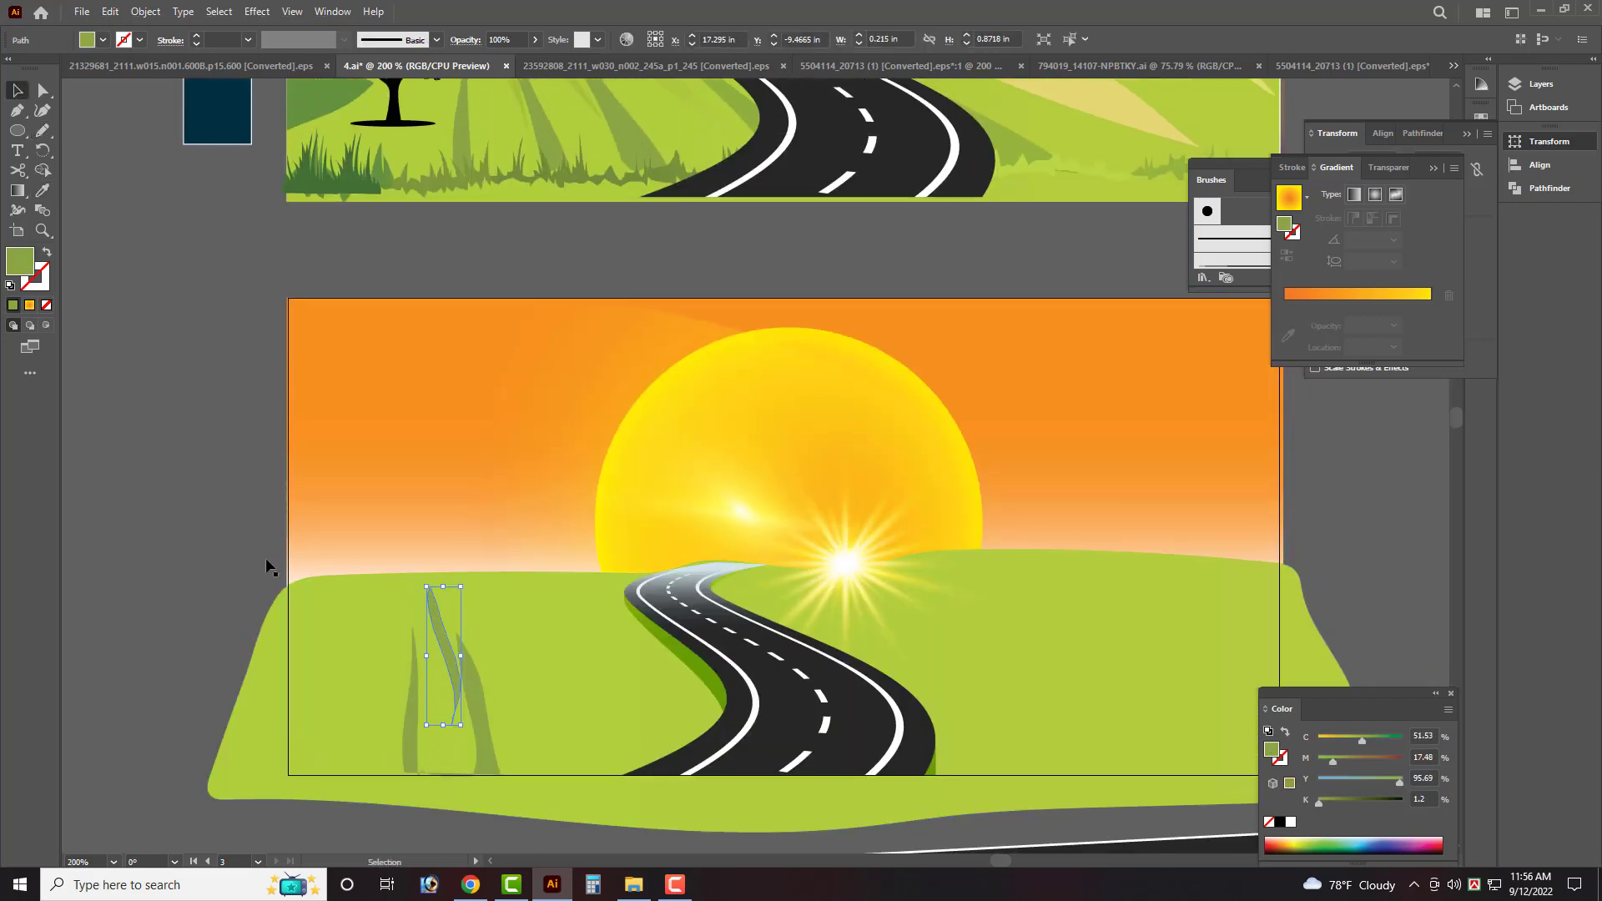
{"action": "scroll", "coordinate": [267, 565], "scroll_direction": "up", "scroll_amount": 1}
{"action": "key", "text": "i"}
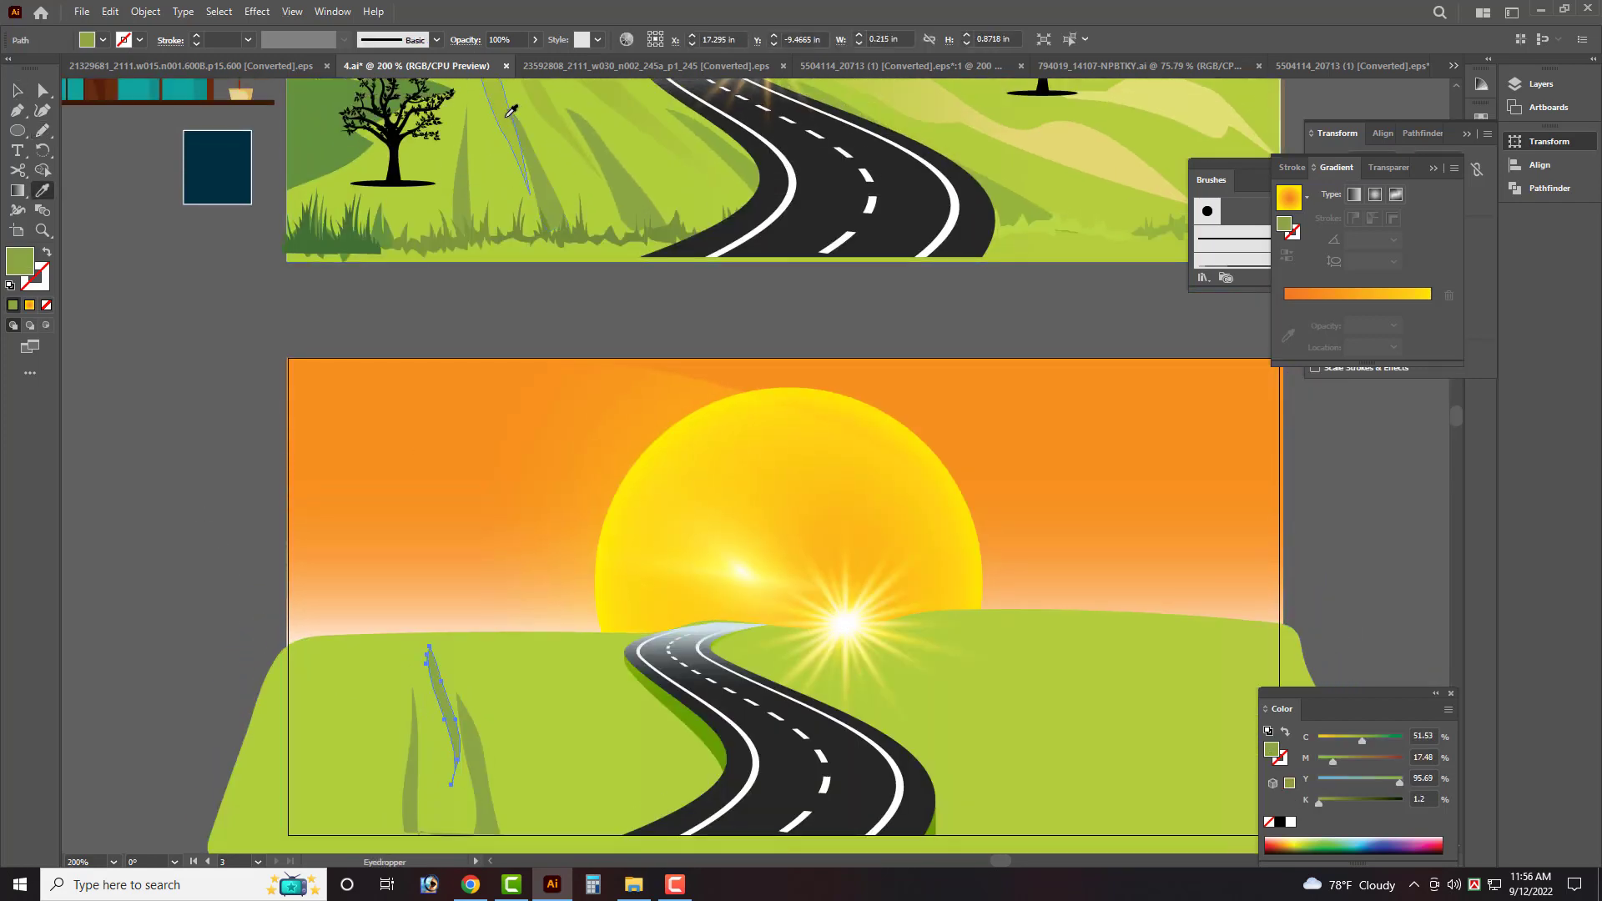
{"action": "left_click", "coordinate": [518, 113]}
{"action": "key", "text": "v"}
{"action": "left_click", "coordinate": [174, 414]}
Ungroup the top scene's hill artwork and copy a grass blade down onto the bottom hill.
{"action": "scroll", "coordinate": [152, 487], "scroll_direction": "down", "scroll_amount": 1}
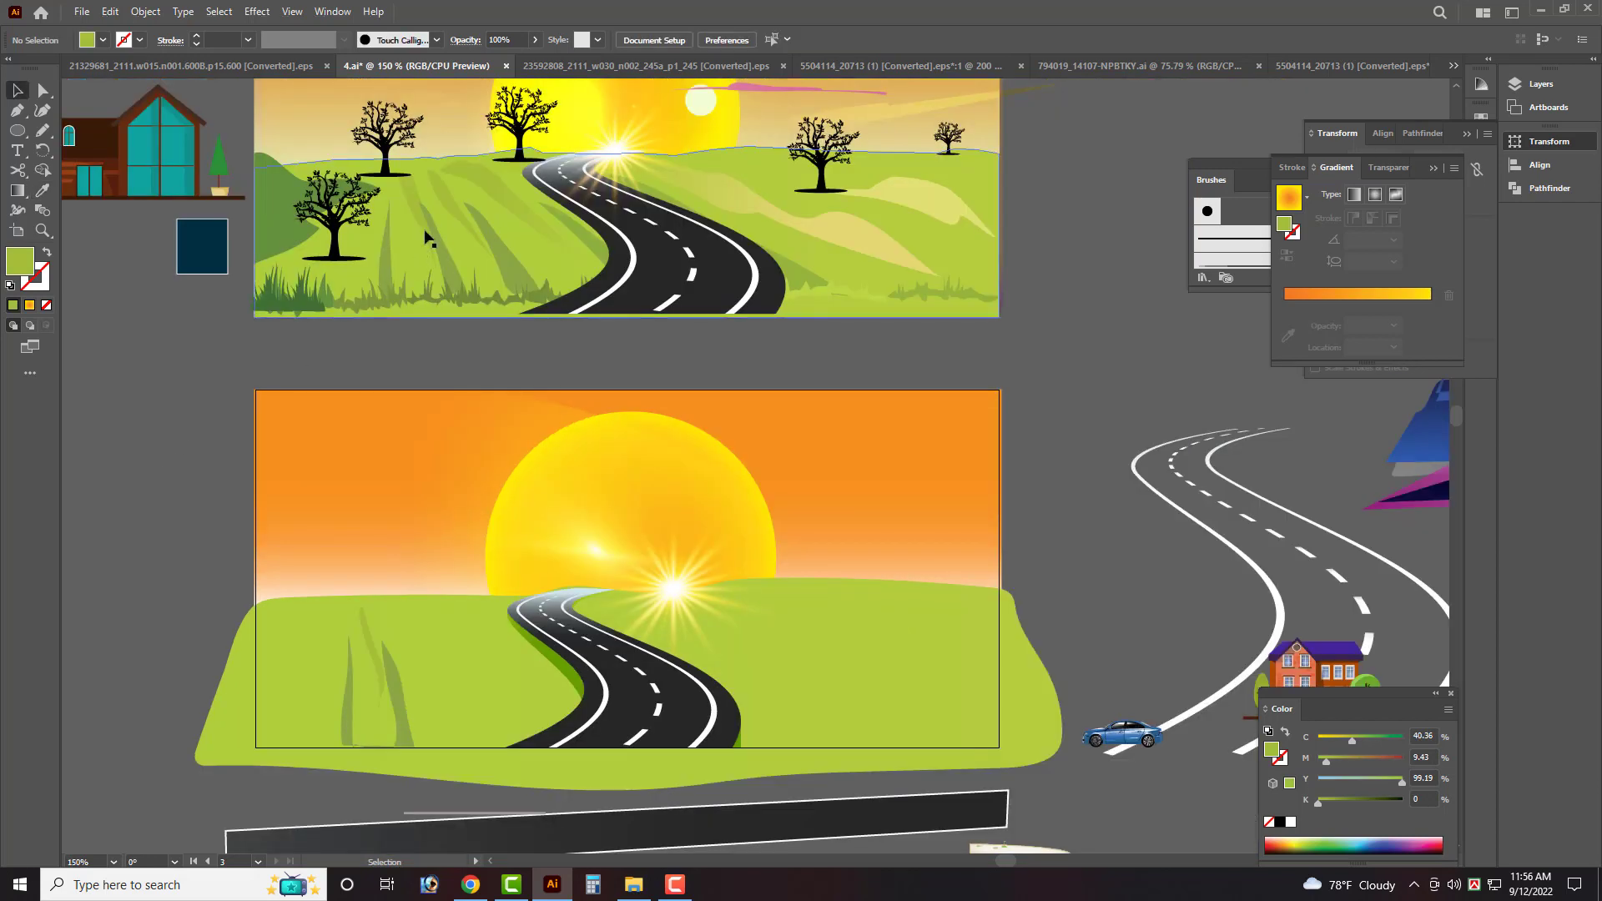
{"action": "right_click", "coordinate": [449, 201]}
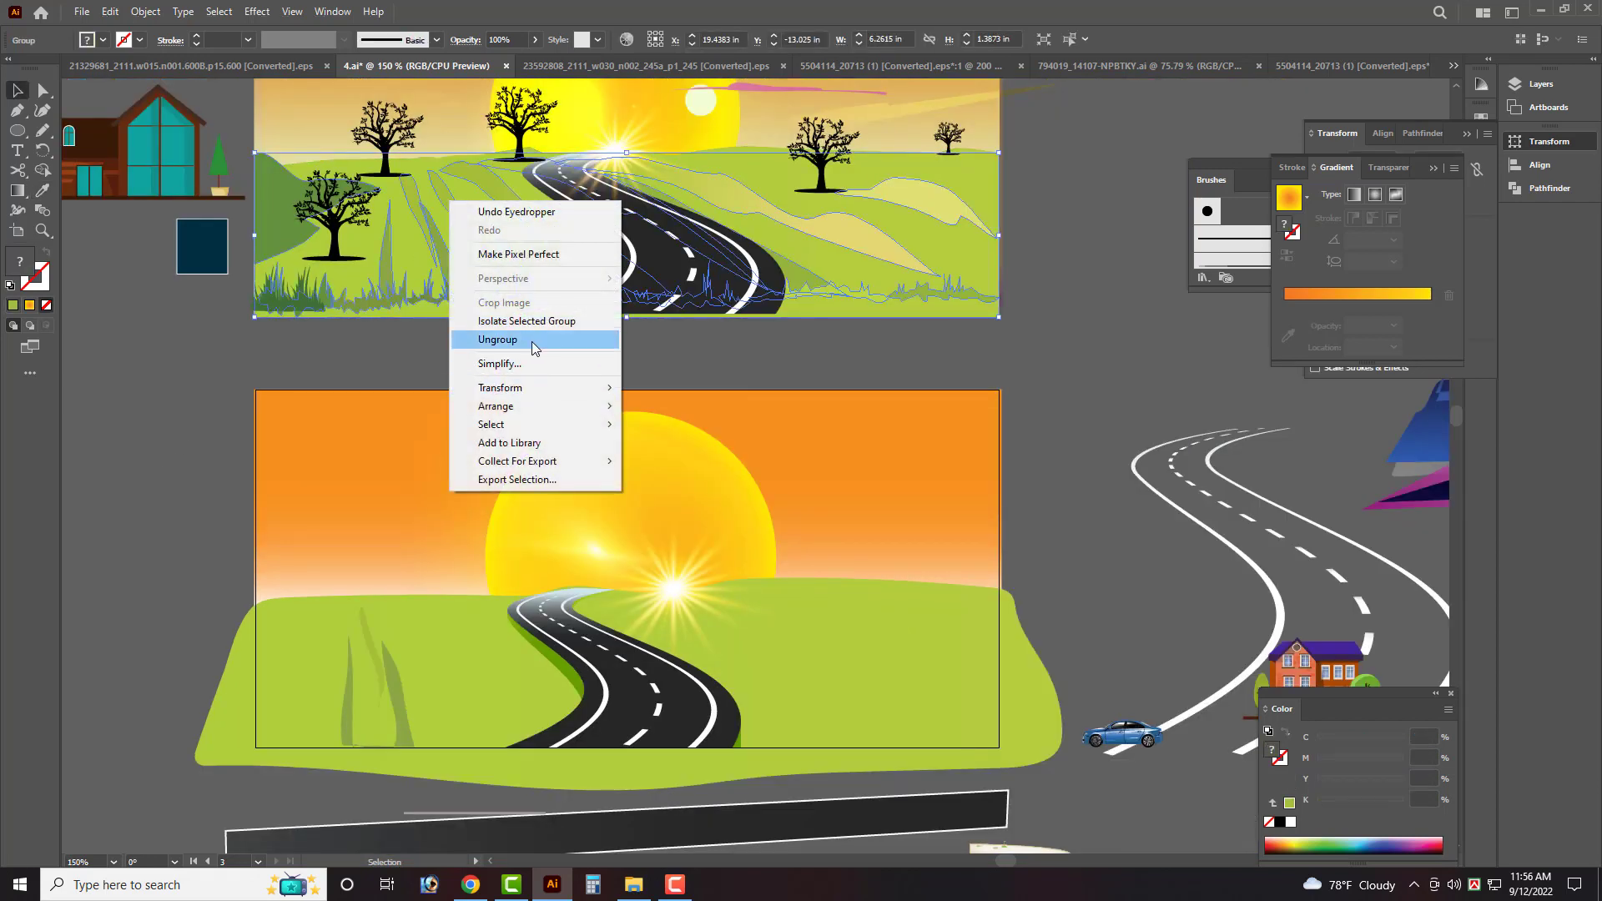
{"action": "left_click", "coordinate": [535, 340]}
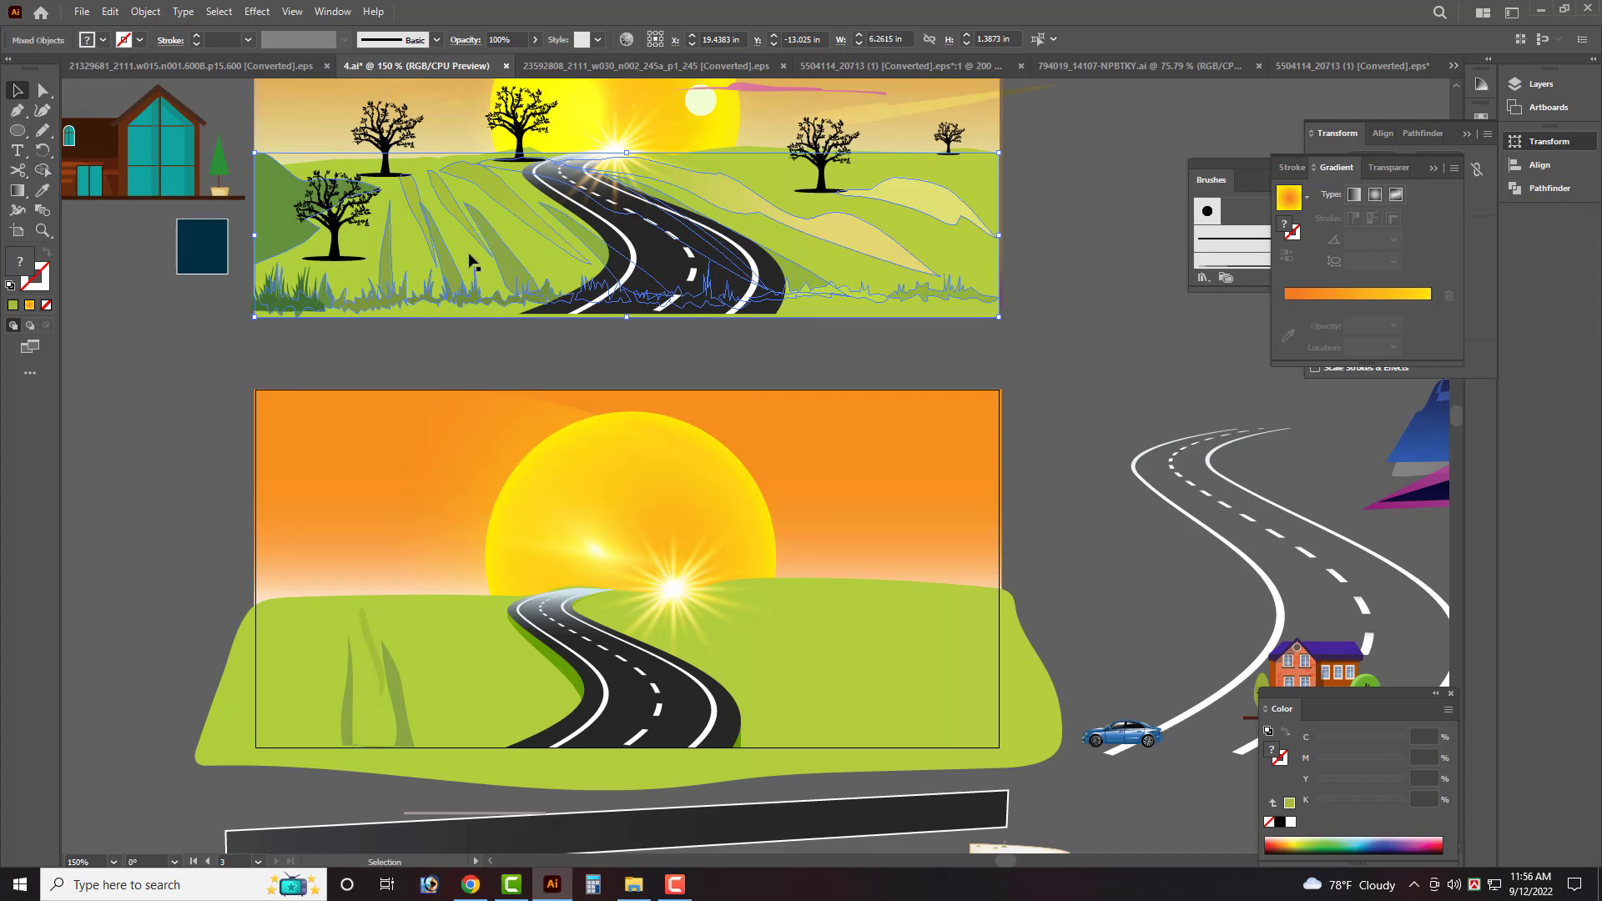
{"action": "mouse_move", "coordinate": [468, 295]}
{"action": "left_mouse_down"}
{"action": "mouse_move", "coordinate": [478, 581]}
{"action": "mouse_move", "coordinate": [433, 663]}
{"action": "left_mouse_up"}
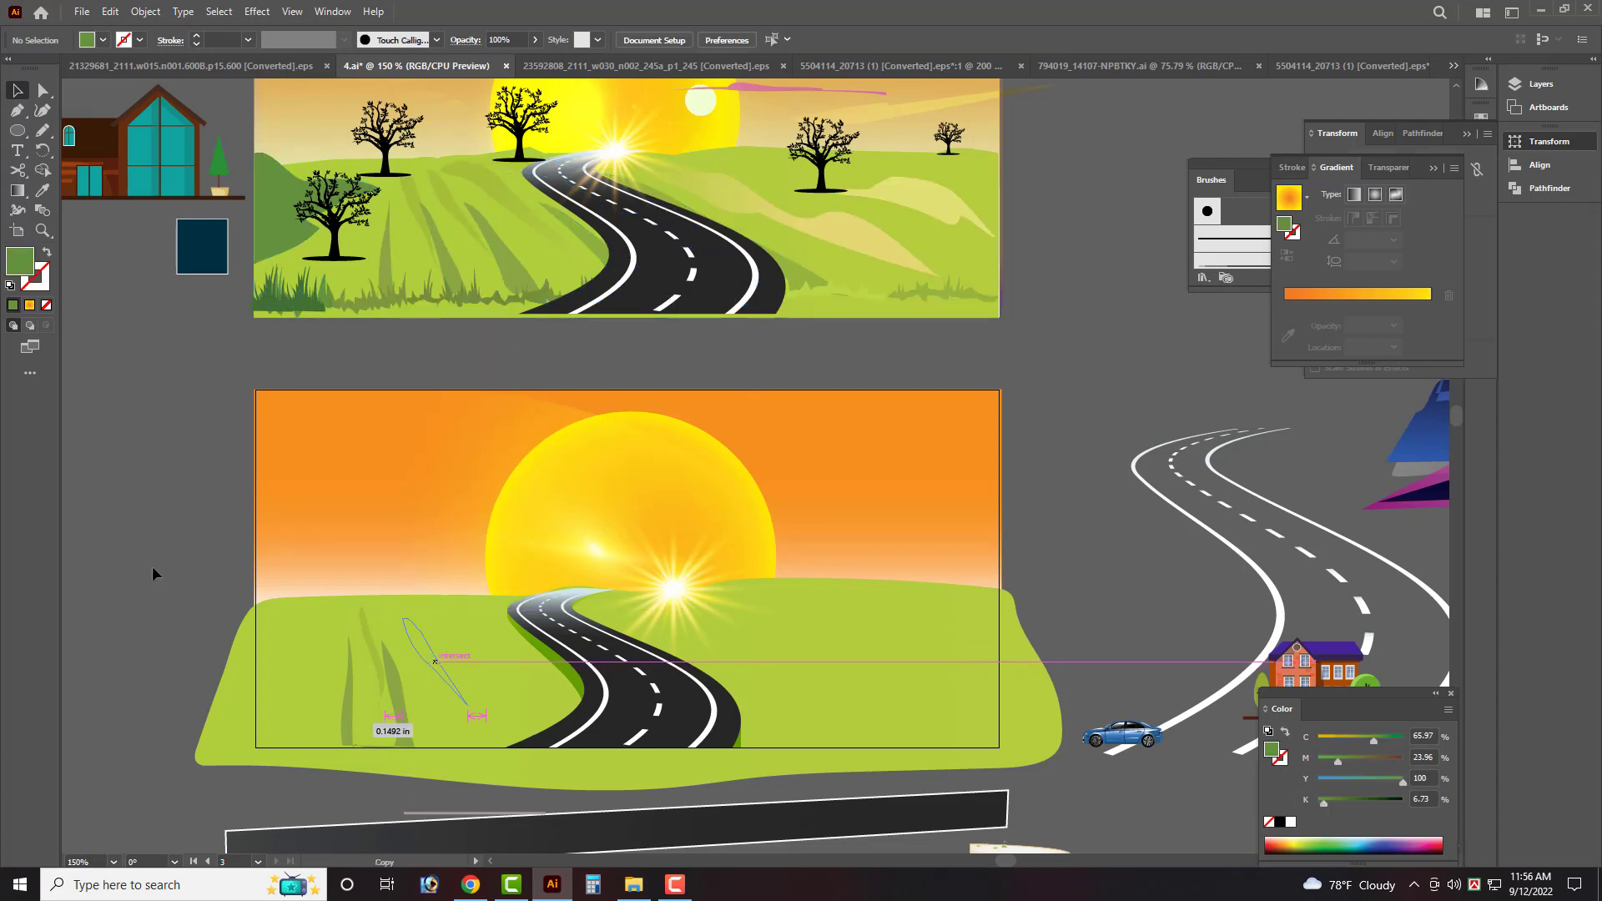
{"action": "scroll", "coordinate": [450, 647], "scroll_direction": "down", "scroll_amount": 1}
{"action": "left_click", "coordinate": [432, 657]}
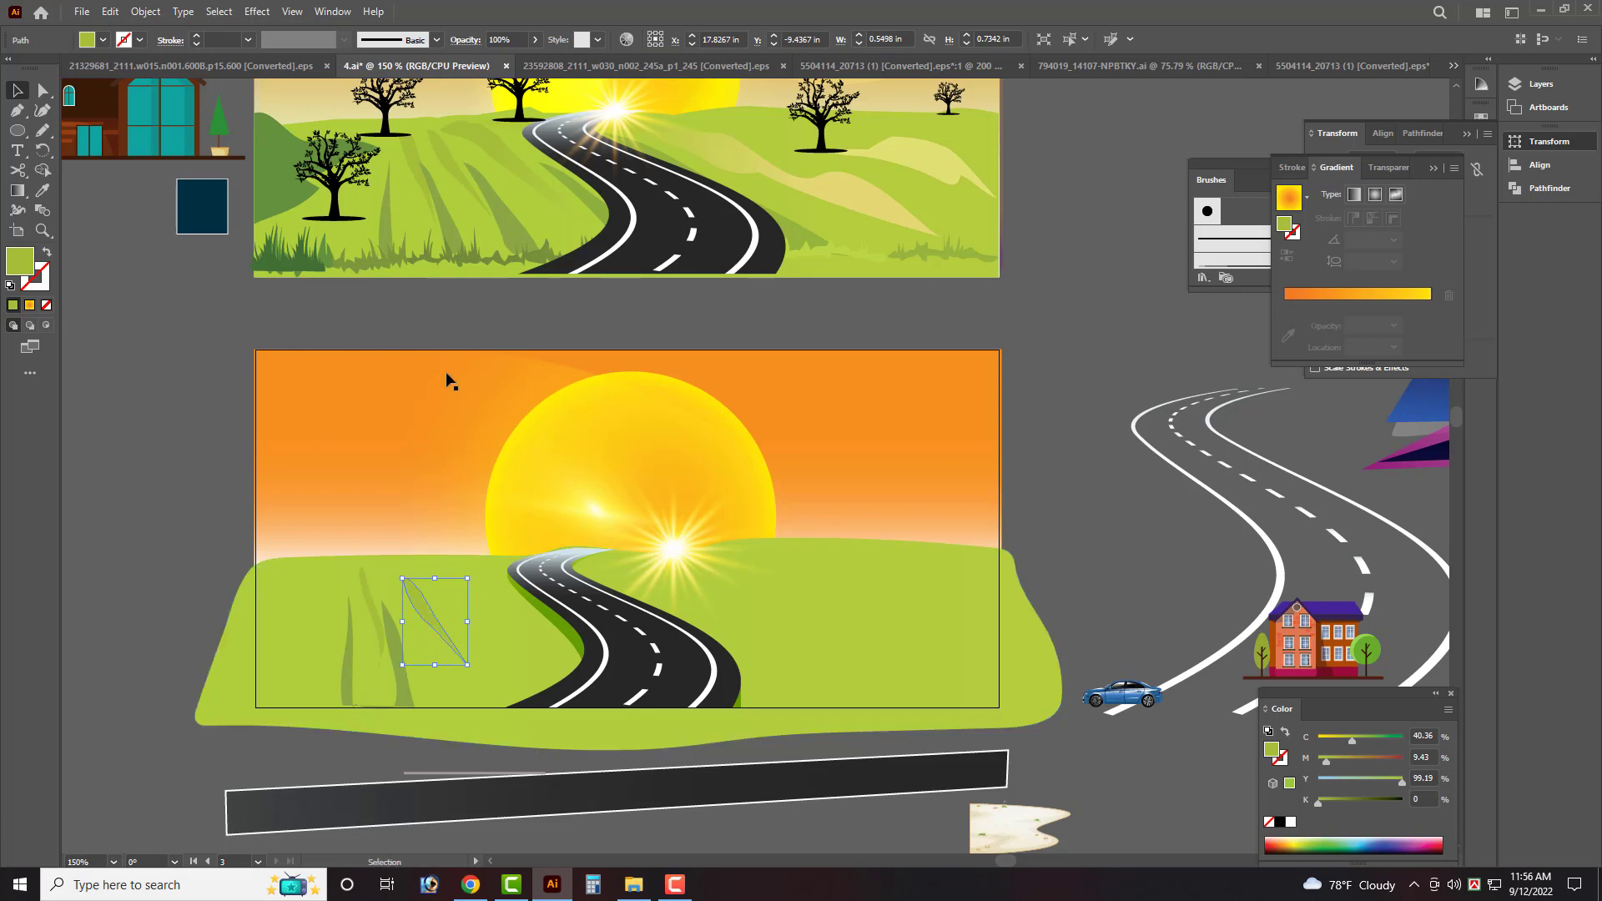
Copy the pale light-streak shape onto the right hill, shrink it, and pencil a second streak above.
{"action": "left_click_drag", "start_coordinate": [841, 205], "coordinate": [892, 651]}
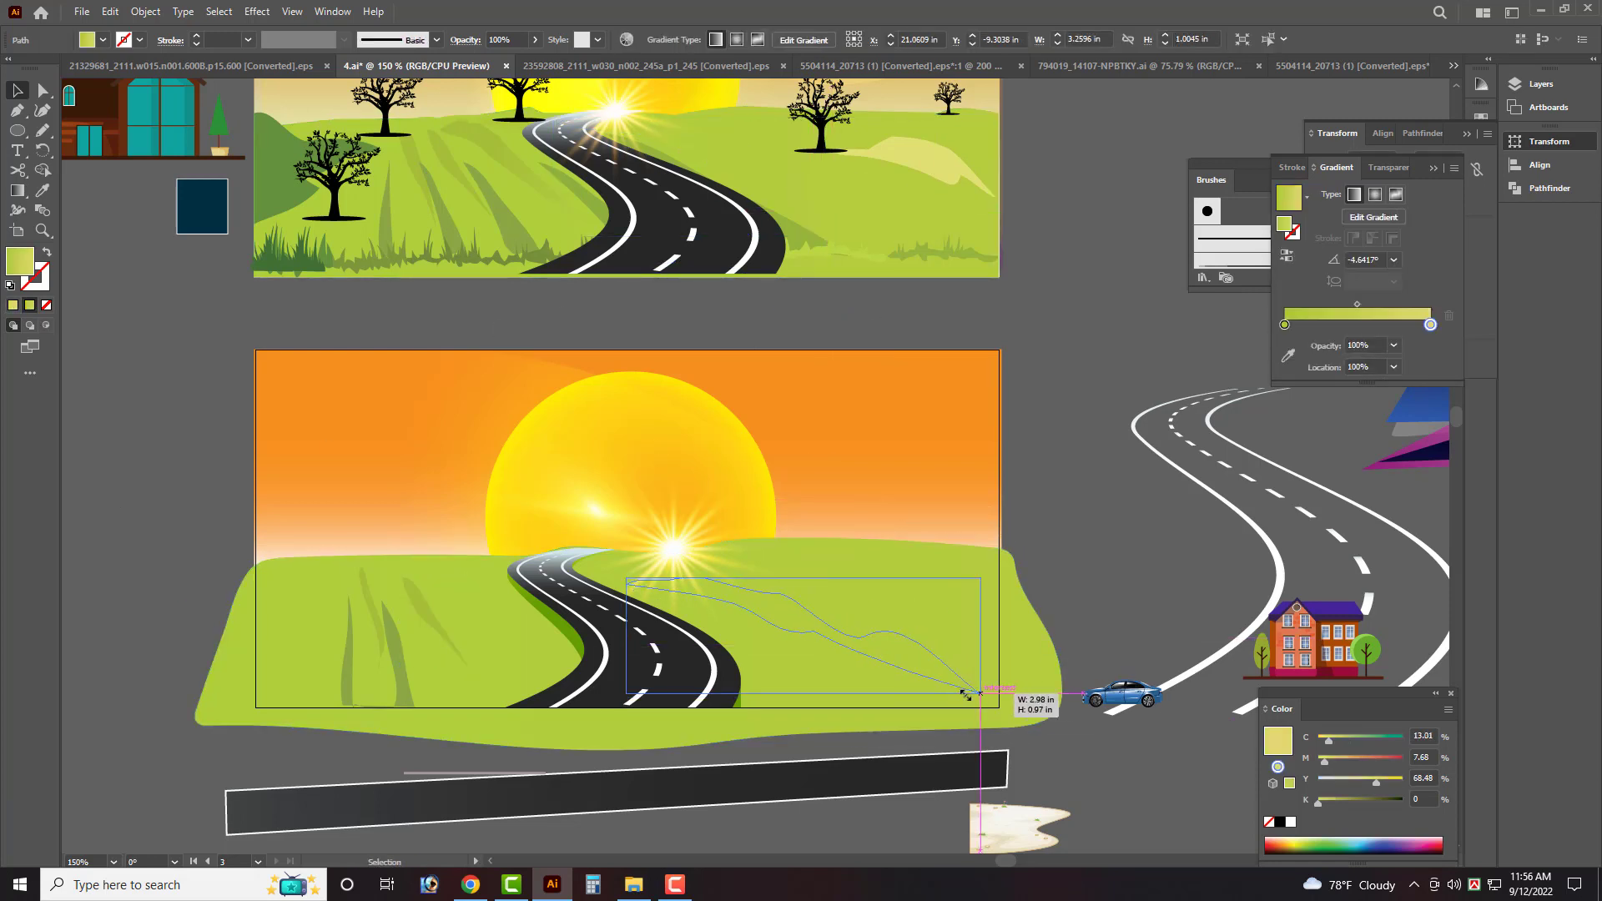
{"action": "left_click_drag", "start_coordinate": [1013, 696], "coordinate": [954, 690]}
{"action": "left_click", "coordinate": [41, 131]}
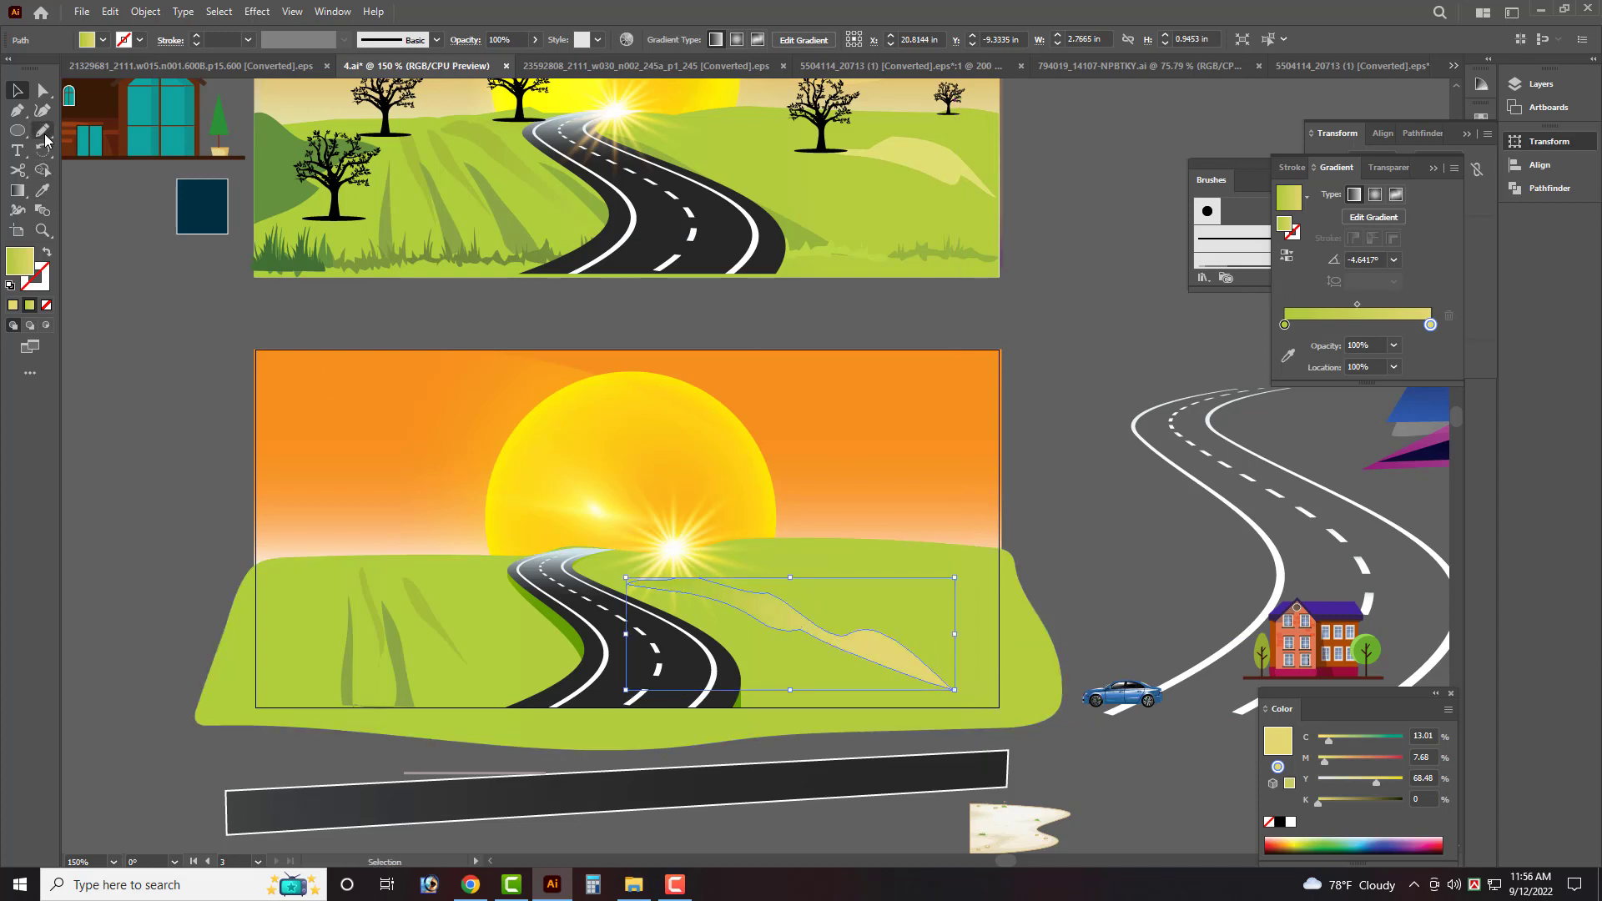
{"action": "scroll", "coordinate": [893, 601], "scroll_direction": "up", "scroll_amount": 1}
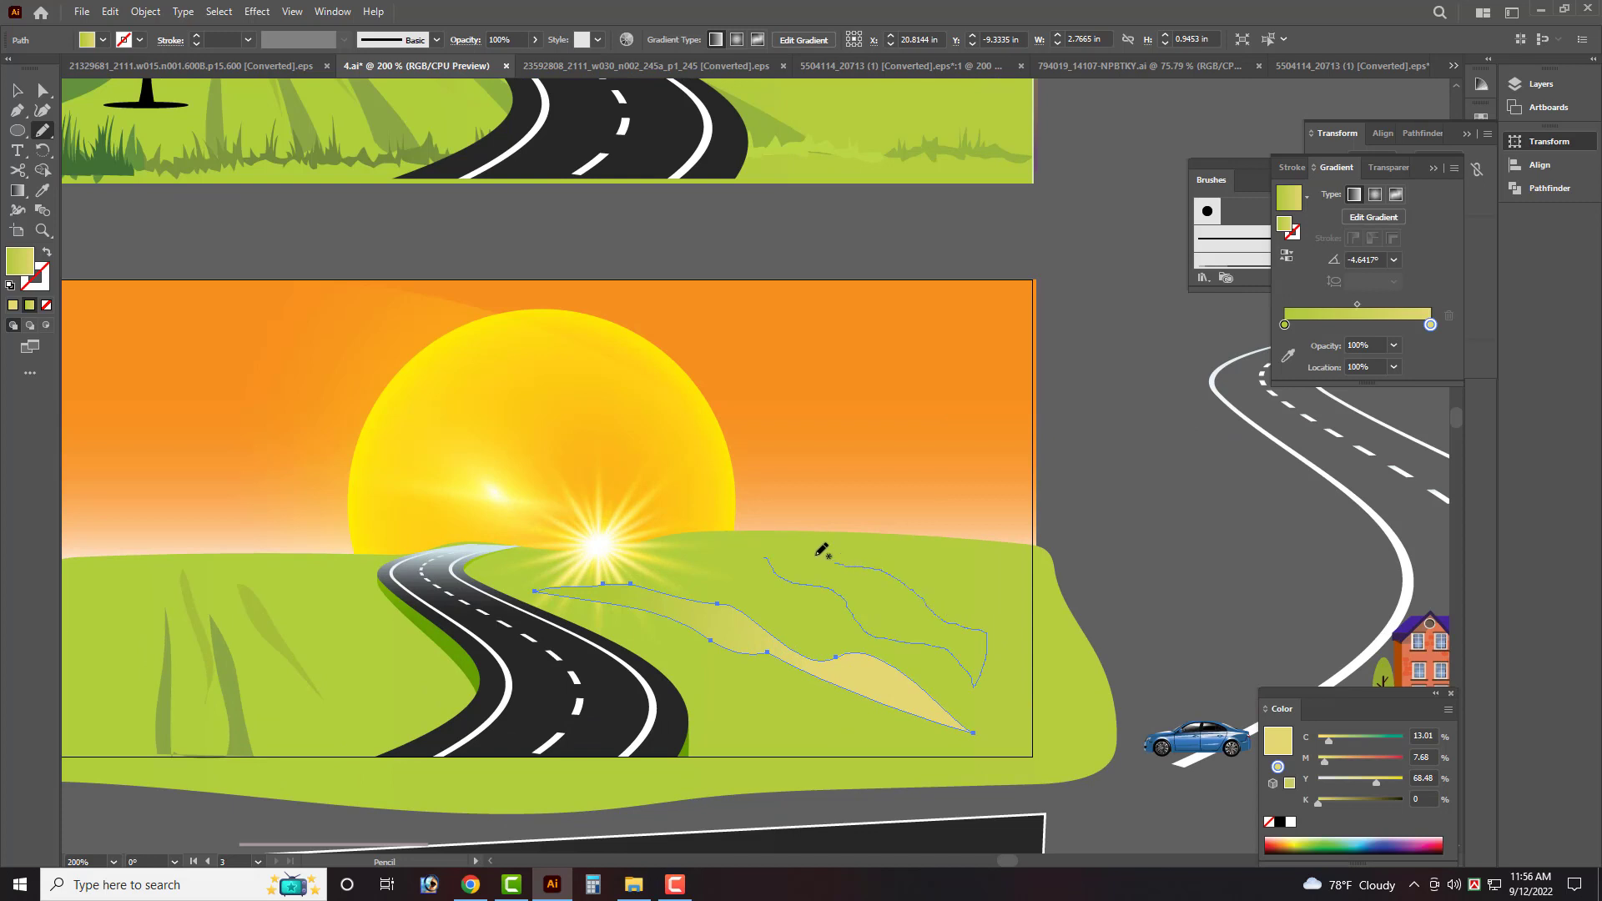
{"action": "left_click_drag", "start_coordinate": [770, 553], "coordinate": [769, 557]}
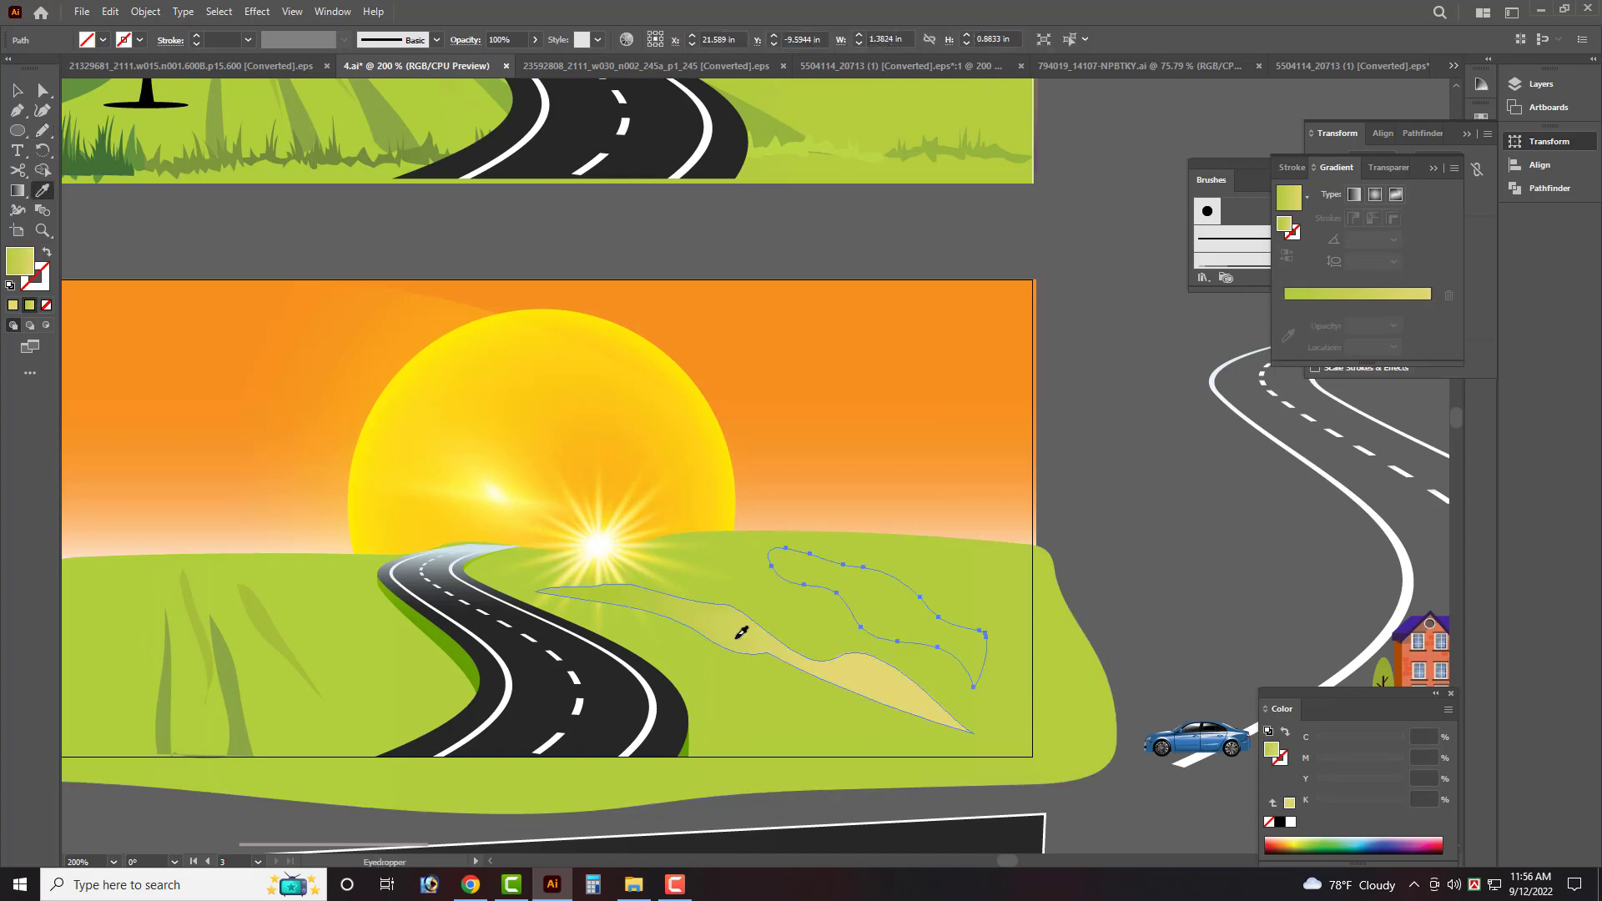
{"action": "key", "text": "v"}
{"action": "left_click", "coordinate": [1148, 511]}
{"action": "scroll", "coordinate": [1095, 566], "scroll_direction": "down", "scroll_amount": 1}
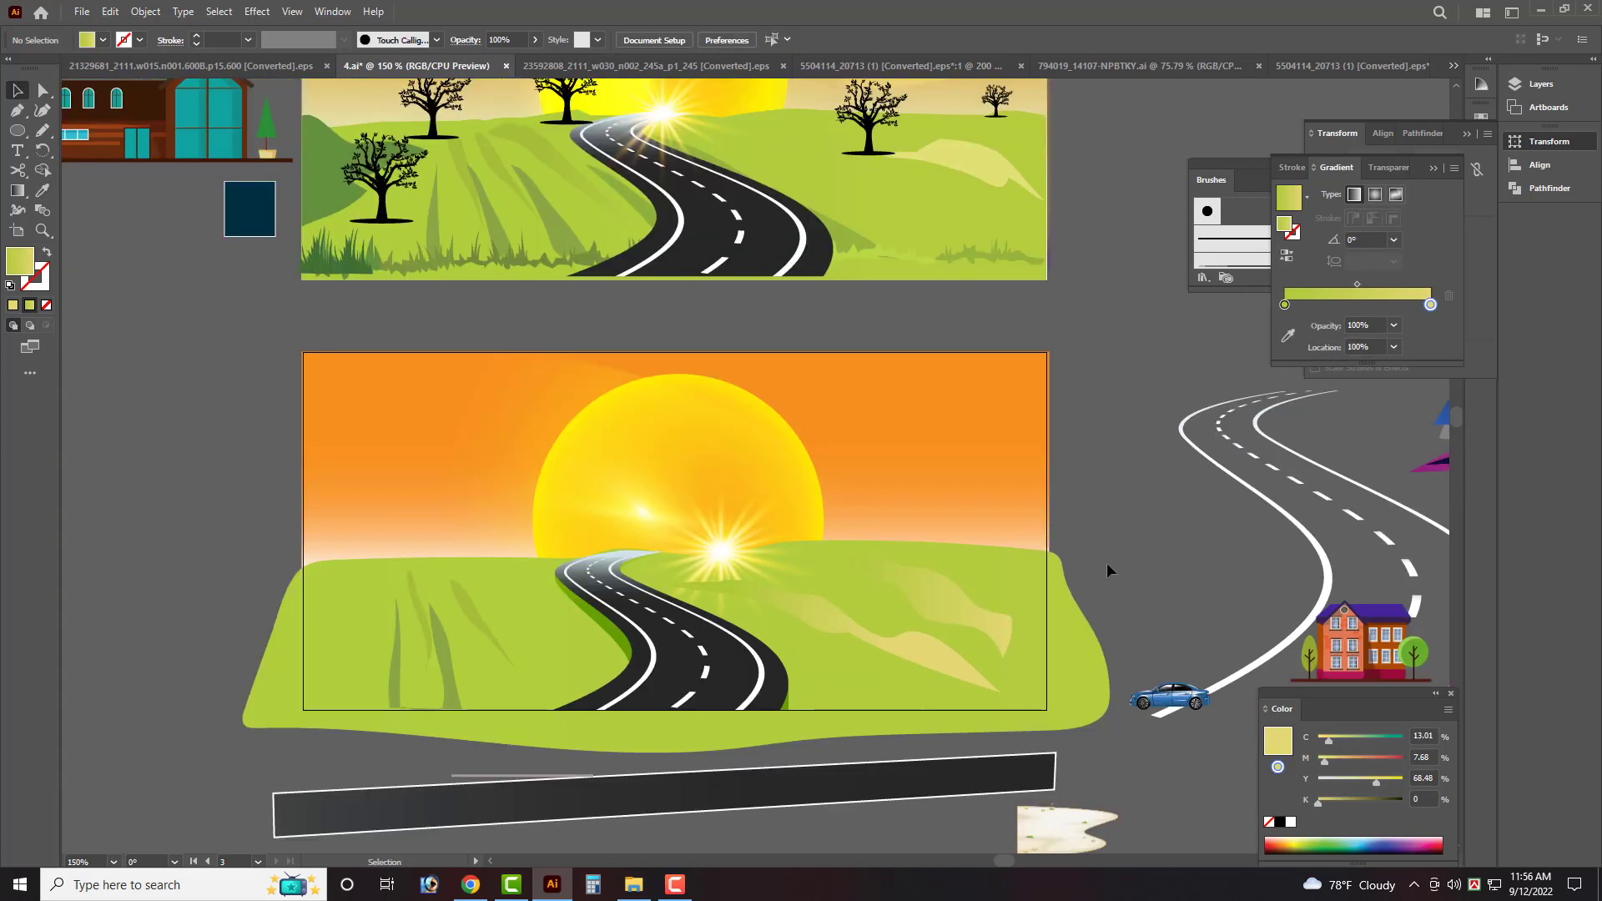
{"action": "scroll", "coordinate": [1148, 525], "scroll_direction": "up", "scroll_amount": 2}
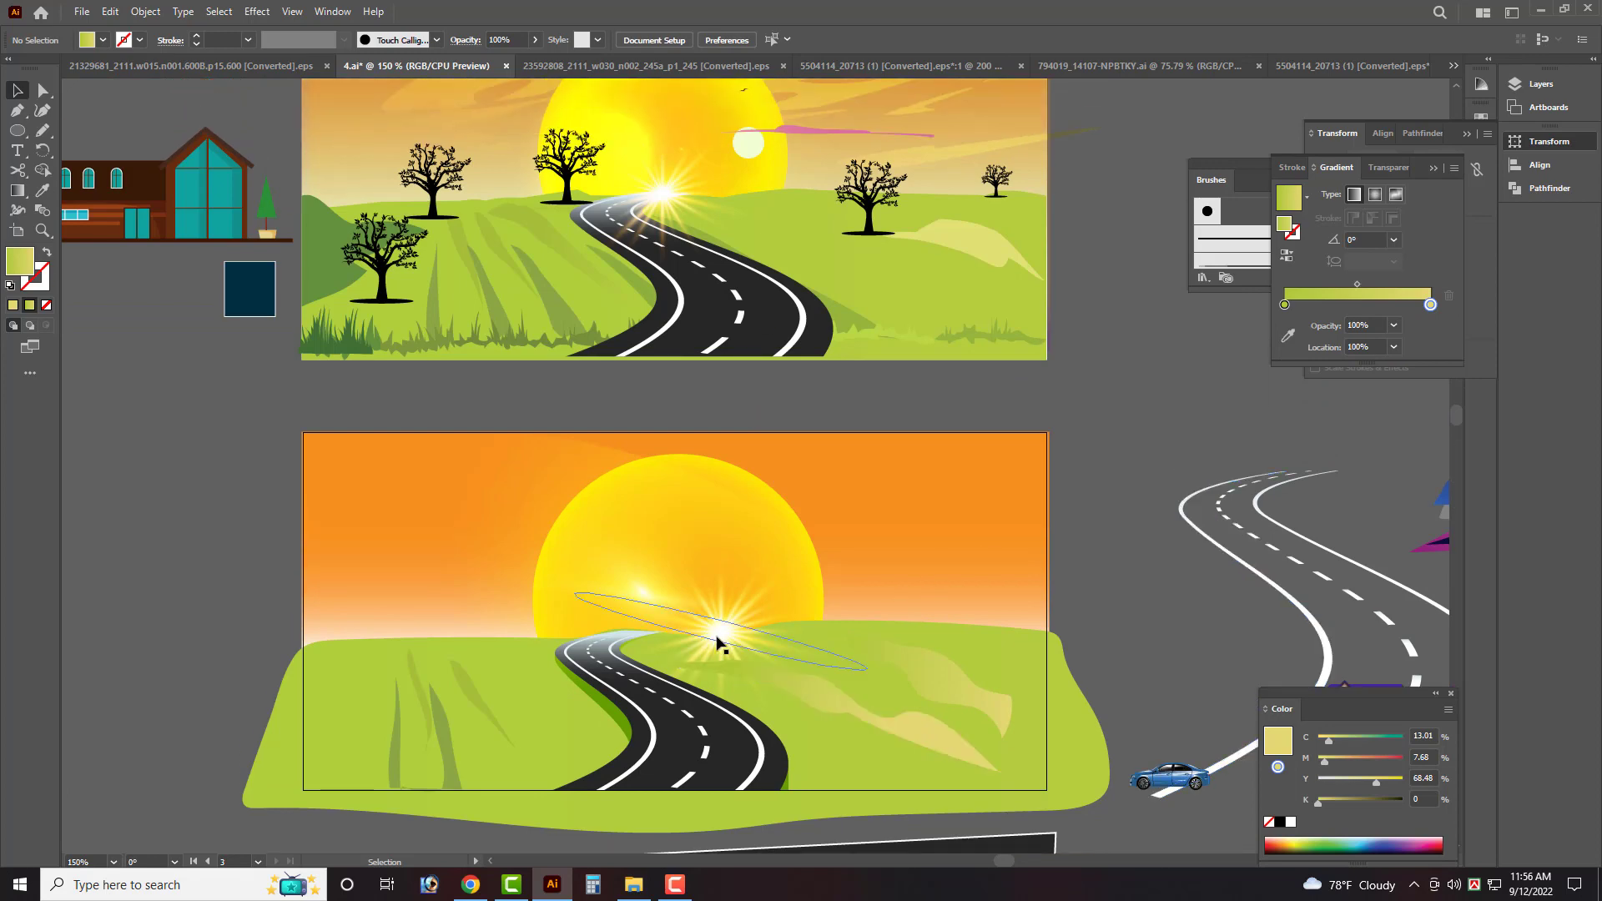
Move the sun flare group slightly left.
{"action": "left_click", "coordinate": [718, 641]}
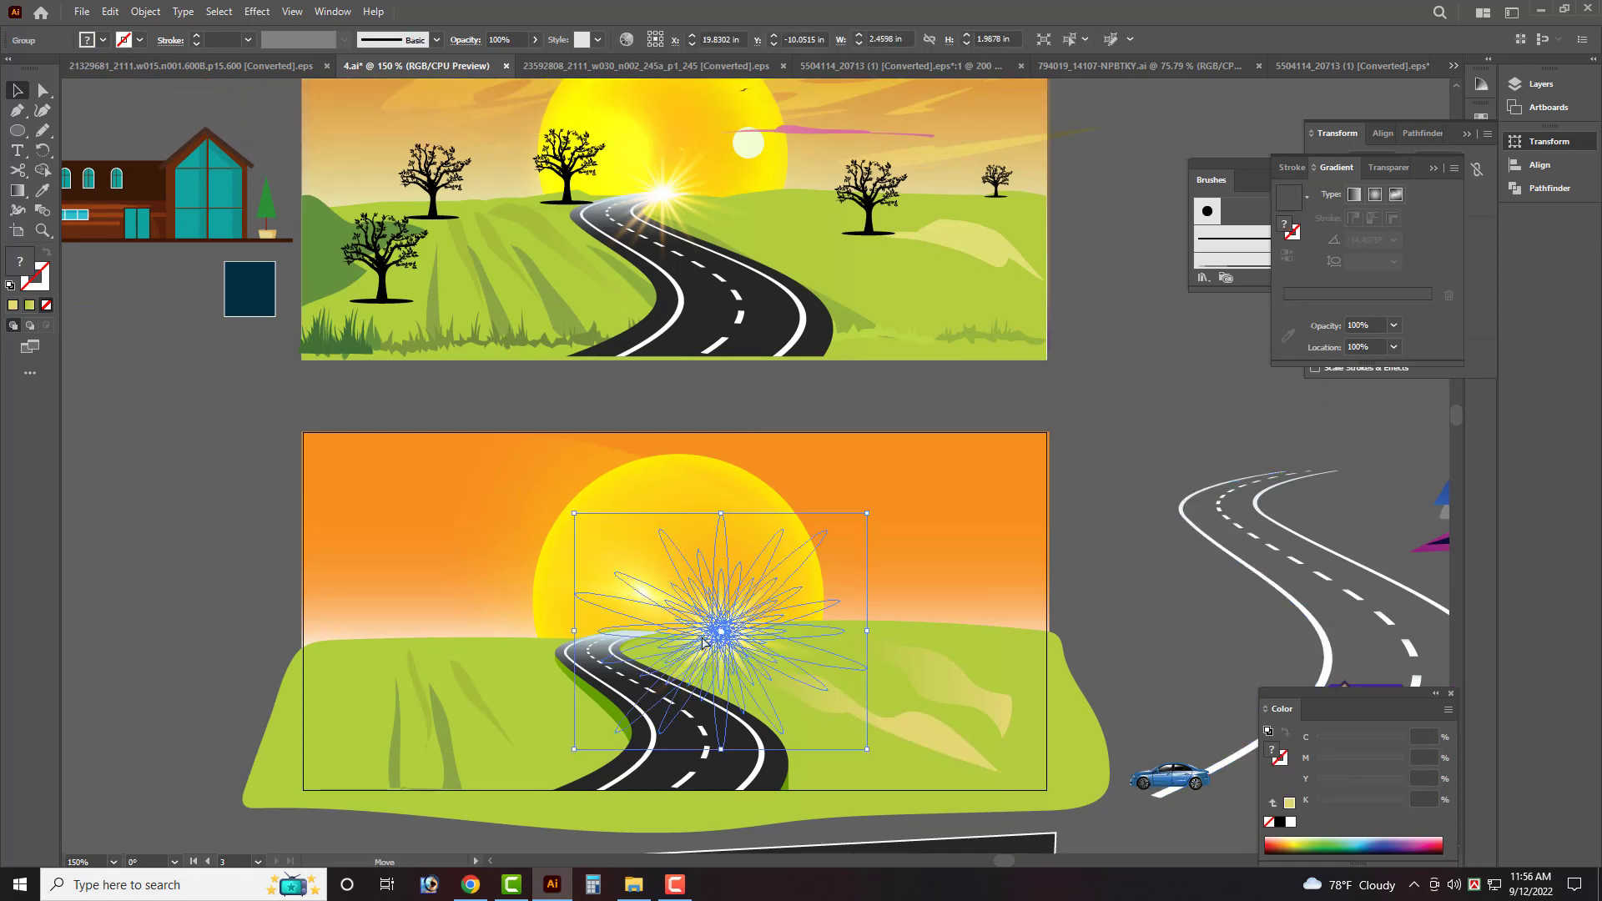
{"action": "left_click_drag", "start_coordinate": [717, 641], "coordinate": [666, 636]}
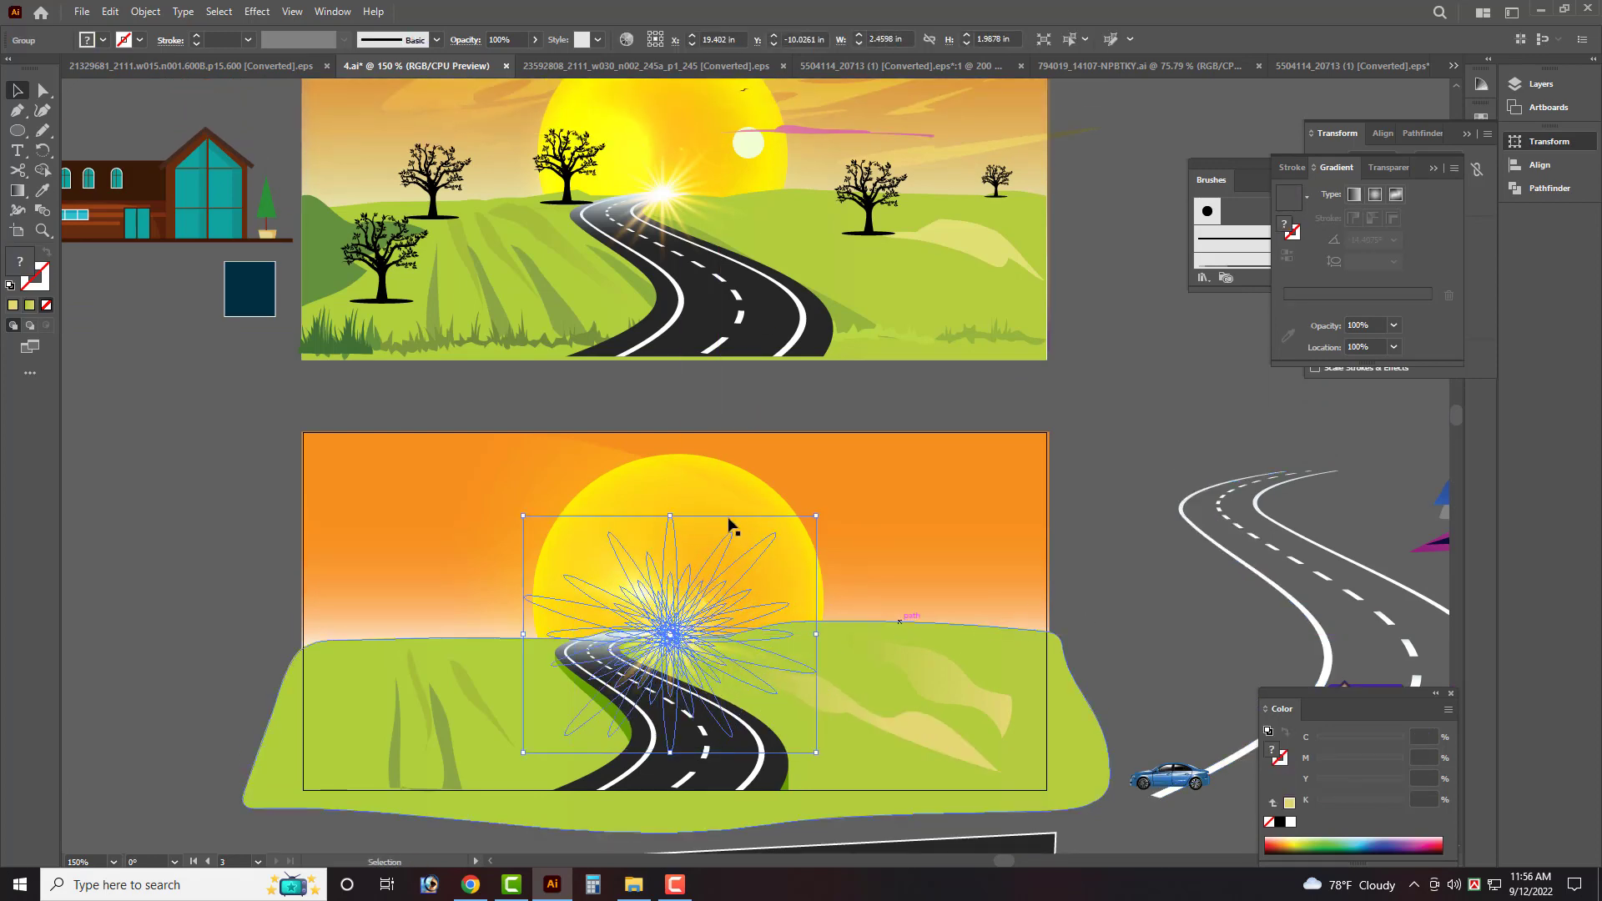
{"action": "scroll", "coordinate": [630, 493], "scroll_direction": "down", "scroll_amount": 1}
{"action": "left_click", "coordinate": [163, 532]}
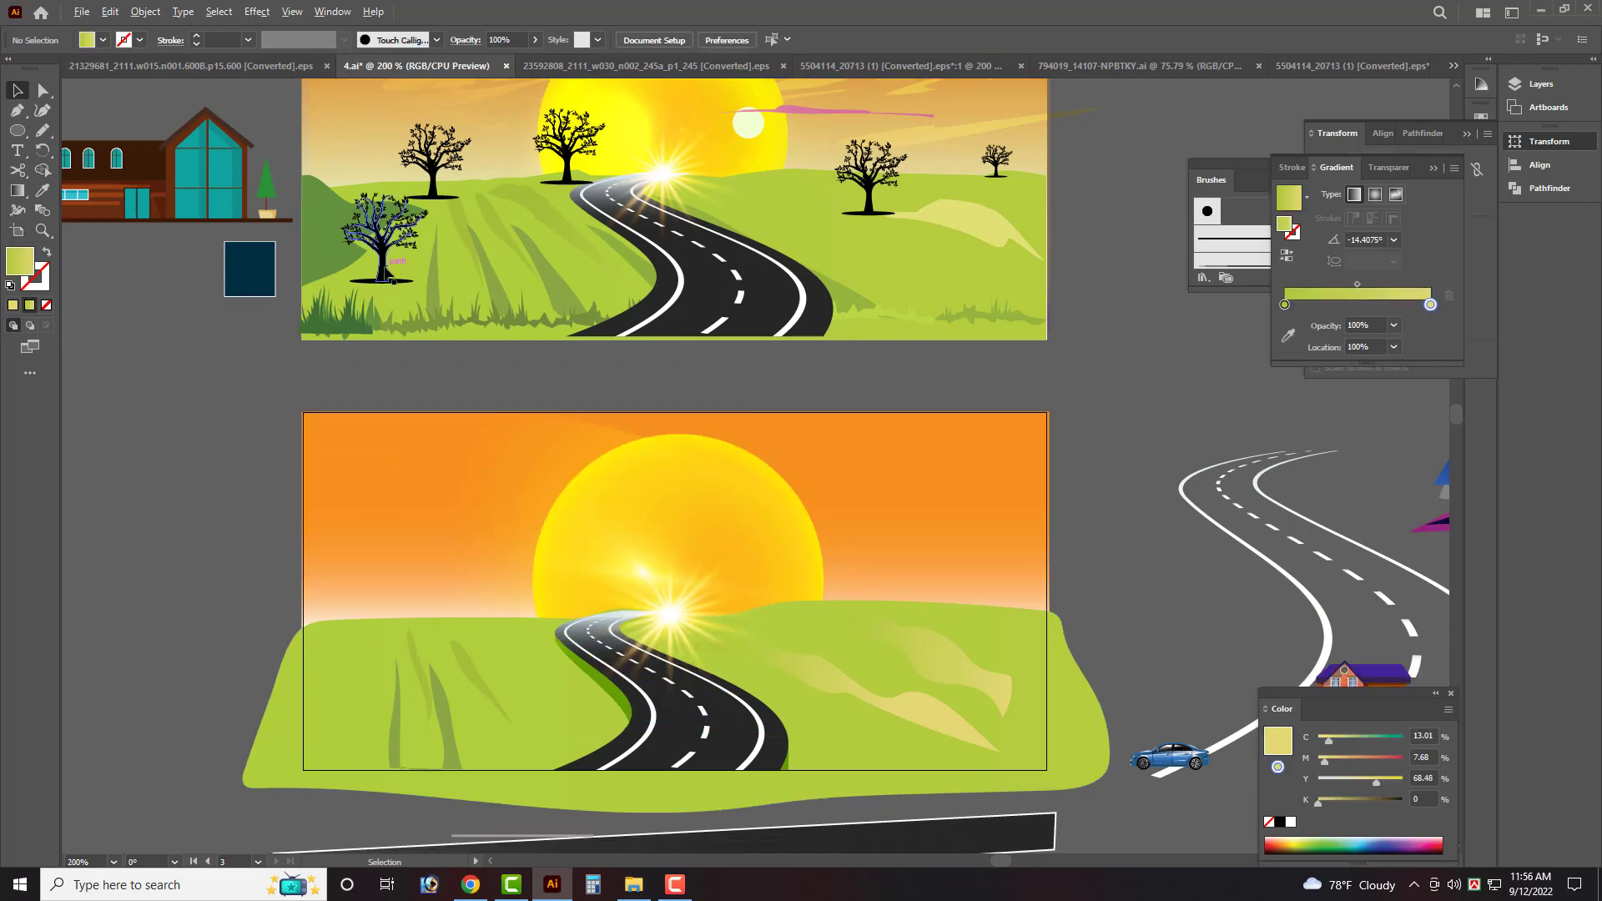
{"action": "scroll", "coordinate": [384, 270], "scroll_direction": "up", "scroll_amount": 1, "text": "alt"}
{"action": "scroll", "coordinate": [385, 271], "scroll_direction": "down", "scroll_amount": 1}
Copy a black tree from the top scene onto the bottom scene's left hill.
{"action": "left_click", "coordinate": [384, 242]}
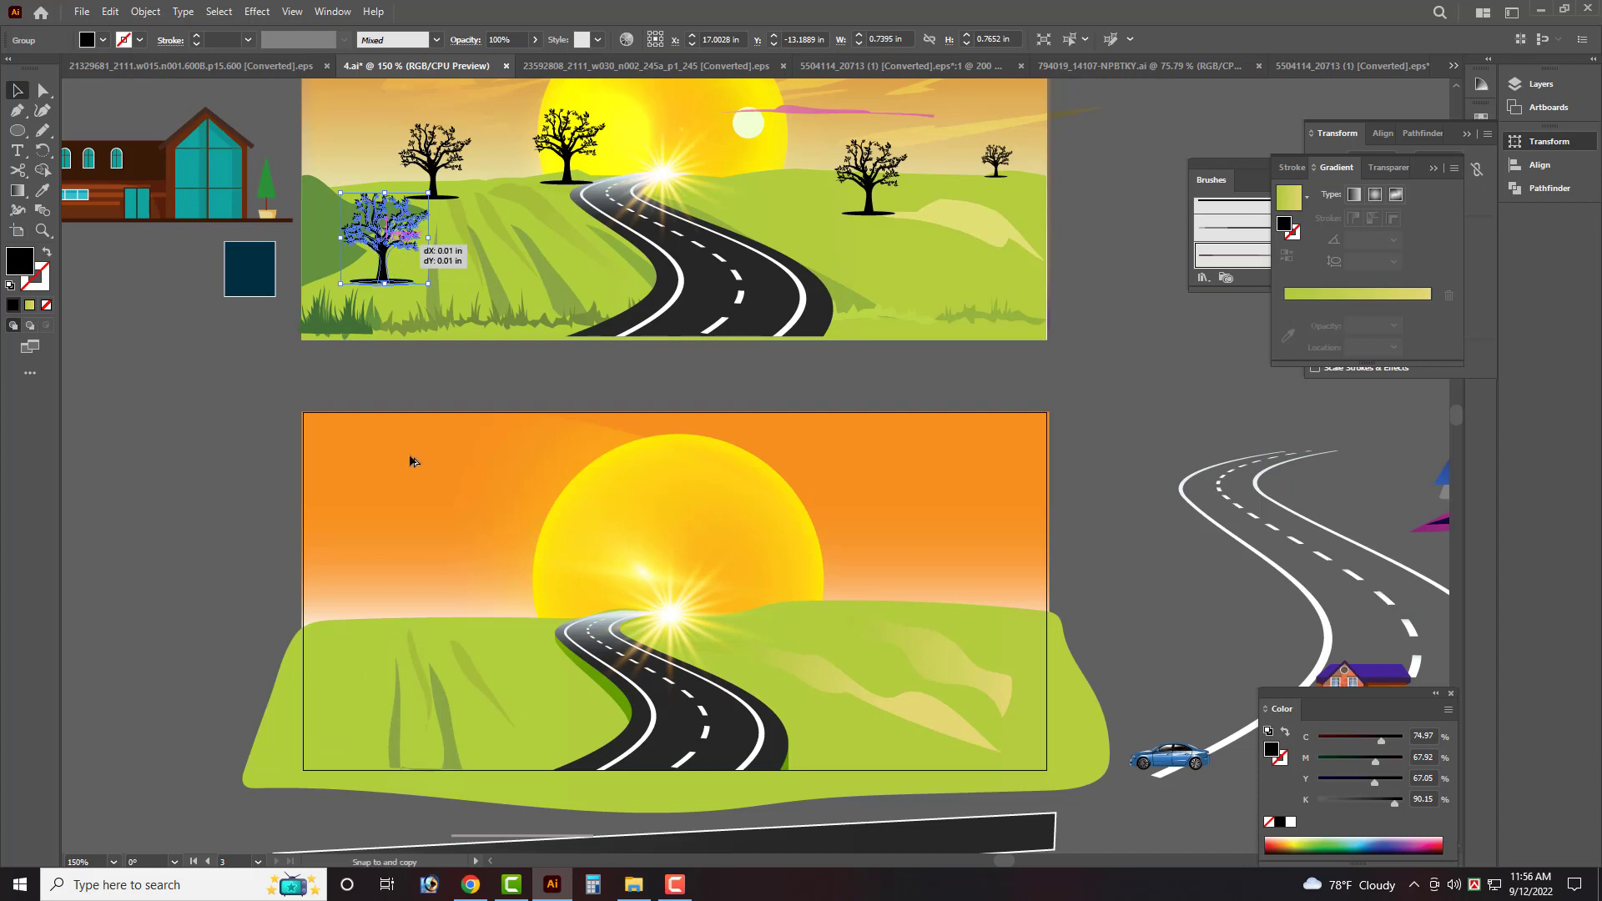
{"action": "mouse_move", "coordinate": [384, 245]}
{"action": "left_mouse_down"}
{"action": "mouse_move", "coordinate": [389, 604]}
{"action": "mouse_move", "coordinate": [367, 607]}
{"action": "left_mouse_up"}
{"action": "scroll", "coordinate": [442, 600], "scroll_direction": "up", "scroll_amount": 1, "text": "alt"}
{"action": "scroll", "coordinate": [359, 617], "scroll_direction": "down", "scroll_amount": 1, "text": "alt"}
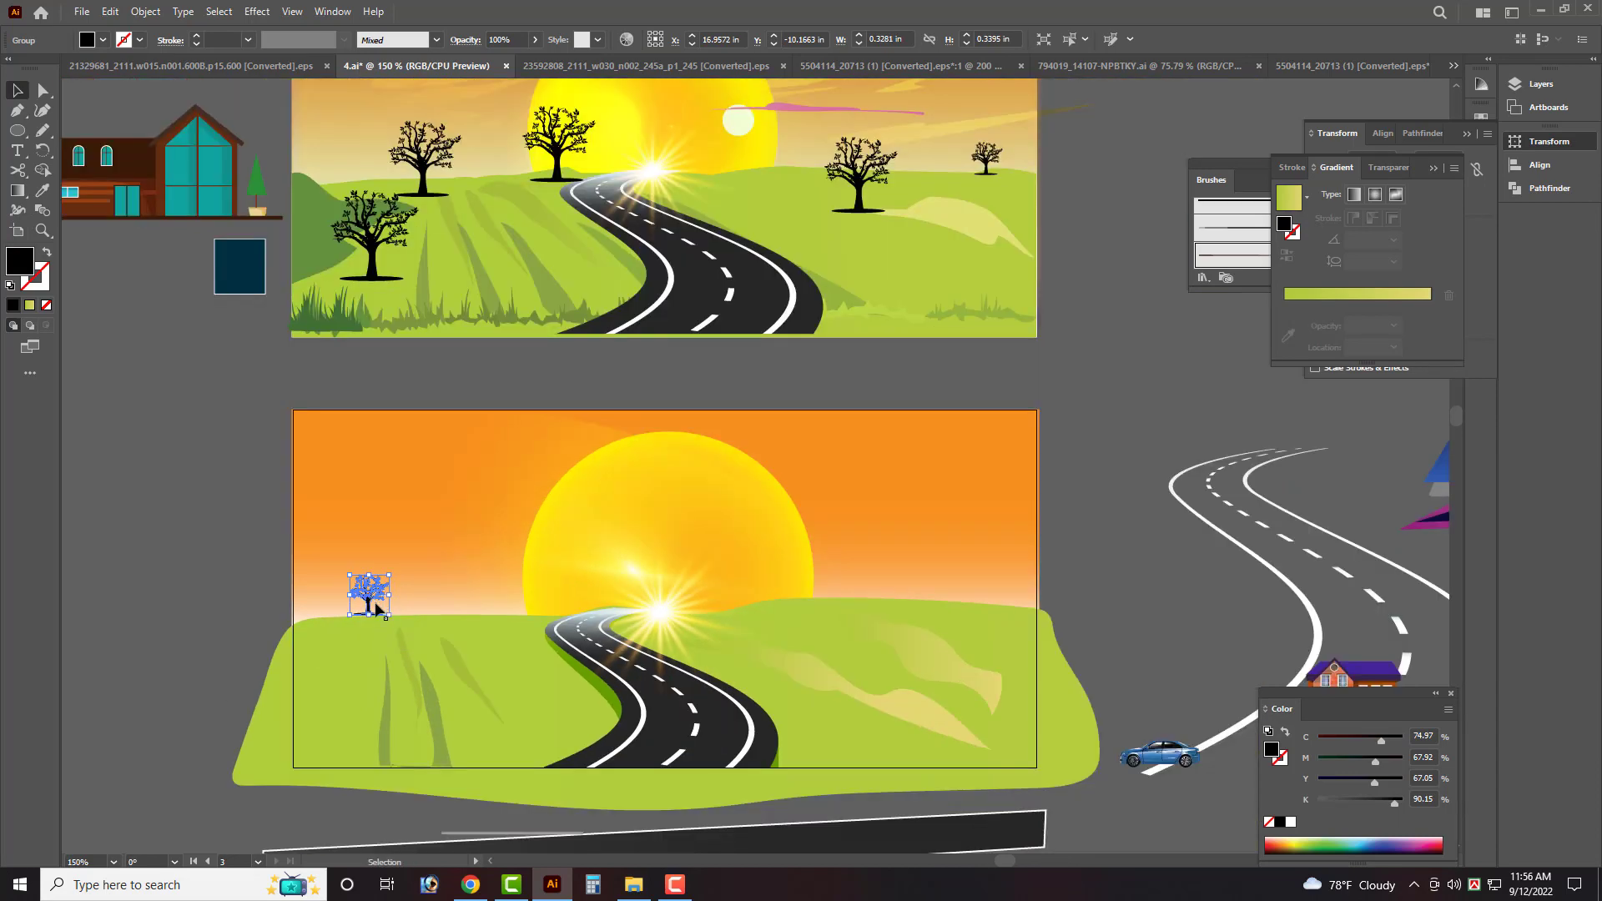
{"action": "scroll", "coordinate": [350, 643], "scroll_direction": "up", "scroll_amount": 2, "text": "alt"}
{"action": "scroll", "coordinate": [350, 642], "scroll_direction": "up", "scroll_amount": 1, "text": "alt"}
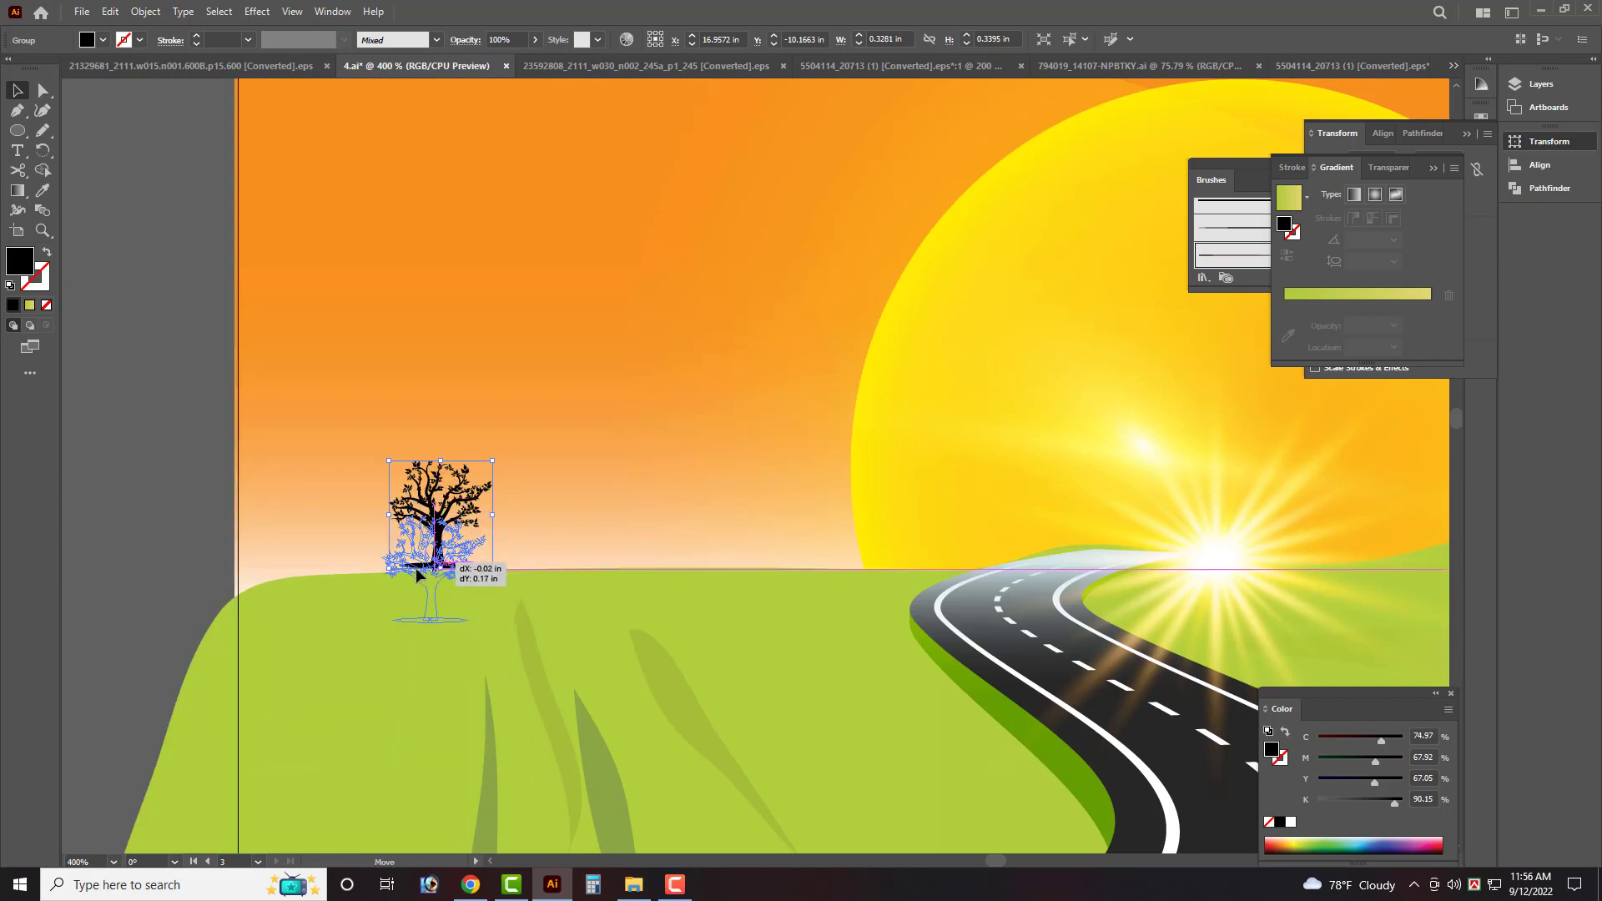
{"action": "left_click_drag", "start_coordinate": [433, 588], "coordinate": [440, 570]}
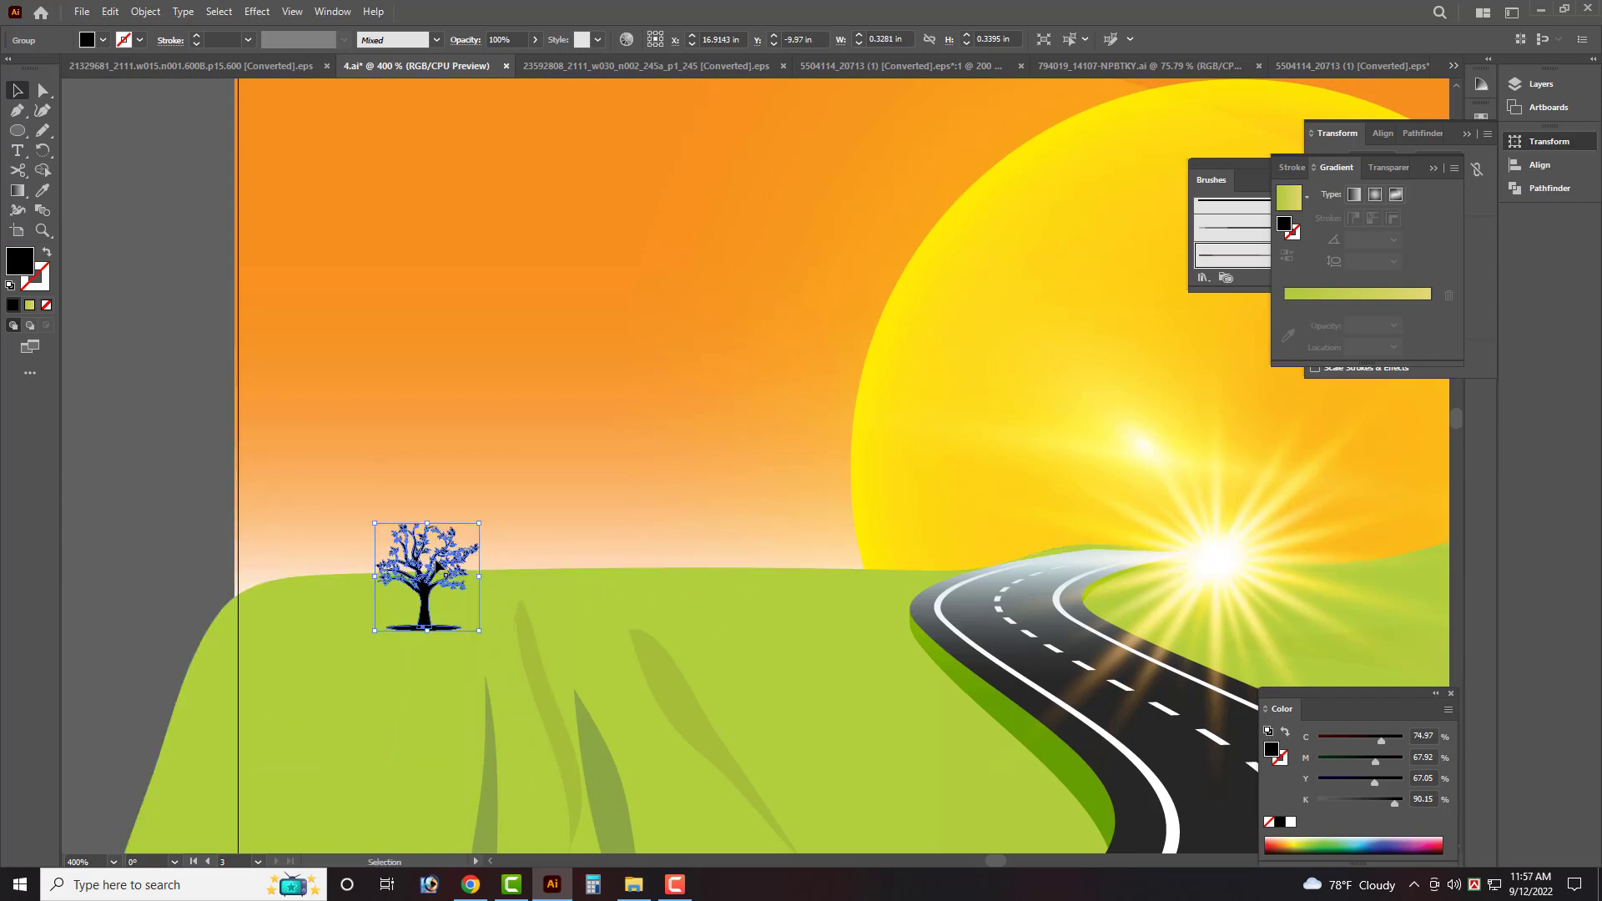
Copy trees to the horizon beside the road and onto the right-hand hill.
{"action": "left_click_drag", "start_coordinate": [437, 565], "coordinate": [927, 525]}
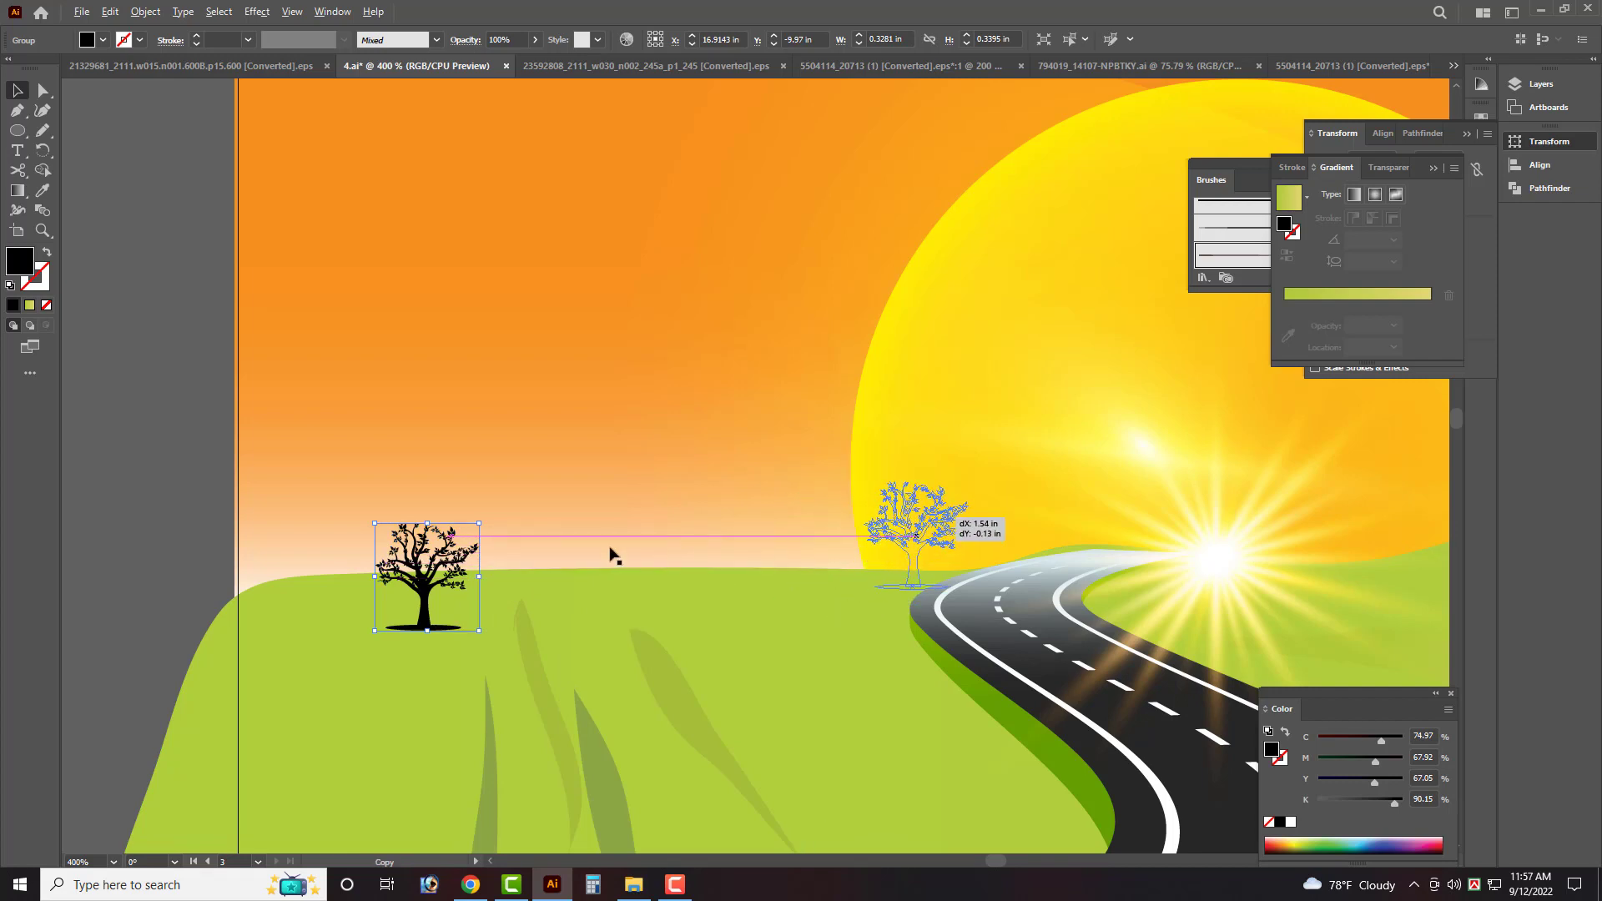
{"action": "scroll", "coordinate": [614, 555], "scroll_direction": "down", "scroll_amount": 2}
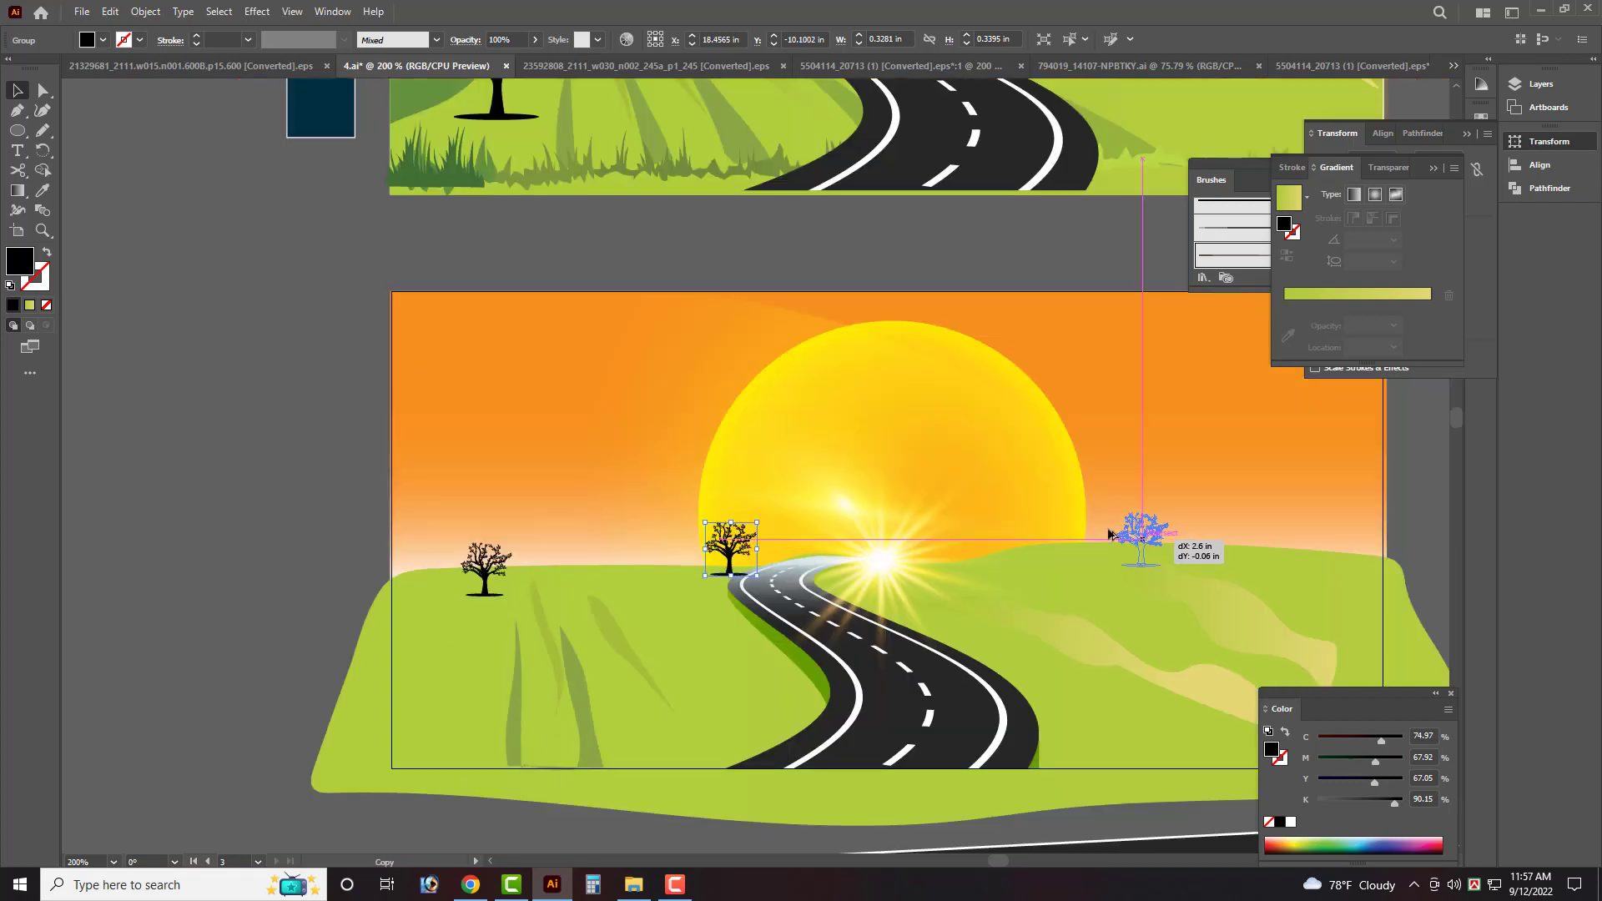
{"action": "mouse_move", "coordinate": [731, 552]}
{"action": "left_mouse_down"}
{"action": "mouse_move", "coordinate": [1056, 530]}
{"action": "mouse_move", "coordinate": [1310, 559]}
{"action": "mouse_move", "coordinate": [1373, 509]}
{"action": "left_mouse_up"}
{"action": "scroll", "coordinate": [705, 594], "scroll_direction": "down", "scroll_amount": 1}
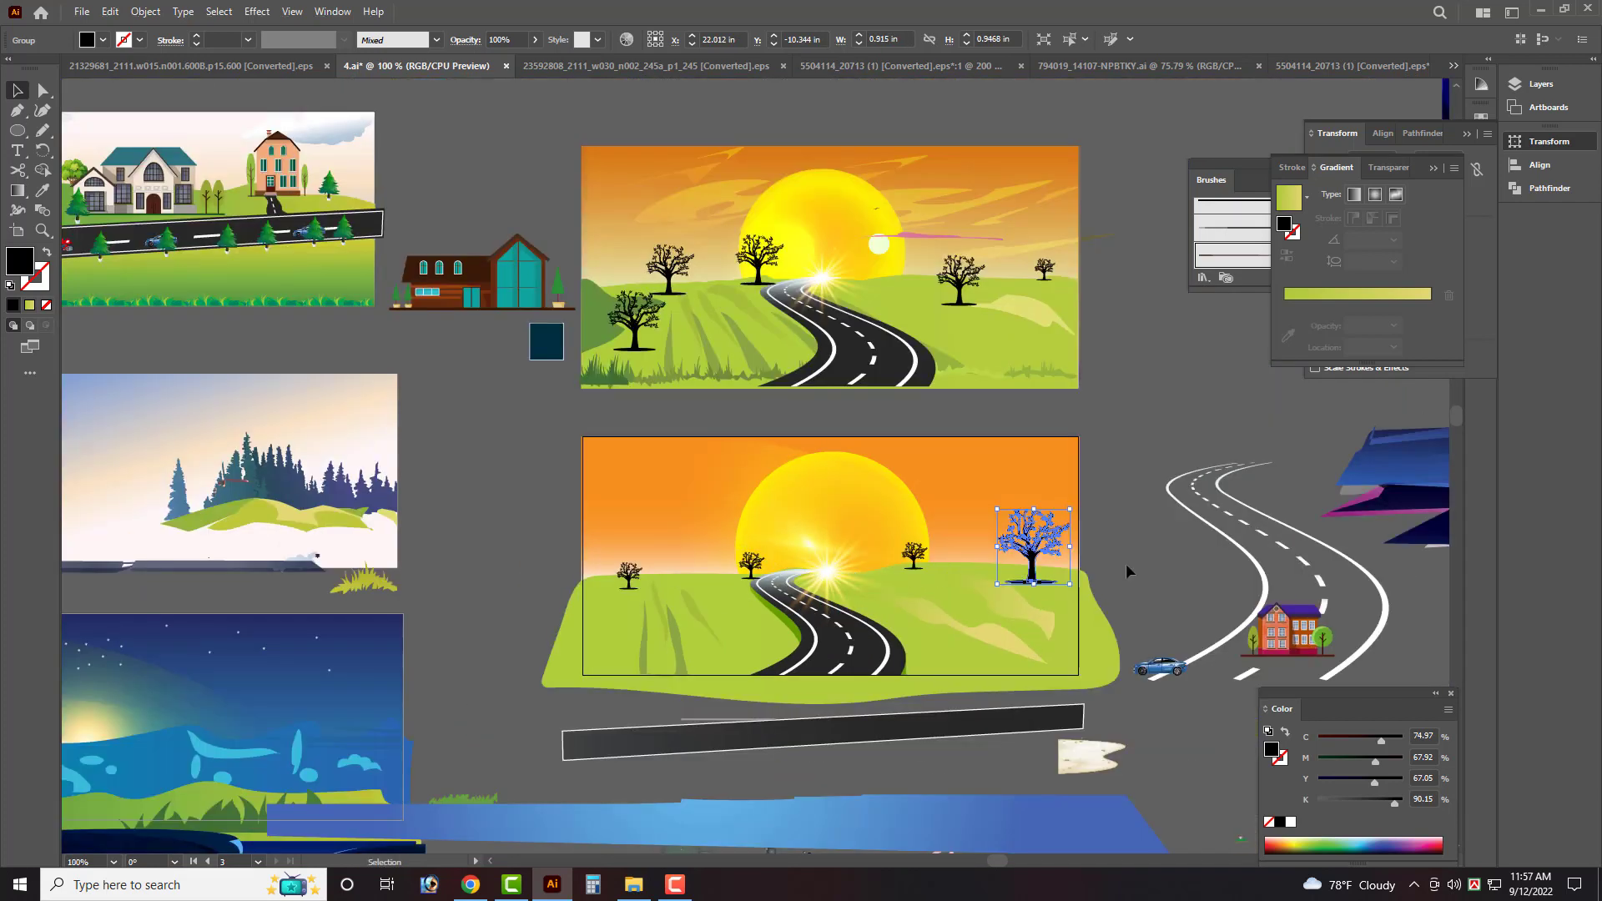
{"action": "scroll", "coordinate": [1130, 566], "scroll_direction": "down", "scroll_amount": 1}
{"action": "left_click", "coordinate": [1165, 448]}
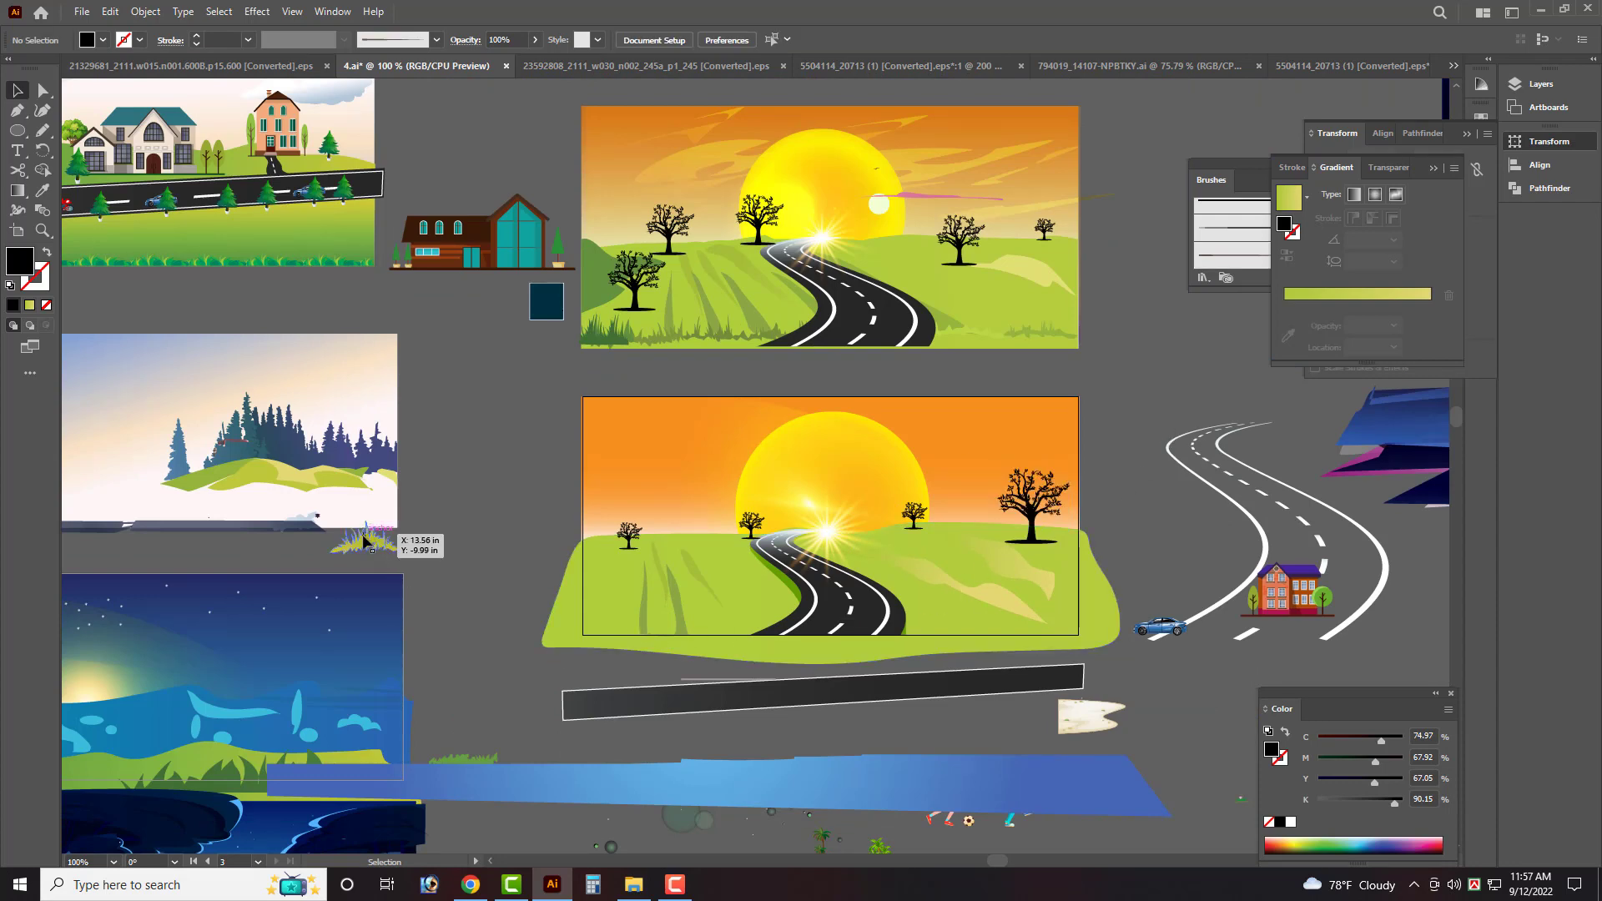
Move the grass clump from the top artboard onto the pasteboard and scale it up.
{"action": "scroll", "coordinate": [615, 358], "scroll_direction": "up", "scroll_amount": 1}
{"action": "scroll", "coordinate": [599, 356], "scroll_direction": "up", "scroll_amount": 1}
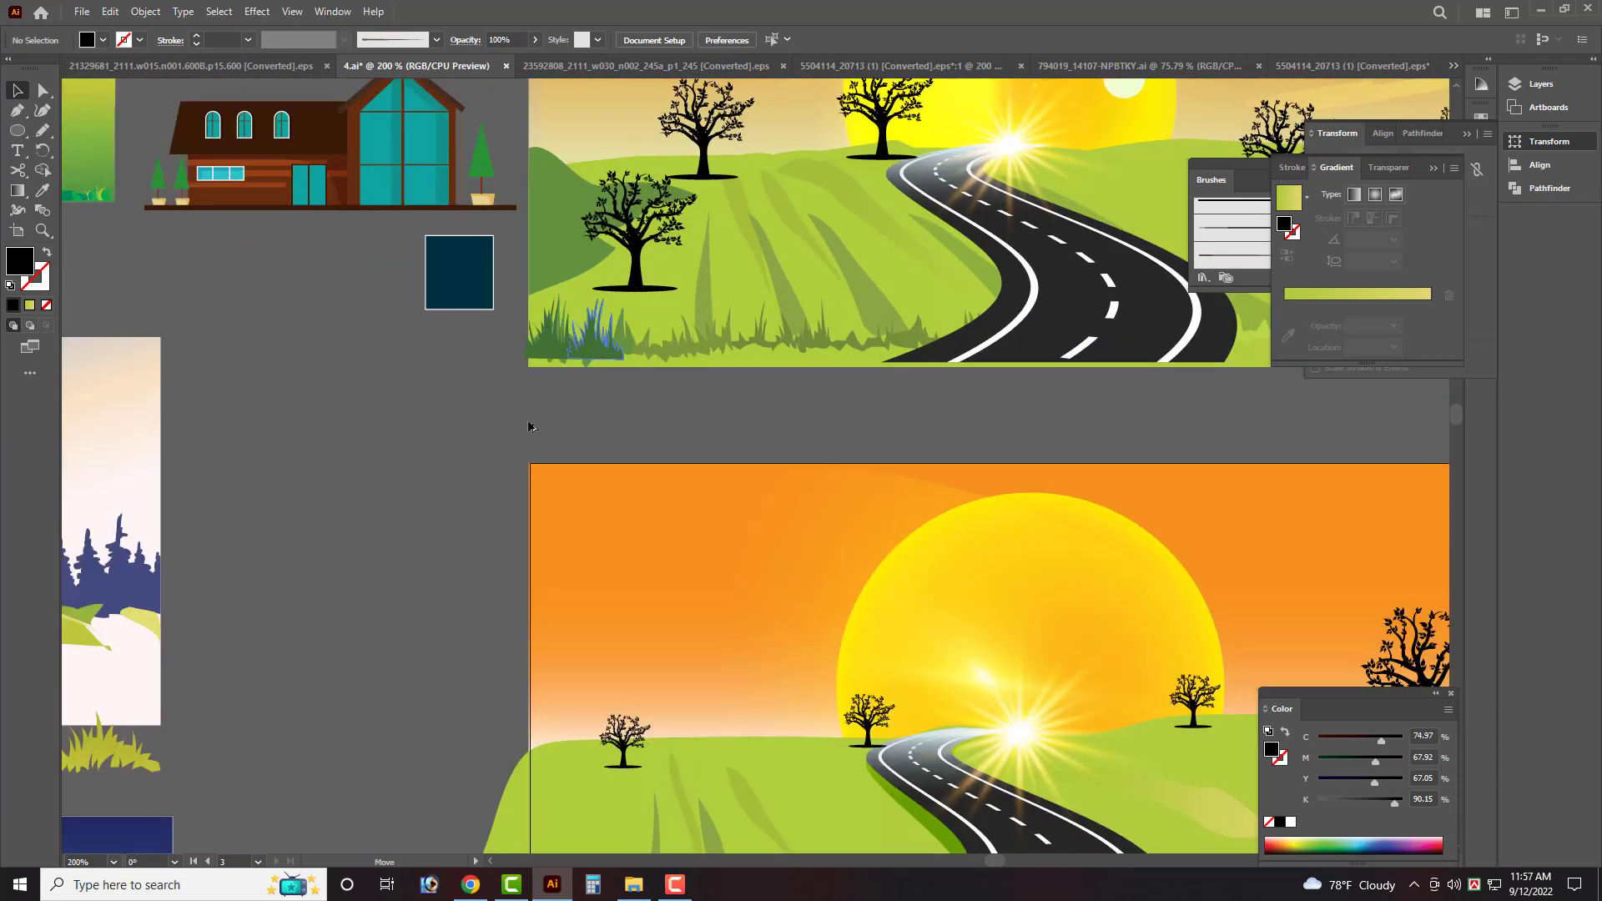
{"action": "left_click_drag", "start_coordinate": [528, 428], "coordinate": [367, 605]}
{"action": "scroll", "coordinate": [363, 605], "scroll_direction": "up", "scroll_amount": 4}
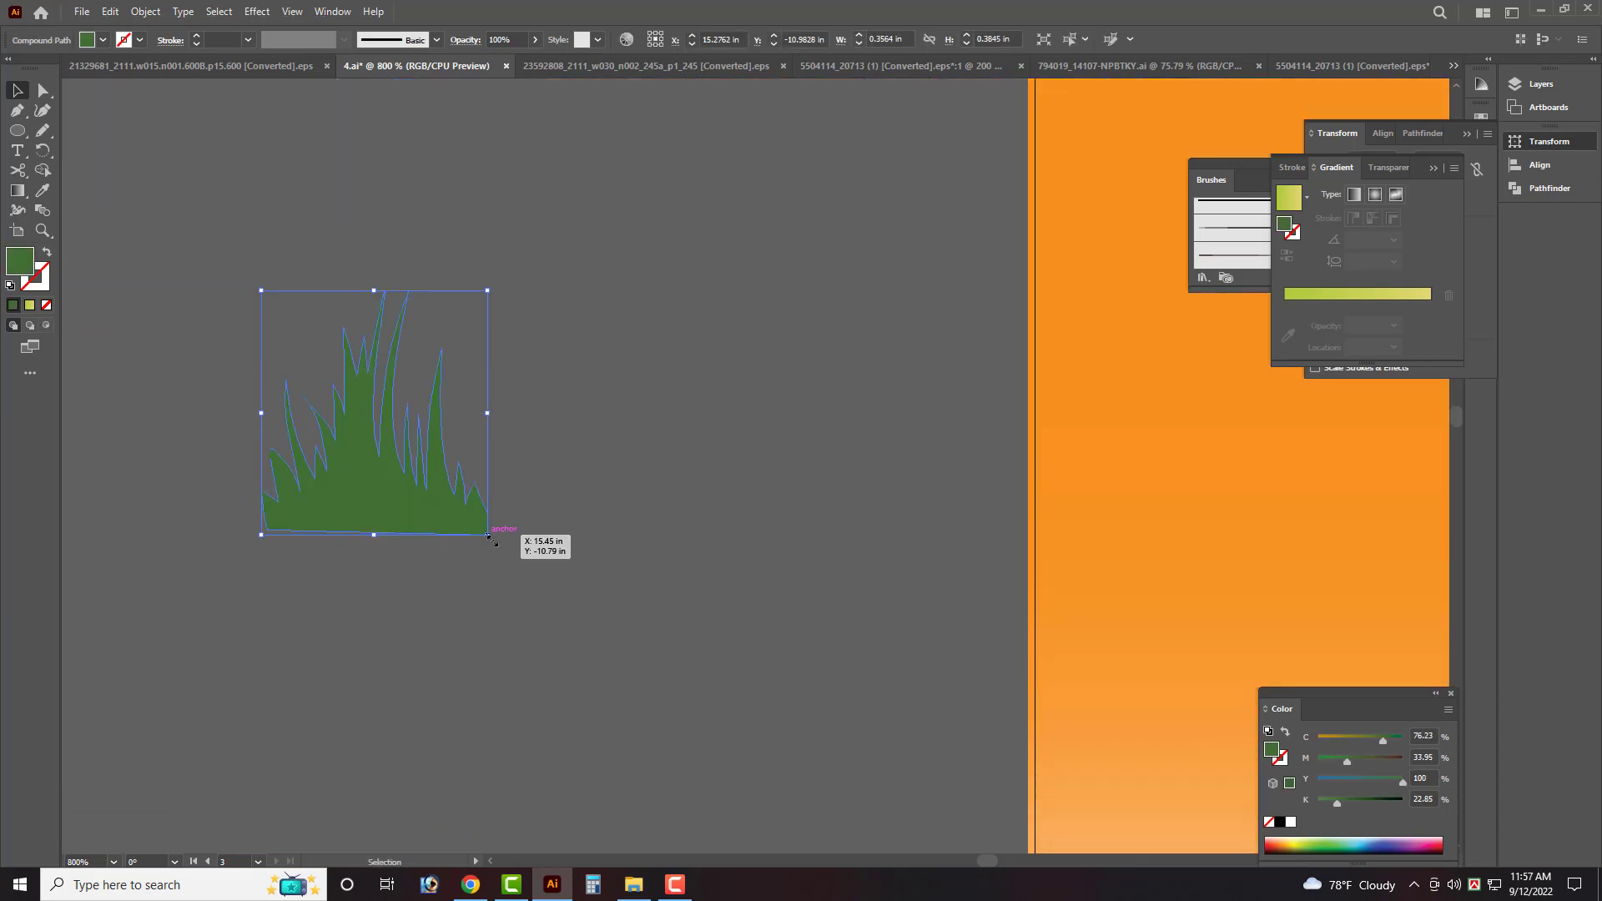
{"action": "left_click_drag", "start_coordinate": [490, 539], "coordinate": [567, 576]}
Enlarge the grass slightly more and settle it at the lower scene's bottom-left corner.
{"action": "scroll", "coordinate": [184, 433], "scroll_direction": "down", "scroll_amount": 4}
{"action": "left_click_drag", "start_coordinate": [234, 475], "coordinate": [441, 769]}
{"action": "scroll", "coordinate": [442, 772], "scroll_direction": "up", "scroll_amount": 2}
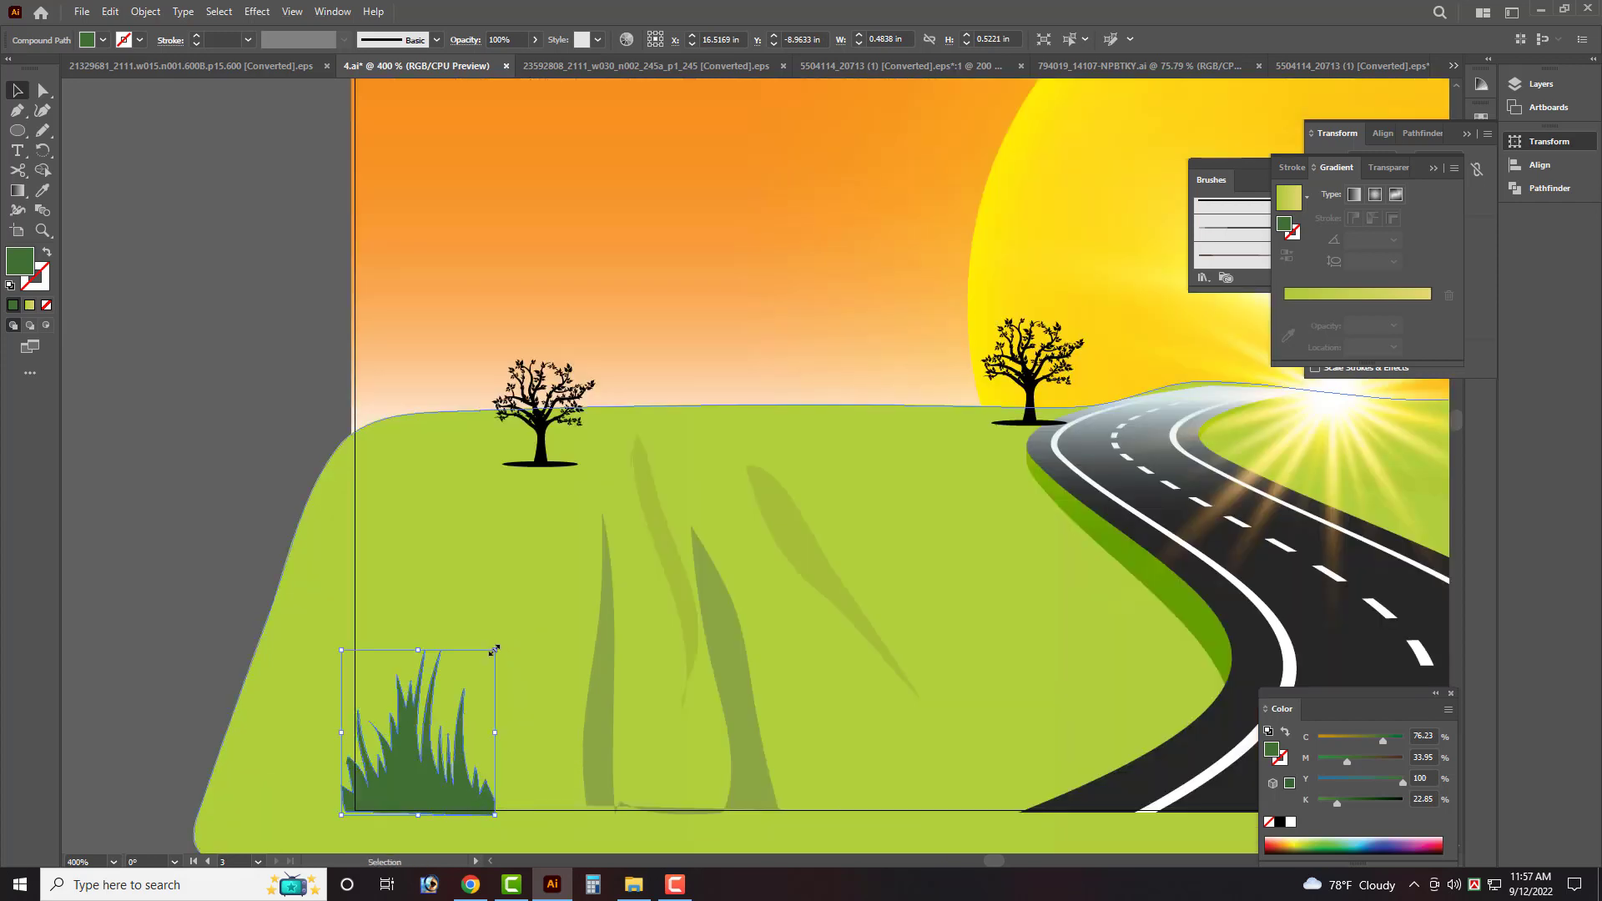
{"action": "left_click_drag", "start_coordinate": [494, 650], "coordinate": [507, 635]}
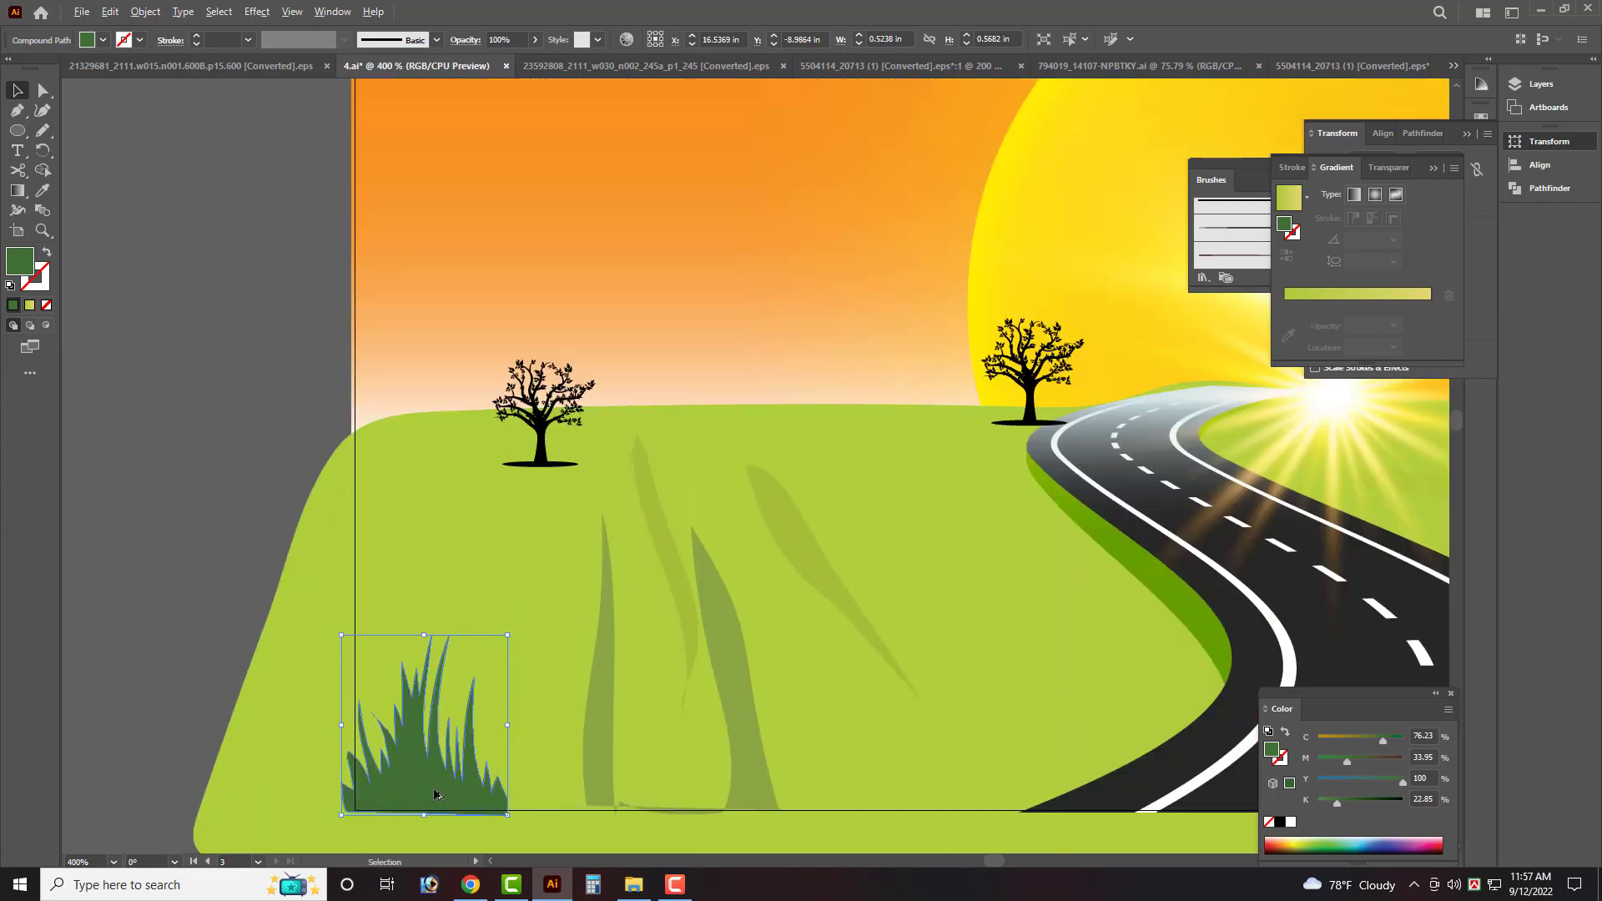
{"action": "left_click_drag", "start_coordinate": [434, 794], "coordinate": [405, 674]}
{"action": "scroll", "coordinate": [404, 674], "scroll_direction": "down", "scroll_amount": 2}
{"action": "scroll", "coordinate": [404, 674], "scroll_direction": "down", "scroll_amount": 1}
{"action": "scroll", "coordinate": [405, 674], "scroll_direction": "down", "scroll_amount": 1}
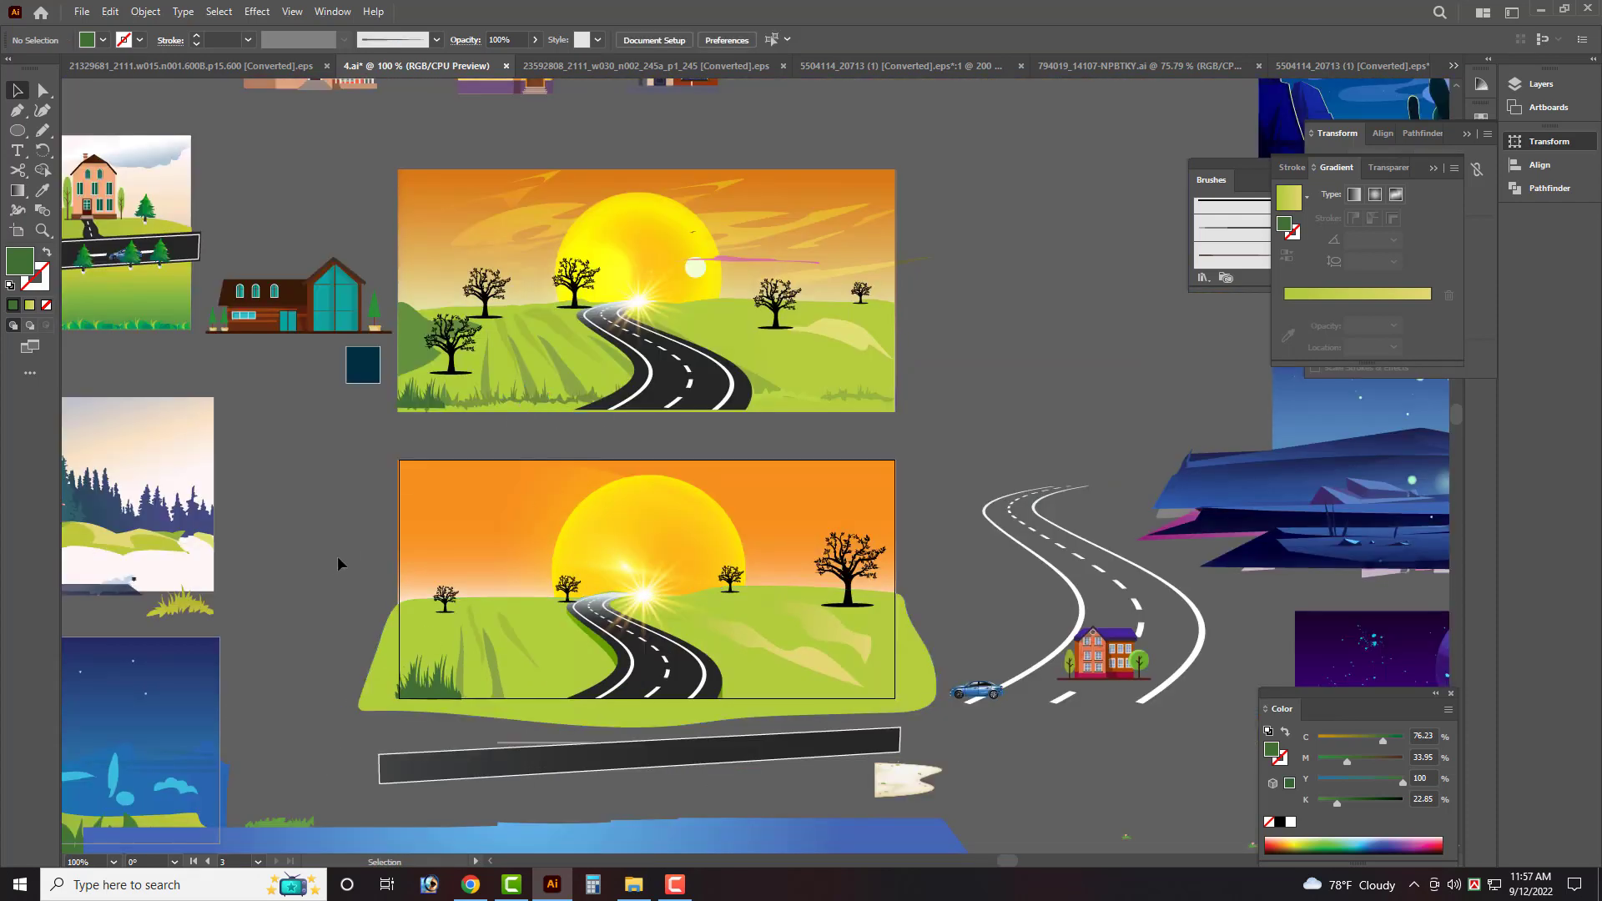
{"action": "scroll", "coordinate": [511, 536], "scroll_direction": "up", "scroll_amount": 1}
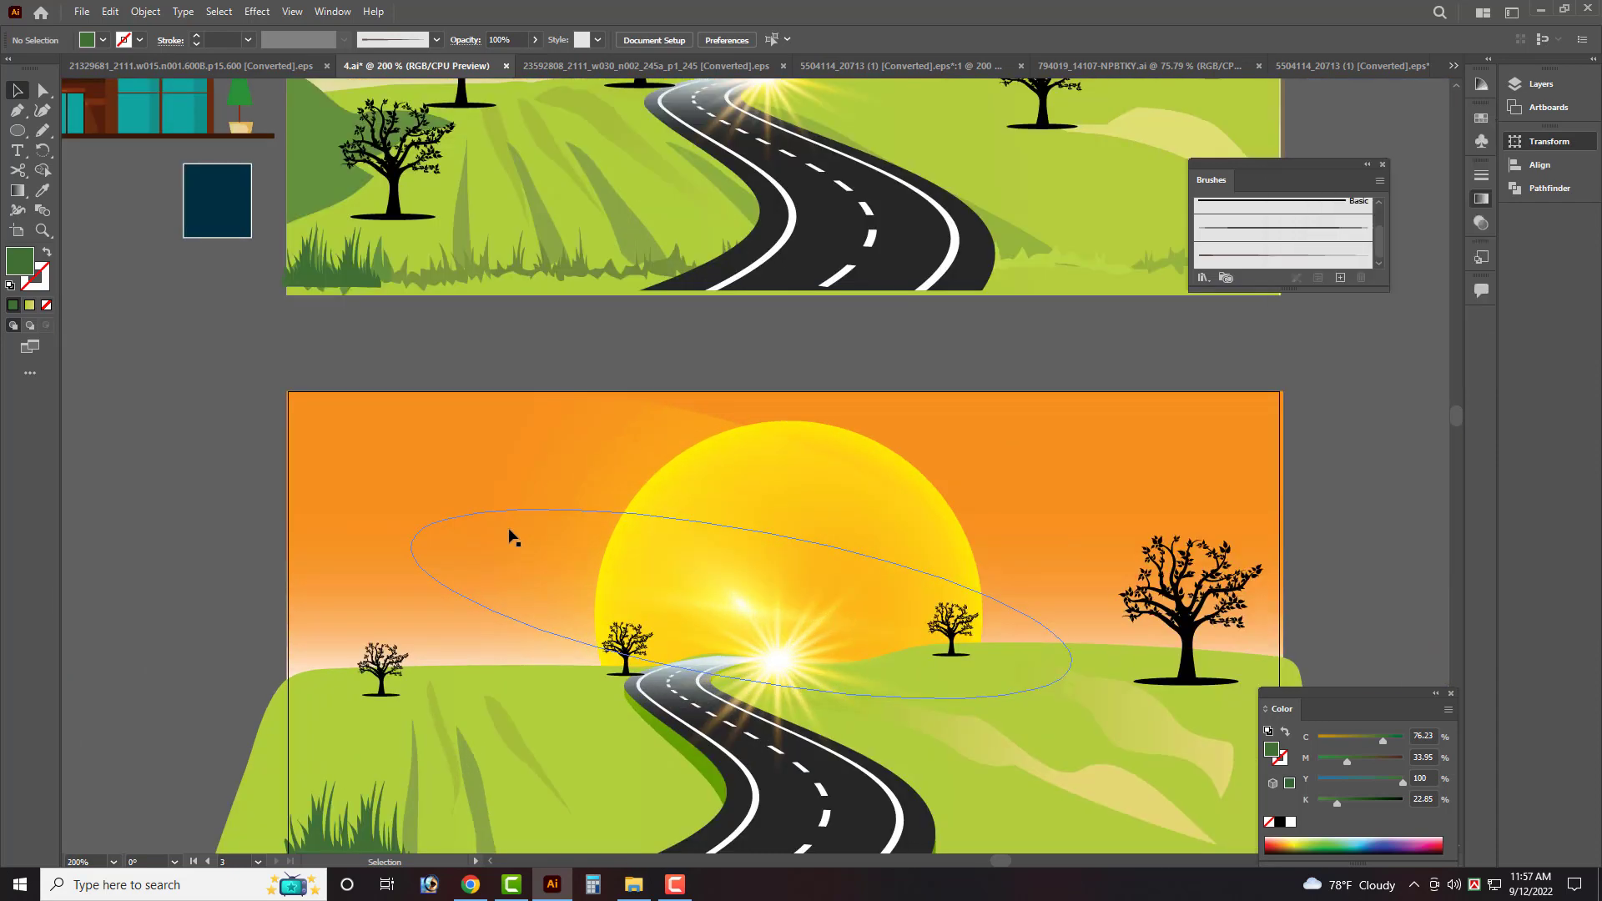
{"action": "left_click", "coordinate": [42, 131]}
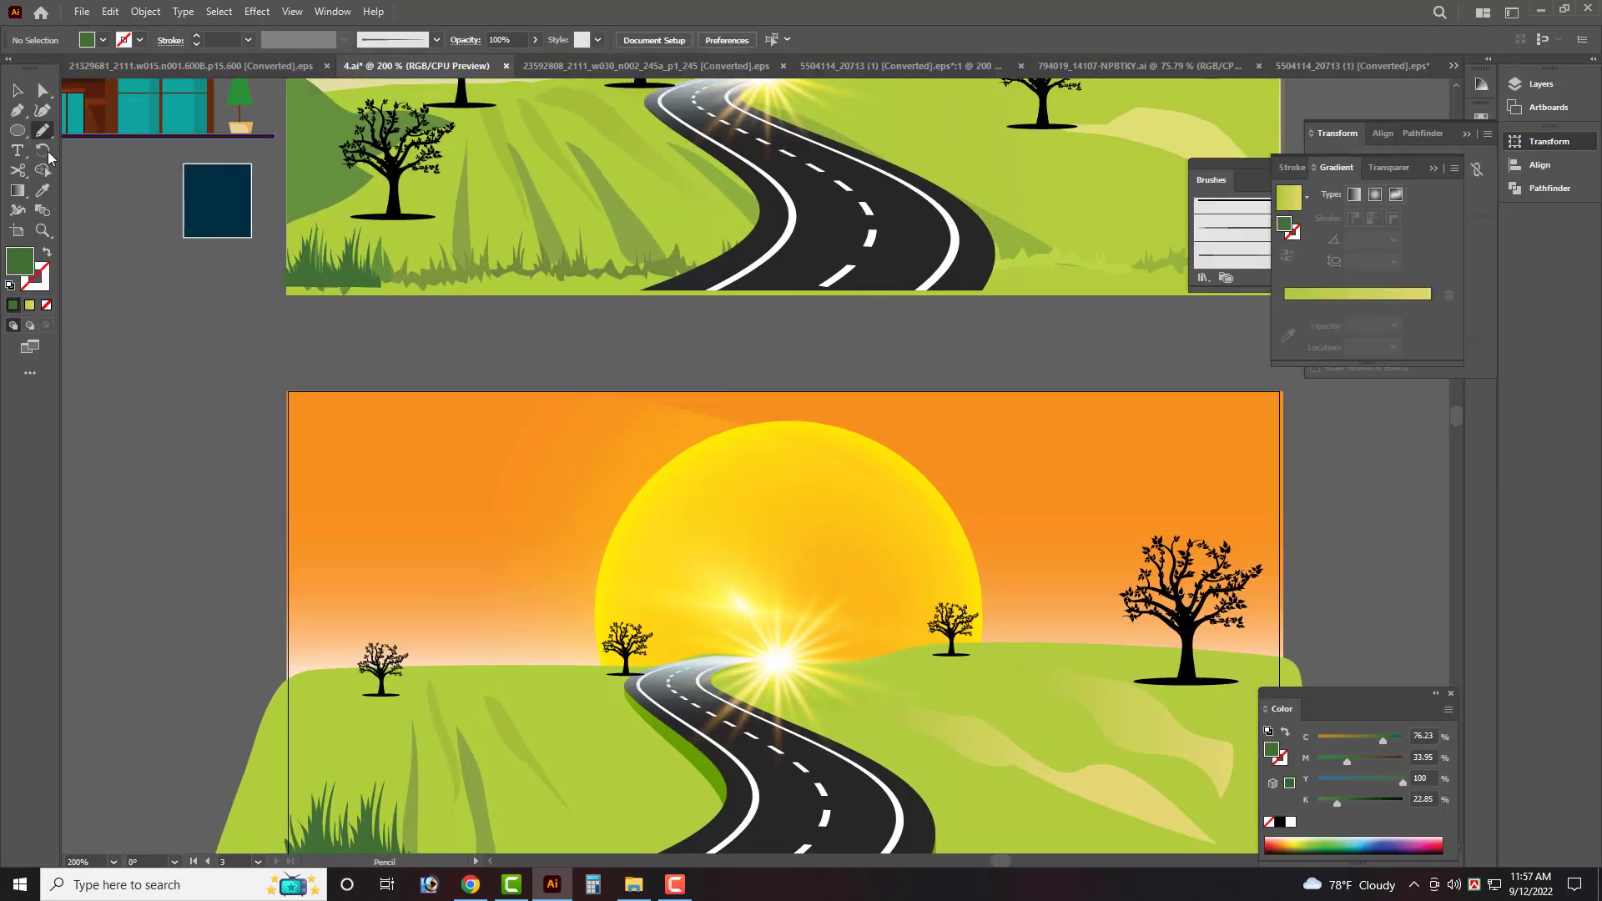
Fill the freehand cloud wisp with the sky's orange using the Eyedropper.
{"action": "key", "text": "Tab"}
{"action": "scroll", "coordinate": [338, 499], "scroll_direction": "up", "scroll_amount": 1}
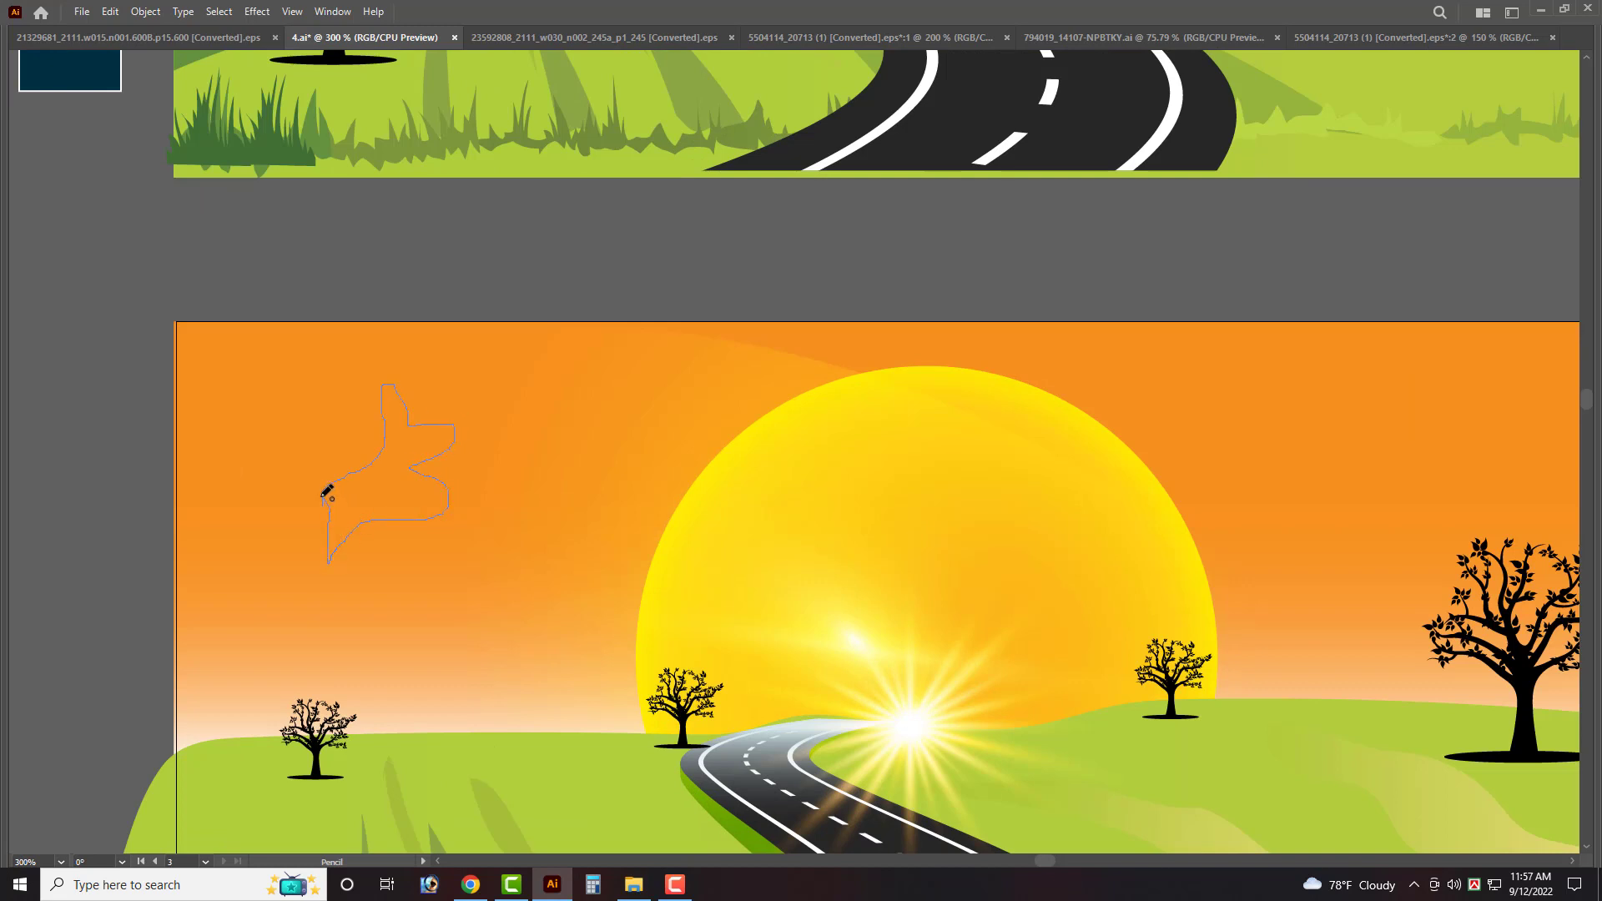
{"action": "scroll", "coordinate": [372, 500], "scroll_direction": "down", "scroll_amount": 2}
{"action": "scroll", "coordinate": [450, 575], "scroll_direction": "up", "scroll_amount": 1}
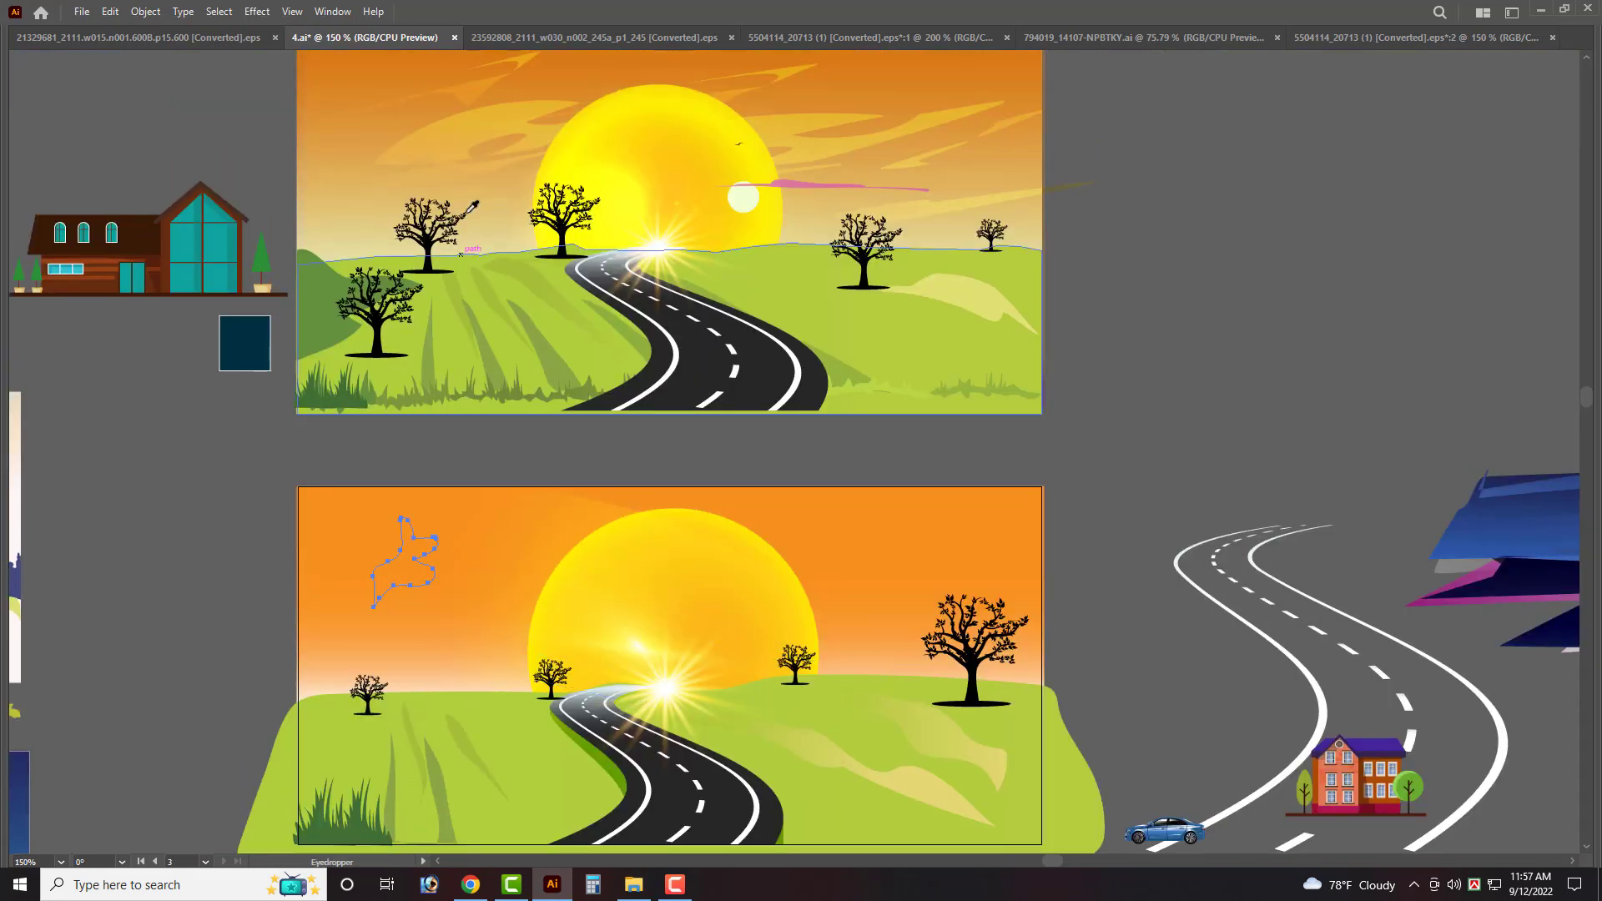
{"action": "key", "text": "i"}
{"action": "left_click", "coordinate": [451, 126]}
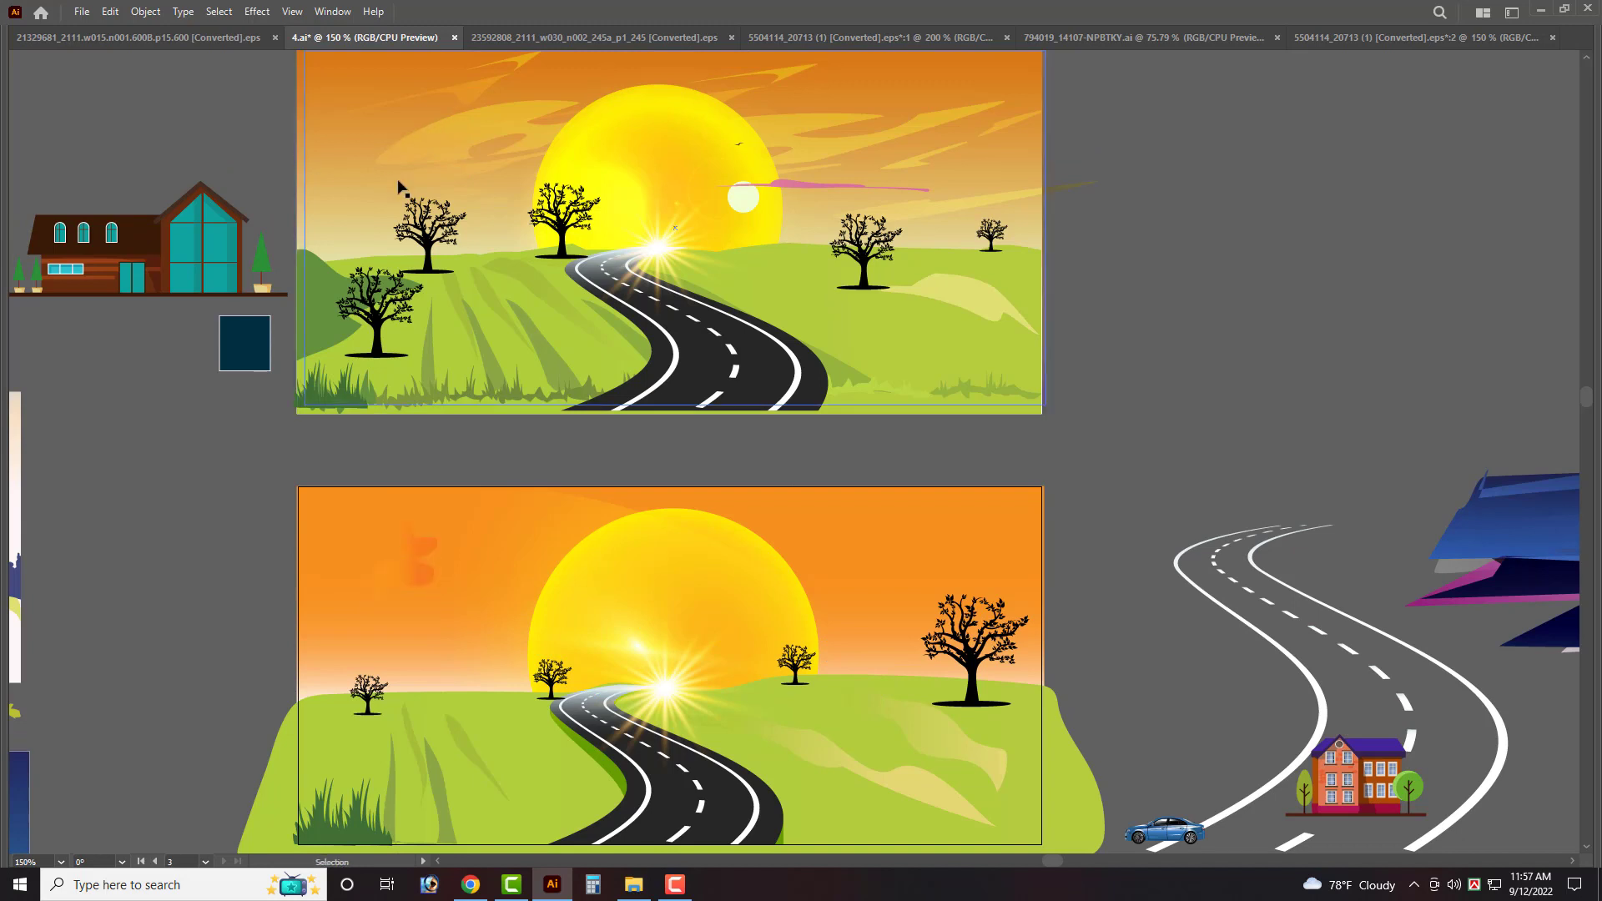
Cancel the accidental close-document prompt and clear the selection.
{"action": "key", "text": "a"}
{"action": "key", "text": "ctrl+w"}
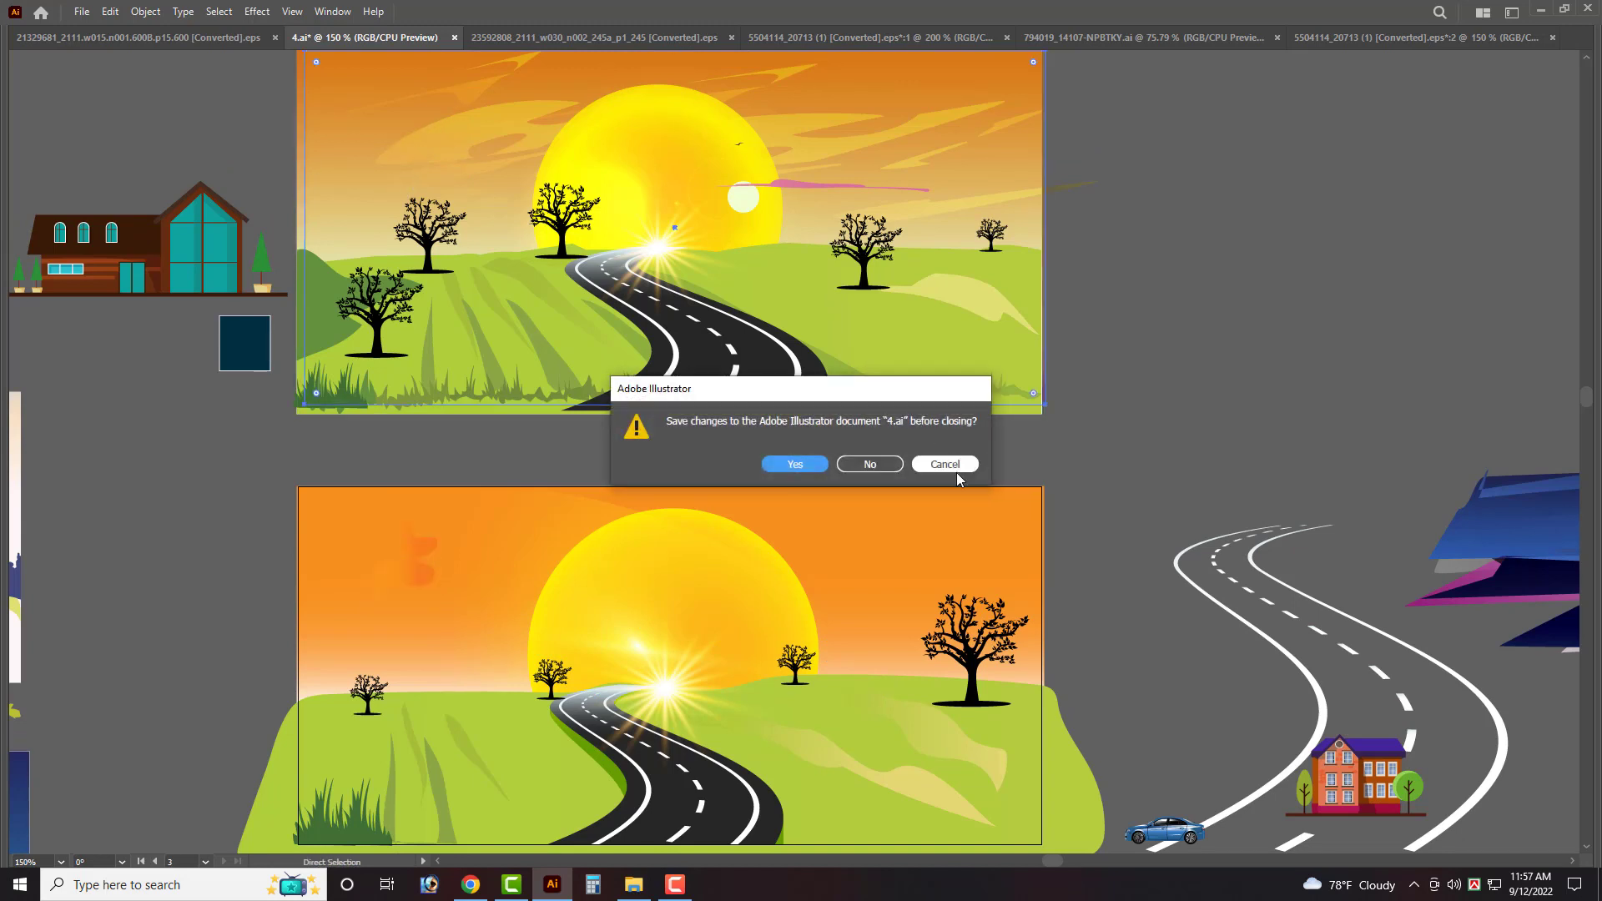
{"action": "left_click", "coordinate": [960, 464]}
{"action": "key", "text": "v"}
{"action": "left_click", "coordinate": [959, 464]}
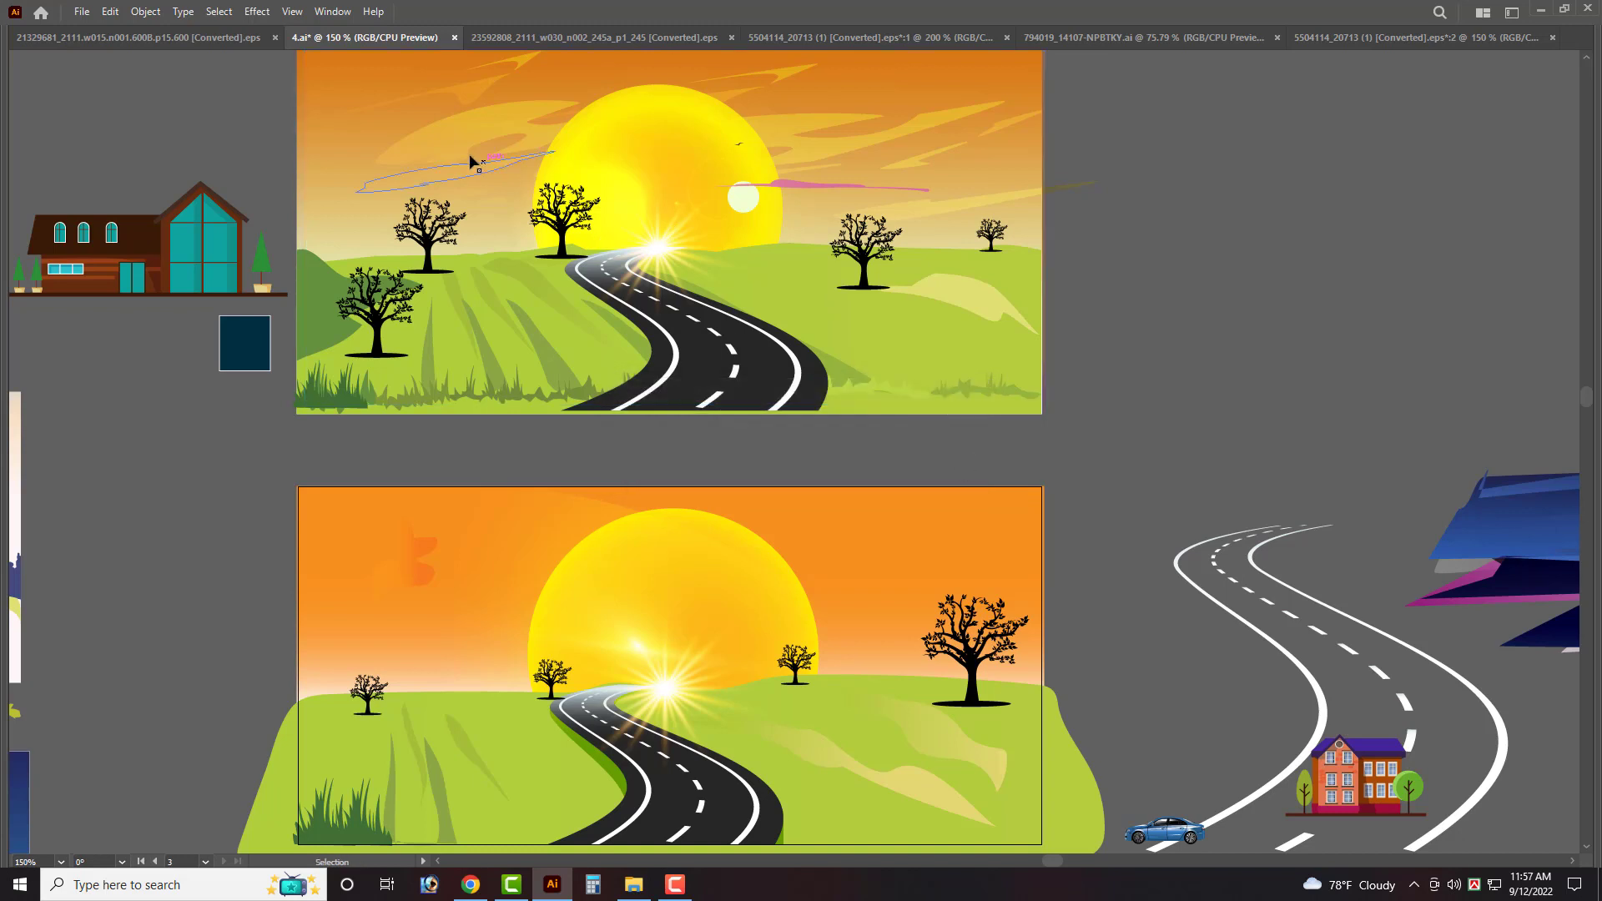
Select and reposition the small orange cloud shape in the lower scene.
{"action": "left_click", "coordinate": [471, 161]}
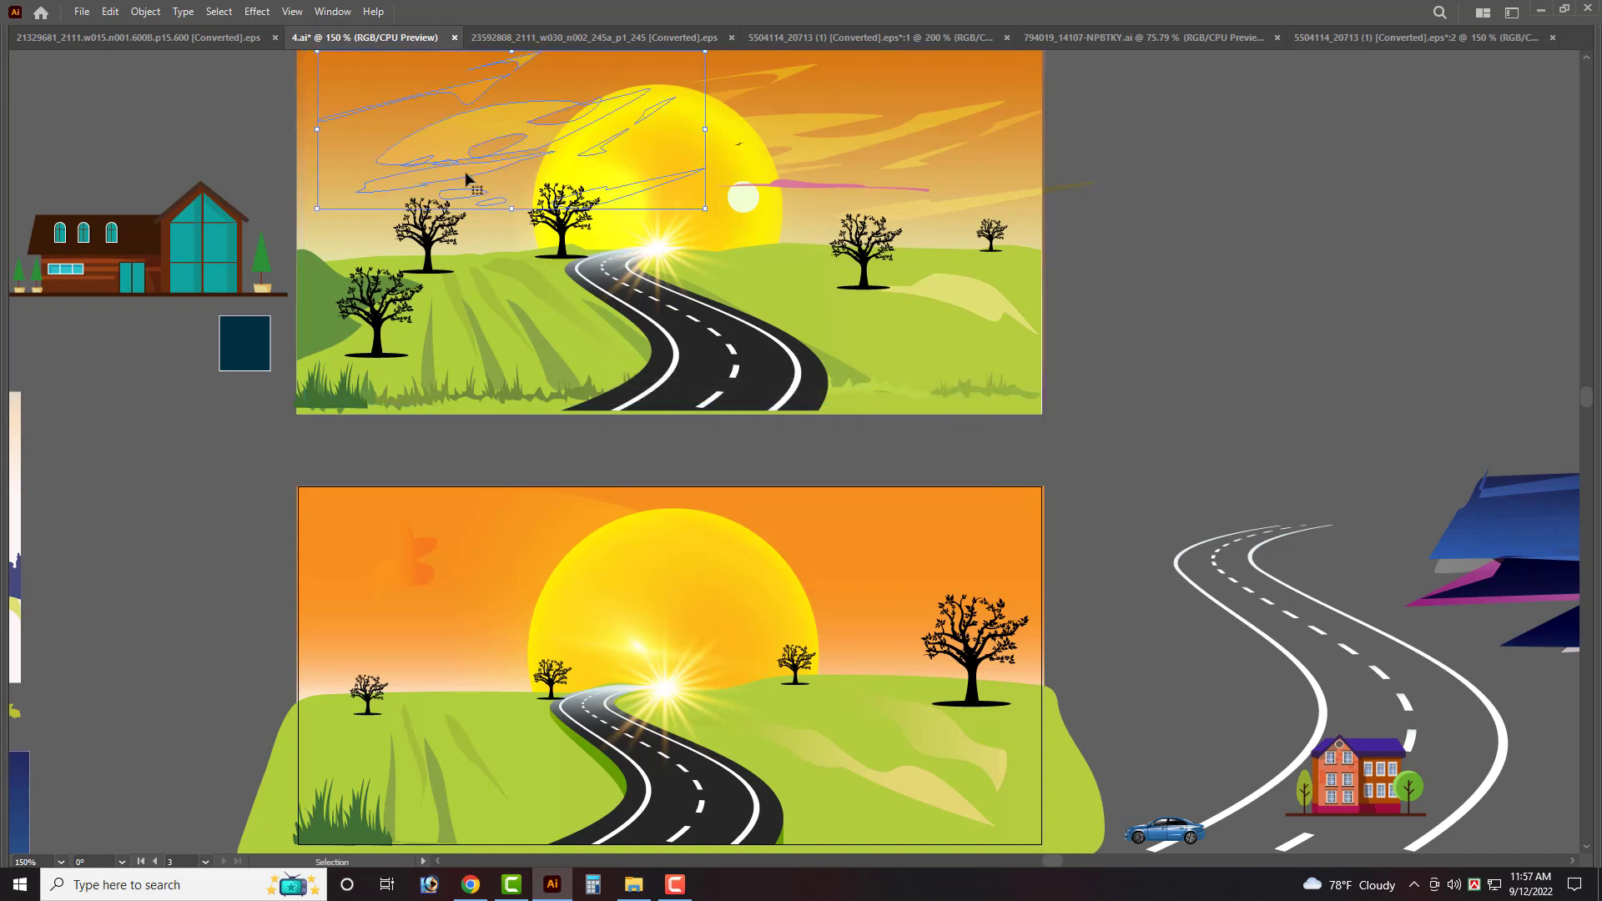
{"action": "left_click", "coordinate": [370, 514]}
{"action": "left_click", "coordinate": [454, 578]}
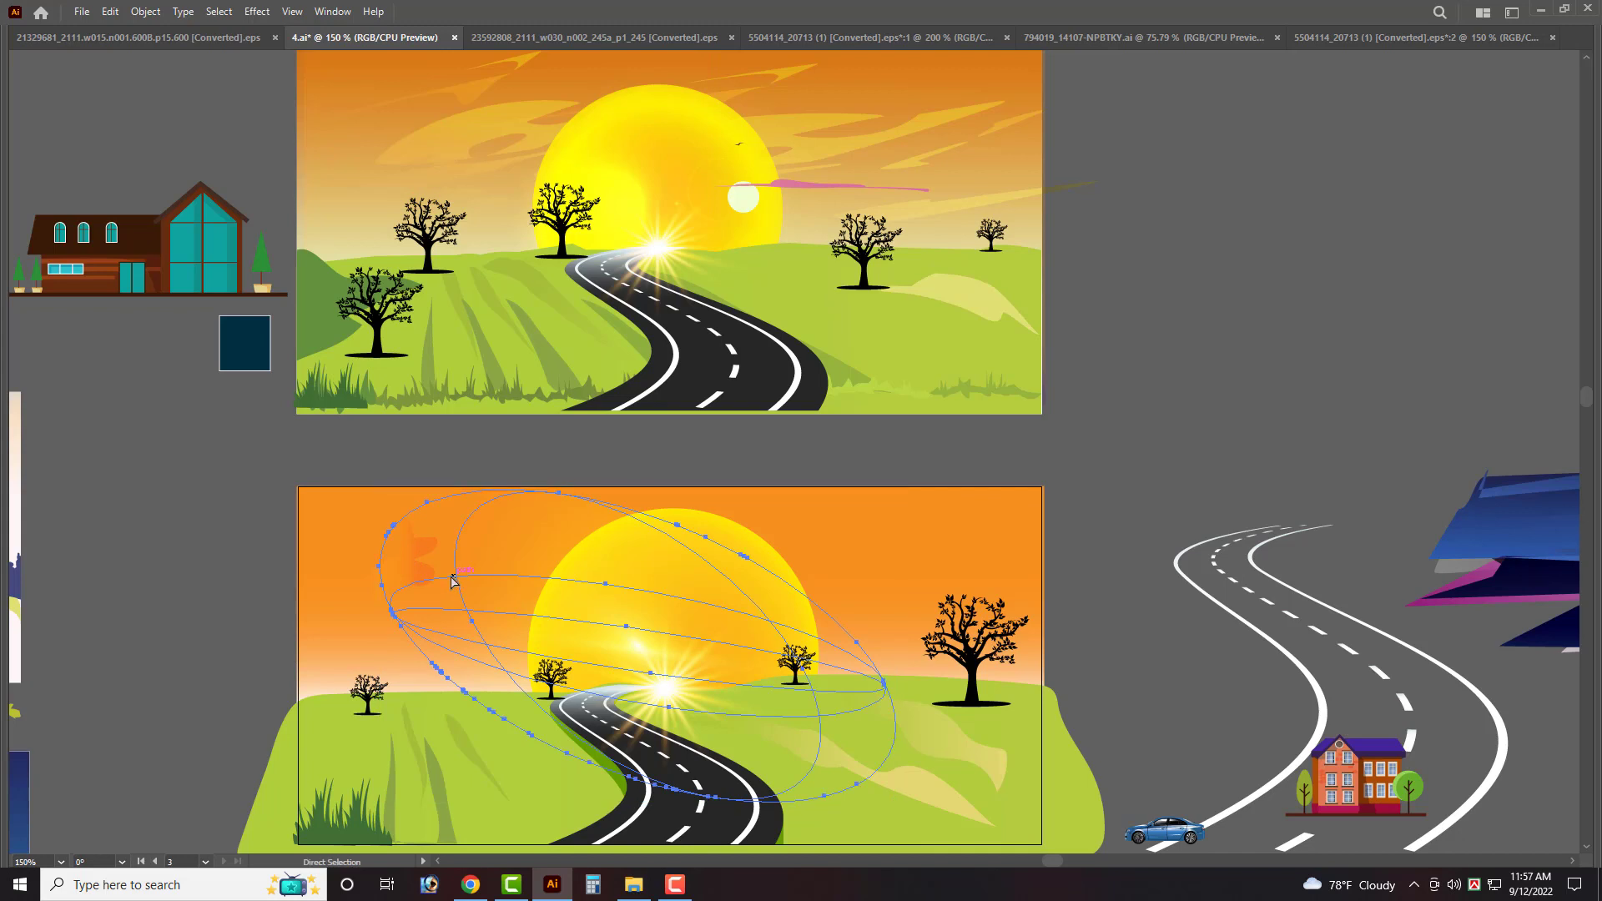
{"action": "left_click", "coordinate": [420, 574]}
{"action": "left_click_drag", "start_coordinate": [404, 557], "coordinate": [194, 547]}
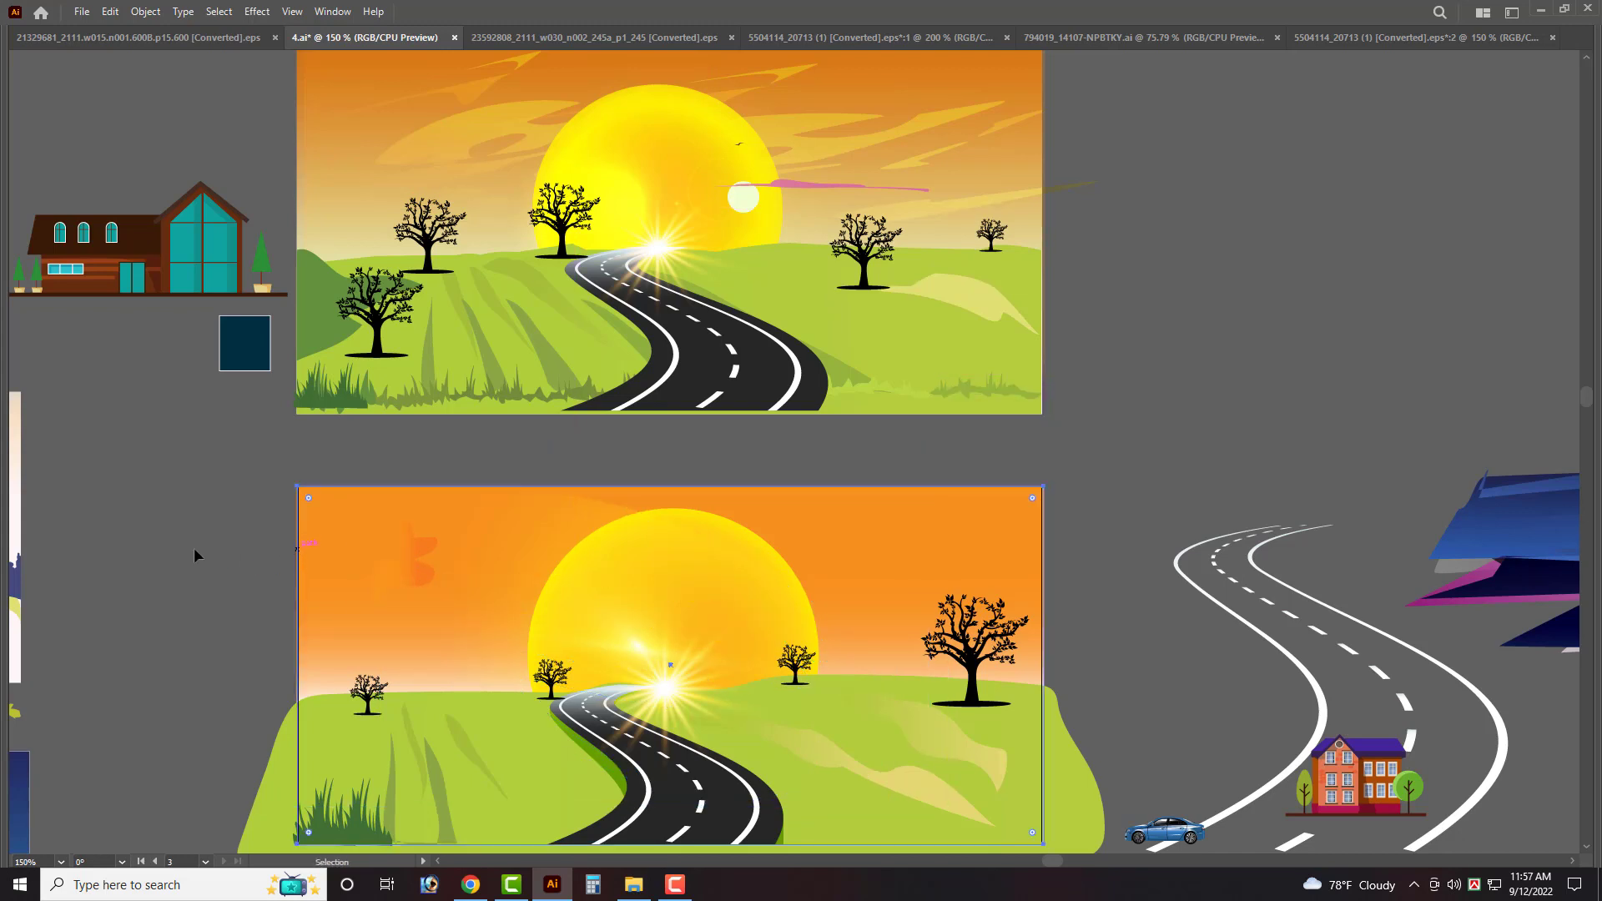
{"action": "left_click", "coordinate": [399, 567]}
Eyedrop an existing cloud wisp's appearance onto the small orange cloud shape.
{"action": "key", "text": "i"}
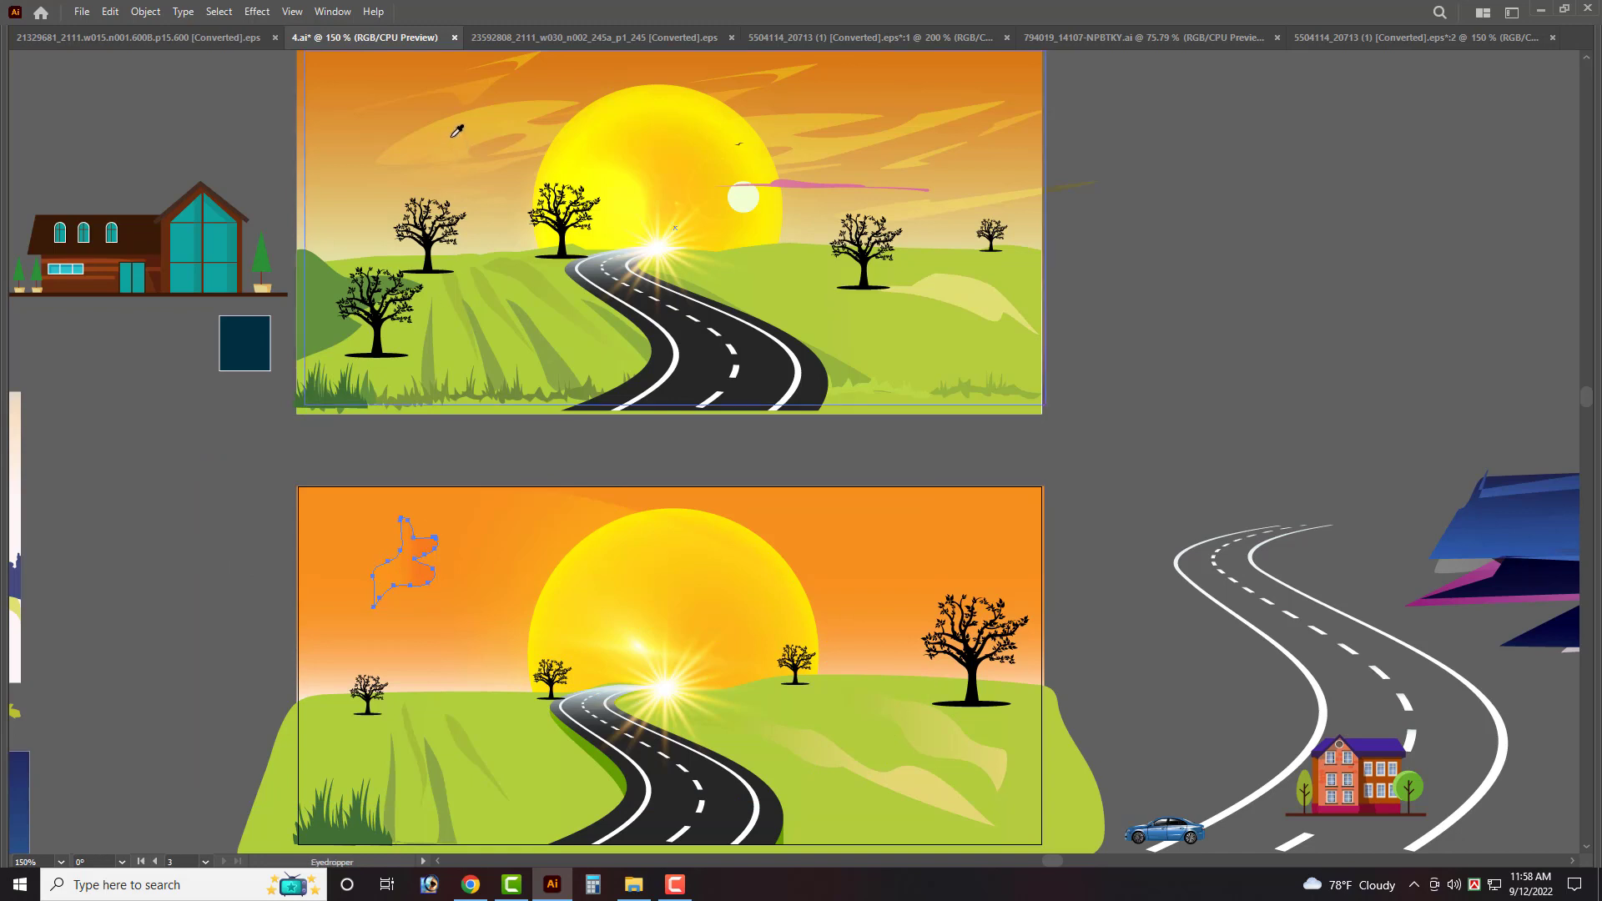
{"action": "scroll", "coordinate": [717, 158], "scroll_direction": "up", "scroll_amount": 1}
{"action": "scroll", "coordinate": [918, 201], "scroll_direction": "up", "scroll_amount": 1}
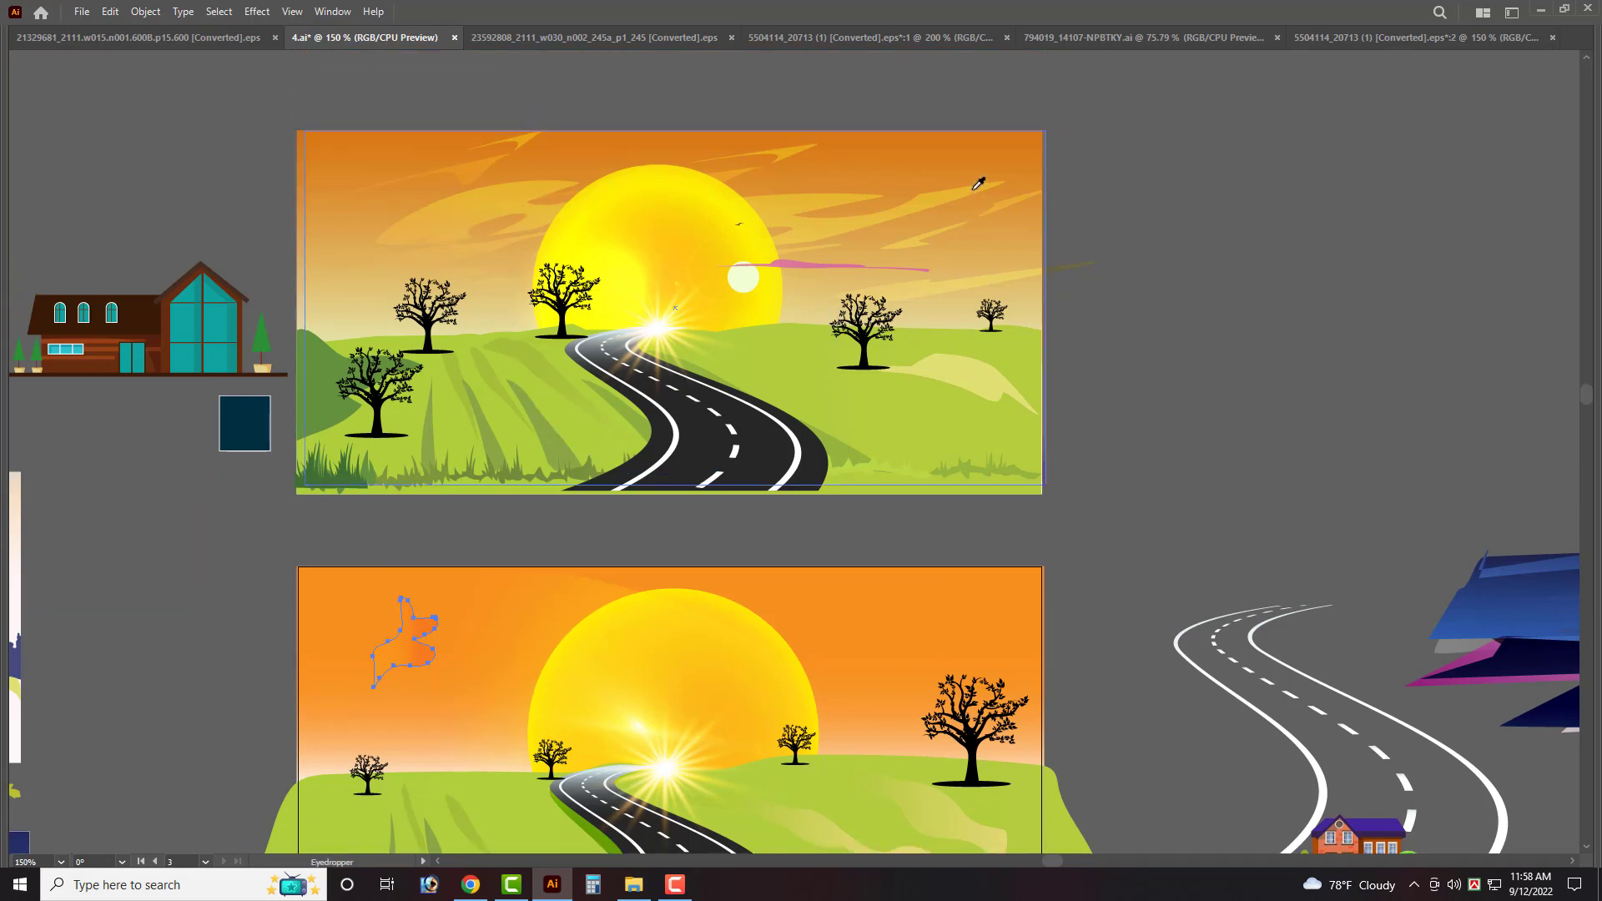
{"action": "key", "text": "v"}
{"action": "left_click", "coordinate": [952, 215]}
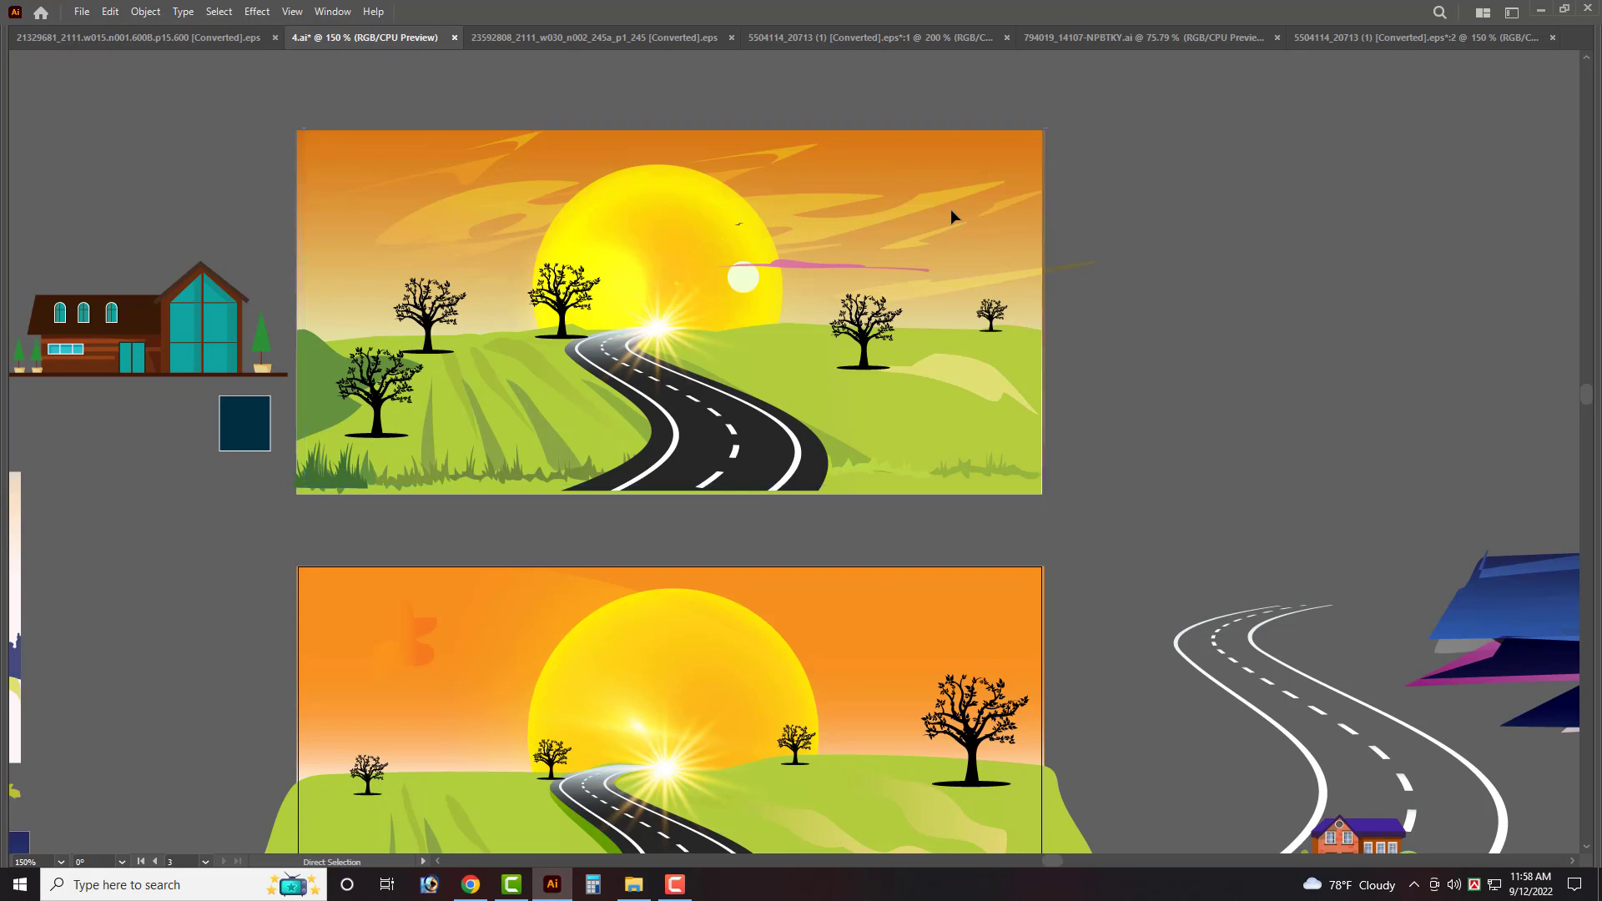
{"action": "left_click", "coordinate": [409, 654]}
{"action": "key", "text": "i"}
{"action": "left_click", "coordinate": [824, 196]}
Apply the cloud wisp's gradient to the shape and redirect it to fade into the sky.
{"action": "left_click", "coordinate": [458, 203]}
{"action": "key", "text": "Tab"}
{"action": "key", "text": "v"}
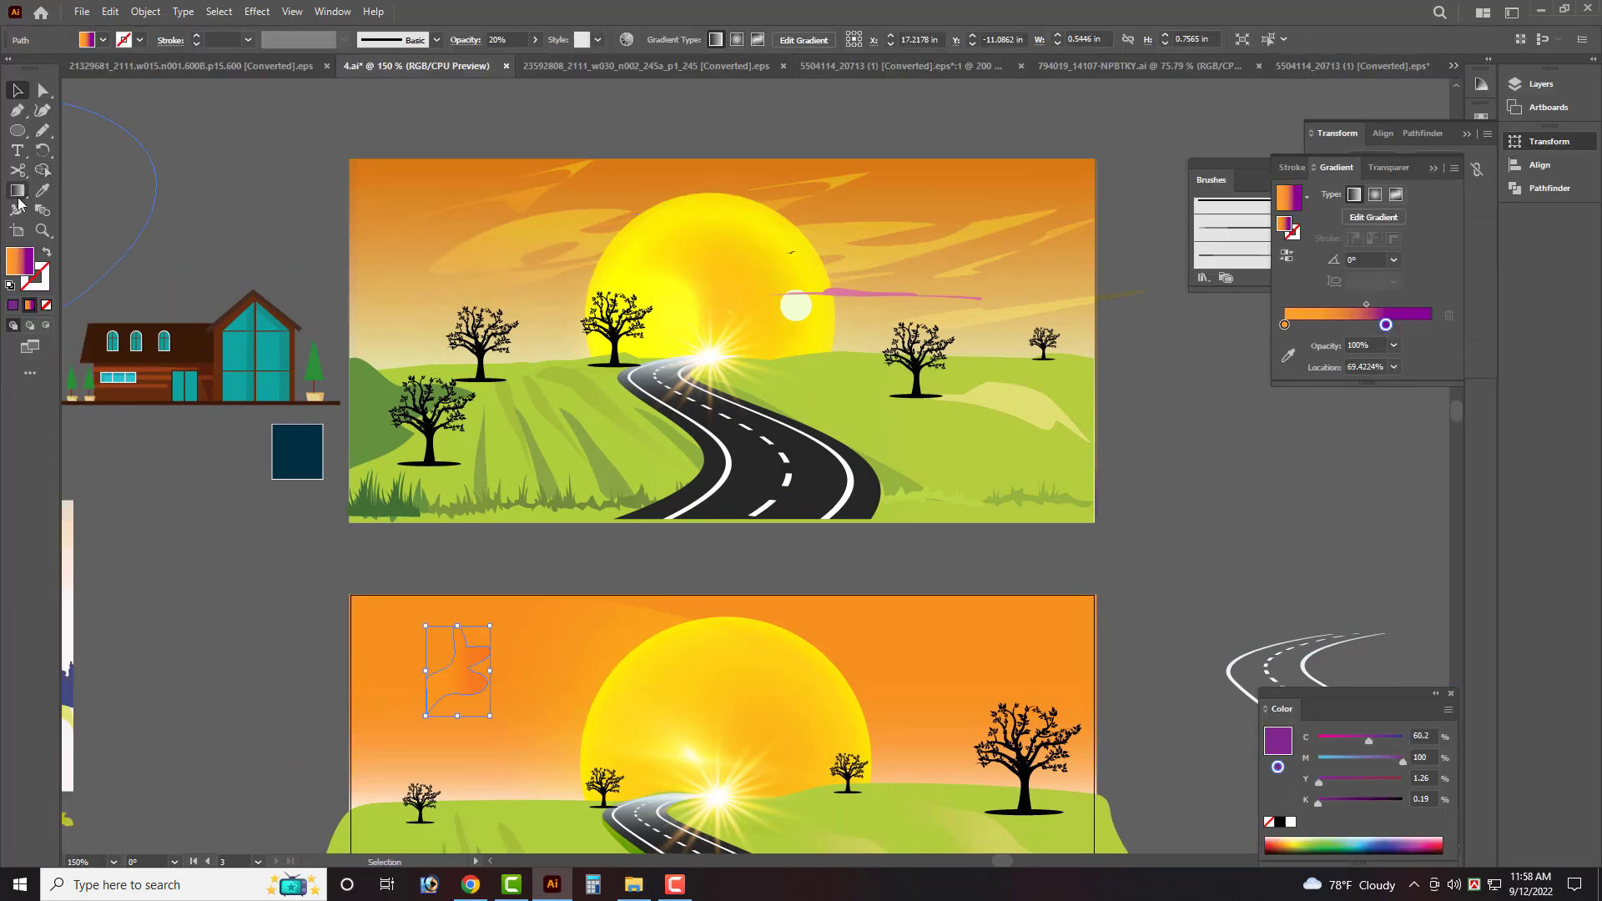
{"action": "left_click", "coordinate": [17, 191]}
{"action": "key", "text": "Tab"}
{"action": "key", "text": "ctrl+plus"}
{"action": "key", "text": "ctrl+plus"}
{"action": "key", "text": "ctrl+plus"}
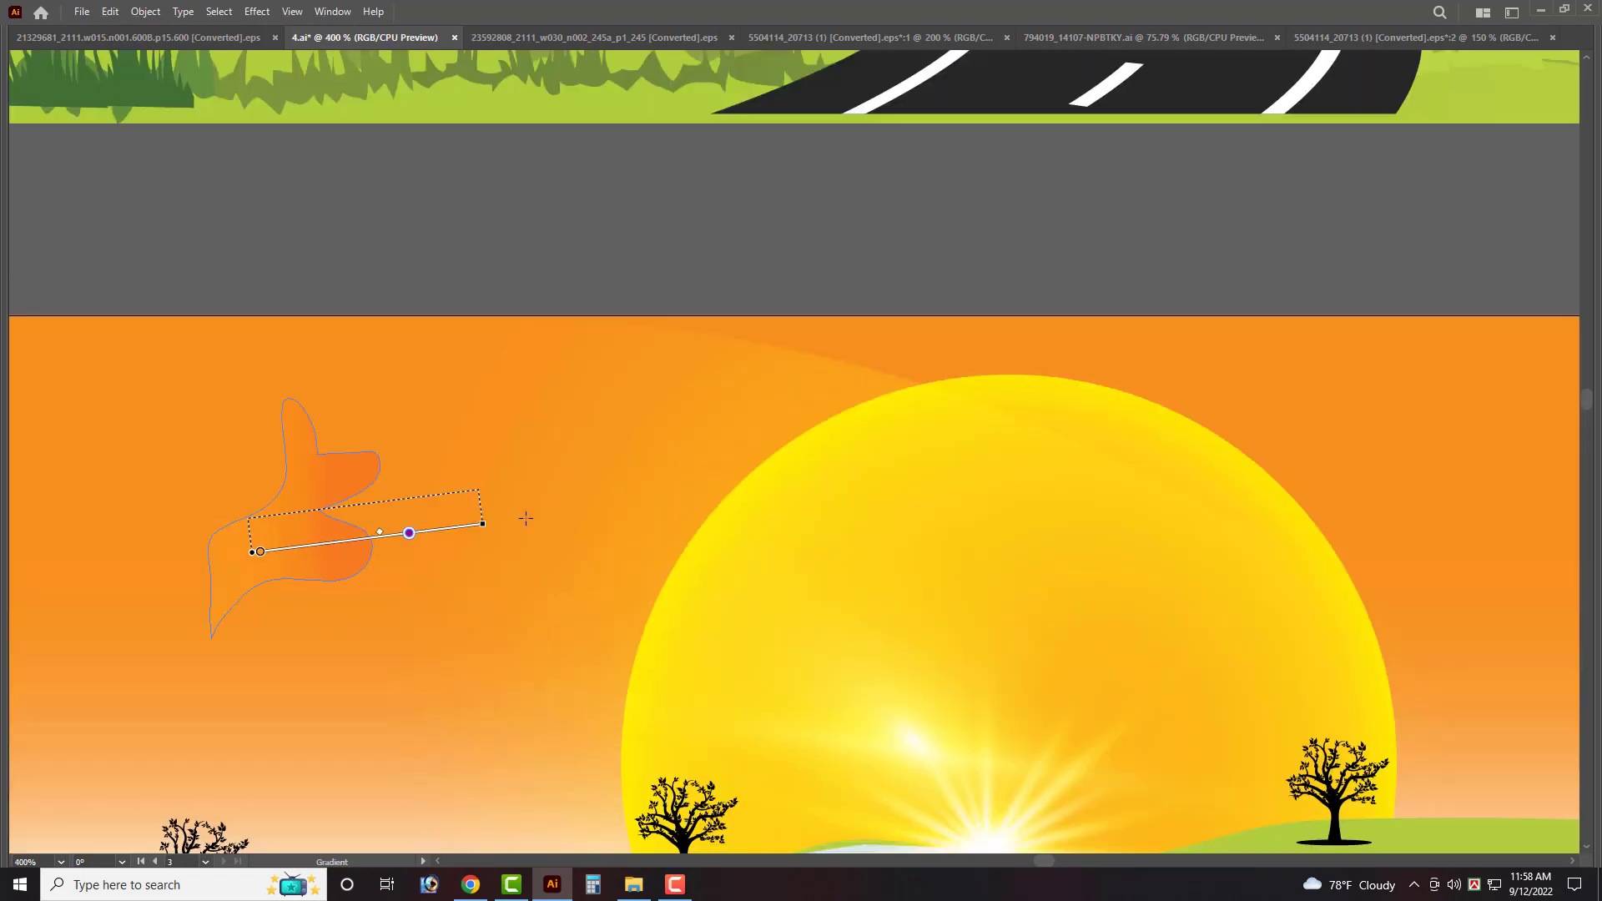
{"action": "left_click_drag", "start_coordinate": [251, 517], "coordinate": [640, 490]}
{"action": "mouse_move", "coordinate": [18, 529]}
{"action": "left_mouse_down"}
{"action": "mouse_move", "coordinate": [423, 504]}
{"action": "mouse_move", "coordinate": [131, 536]}
{"action": "left_mouse_up"}
{"action": "key", "text": "ctrl+minus"}
{"action": "key", "text": "ctrl+minus"}
{"action": "key", "text": "ctrl+minus"}
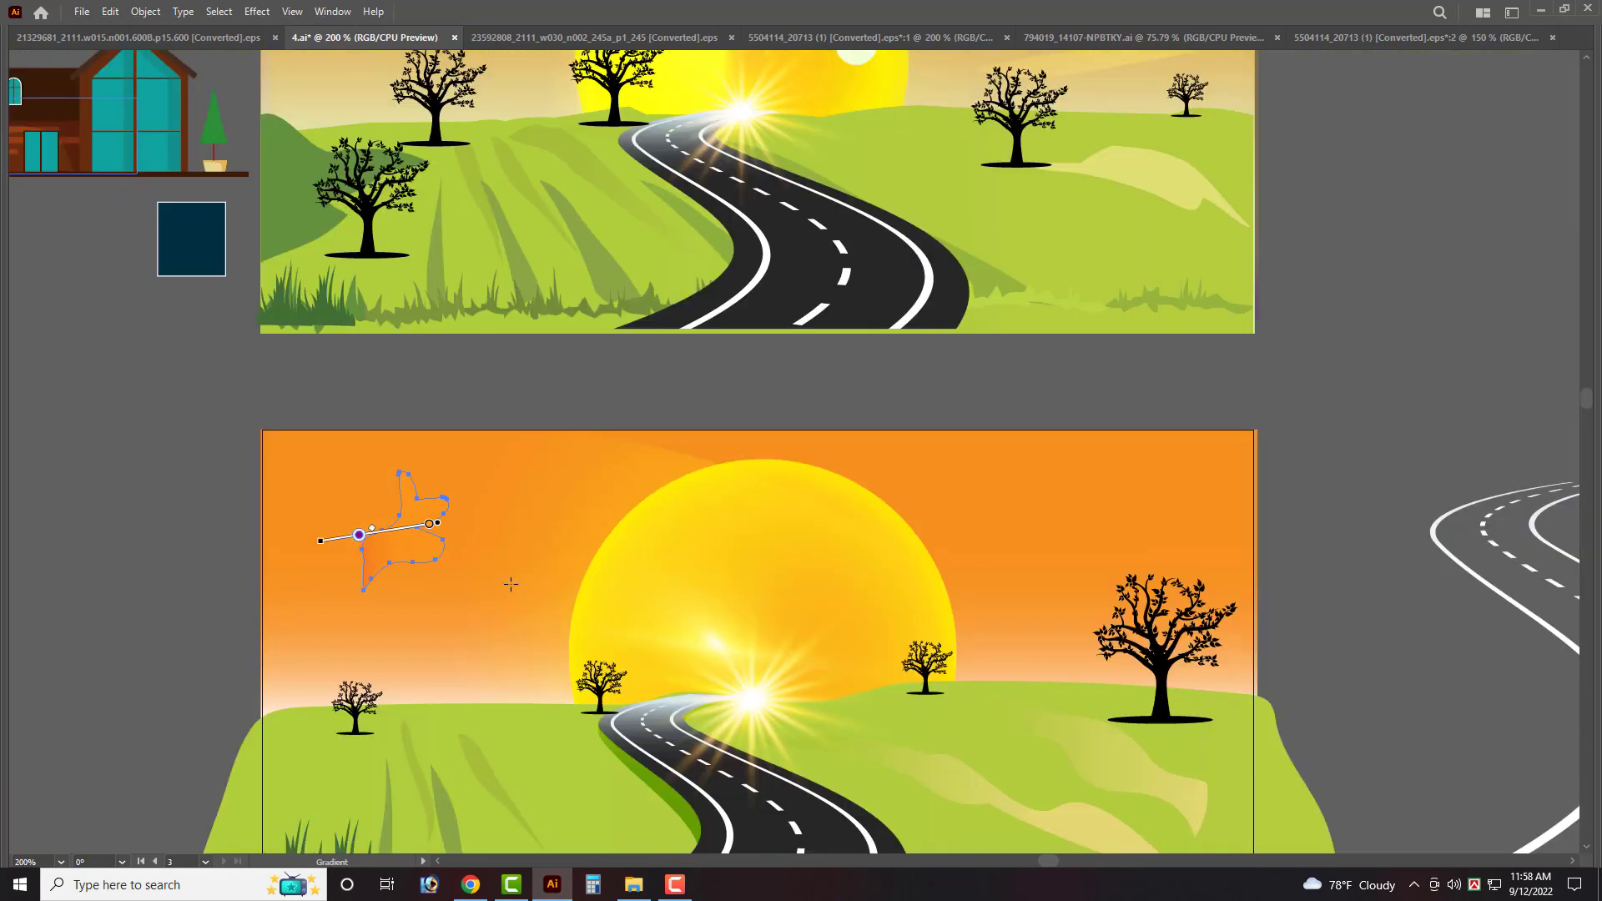
{"action": "key", "text": "v"}
In the Gradient panel, push the purple stop toward the end and turn it cyan.
{"action": "scroll", "coordinate": [511, 584], "scroll_direction": "up", "scroll_amount": 2}
{"action": "scroll", "coordinate": [543, 554], "scroll_direction": "down", "scroll_amount": 1}
{"action": "key", "text": "F6"}
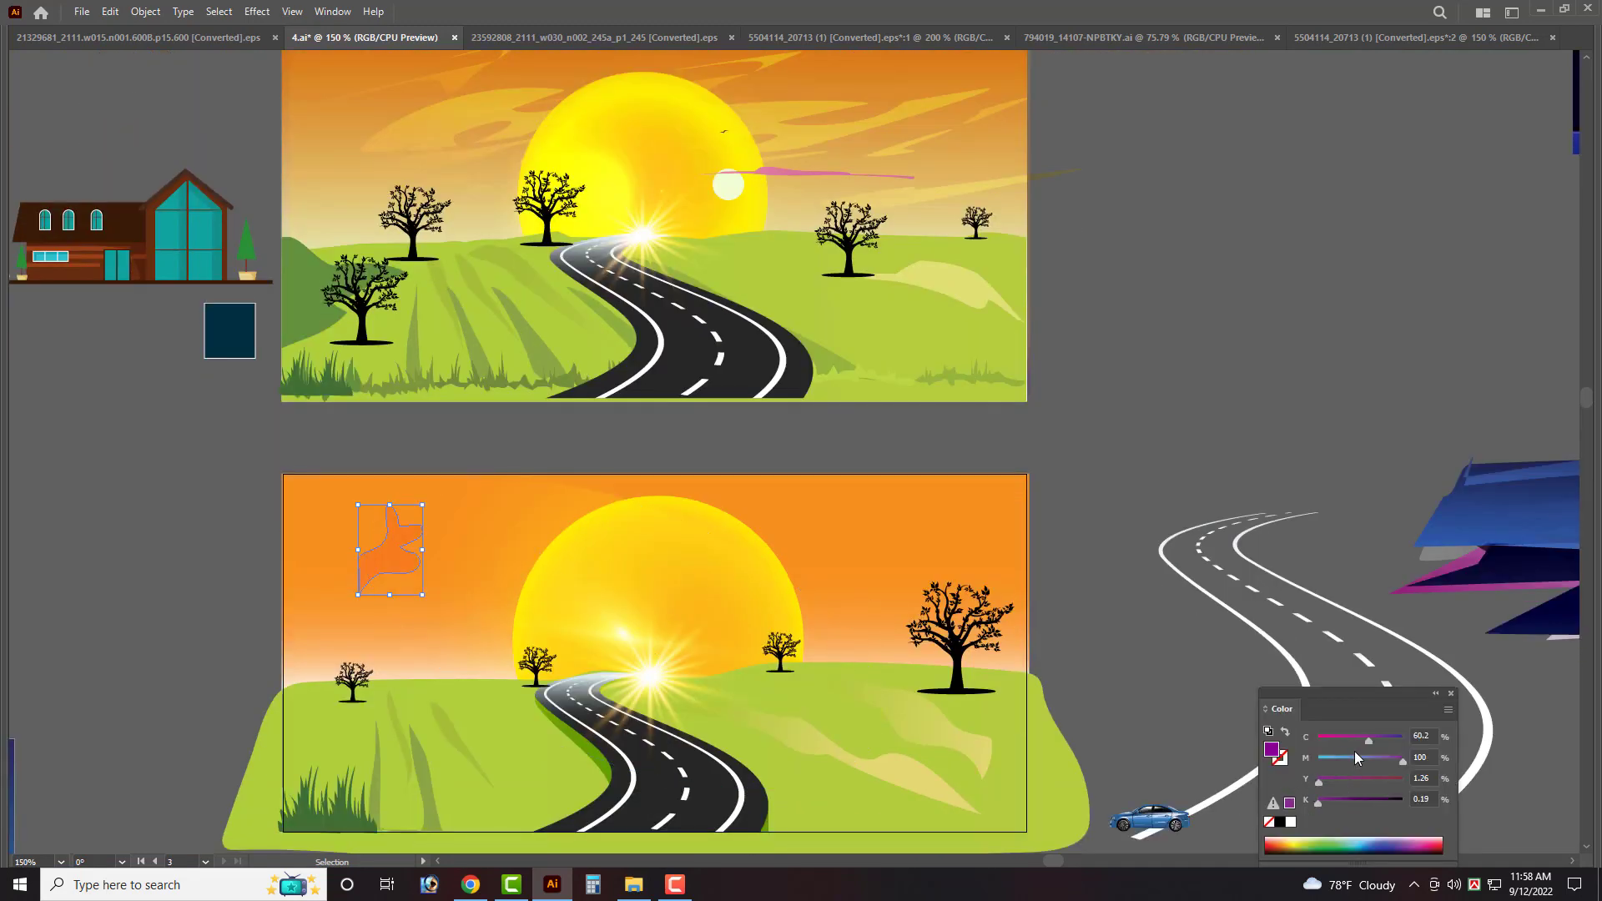
{"action": "key", "text": "ctrl+F9"}
{"action": "left_click", "coordinate": [1489, 204]}
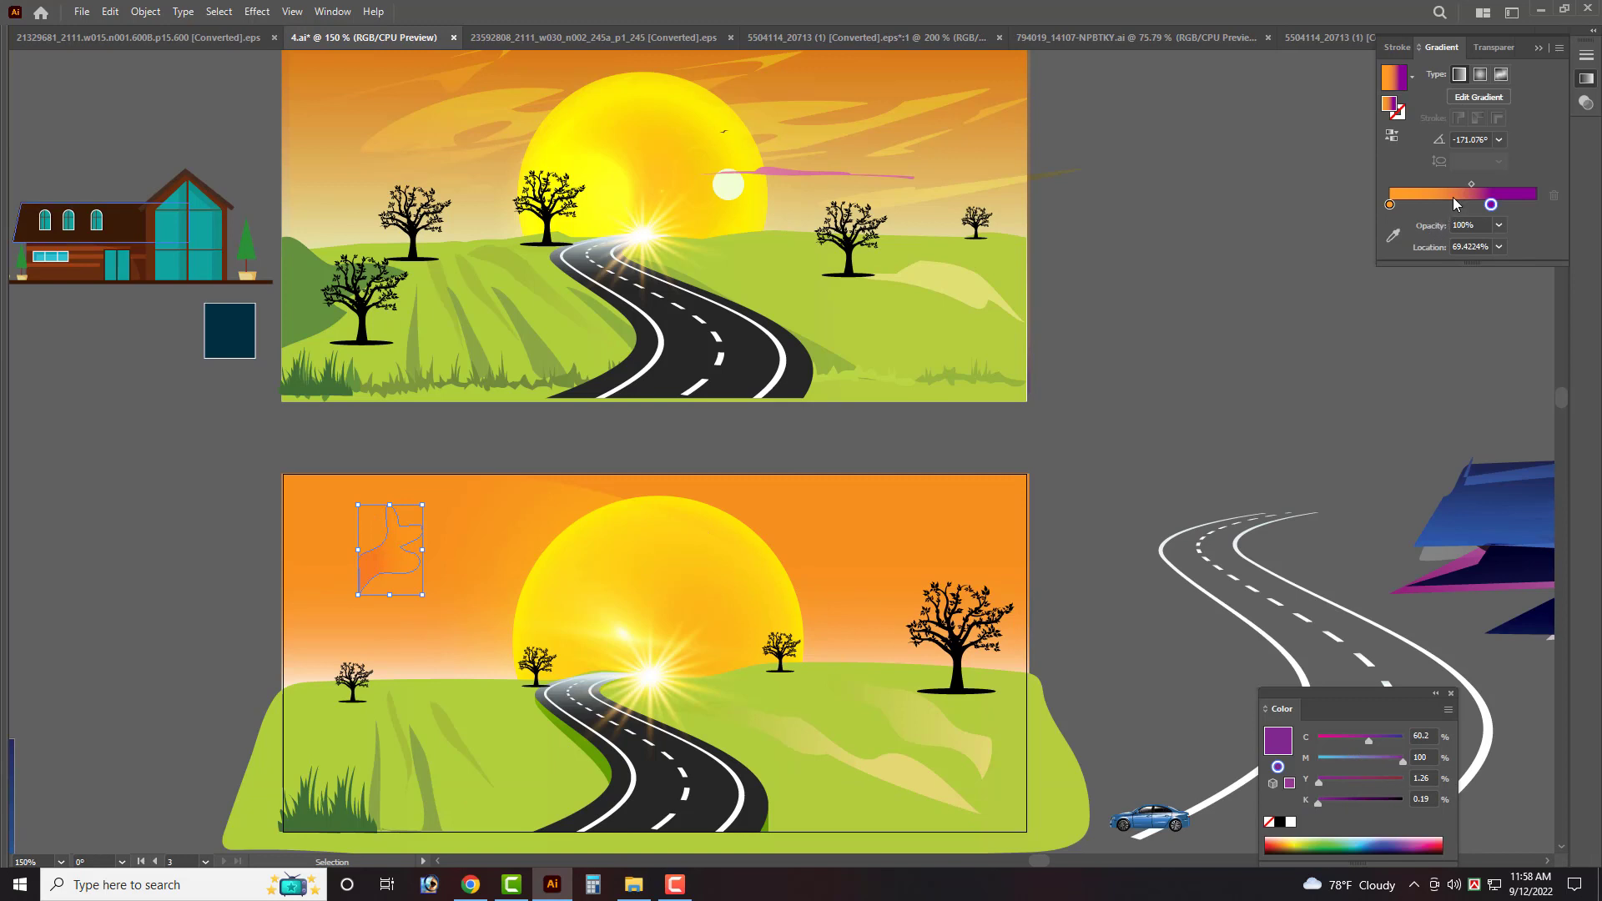
{"action": "left_click_drag", "start_coordinate": [1496, 208], "coordinate": [1520, 208]}
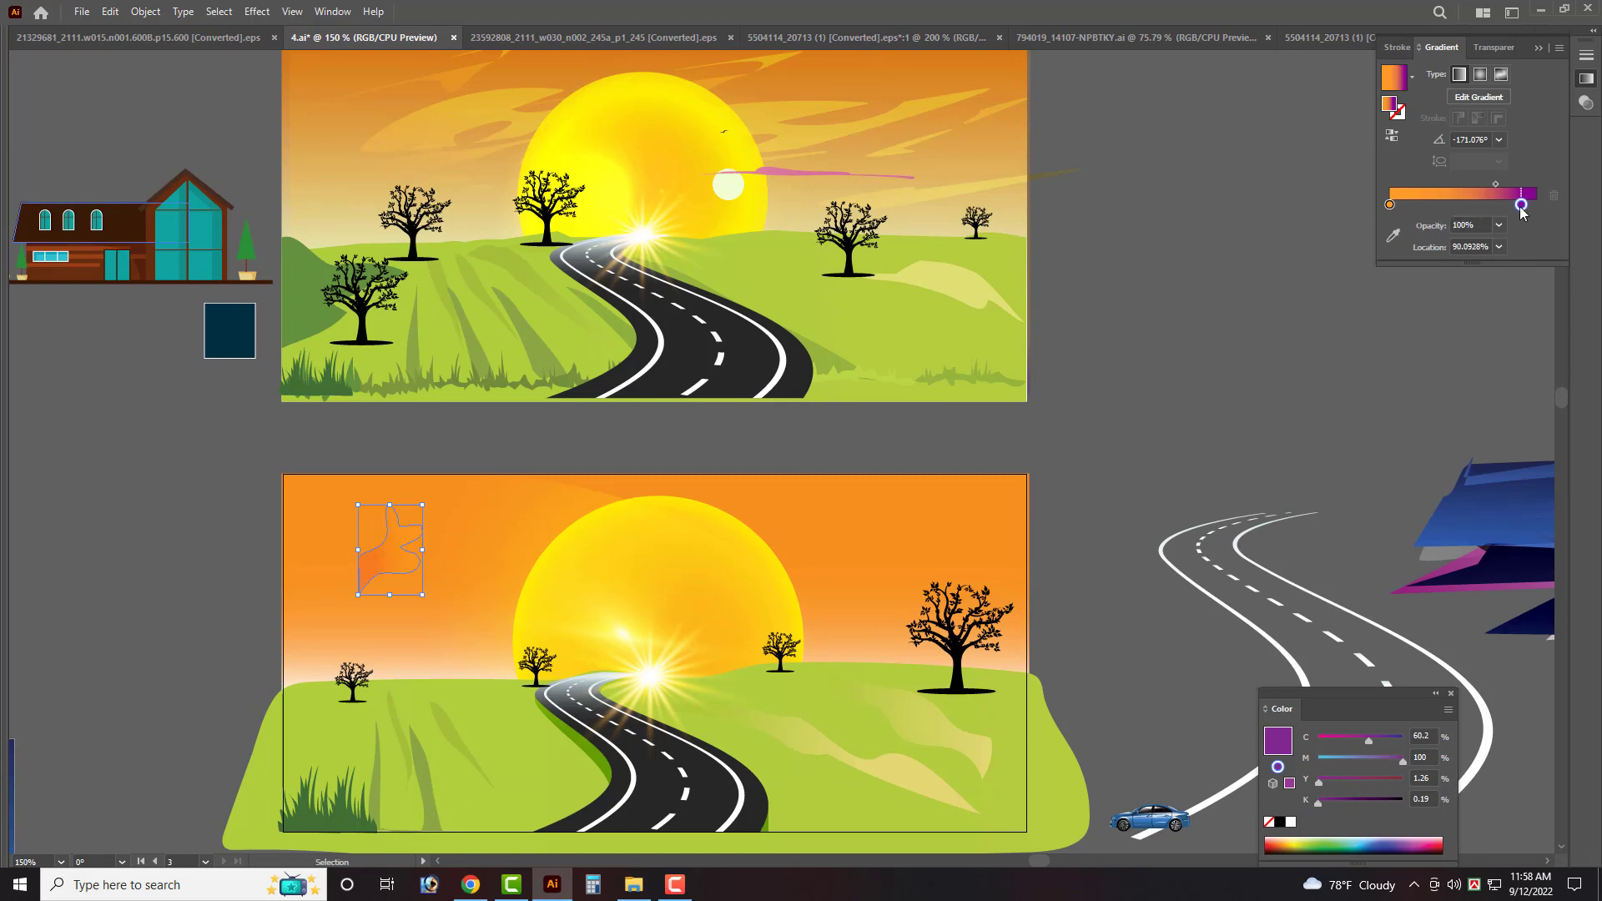
{"action": "scroll", "coordinate": [463, 561], "scroll_direction": "up", "scroll_amount": 1}
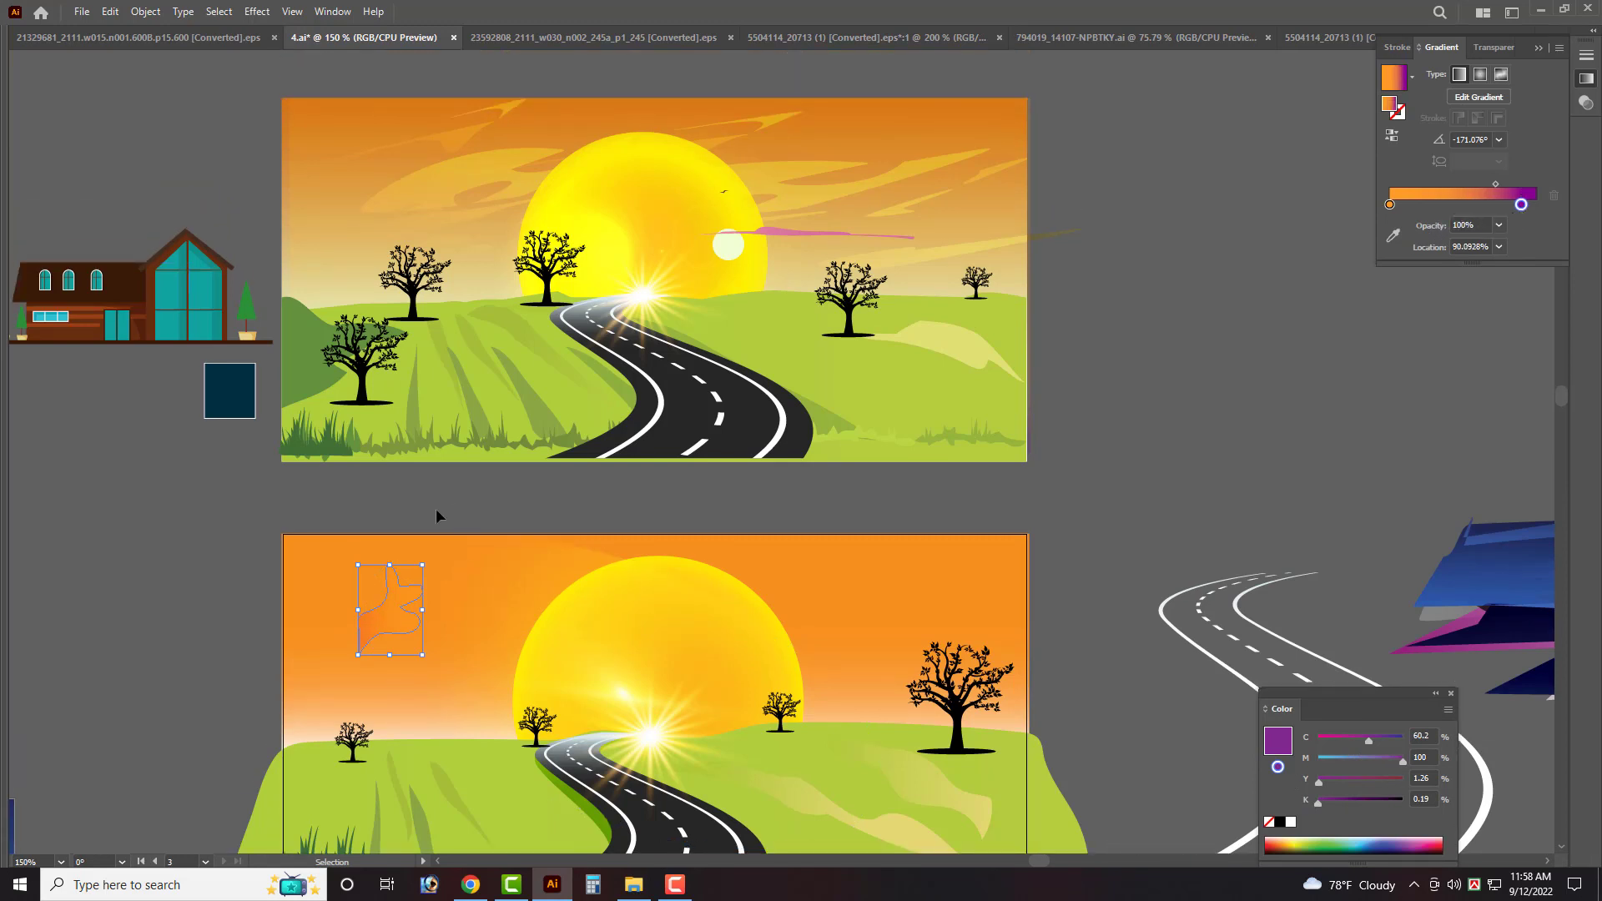
{"action": "left_click_drag", "start_coordinate": [1351, 761], "coordinate": [1314, 761]}
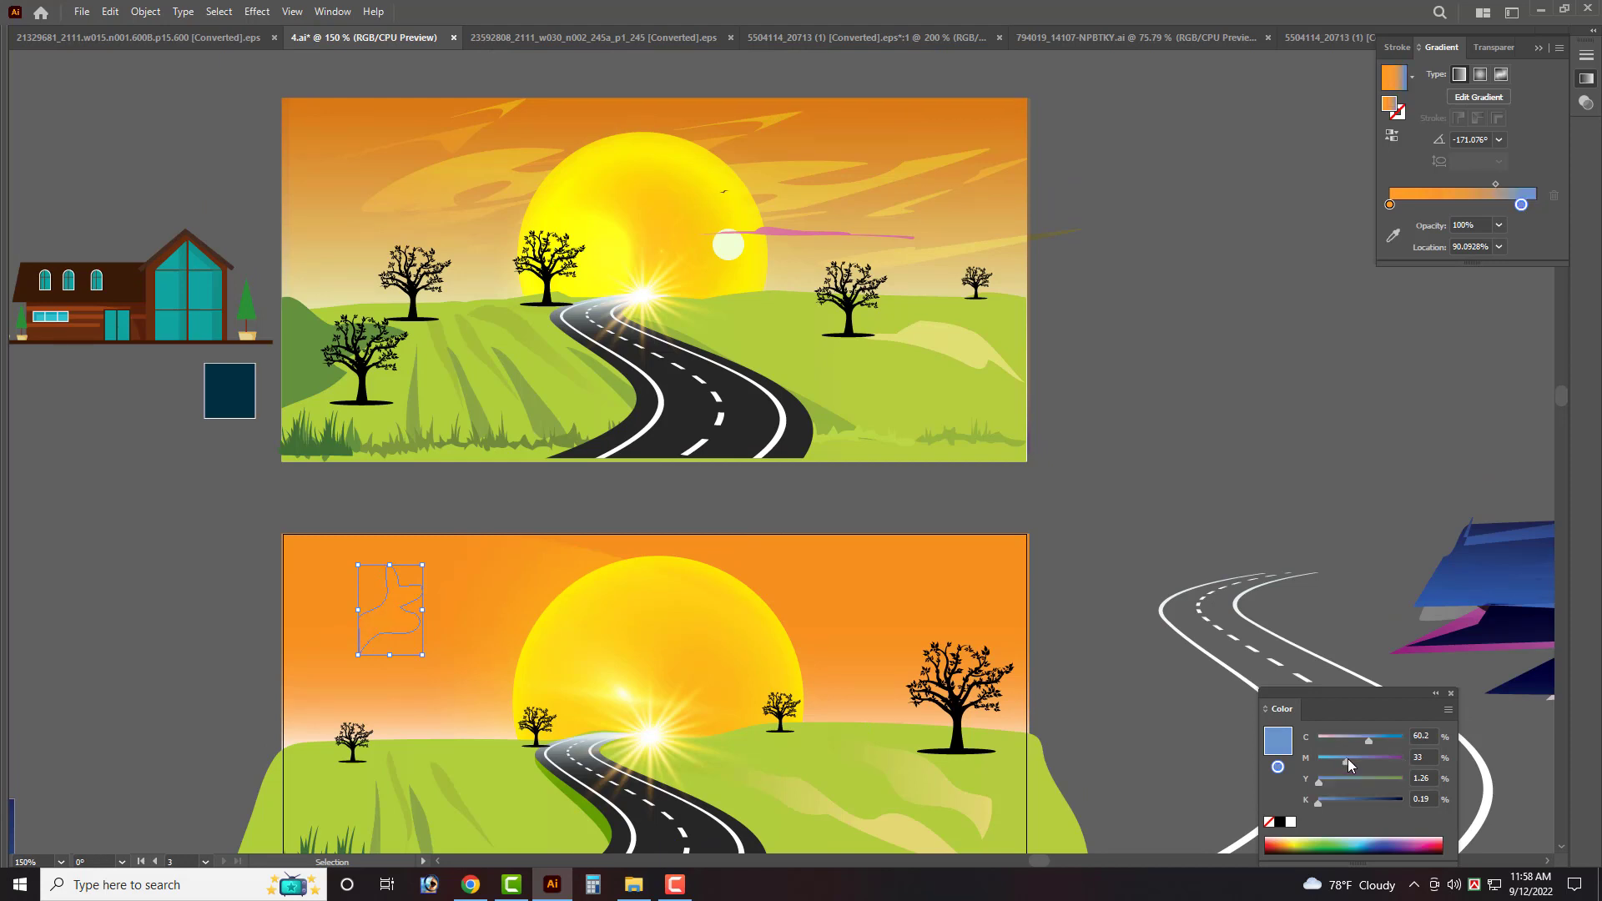
Position the gradient wisp in the lower scene's upper-left sky and deselect it.
{"action": "left_click_drag", "start_coordinate": [390, 626], "coordinate": [164, 594]}
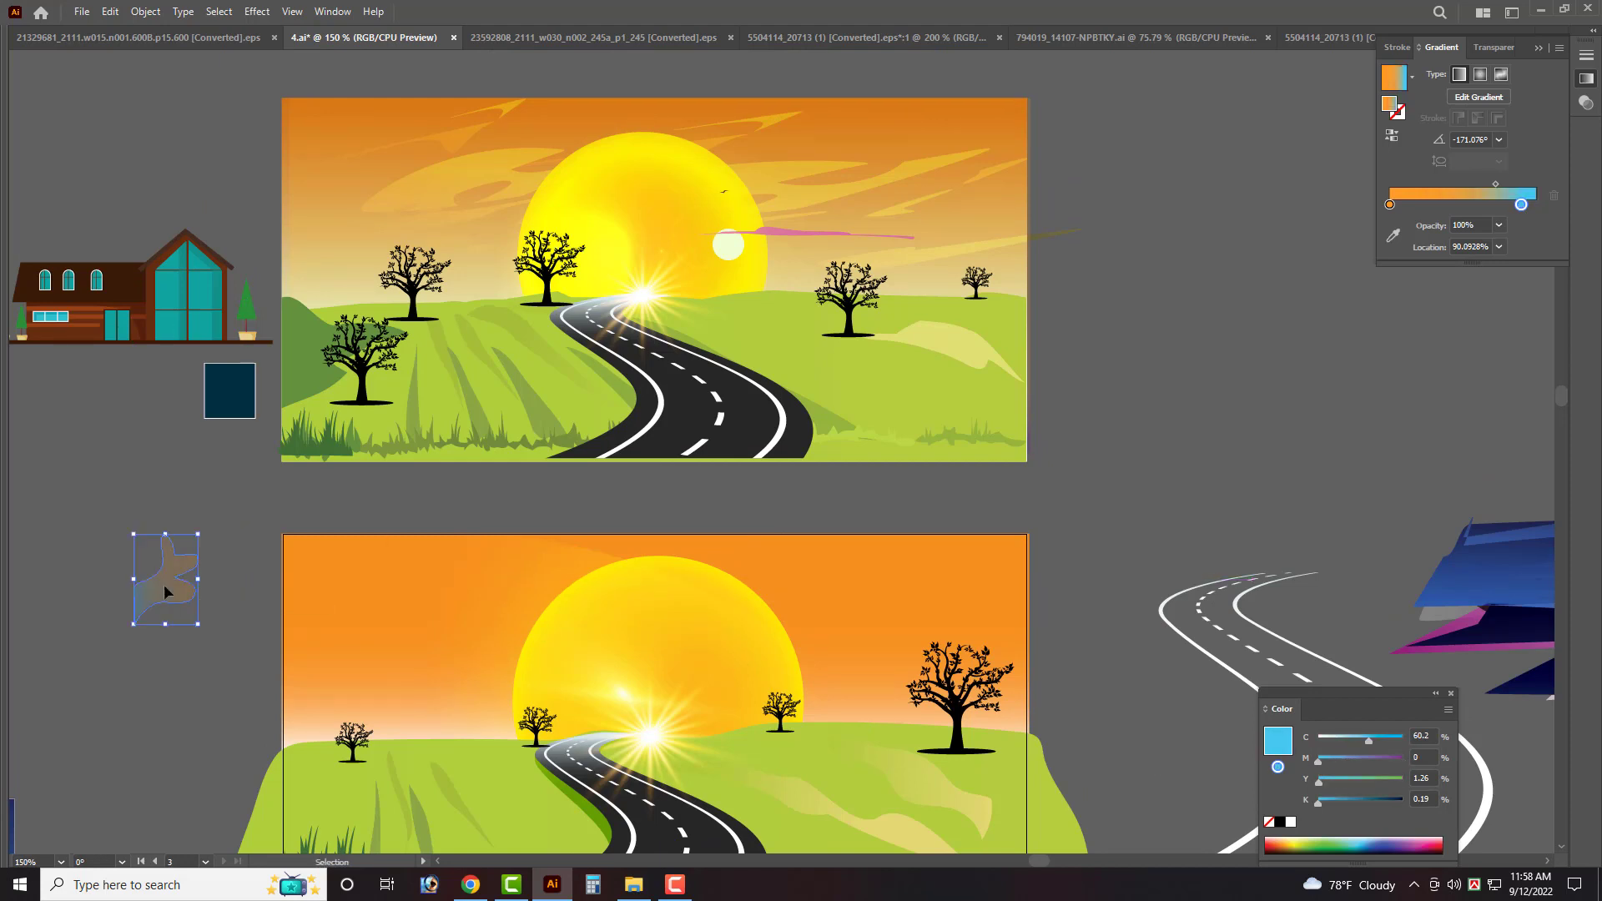
{"action": "key", "text": "Tab"}
{"action": "left_click", "coordinate": [535, 39]}
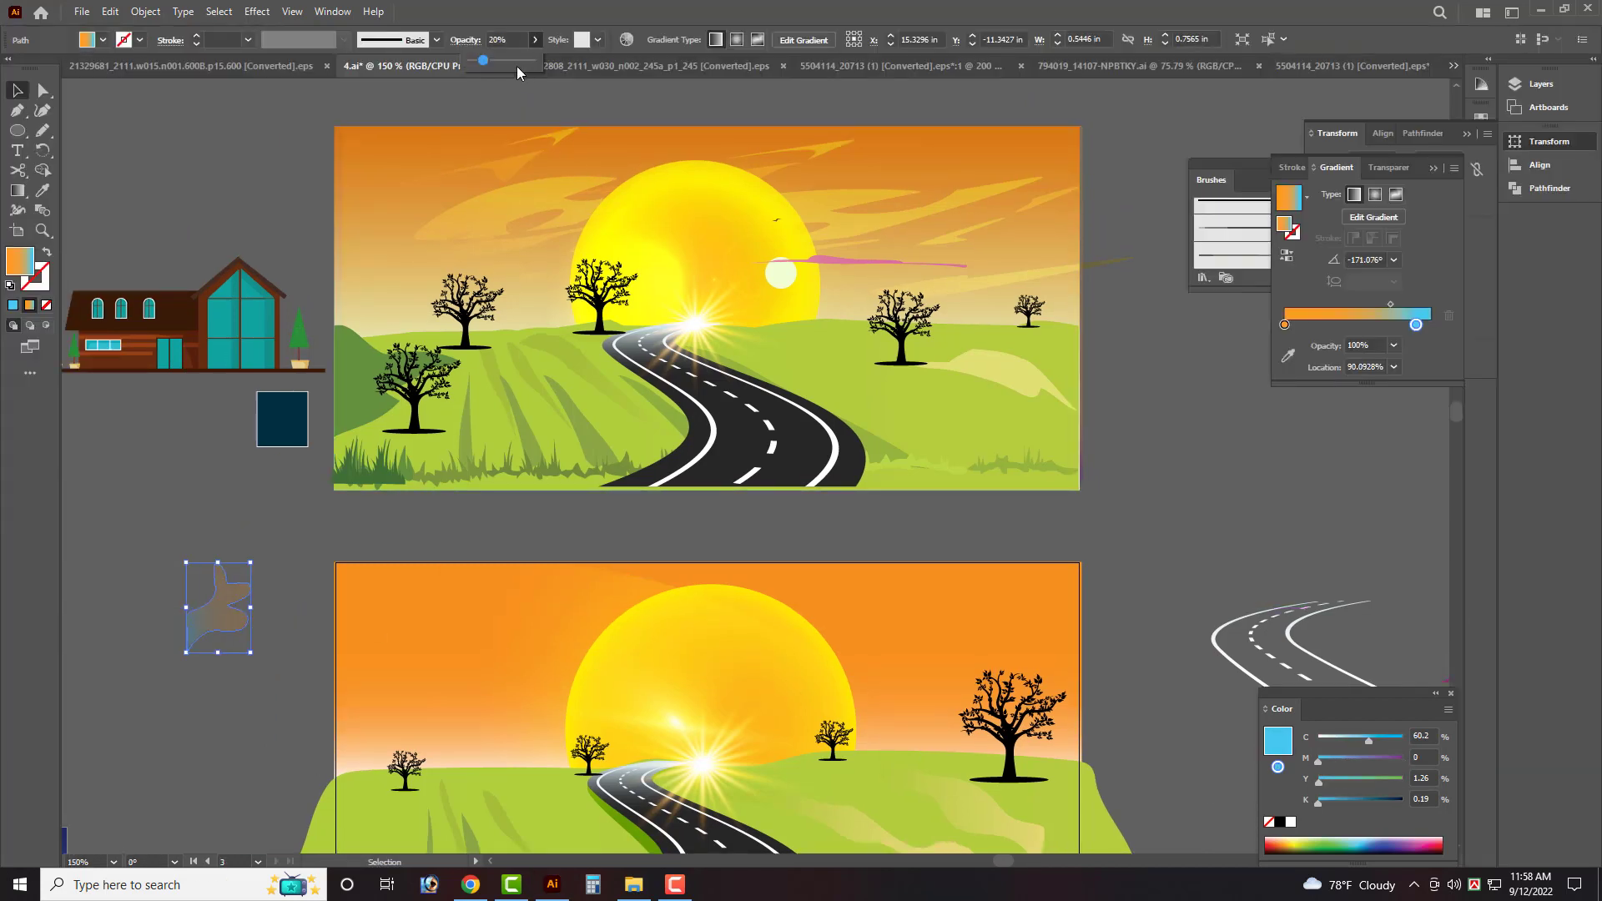
{"action": "left_click", "coordinate": [435, 367]}
{"action": "mouse_move", "coordinate": [220, 624]}
{"action": "left_mouse_down"}
{"action": "mouse_move", "coordinate": [423, 625]}
{"action": "mouse_move", "coordinate": [78, 538]}
{"action": "left_mouse_up"}
{"action": "scroll", "coordinate": [423, 626], "scroll_direction": "up", "scroll_amount": 1}
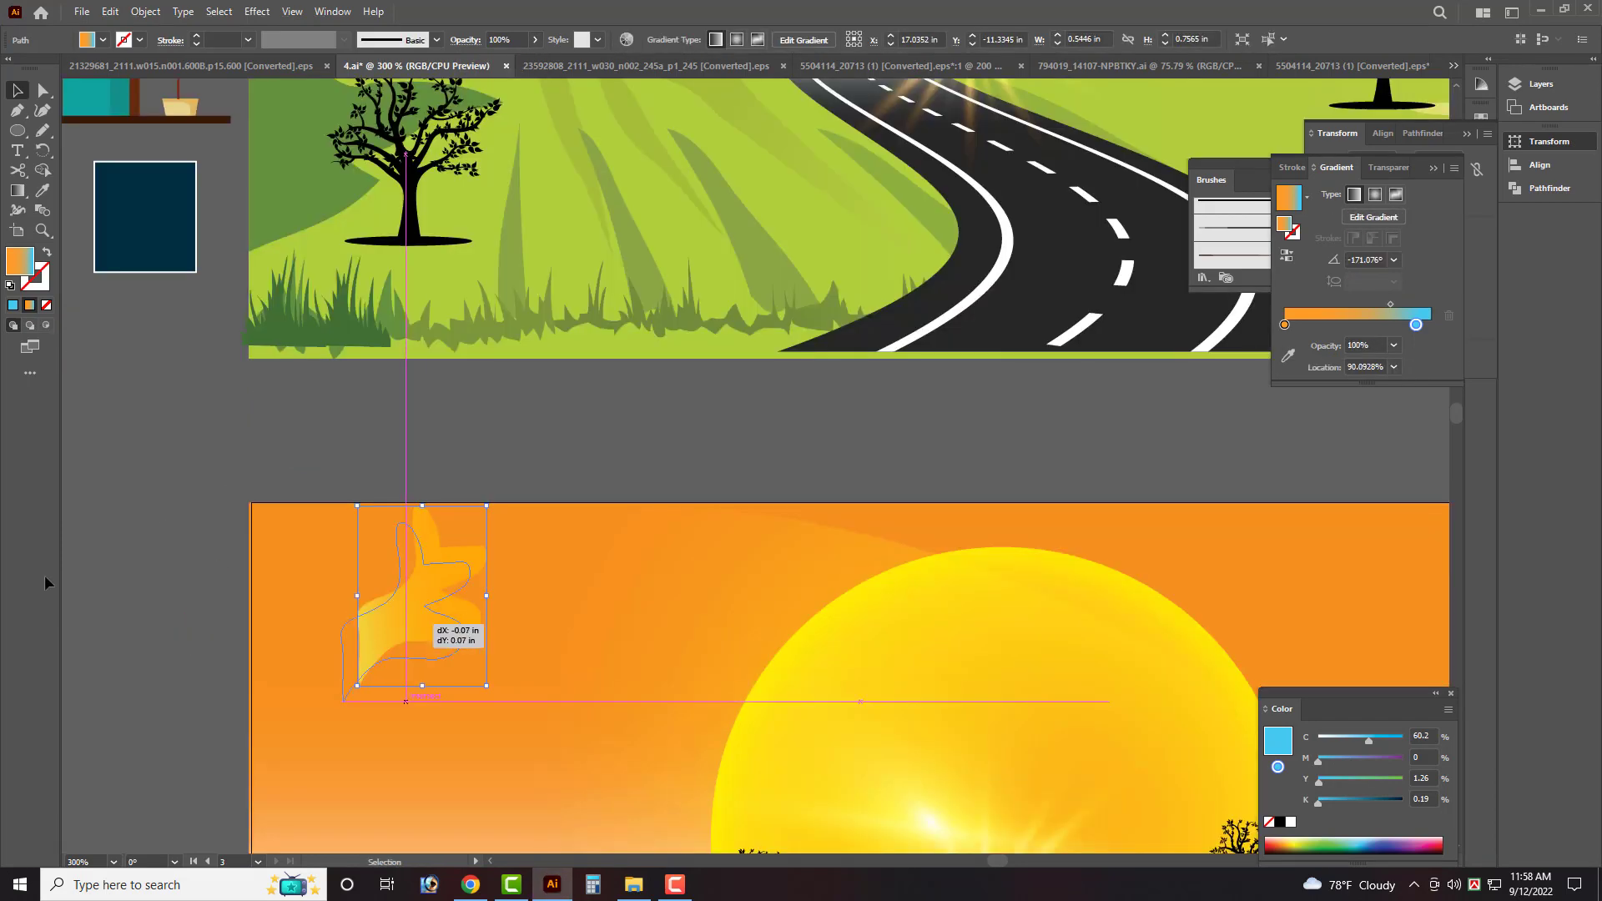
{"action": "left_click", "coordinate": [80, 545]}
Draw a Pencil wisp left of the sun and eyedrop the first wisp's gradient onto it.
{"action": "scroll", "coordinate": [687, 614], "scroll_direction": "down", "scroll_amount": 1}
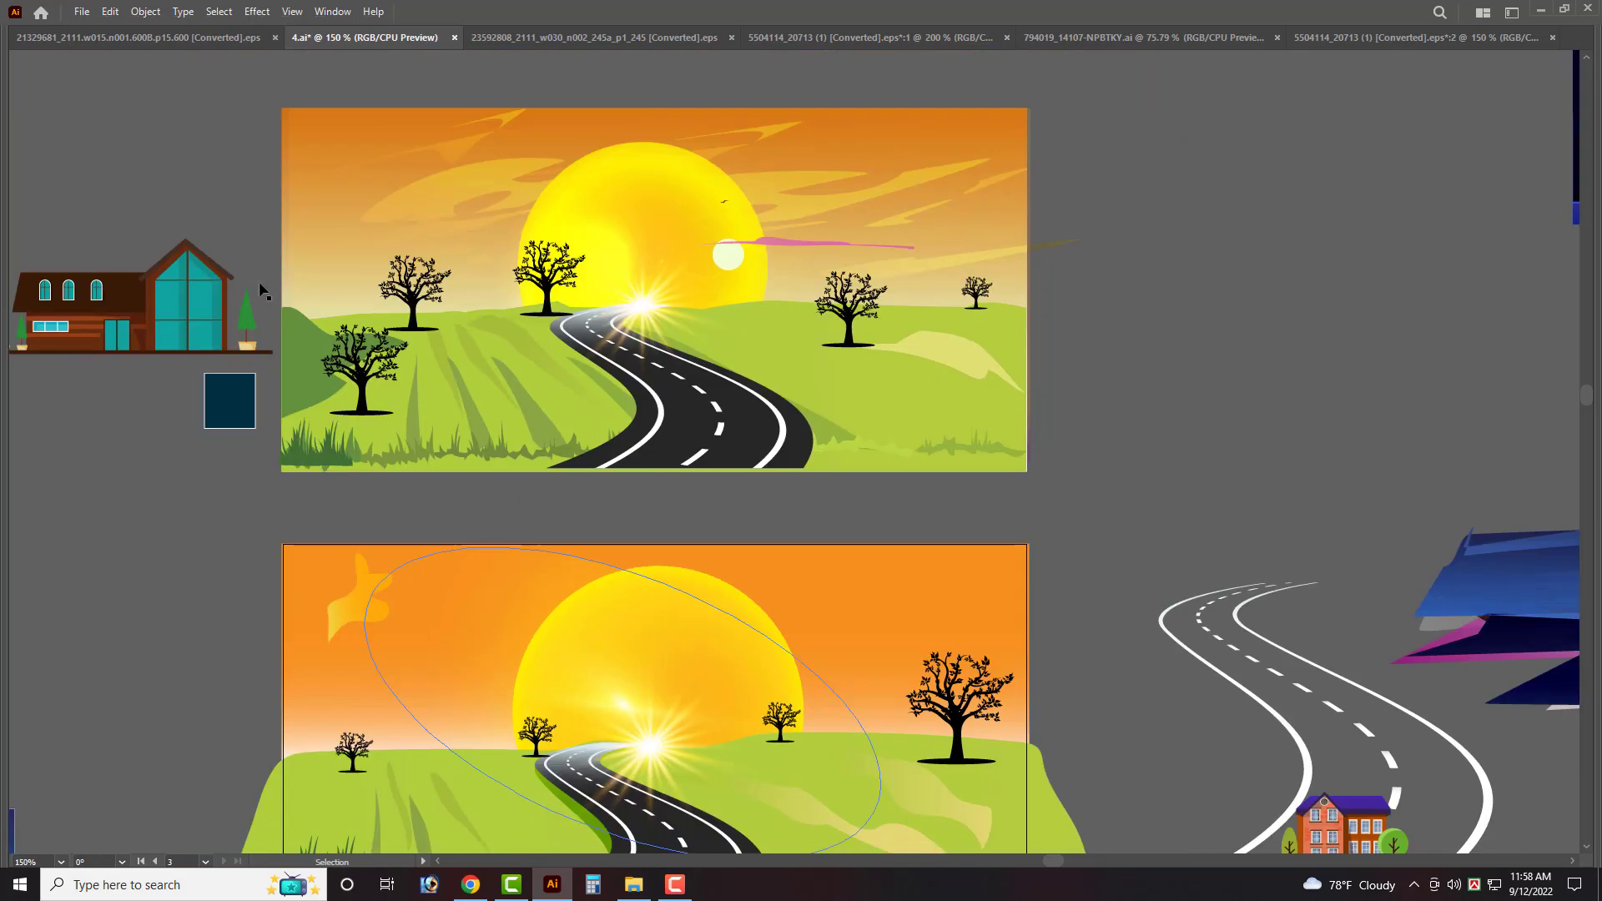
{"action": "left_click", "coordinate": [42, 130]}
{"action": "key", "text": "Tab"}
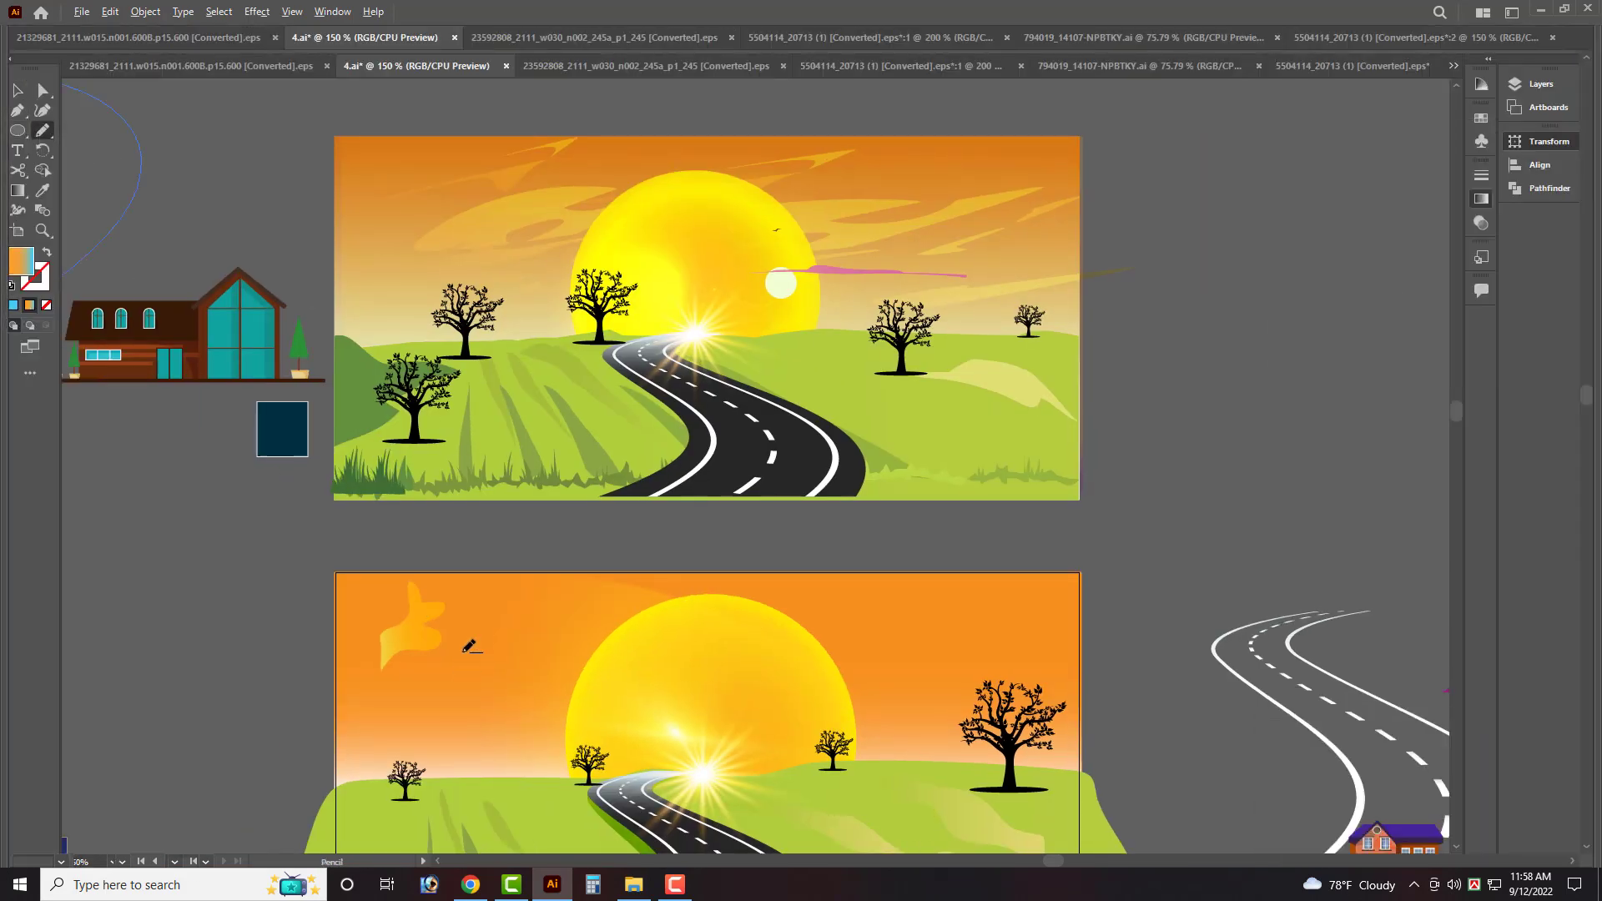
{"action": "key", "text": "ctrl+plus"}
{"action": "key", "text": "ctrl+plus"}
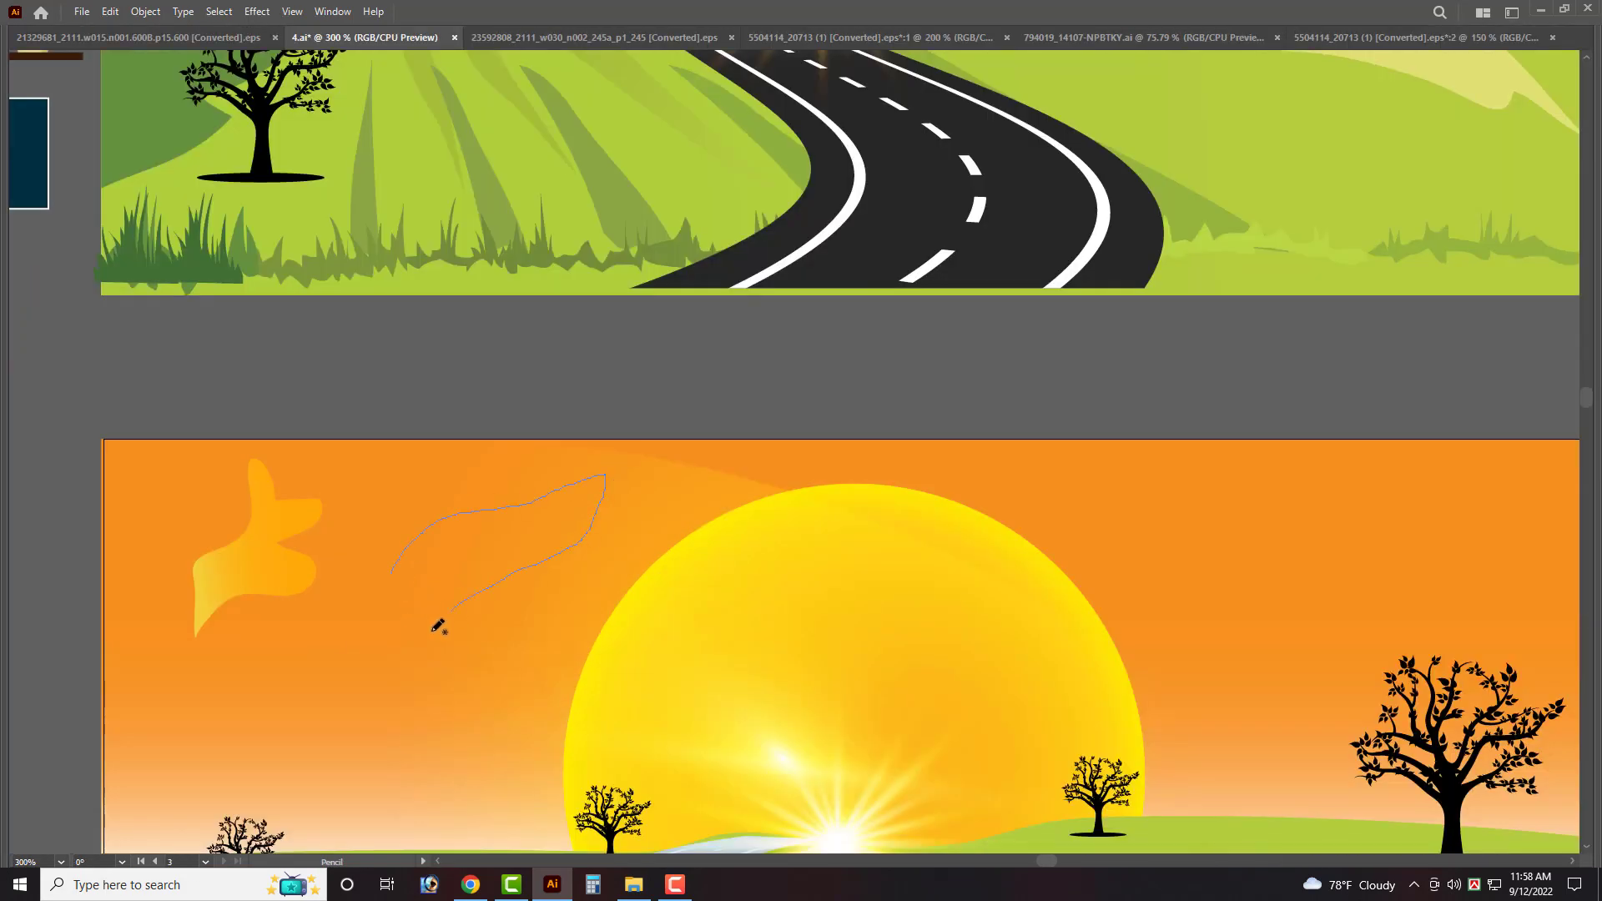
{"action": "left_click_drag", "start_coordinate": [433, 631], "coordinate": [383, 641]}
{"action": "left_click_drag", "start_coordinate": [401, 566], "coordinate": [396, 570]}
{"action": "key", "text": "i"}
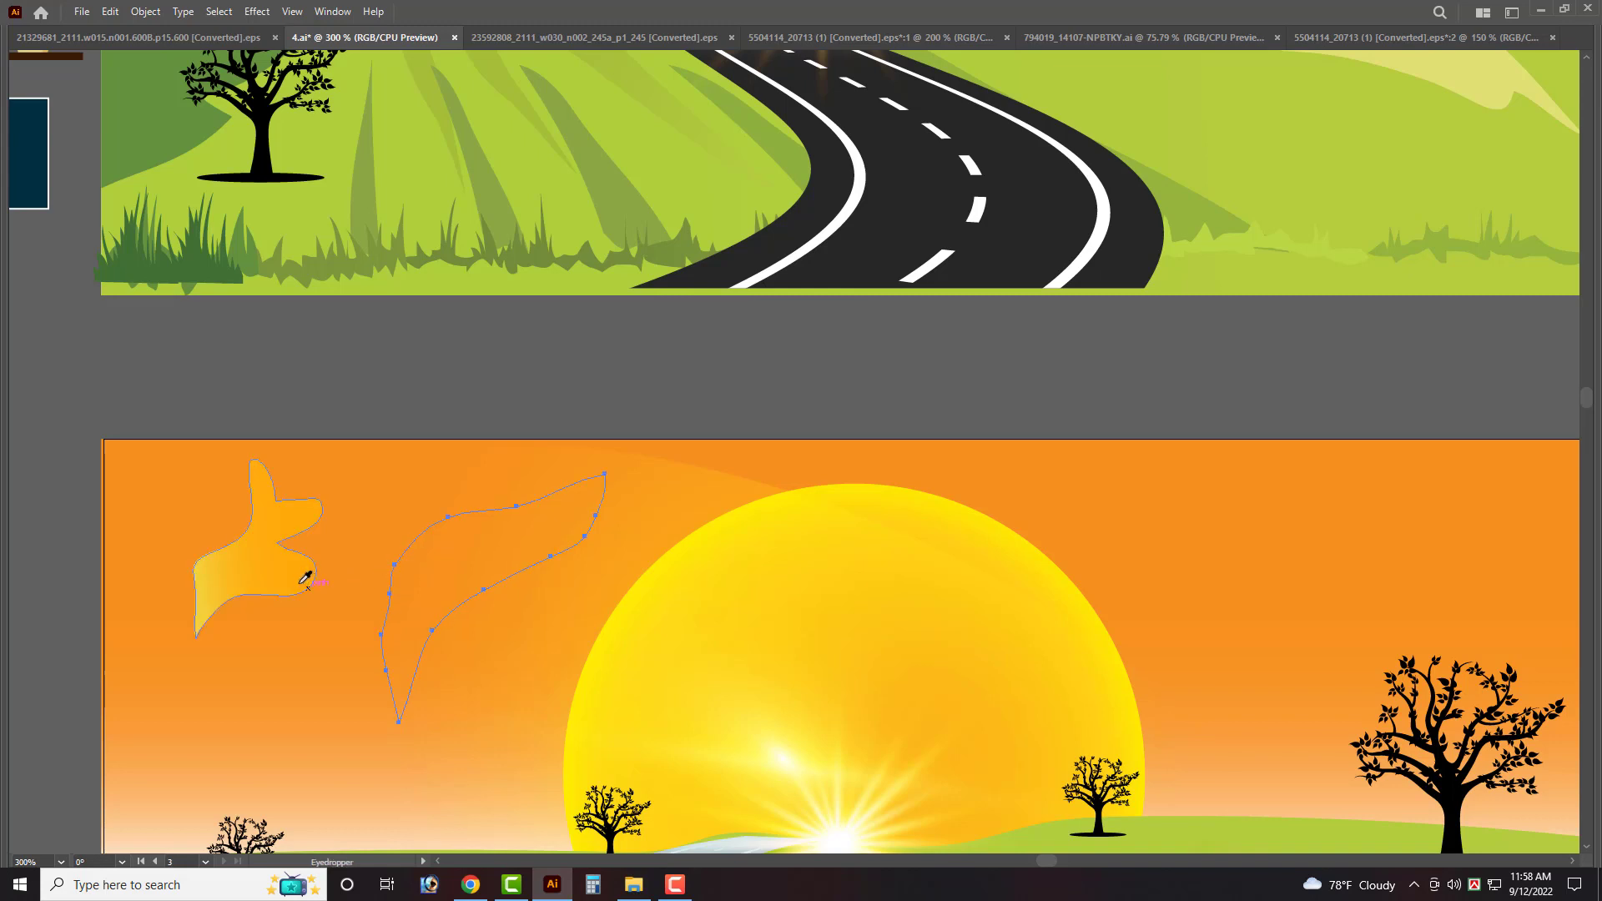
{"action": "left_click", "coordinate": [290, 574]}
{"action": "key", "text": "v"}
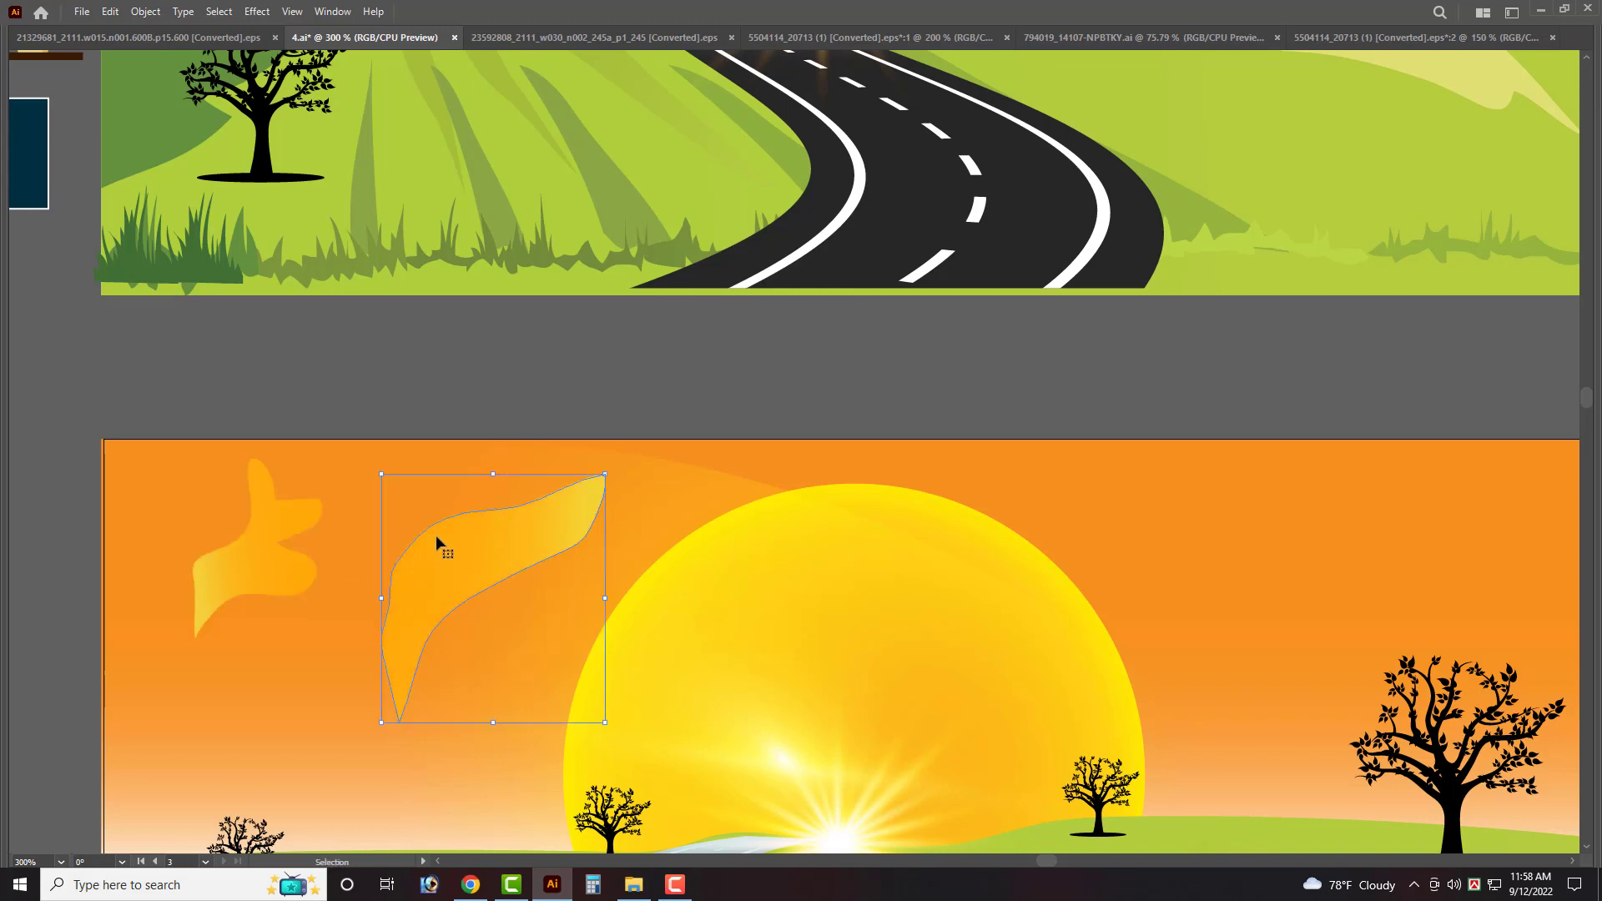
Draw a second wisp right of the sun and give it the same orange gradient.
{"action": "key", "text": "m"}
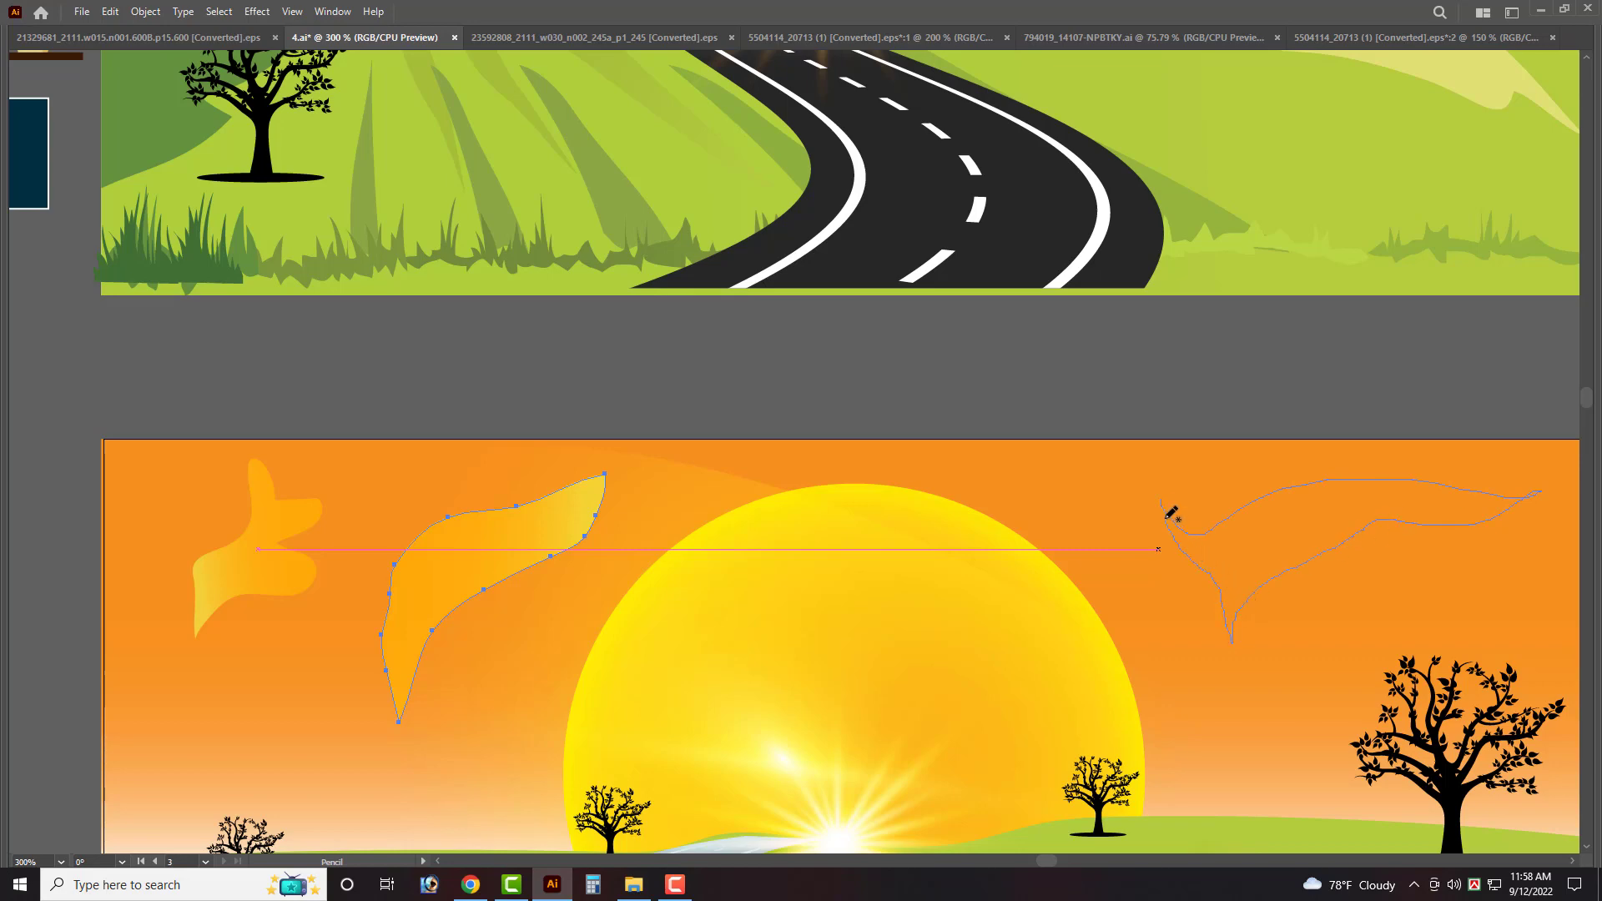
{"action": "left_click_drag", "start_coordinate": [1172, 512], "coordinate": [1166, 518]}
{"action": "key", "text": "i"}
{"action": "left_click", "coordinate": [511, 519]}
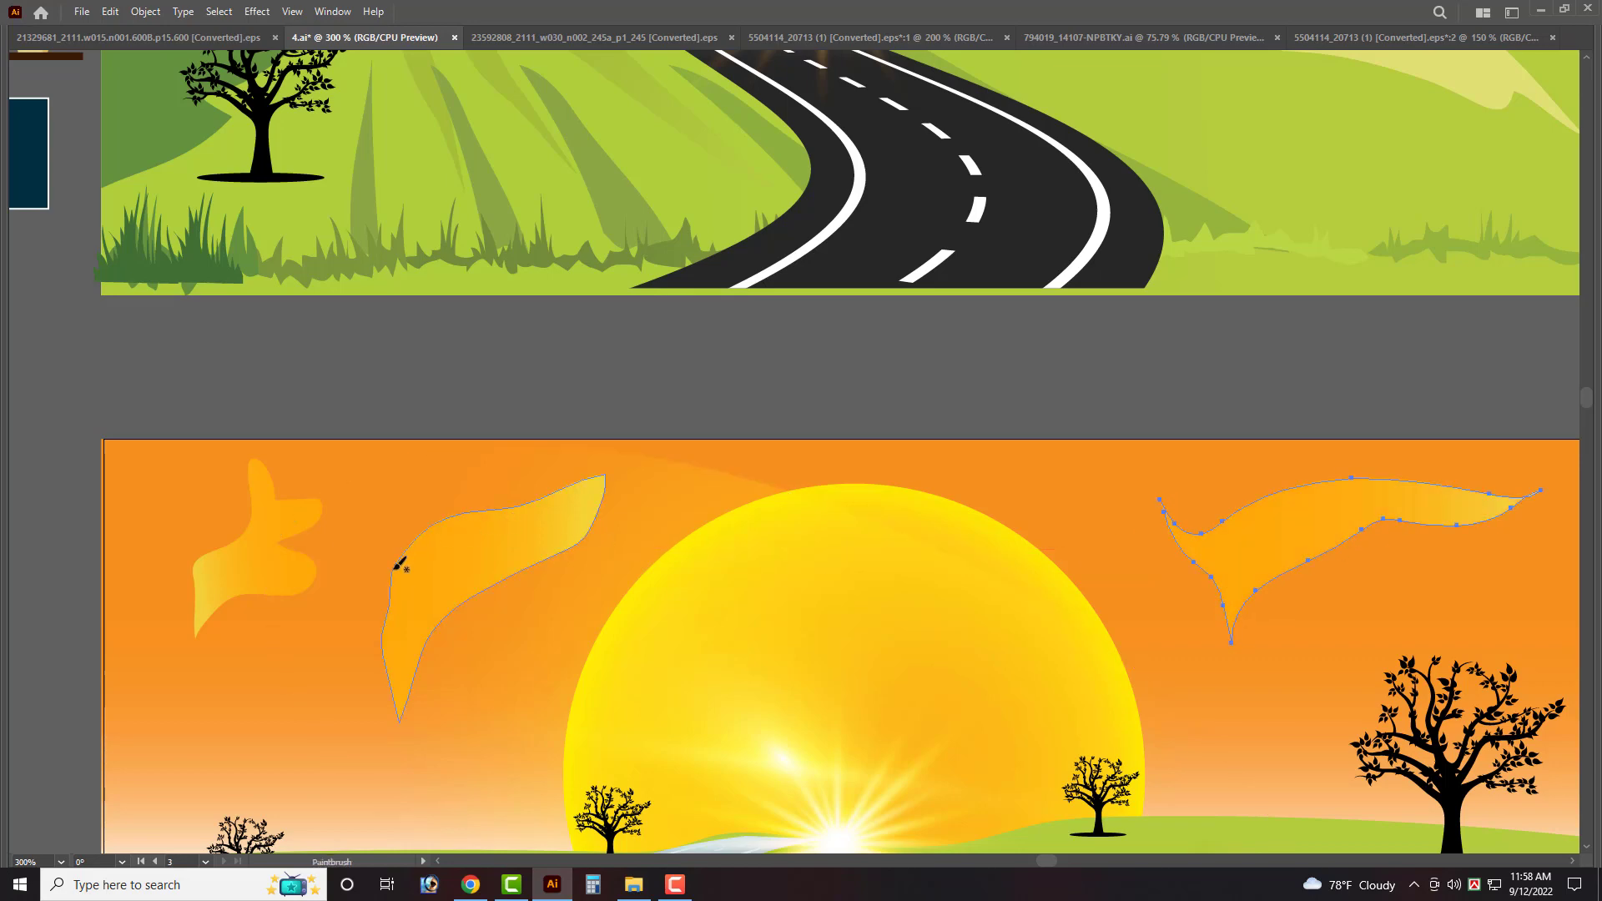
{"action": "key", "text": "ctrl+minus"}
{"action": "key", "text": "ctrl+minus"}
{"action": "key", "text": "b"}
{"action": "scroll", "coordinate": [1106, 406], "scroll_direction": "up", "scroll_amount": 2}
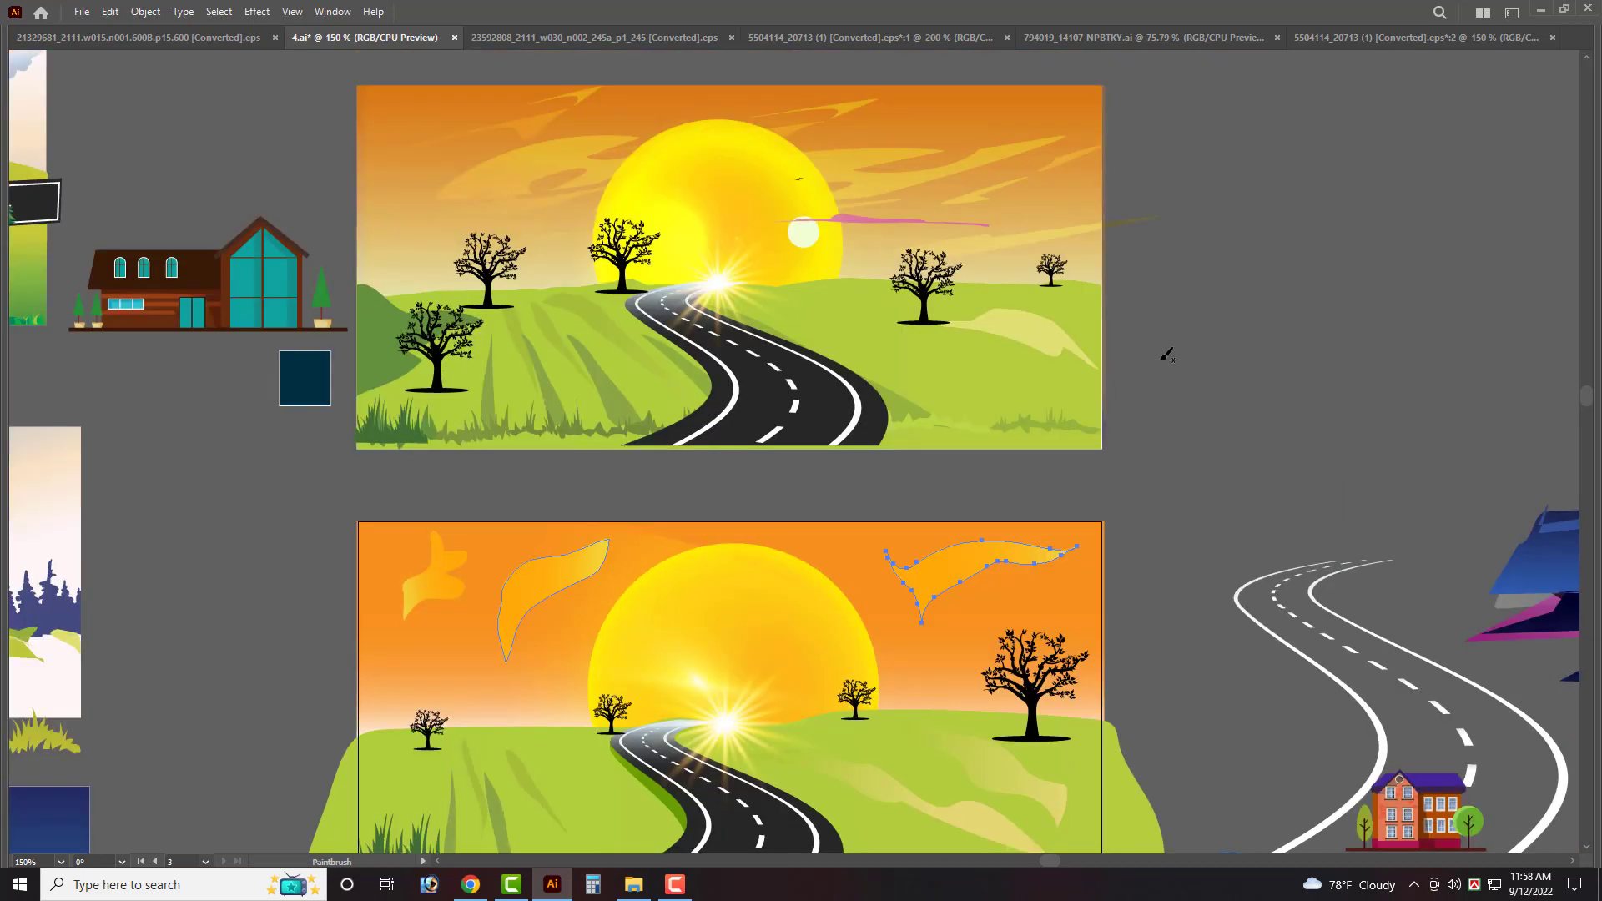
Clear the selection and select the streaky cloud group in the upper scene.
{"action": "key", "text": "ctrl+shift+a"}
{"action": "key", "text": "v"}
{"action": "left_click", "coordinate": [886, 166]}
Alt-drag a copy of the streaky cloud group down into the lower scene's sky.
{"action": "left_click_drag", "start_coordinate": [879, 173], "coordinate": [801, 595]}
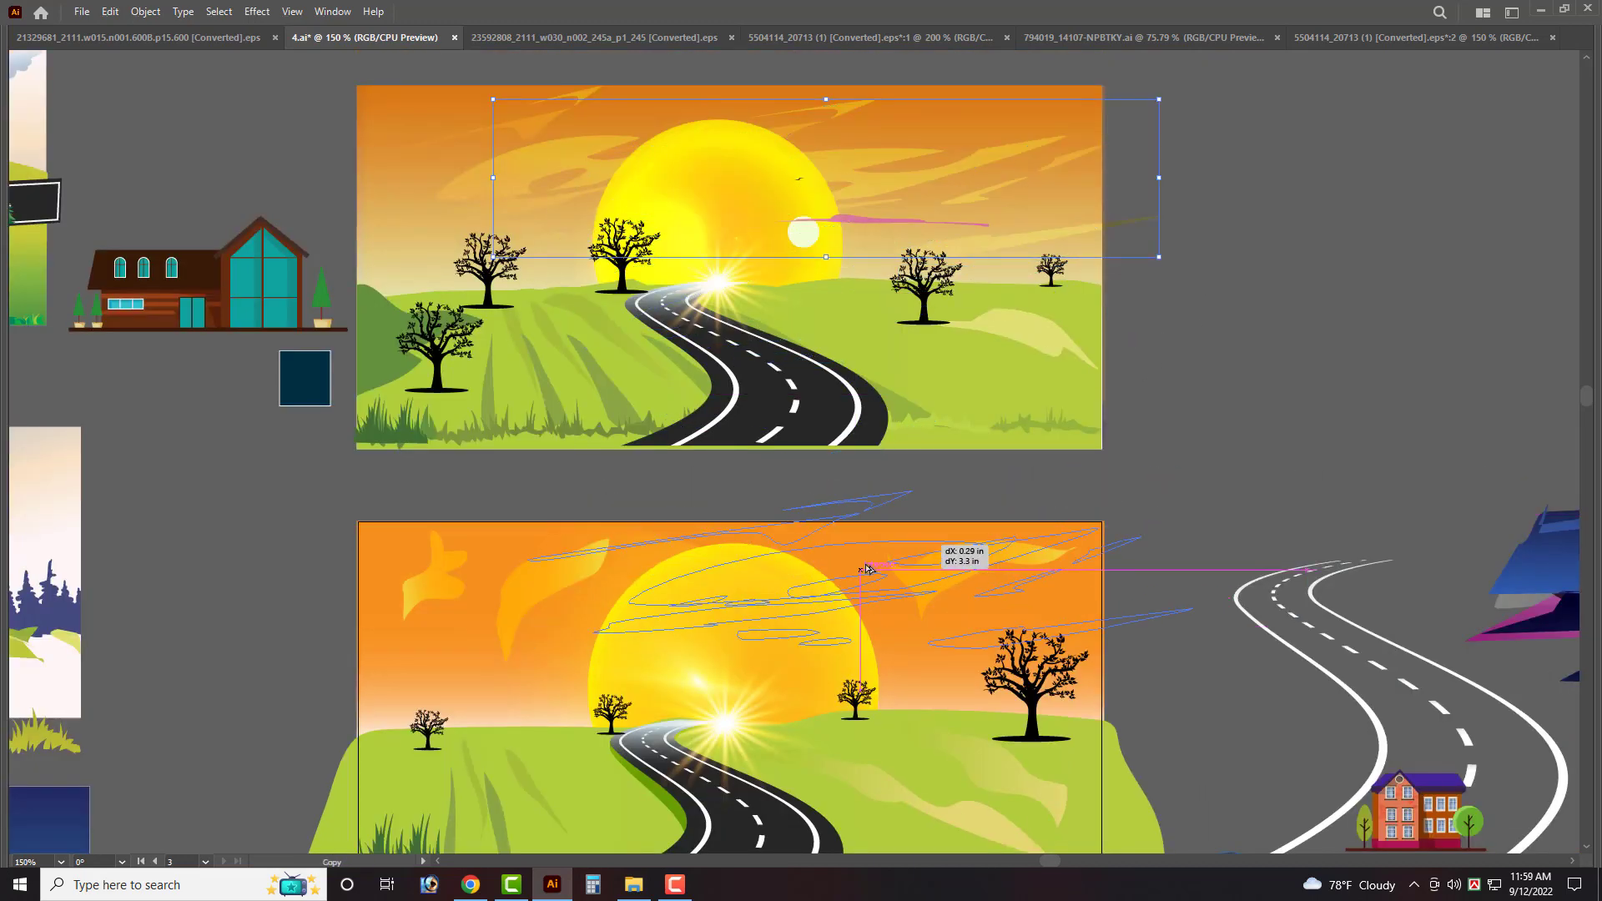
{"action": "scroll", "coordinate": [1098, 570], "scroll_direction": "down", "scroll_amount": 1}
{"action": "scroll", "coordinate": [1098, 570], "scroll_direction": "down", "scroll_amount": 3}
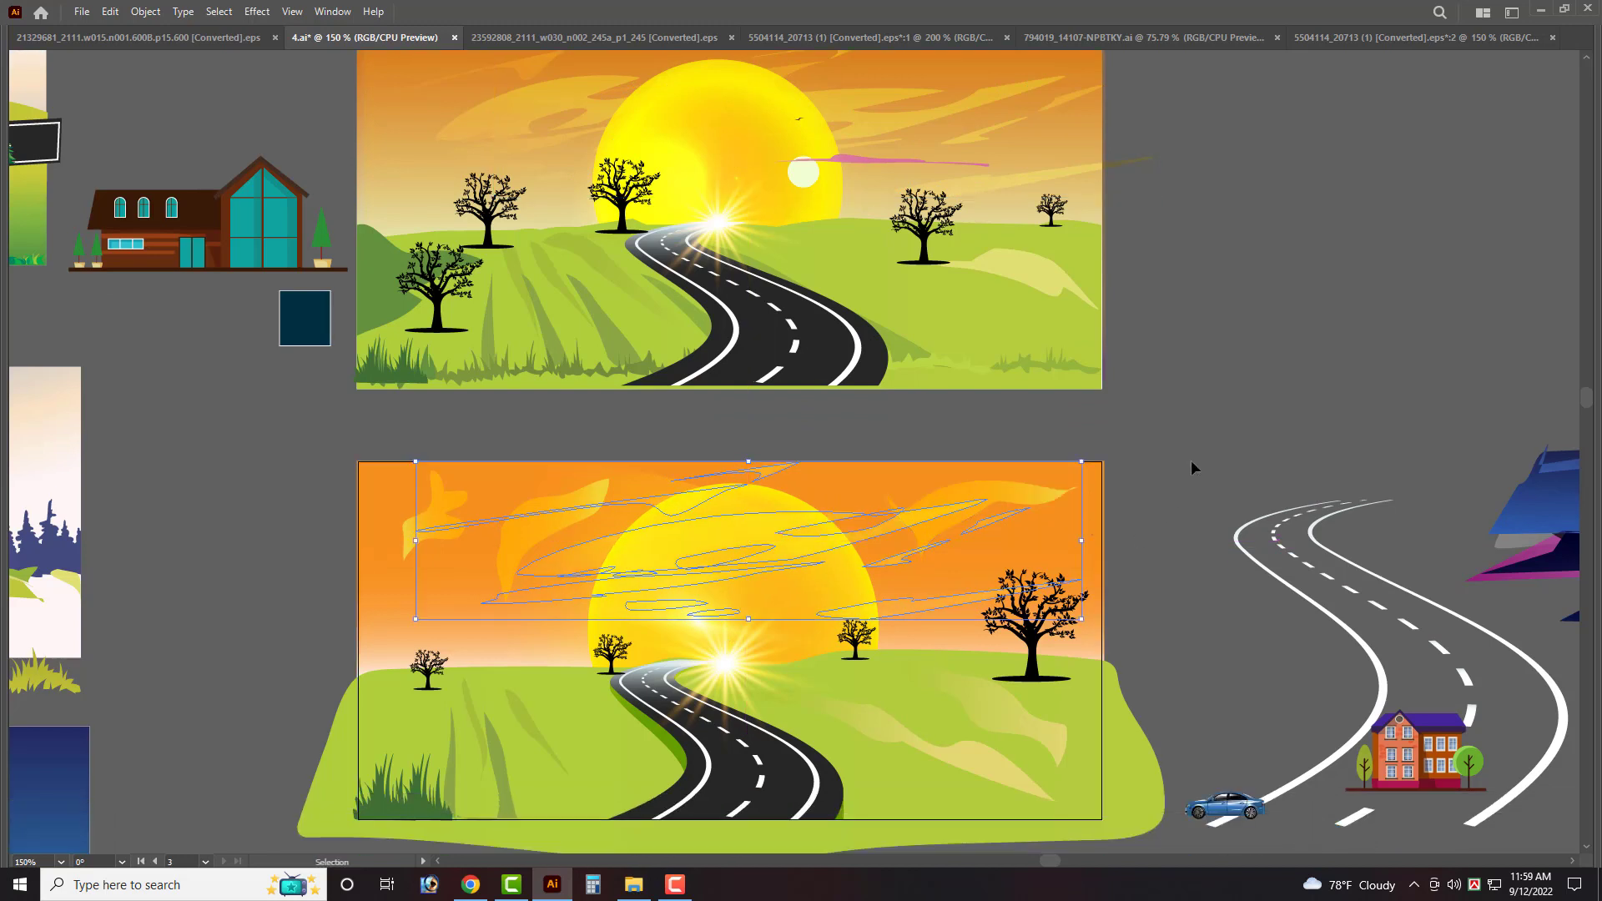
{"action": "left_click", "coordinate": [1190, 459]}
Drag one stray cloud piece out beside the artboard and delete it.
{"action": "scroll", "coordinate": [1238, 435], "scroll_direction": "down", "scroll_amount": 1}
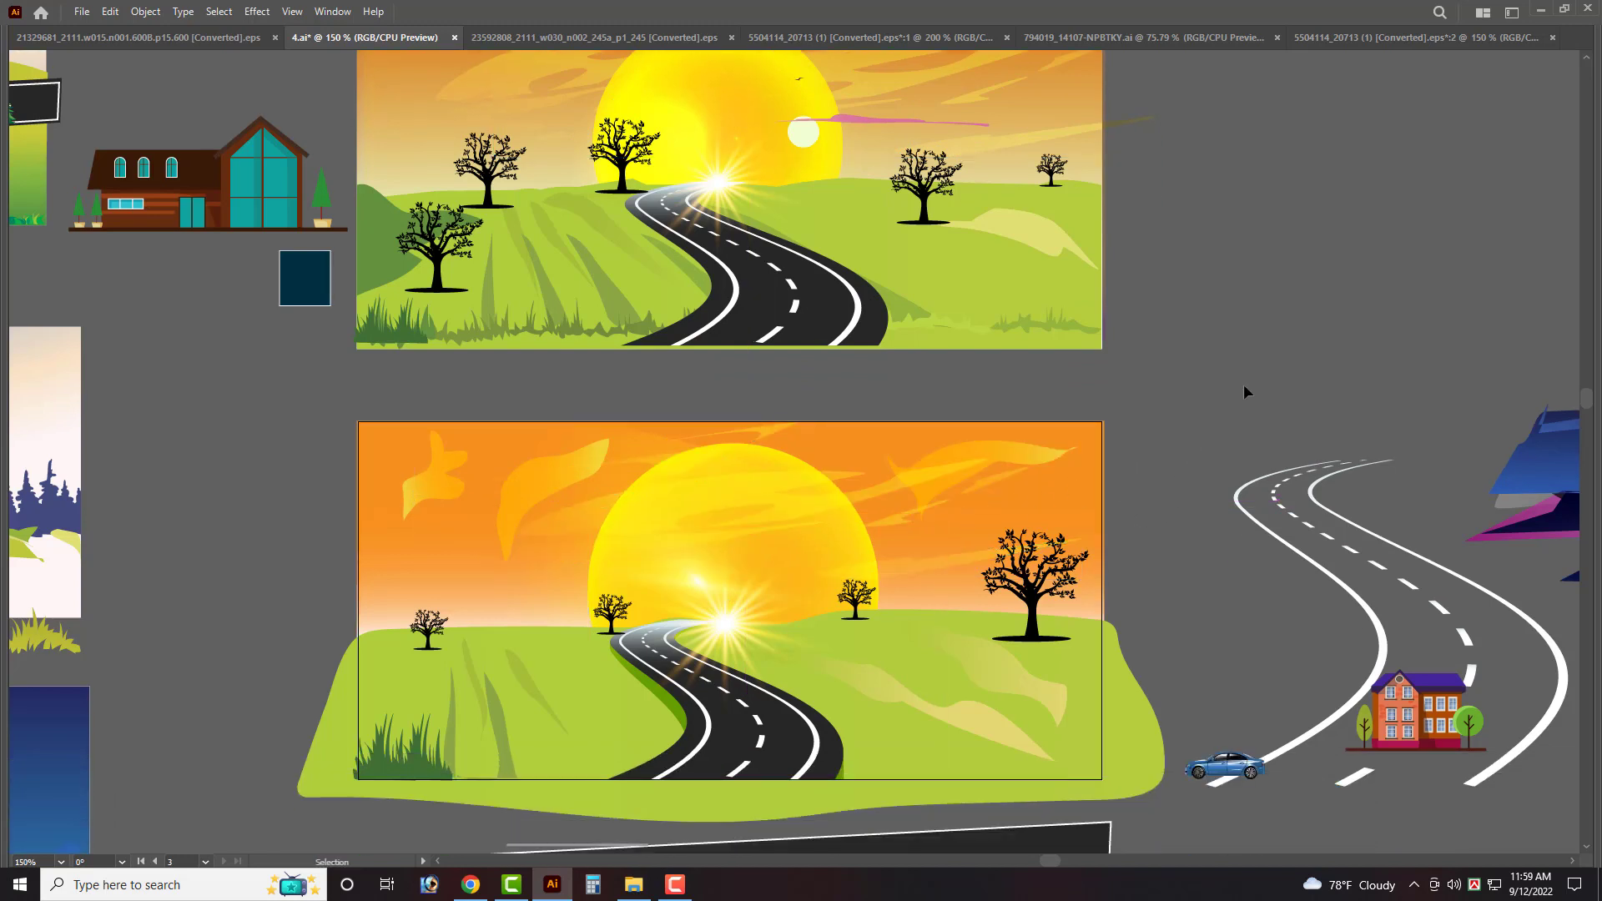
{"action": "left_click_drag", "start_coordinate": [1053, 457], "coordinate": [1260, 393]}
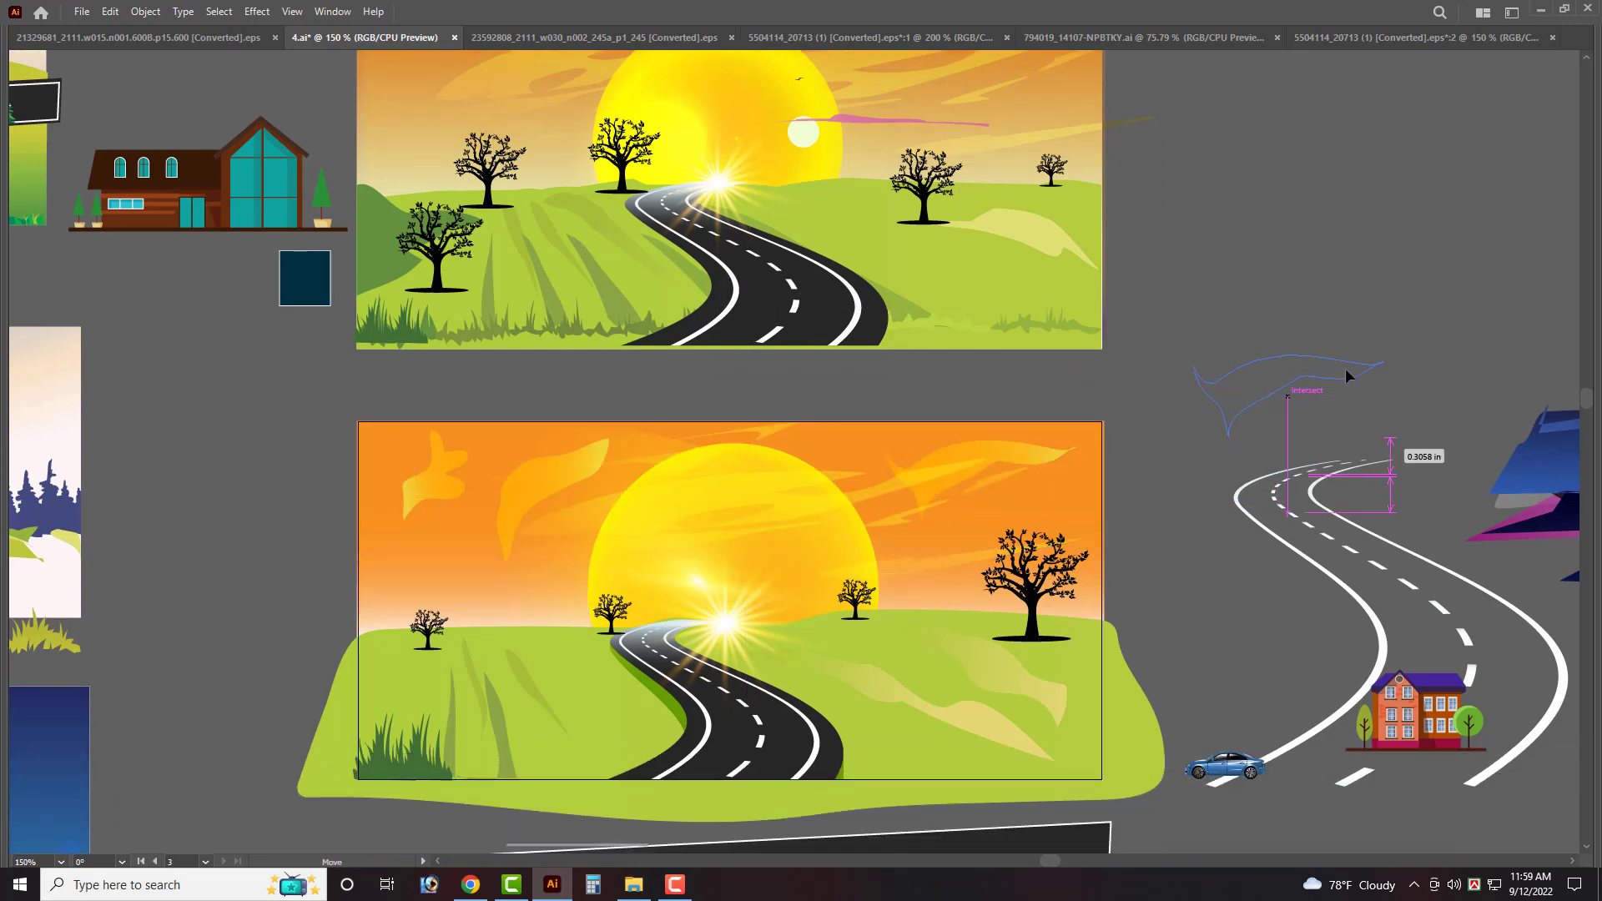
{"action": "key", "text": "Delete"}
{"action": "scroll", "coordinate": [1133, 562], "scroll_direction": "down", "scroll_amount": 2}
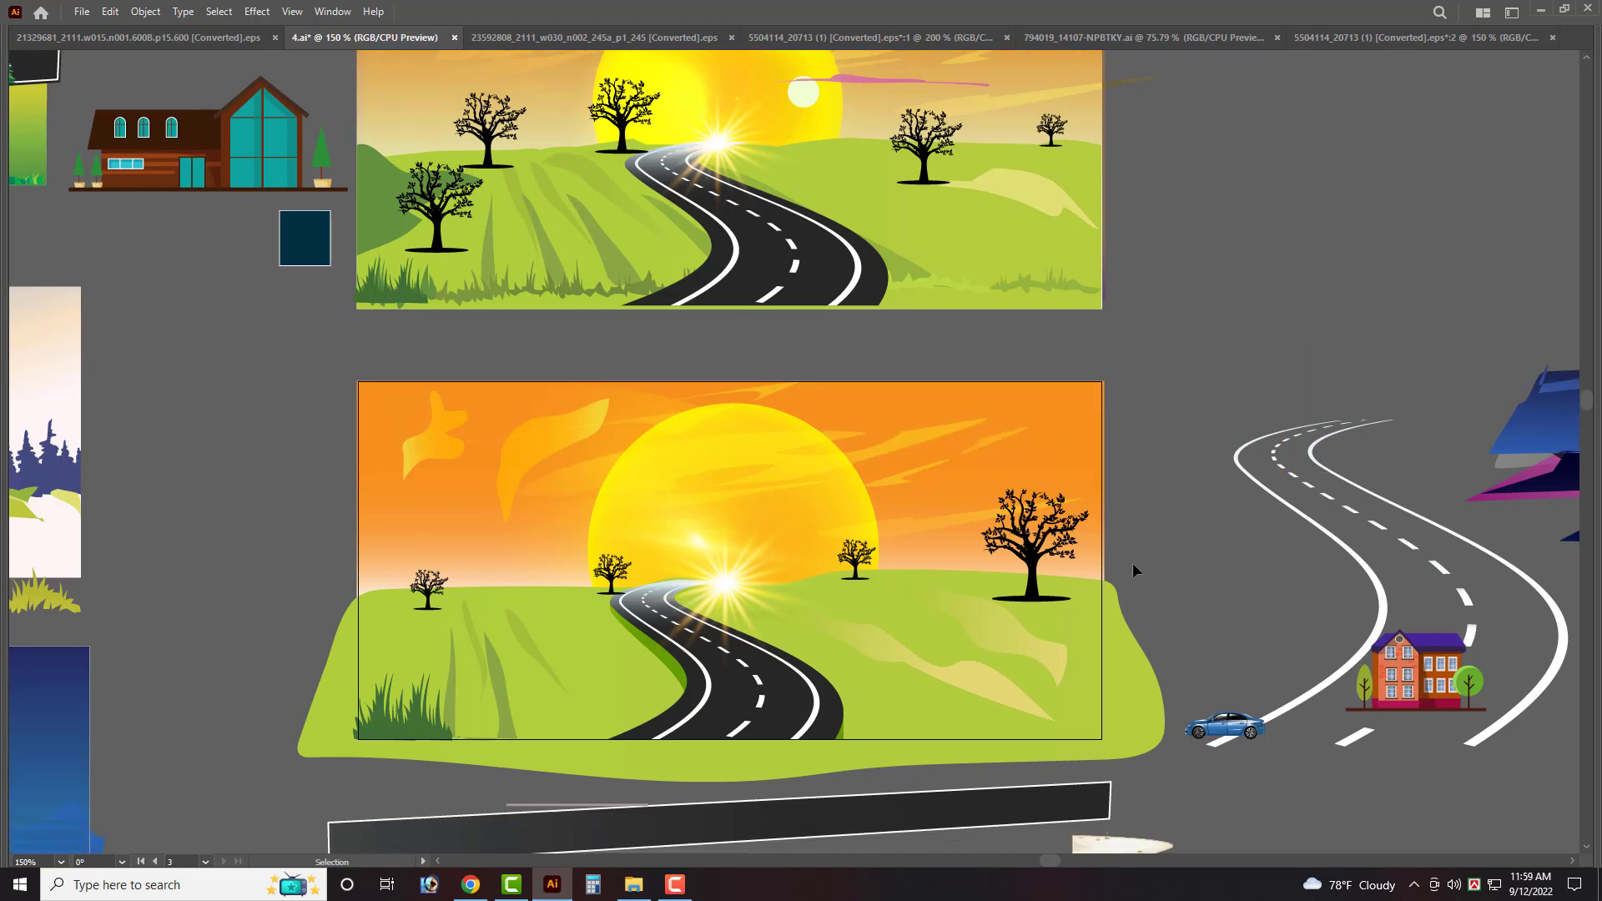
{"action": "scroll", "coordinate": [1149, 554], "scroll_direction": "up", "scroll_amount": 4}
{"action": "scroll", "coordinate": [1158, 546], "scroll_direction": "down", "scroll_amount": 1}
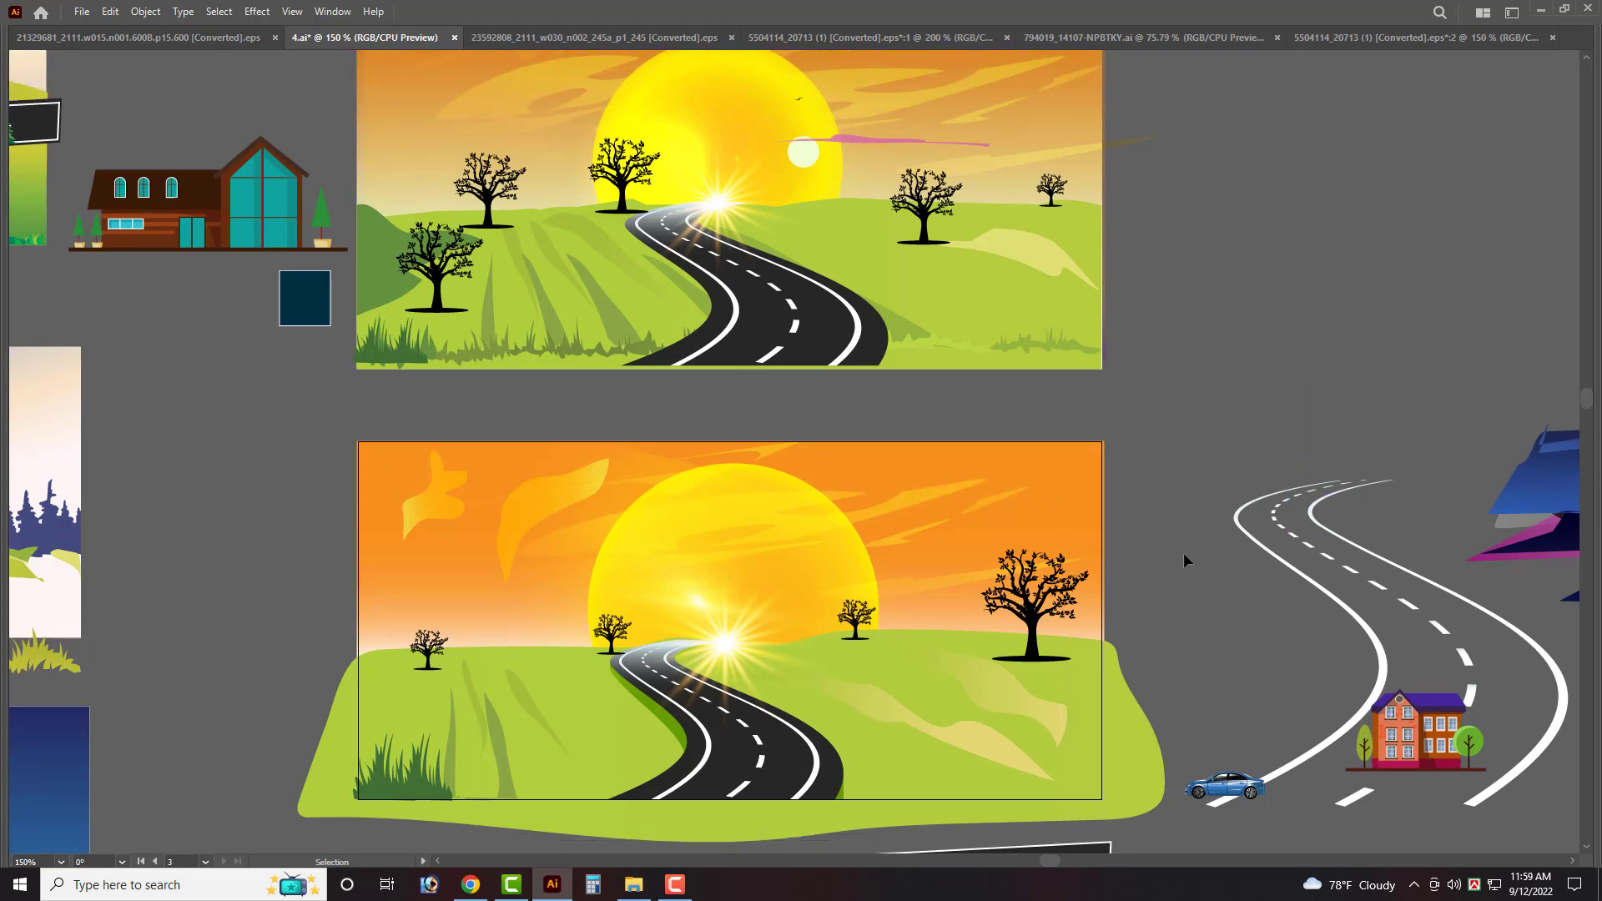
{"action": "scroll", "coordinate": [1185, 552], "scroll_direction": "up", "scroll_amount": 1}
{"action": "scroll", "coordinate": [1185, 553], "scroll_direction": "down", "scroll_amount": 1}
{"action": "scroll", "coordinate": [1185, 558], "scroll_direction": "down", "scroll_amount": 1}
{"action": "left_click", "coordinate": [947, 714]}
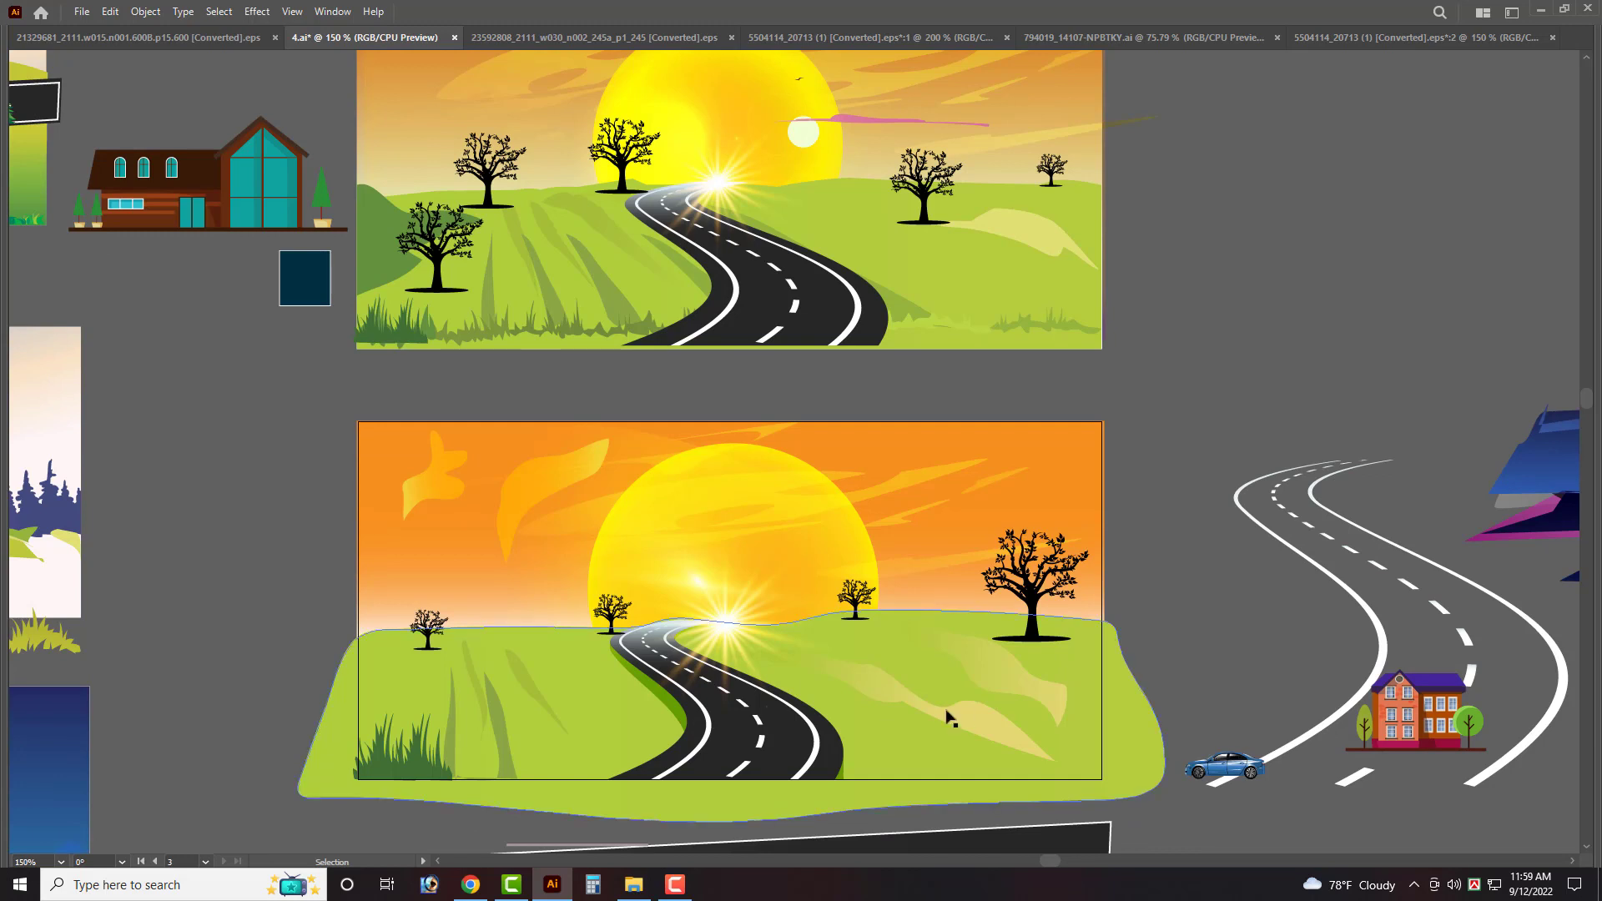
{"action": "scroll", "coordinate": [949, 717], "scroll_direction": "up", "scroll_amount": 3}
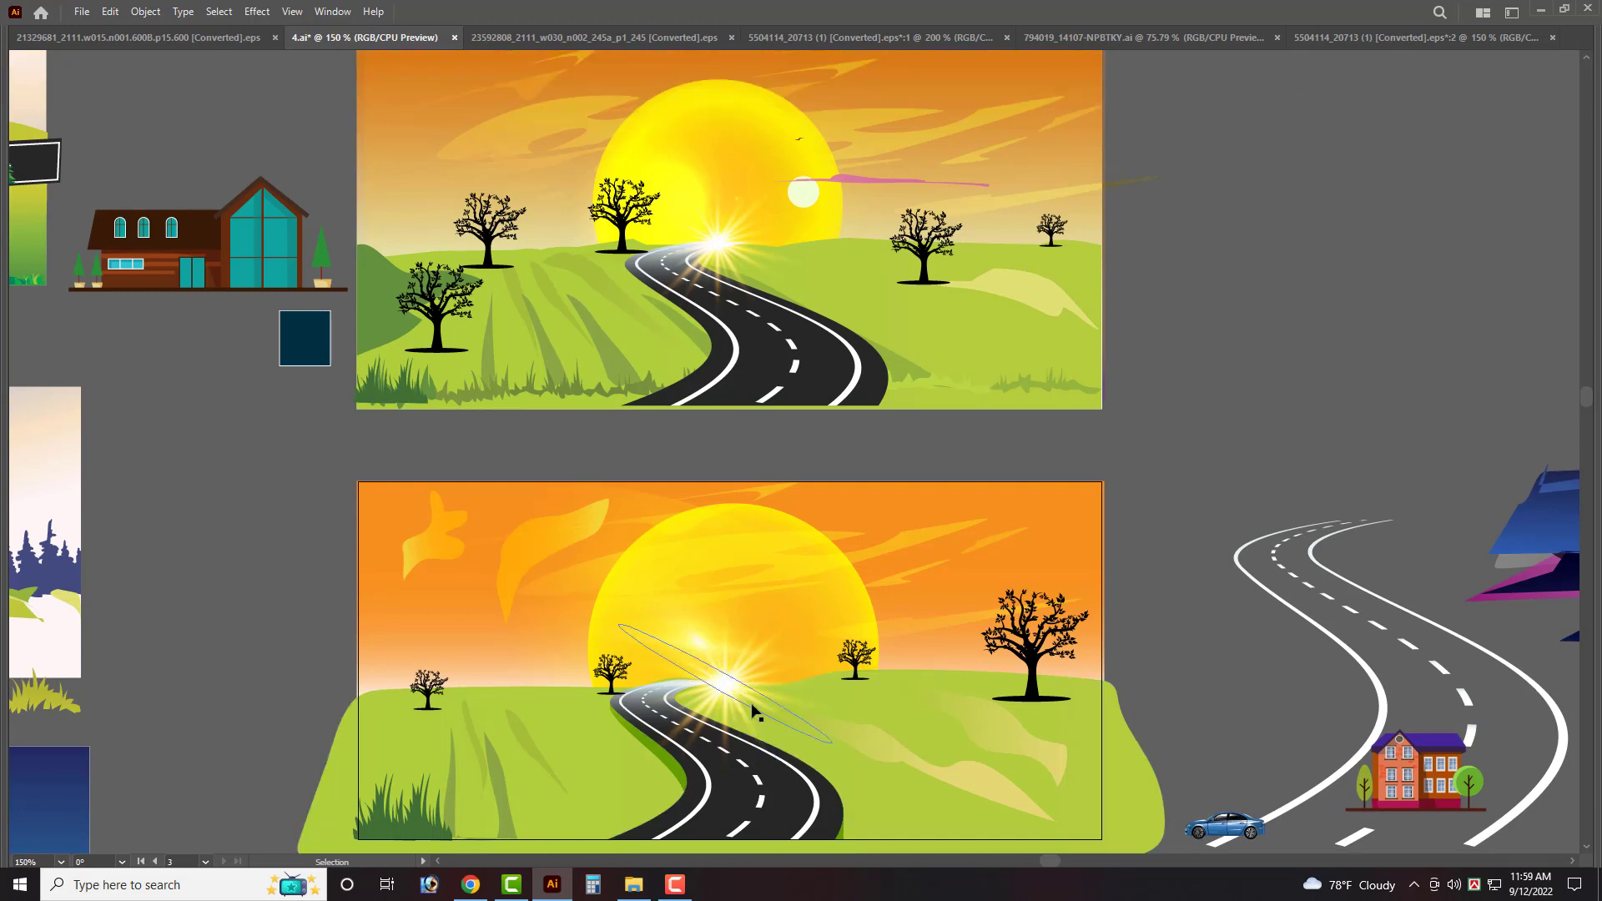
Delete the dark green road-shoulder strip with Direct Selection, then zoom out to view the scene.
{"action": "scroll", "coordinate": [342, 797], "scroll_direction": "down", "scroll_amount": 3}
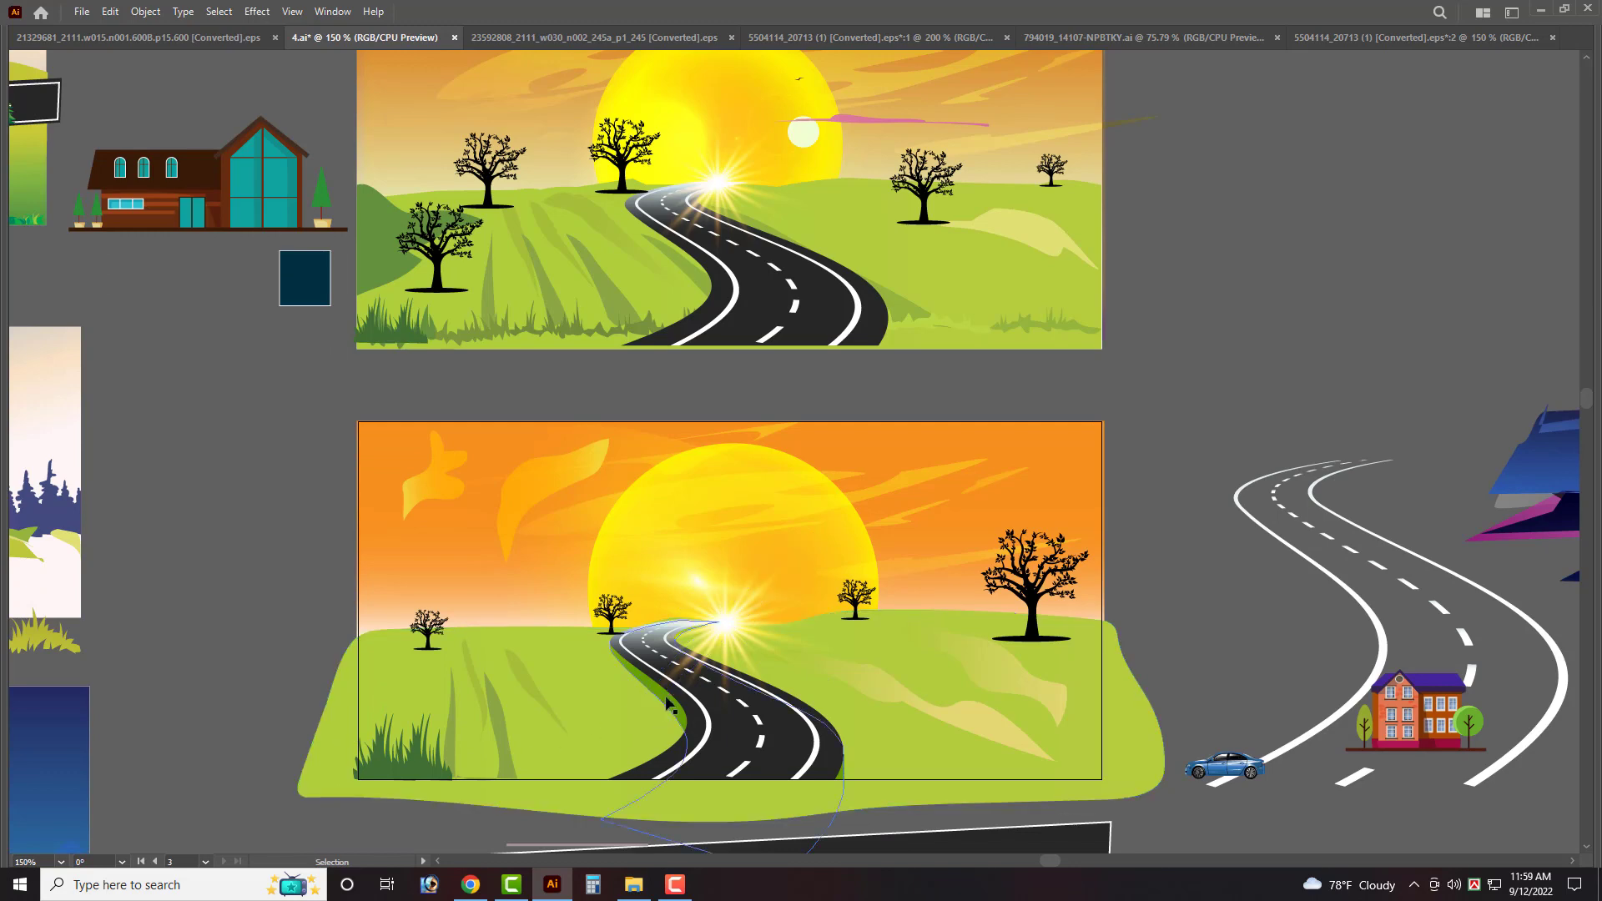
{"action": "key", "text": "a"}
{"action": "scroll", "coordinate": [667, 711], "scroll_direction": "up", "scroll_amount": 1}
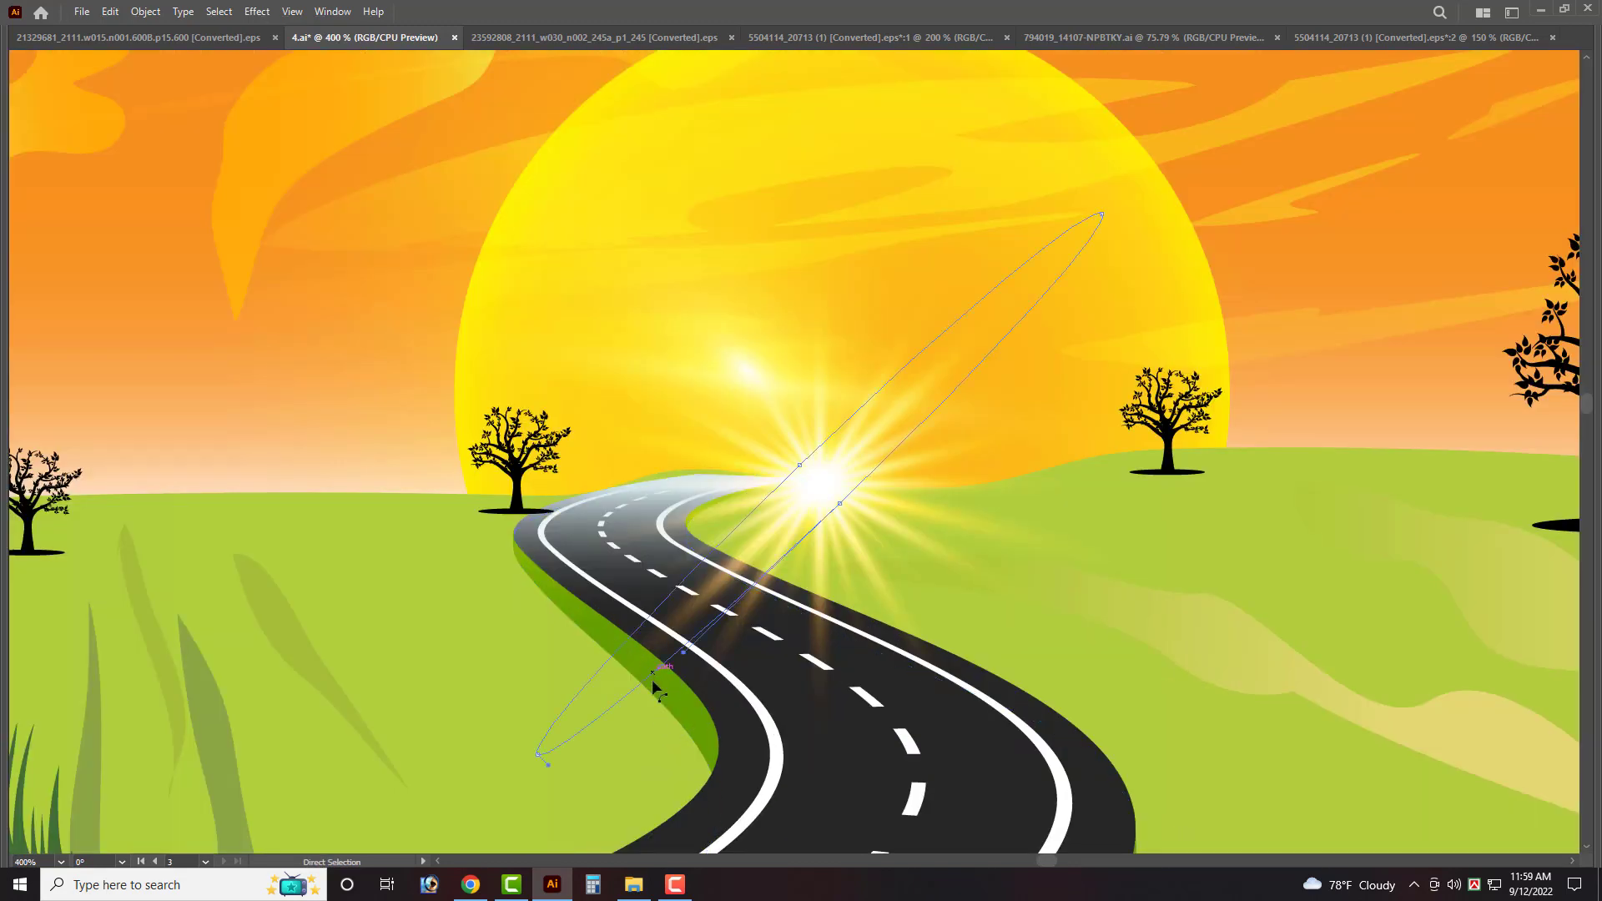
{"action": "key", "text": "Delete"}
{"action": "left_click", "coordinate": [670, 700], "text": "alt"}
{"action": "key", "text": "ctrl+minus"}
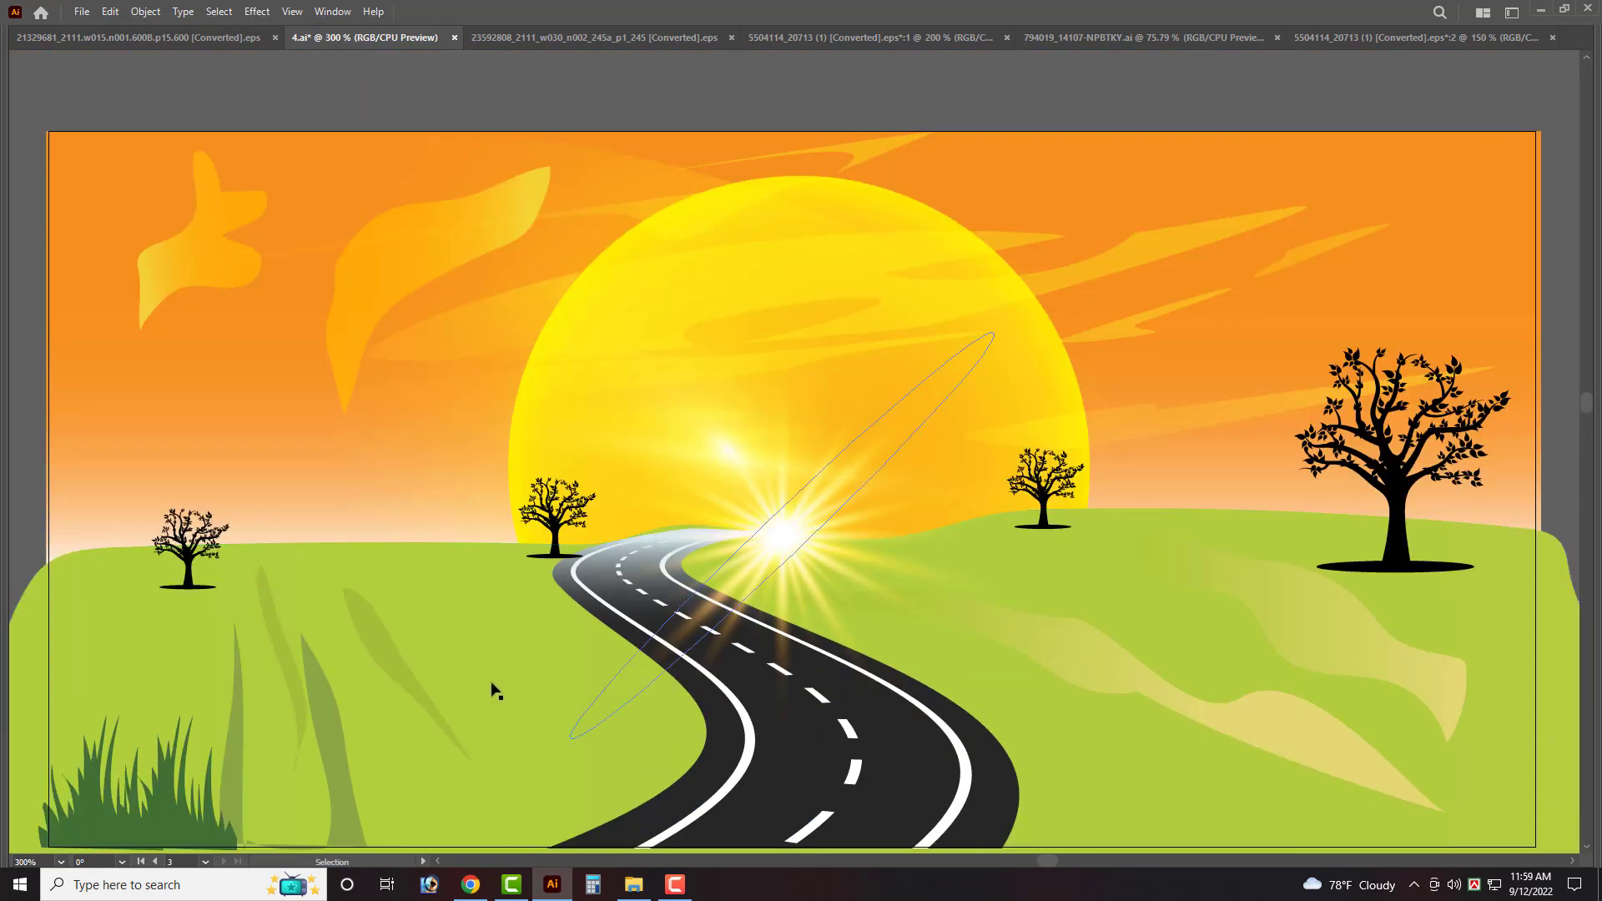
{"action": "key", "text": "ctrl+minus"}
{"action": "key", "text": "ctrl+minus"}
{"action": "scroll", "coordinate": [158, 489], "scroll_direction": "down", "scroll_amount": 1}
{"action": "scroll", "coordinate": [192, 512], "scroll_direction": "up", "scroll_amount": 1}
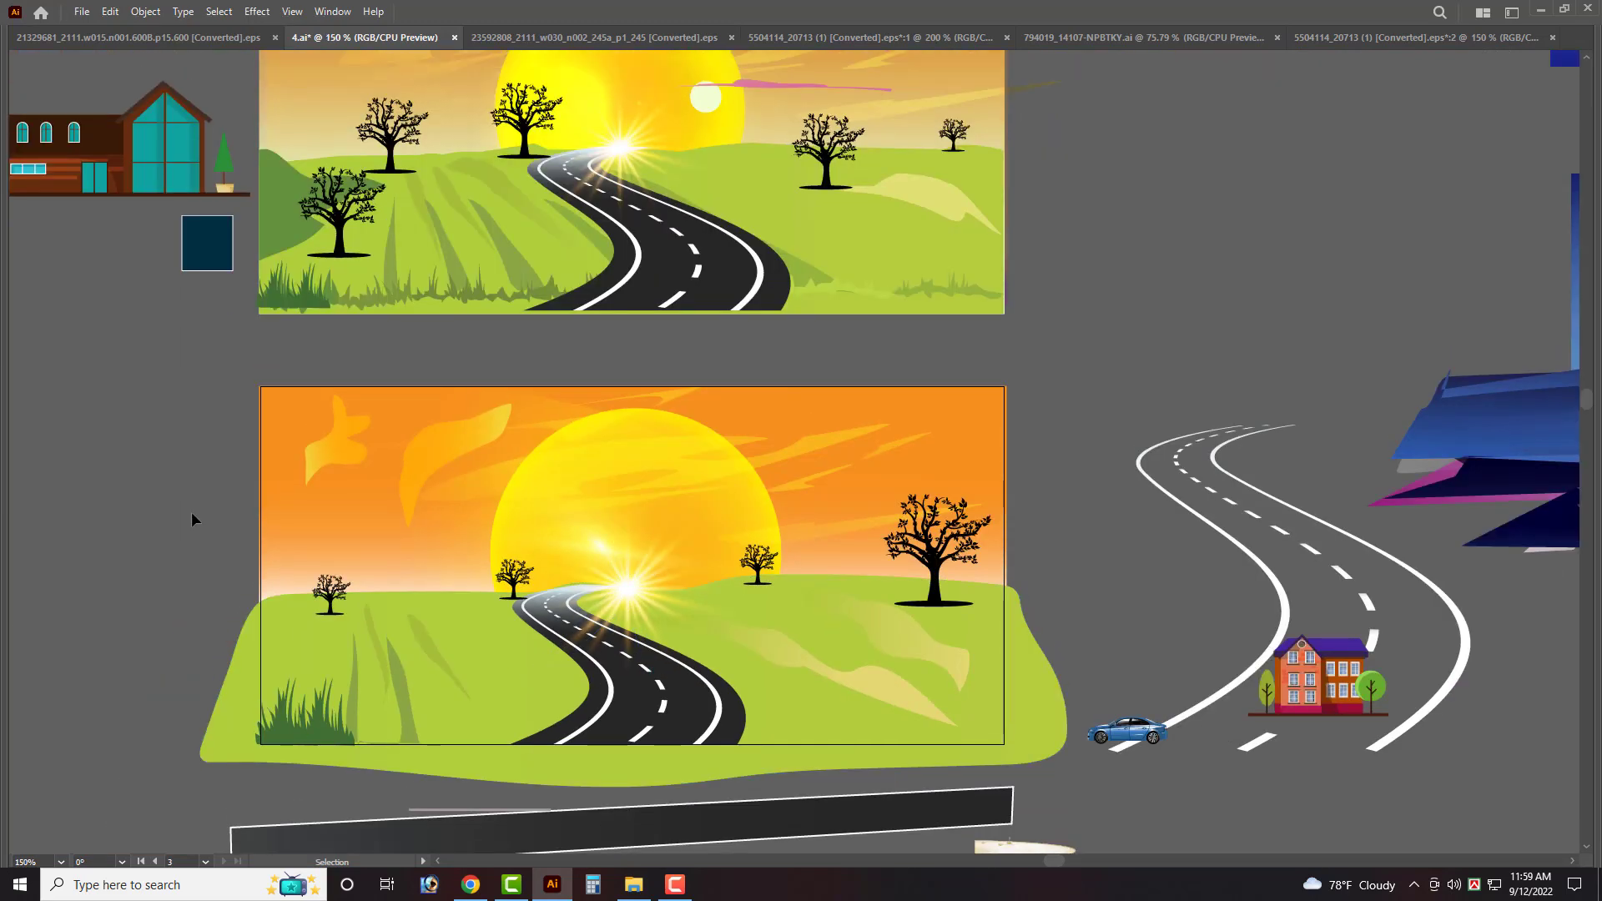
{"action": "scroll", "coordinate": [192, 512], "scroll_direction": "up", "scroll_amount": 3}
{"action": "scroll", "coordinate": [192, 513], "scroll_direction": "up", "scroll_amount": 2}
{"action": "scroll", "coordinate": [383, 218], "scroll_direction": "up", "scroll_amount": 1, "text": "alt"}
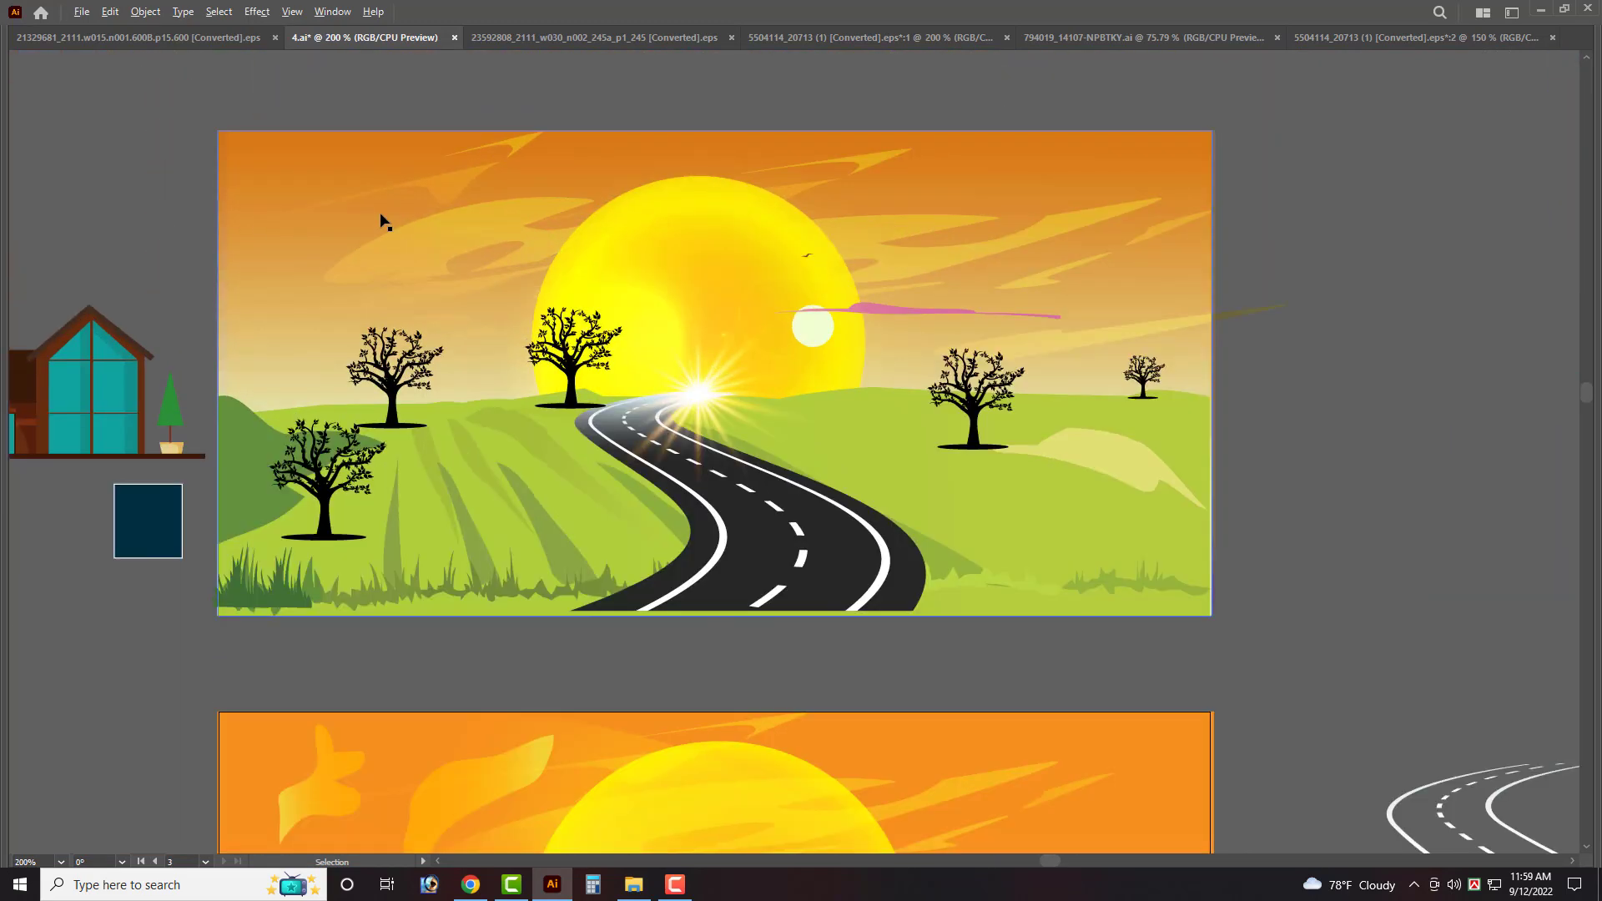